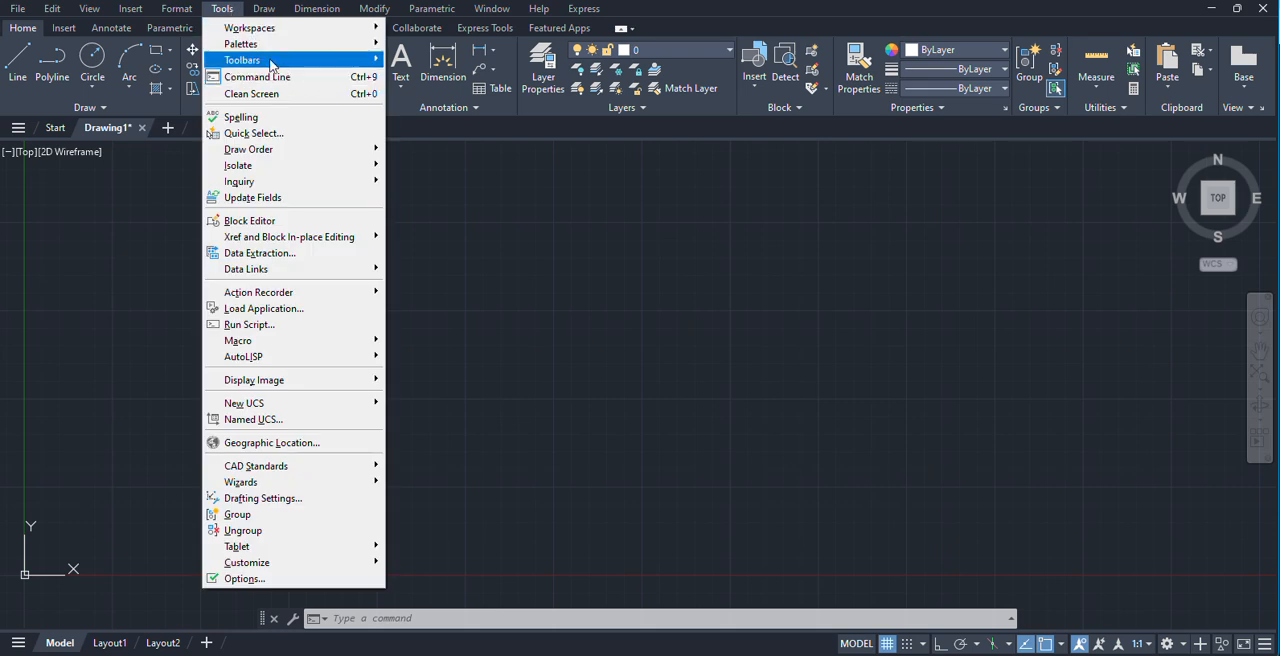
mouse_move(372, 62)
mouse_move(428, 64)
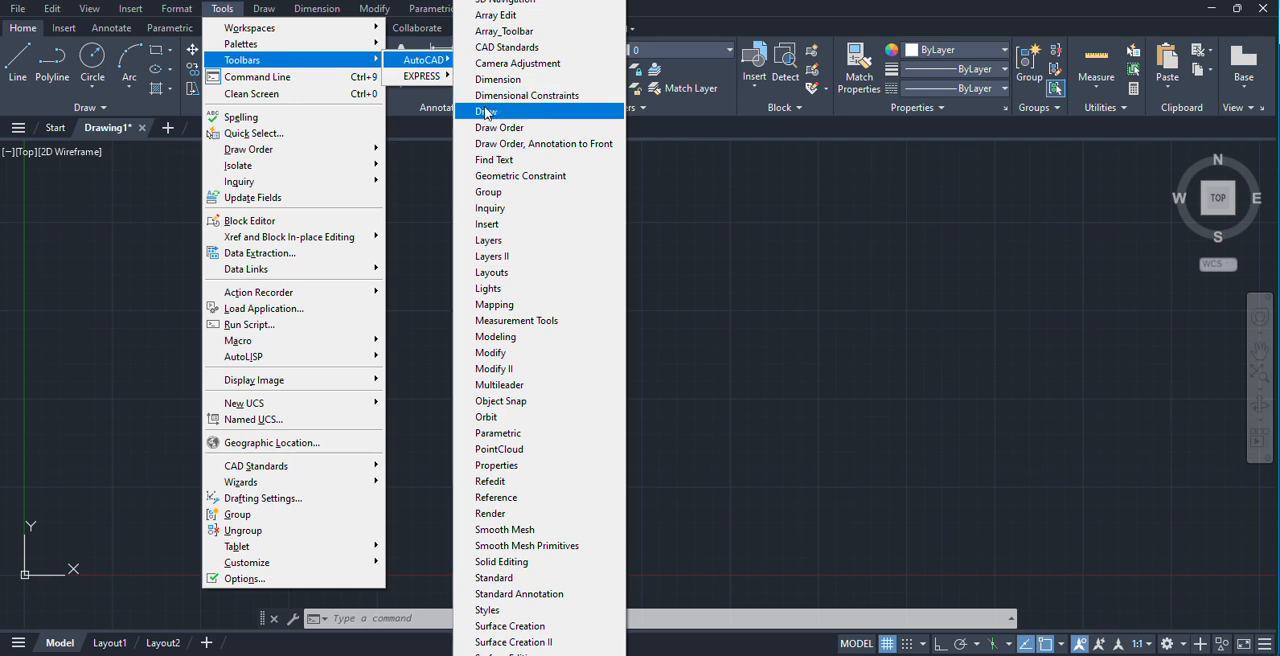
left_click(1010, 344)
left_click(375, 187)
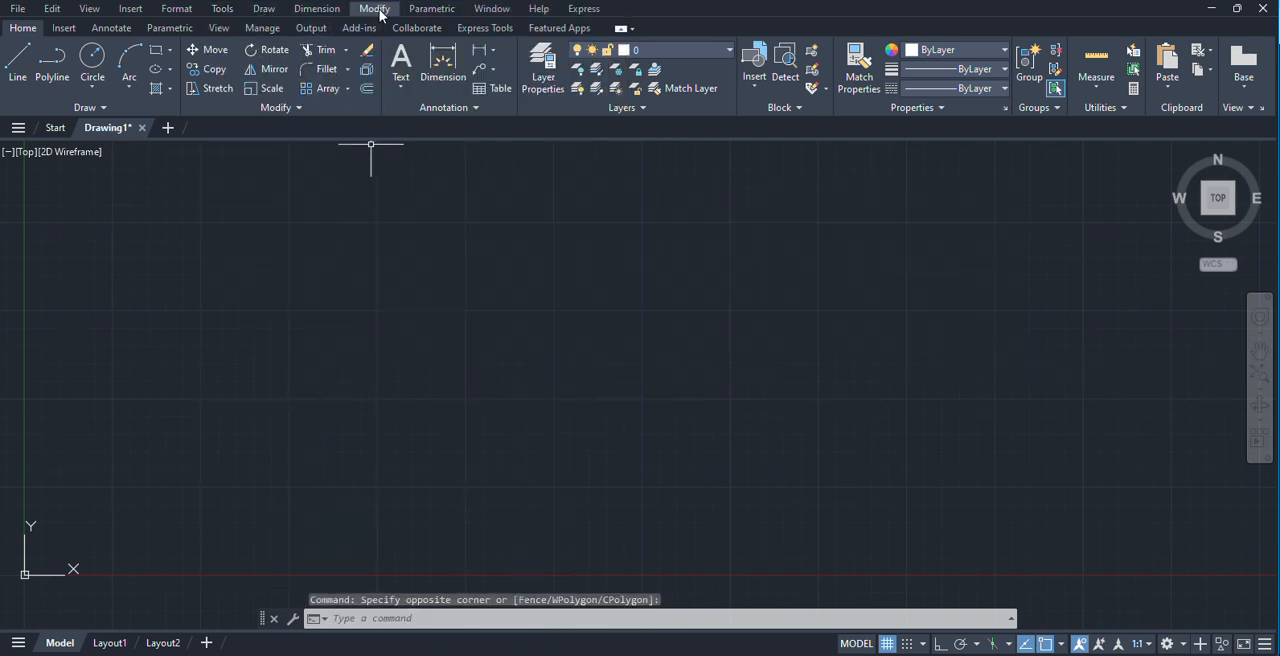
Display the AutoCAD Draw toolbar, docked vertically along the left edge of the drawing area.
left_click(222, 10)
mouse_move(272, 60)
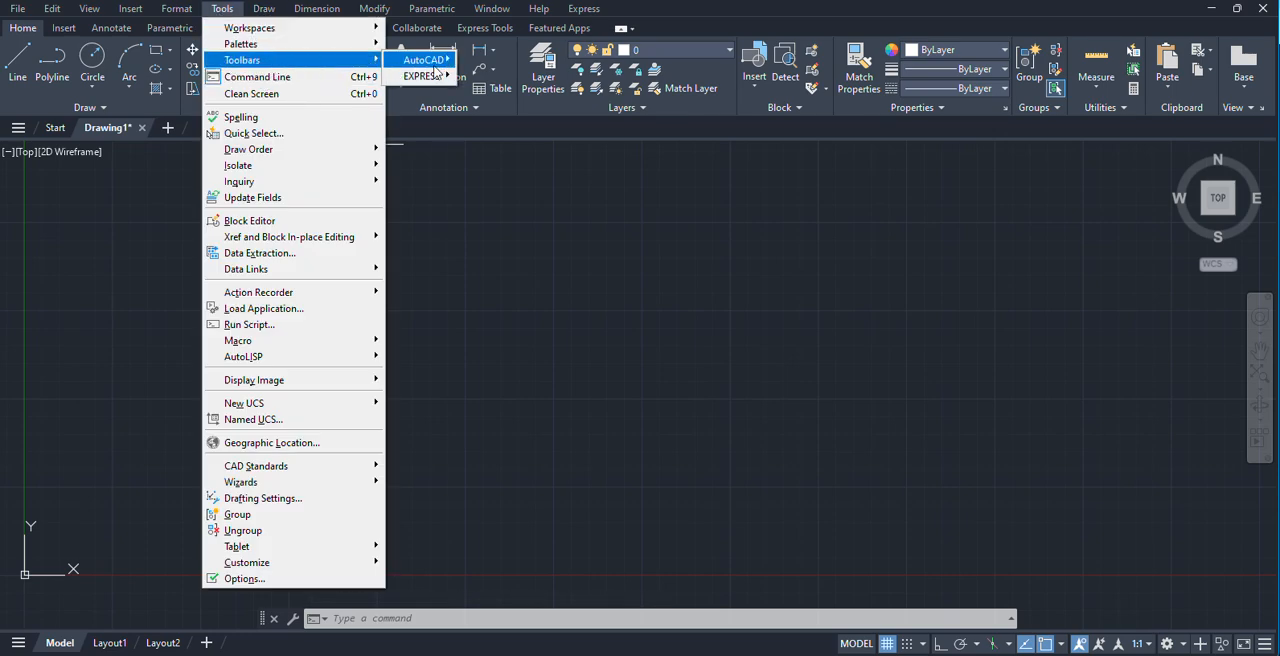
mouse_move(424, 60)
left_click(511, 115)
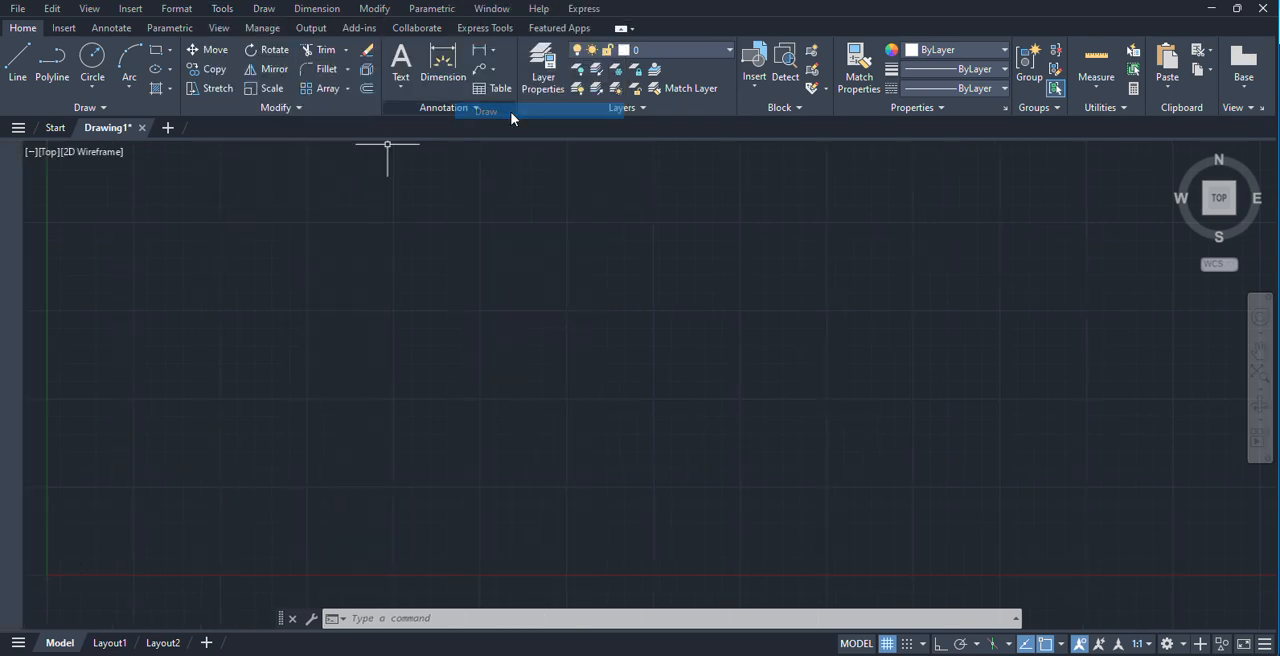
mouse_move(8, 152)
left_mouse_down()
mouse_move(70, 192)
mouse_move(3, 280)
left_mouse_up()
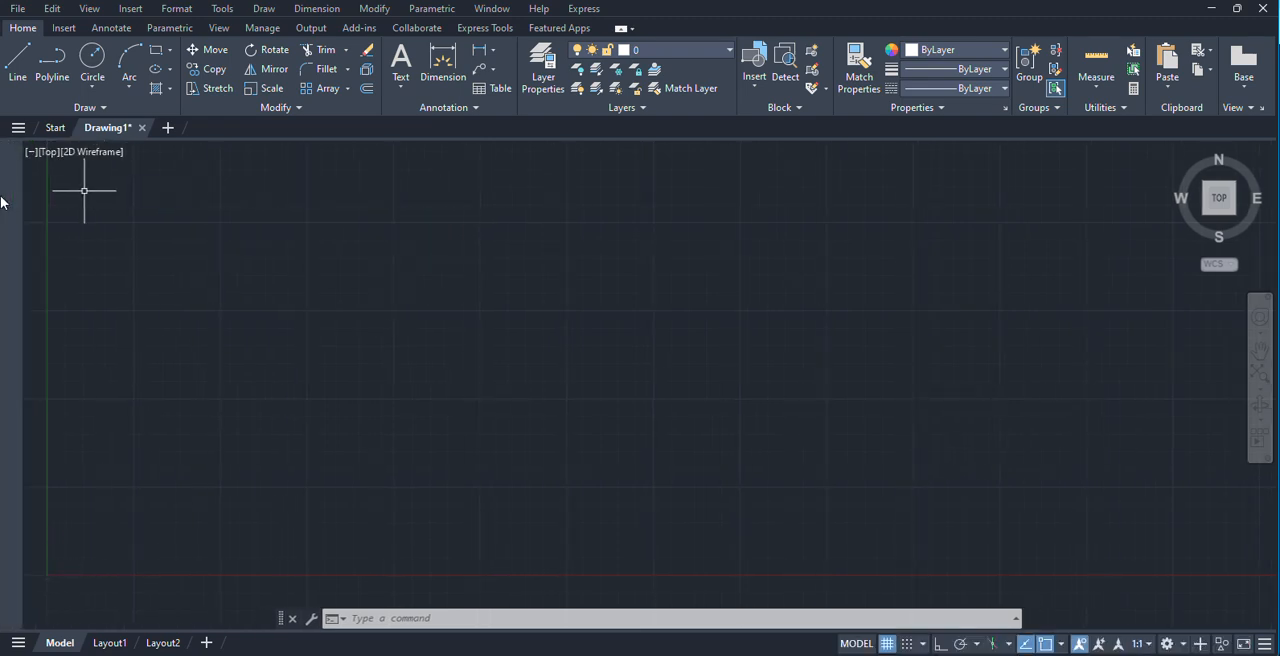
left_click(263, 8)
left_click(263, 8)
Display the Modify toolbar and dock it vertically along the right edge of the drawing area.
left_click(222, 8)
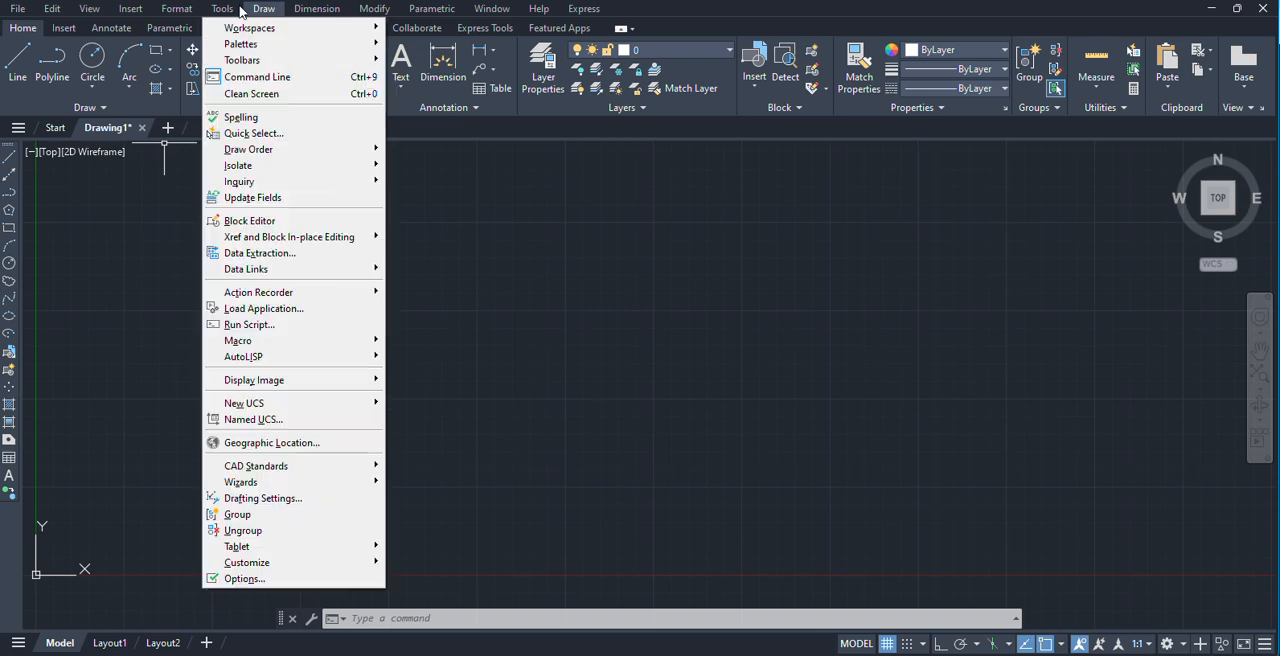
mouse_move(300, 60)
mouse_move(449, 68)
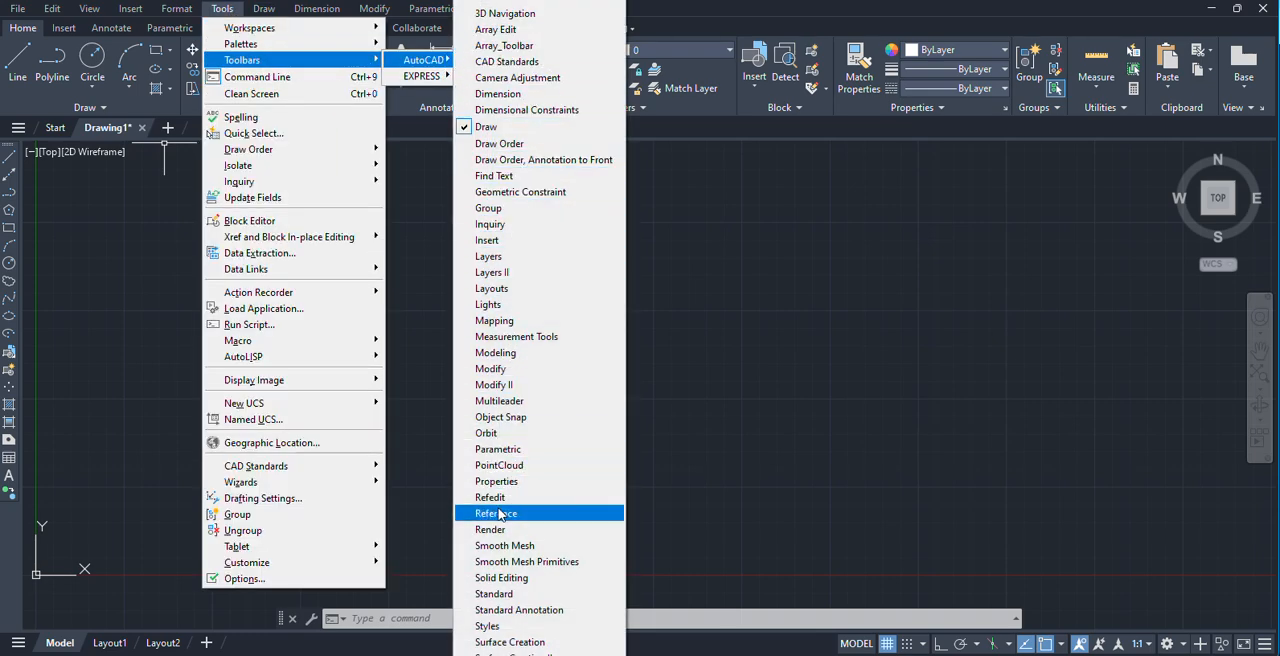
left_click(520, 370)
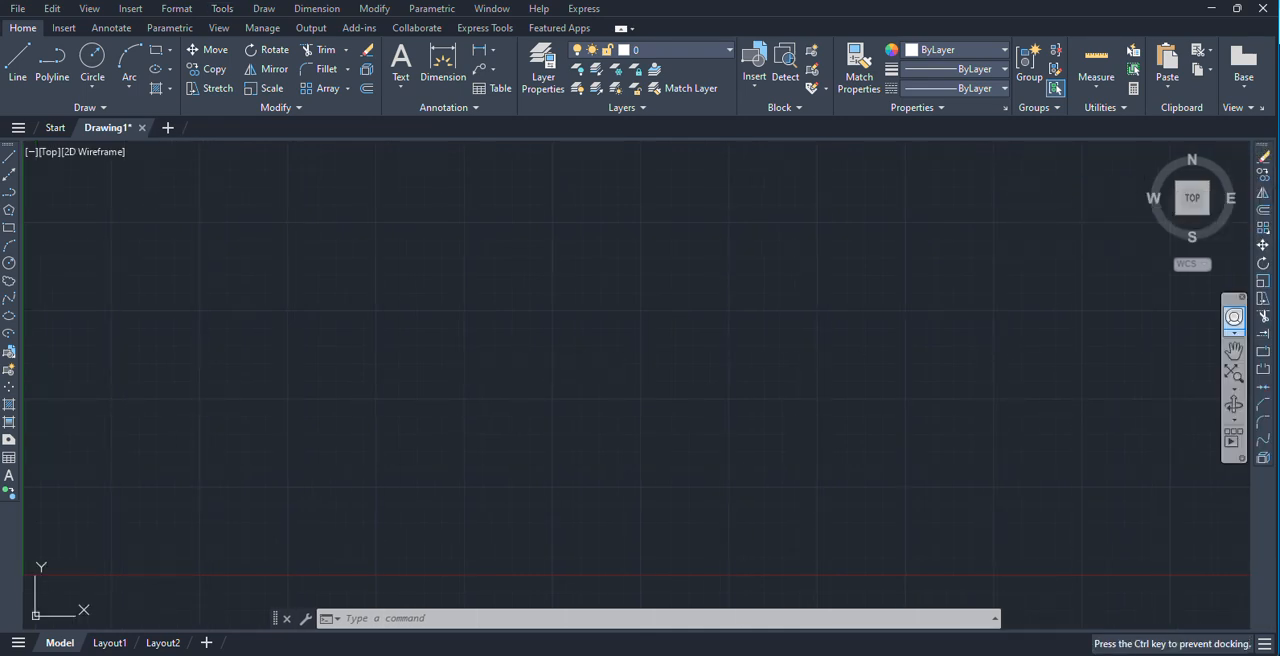
left_click_drag(984, 269, 834, 274)
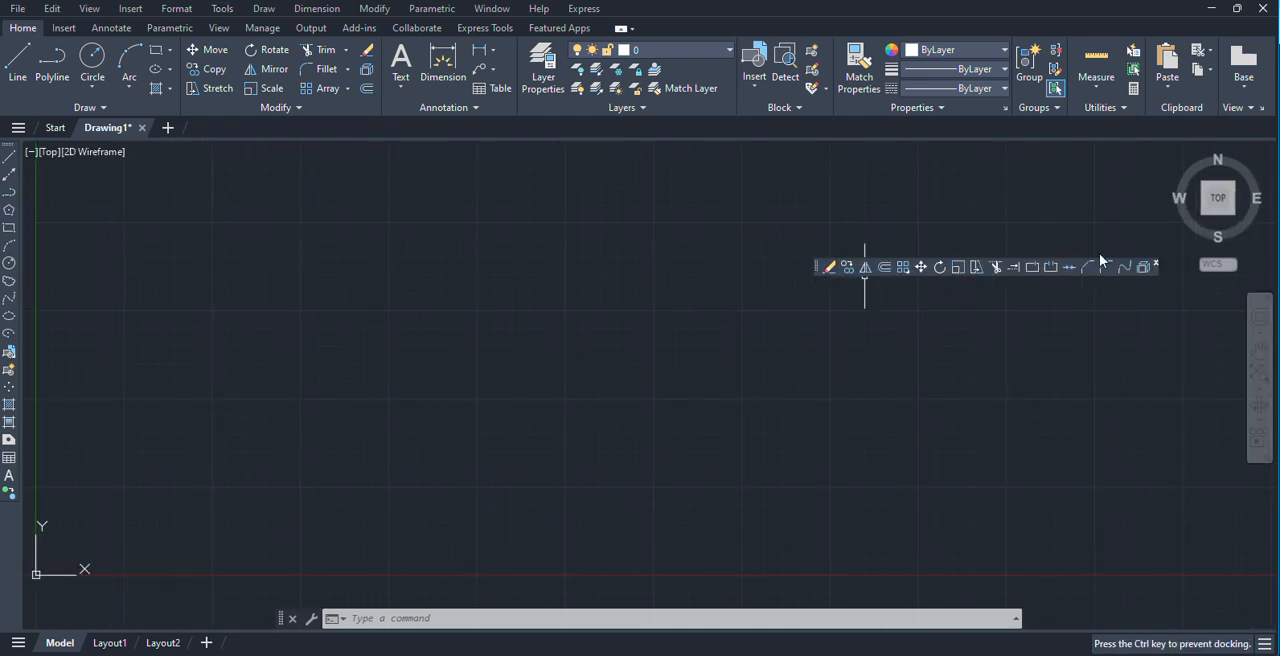
left_click_drag(1273, 235, 1272, 236)
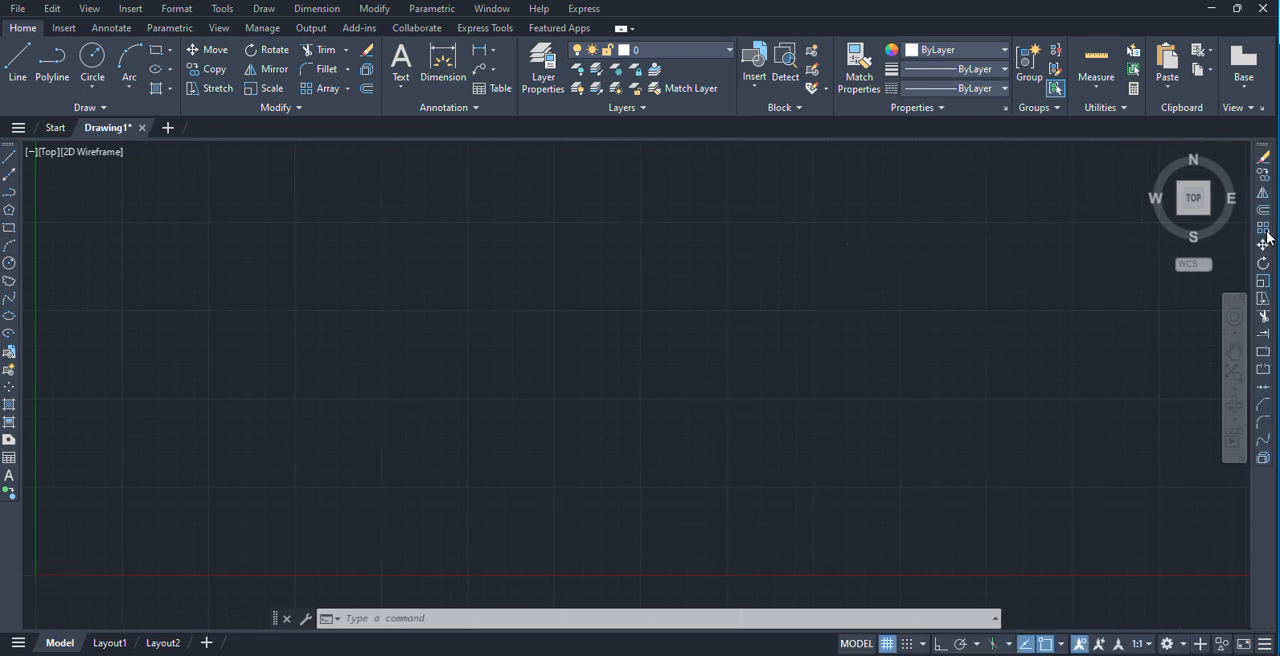
Display the Modeling toolbar and place it horizontally just above the drawing area, beside the Drawing1 file tab.
left_click(223, 9)
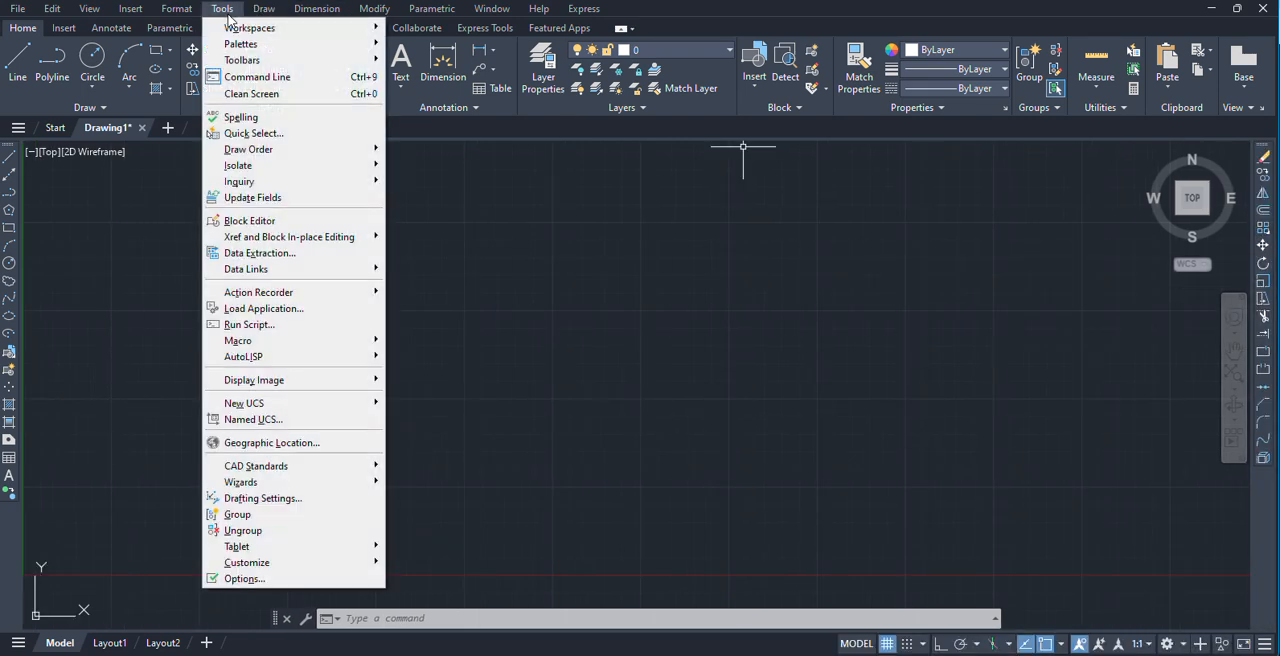
mouse_move(320, 60)
mouse_move(428, 62)
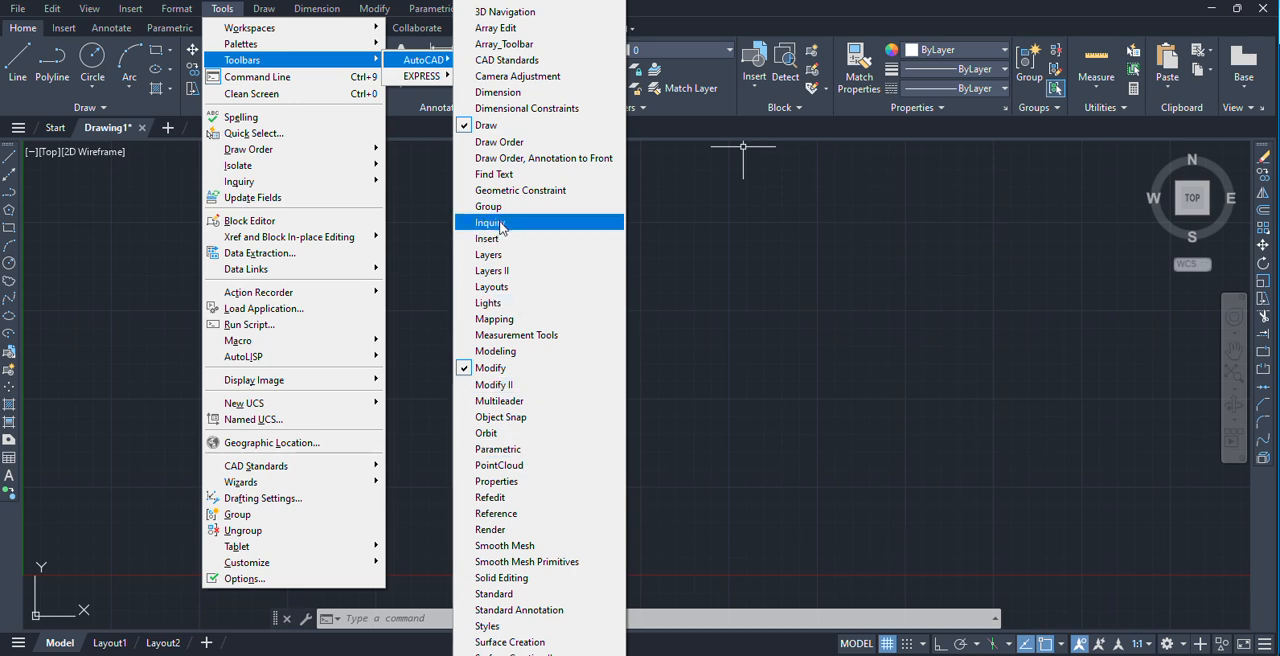
left_click(505, 355)
left_click_drag(77, 194, 77, 194)
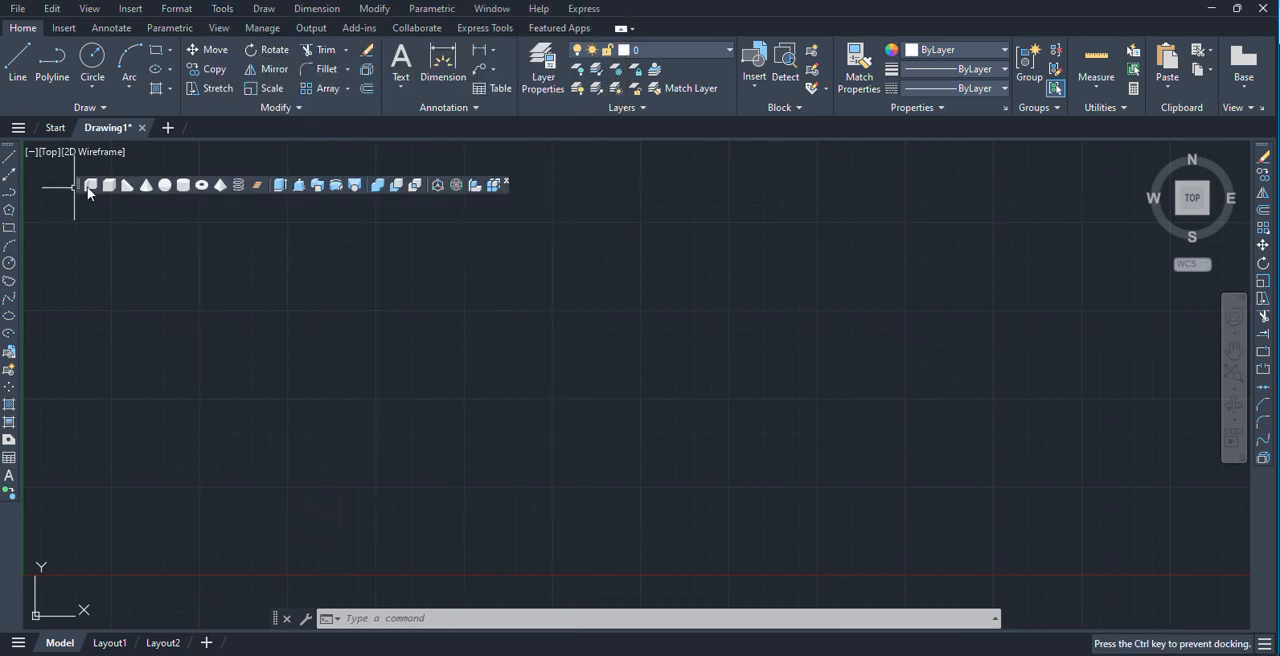
left_click_drag(308, 142, 294, 133)
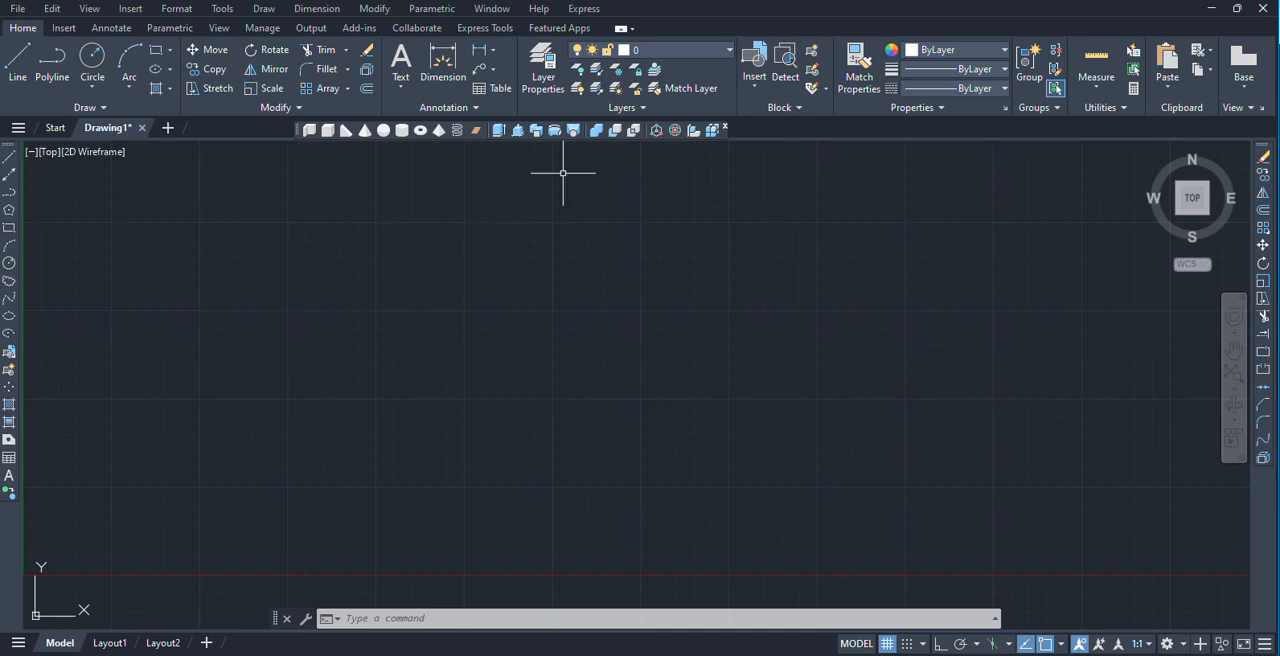
left_click(224, 9)
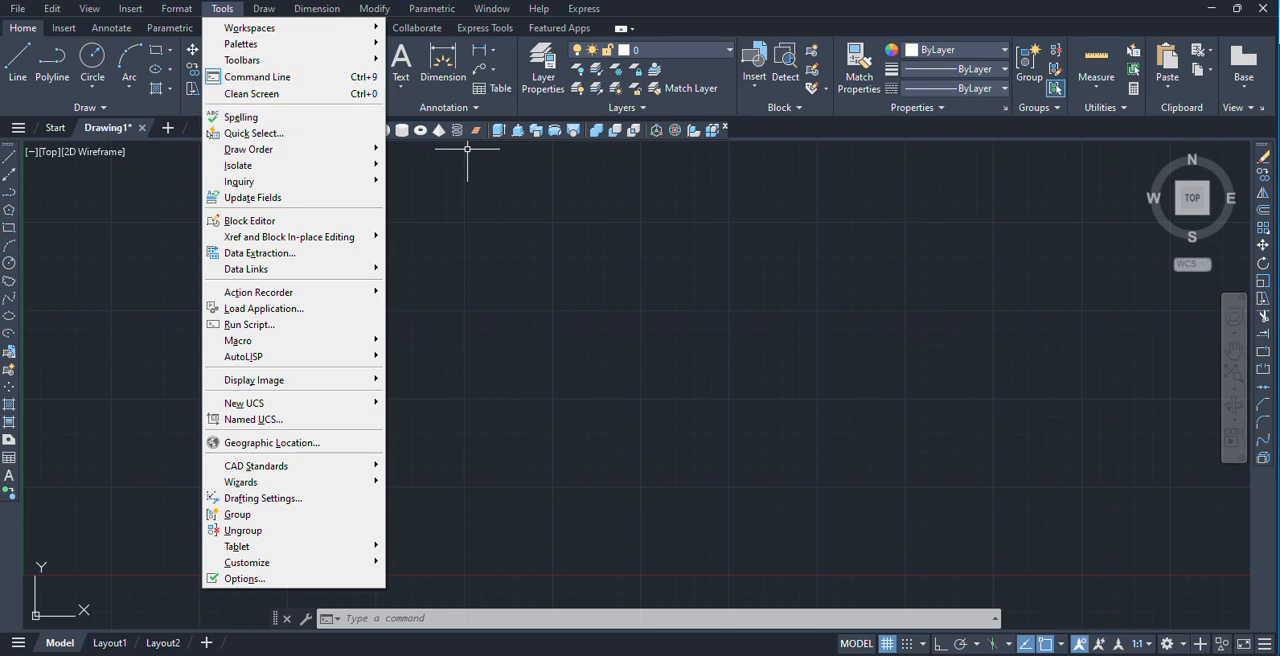
left_click(466, 534)
left_click(396, 585)
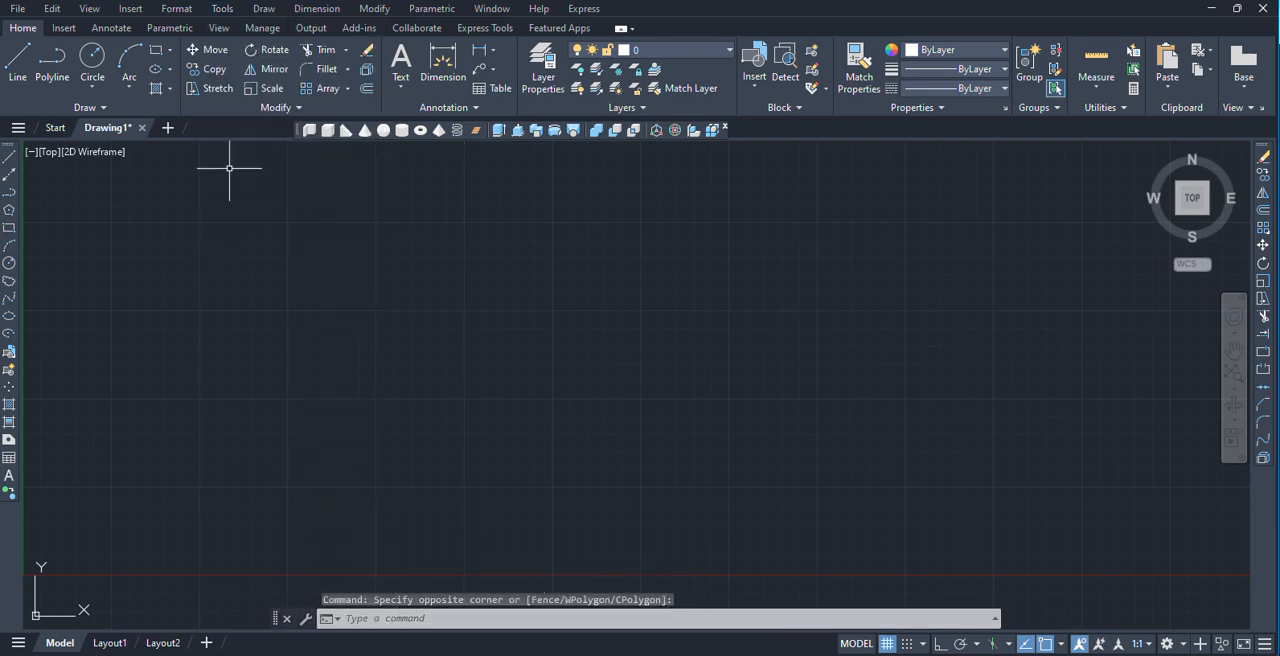
Hide the Command Line window and confirm closing it.
left_click(222, 15)
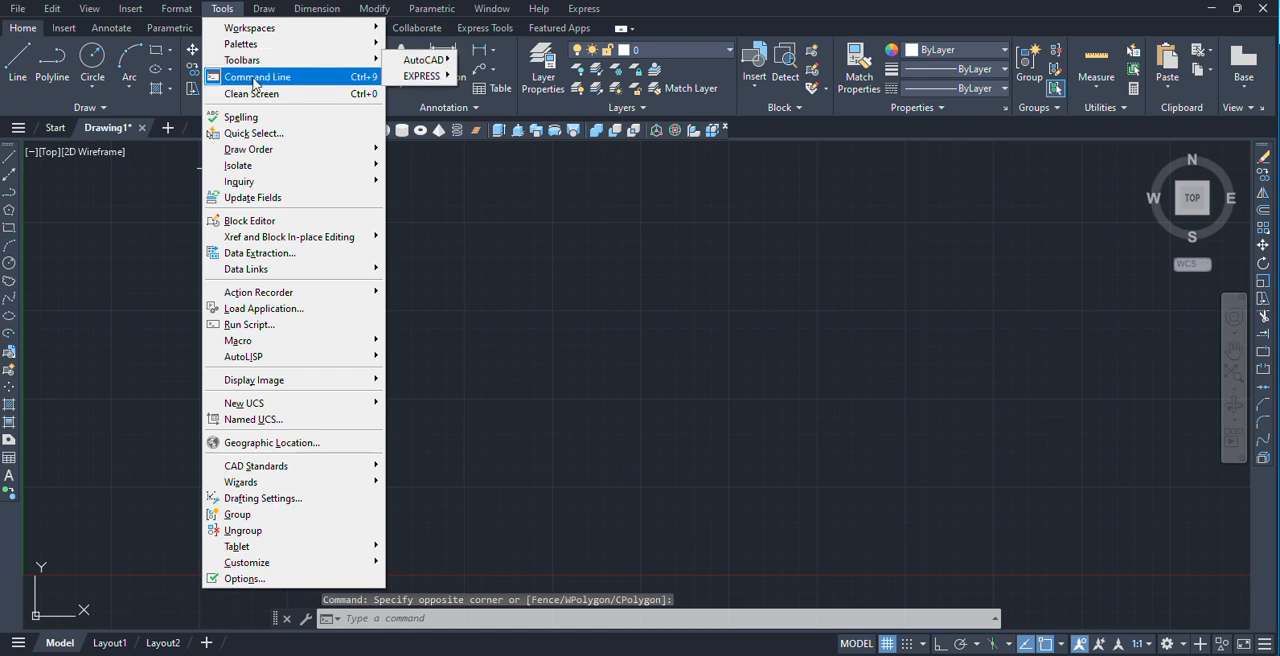
left_click(252, 77)
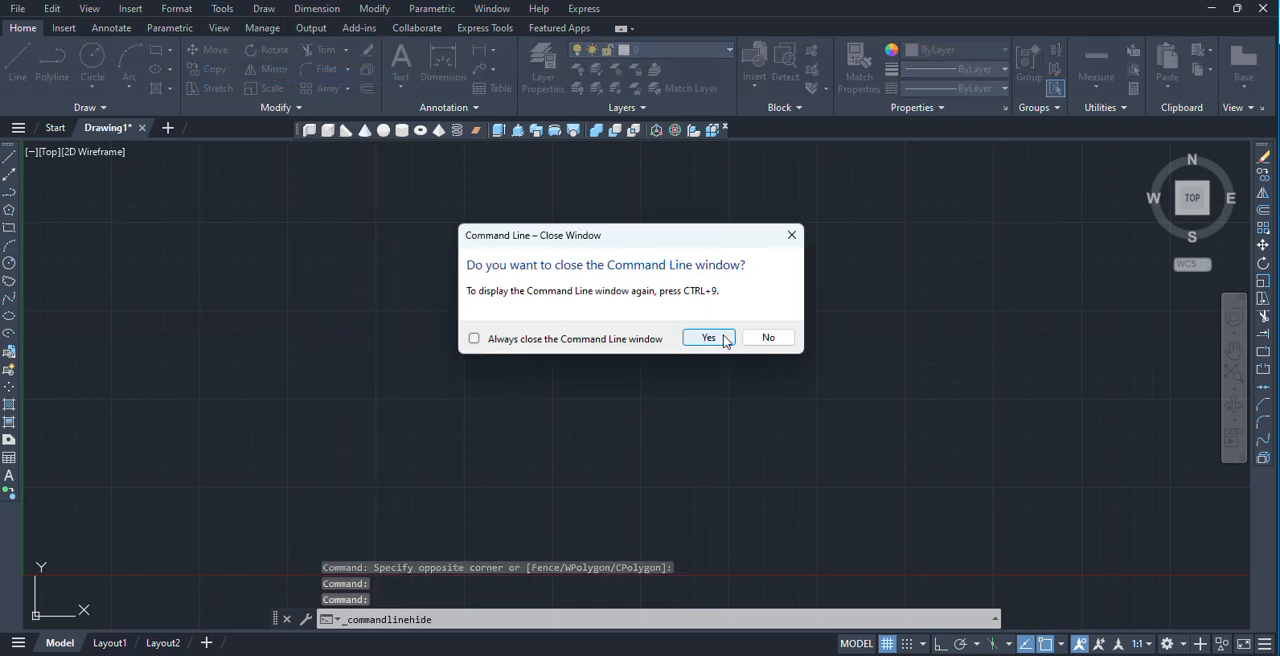
left_click(709, 338)
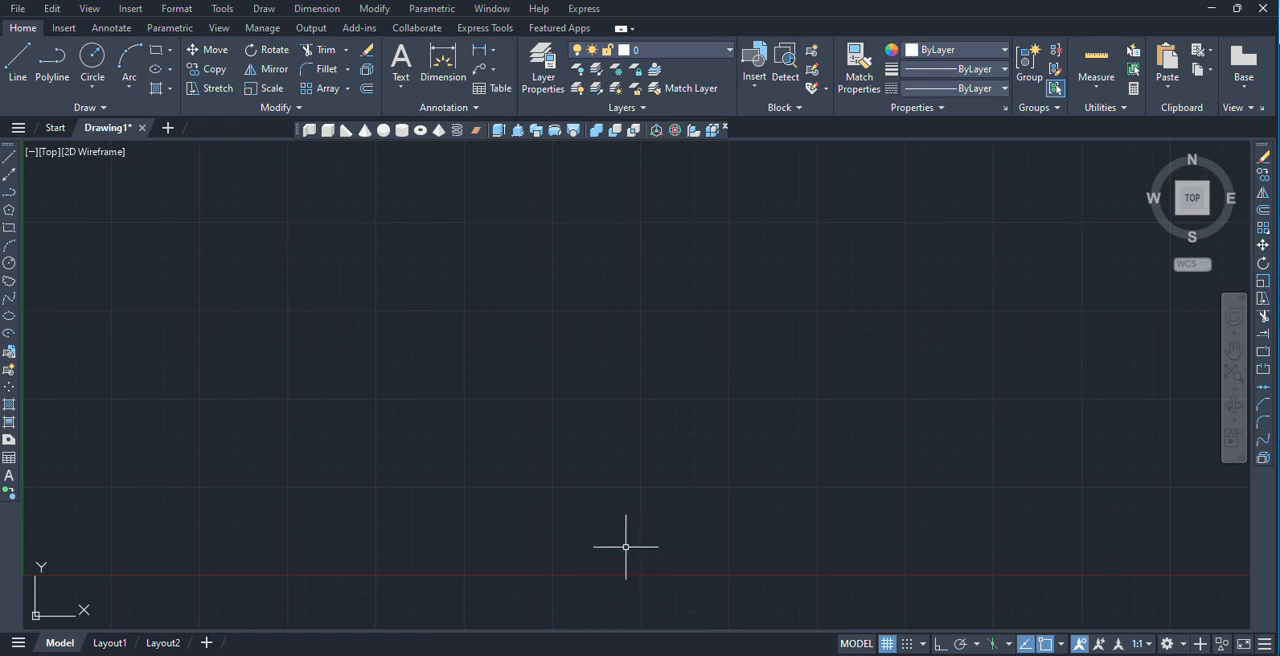
Toggle Clean Screen on and off, and bring the Command Line window back.
key("ctrl+0")
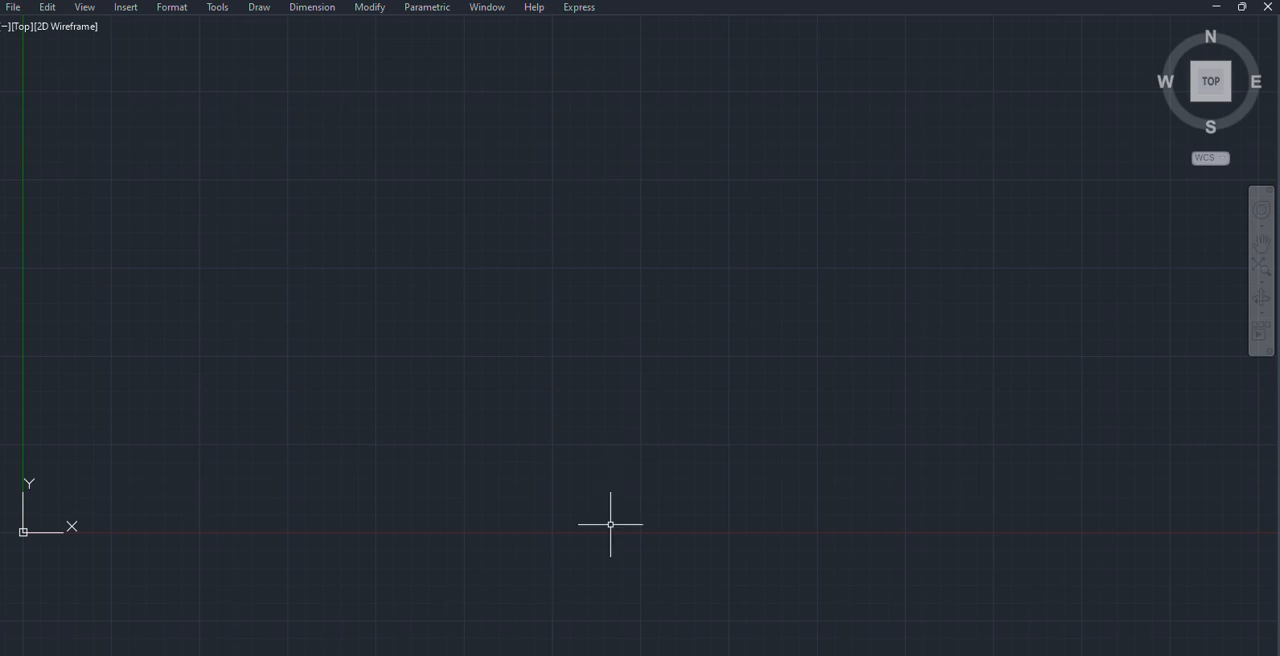
key("ctrl+0")
key("ctrl+9")
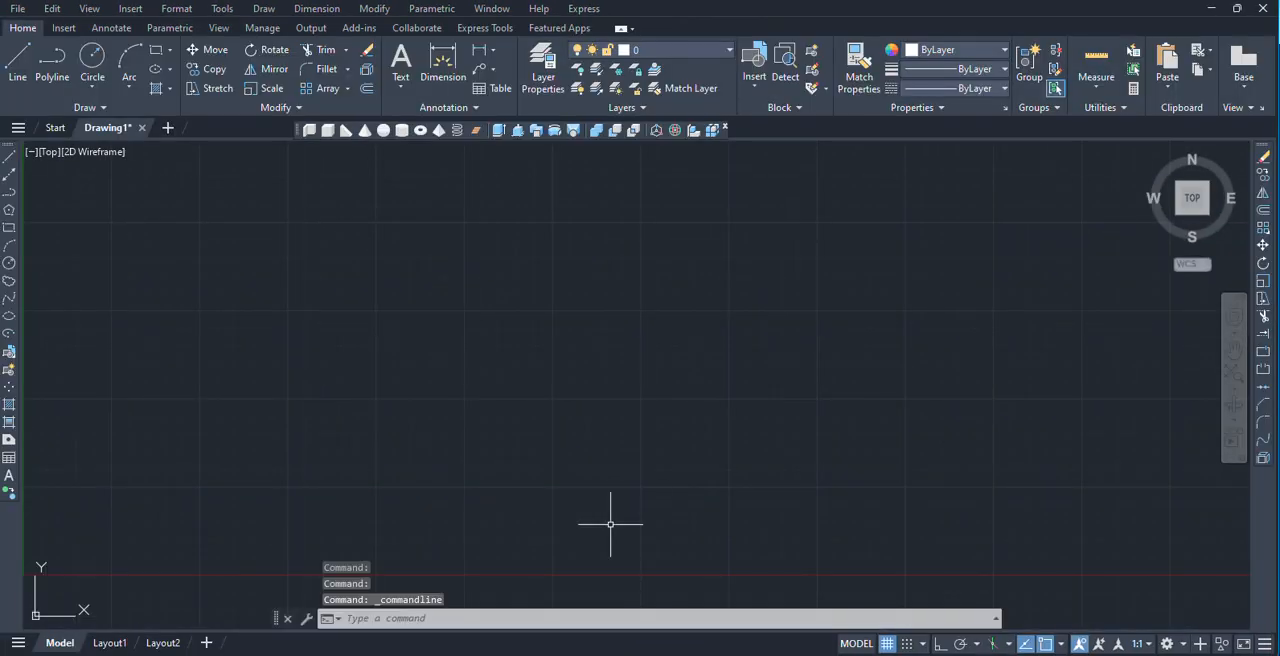
Switch Clean Screen on to maximize the drawing area, and restore the full interface.
left_click(222, 8)
mouse_move(275, 62)
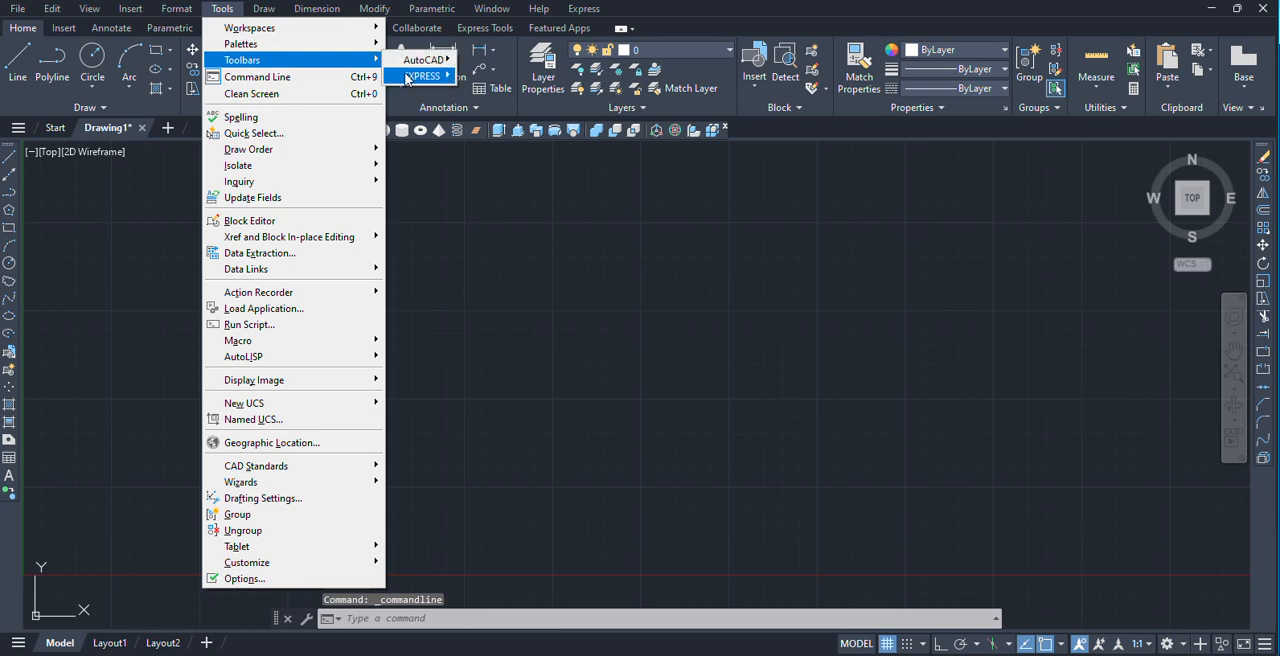
mouse_move(428, 62)
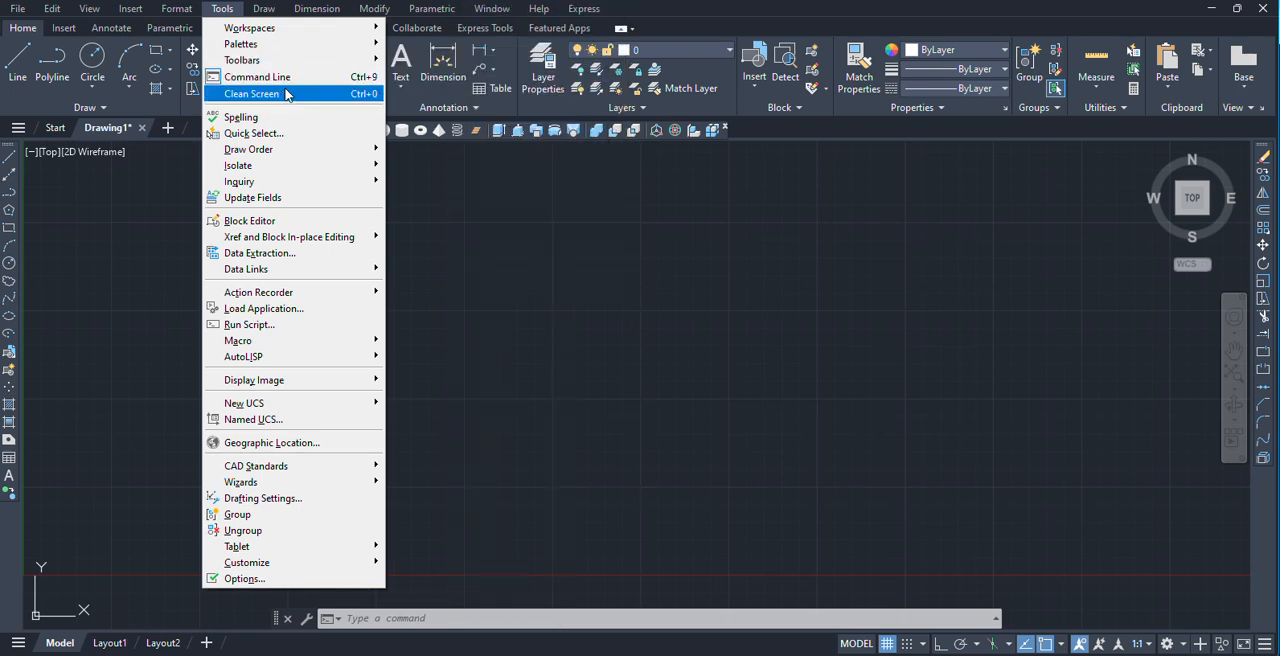
left_click(265, 94)
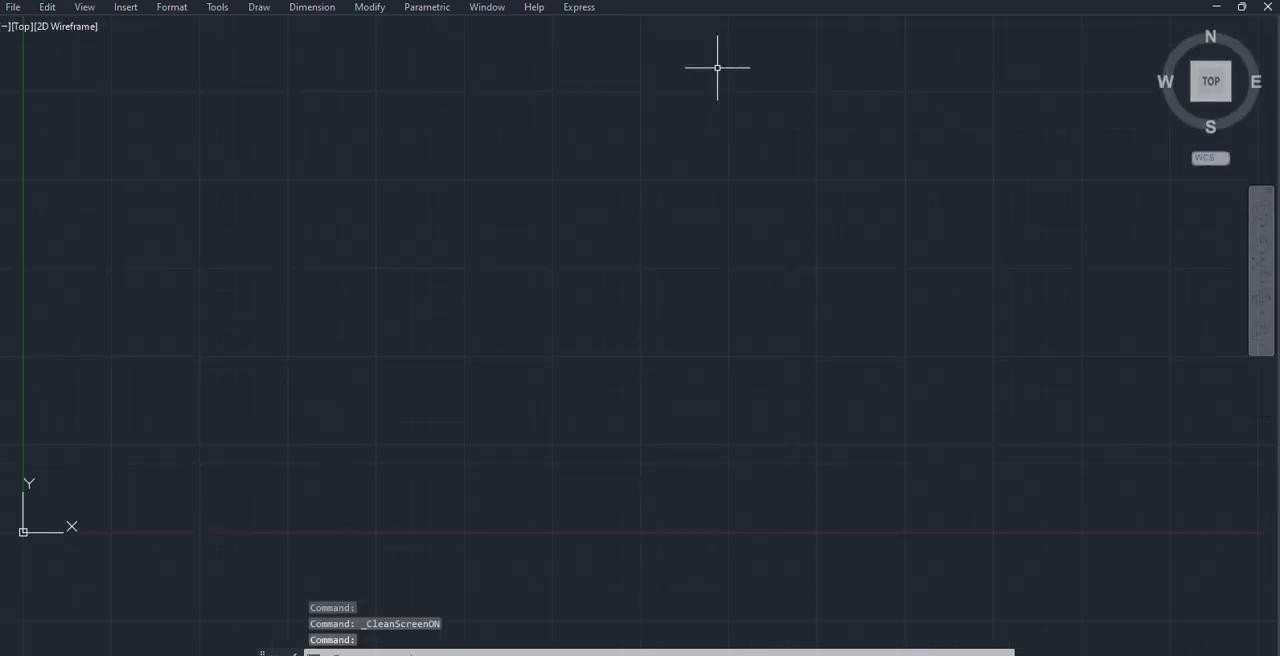
left_click(217, 8)
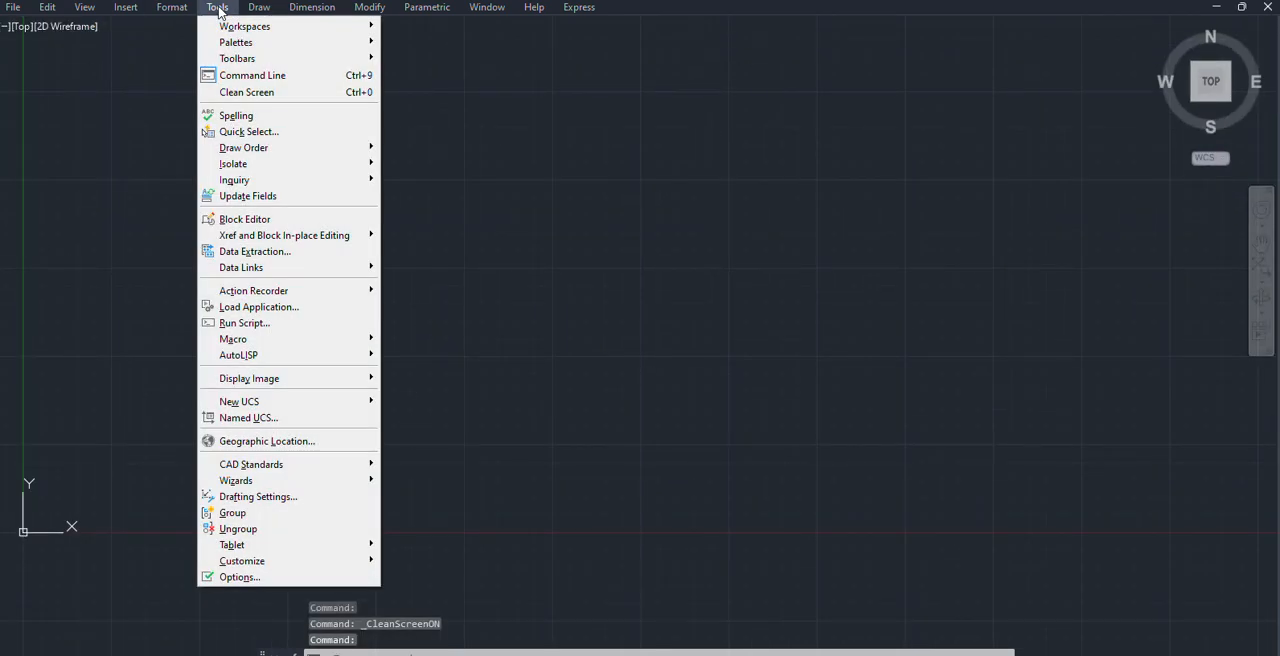
left_click(212, 93)
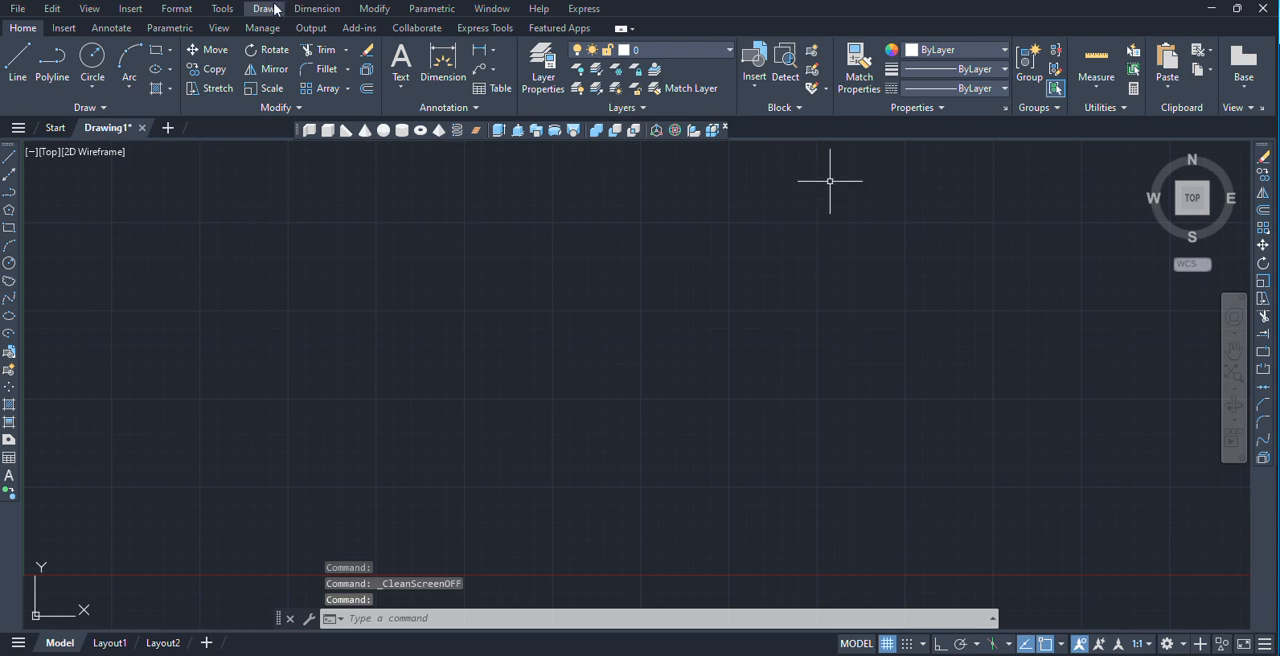
left_click(224, 9)
mouse_move(281, 155)
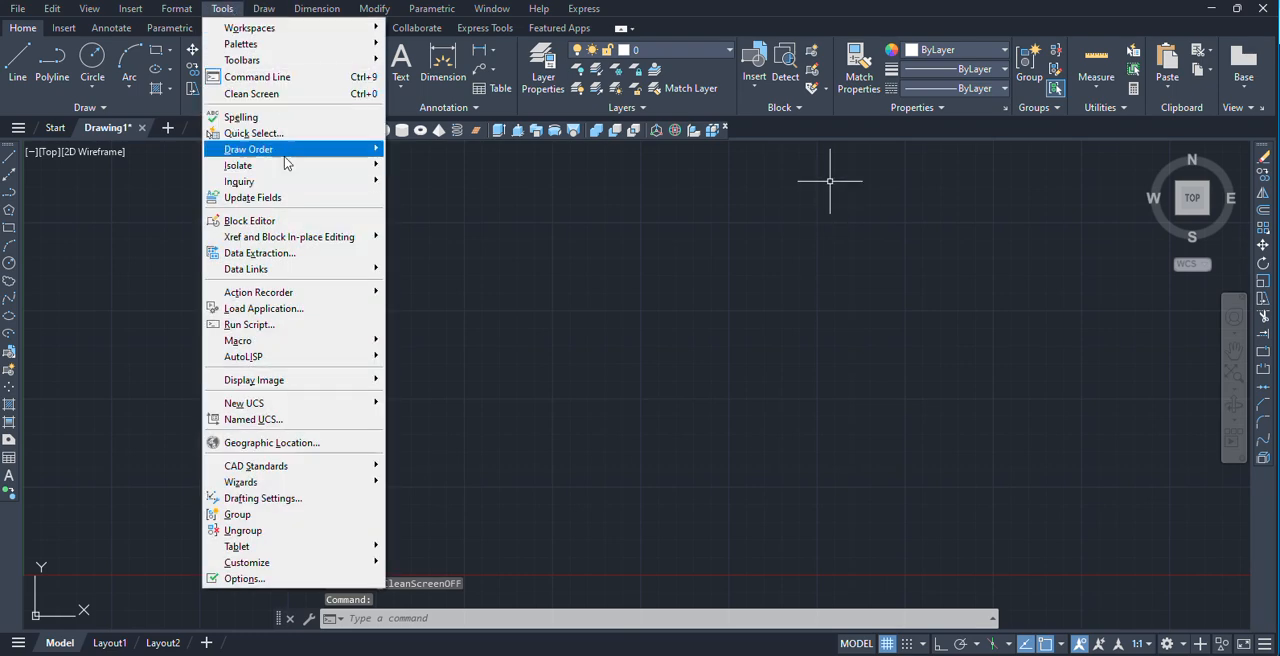
left_click(643, 357)
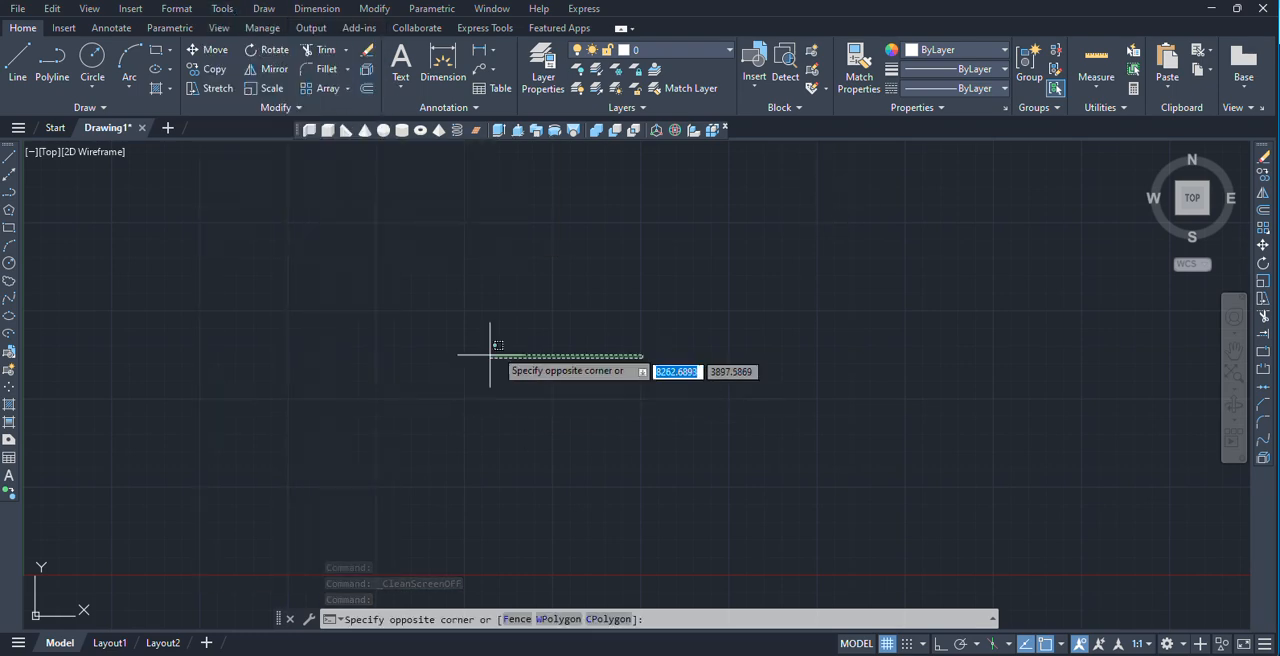
left_click(440, 388)
Draw a large rectangle by two opposite corners in the middle of the drawing area.
left_click(156, 50)
left_click(363, 218)
left_click(872, 494)
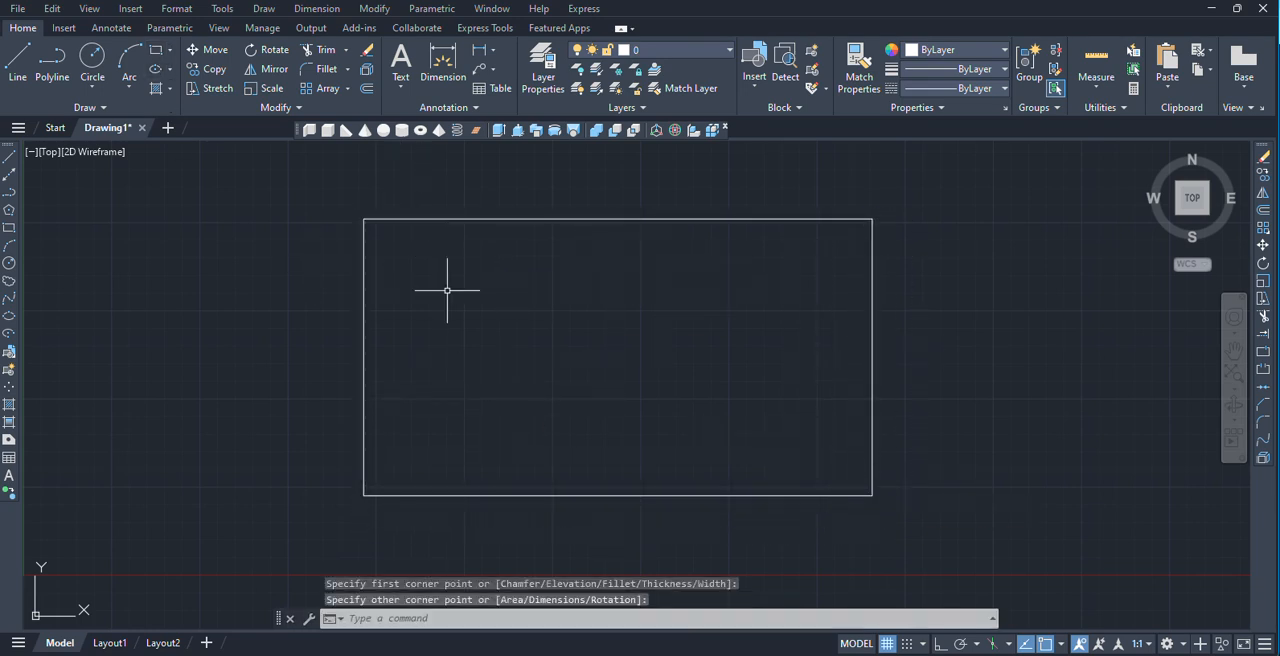
type("h")
key("Return")
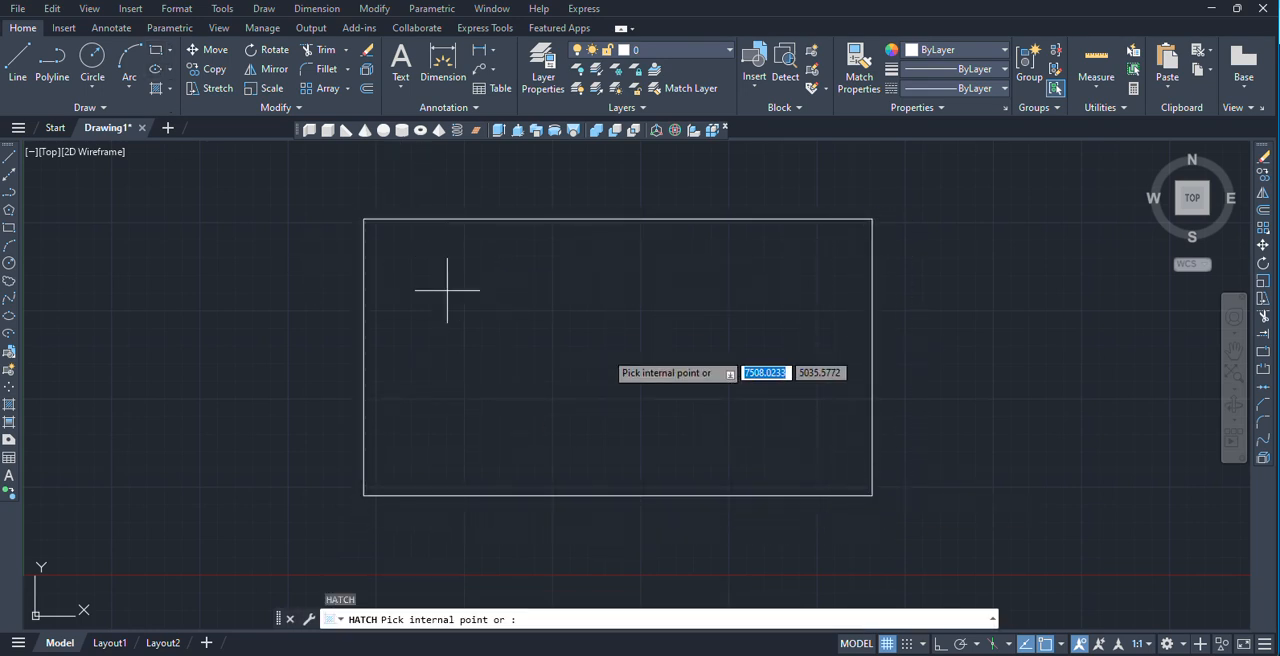
left_click(600, 355)
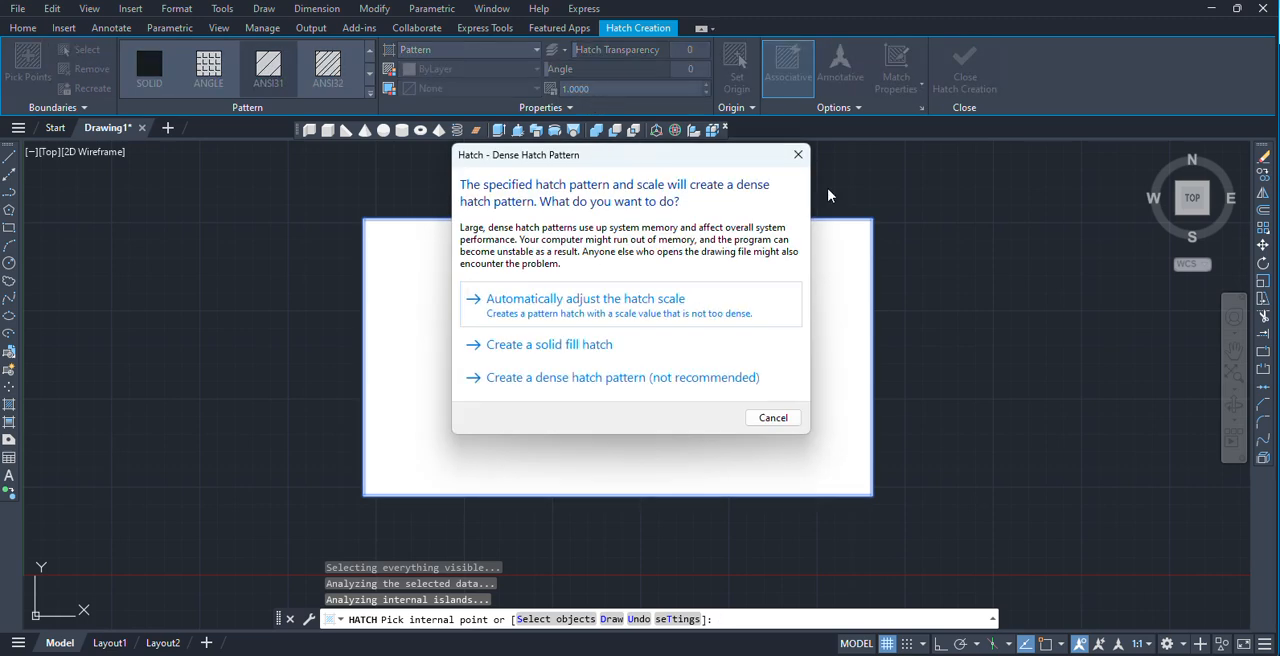
left_click(798, 156)
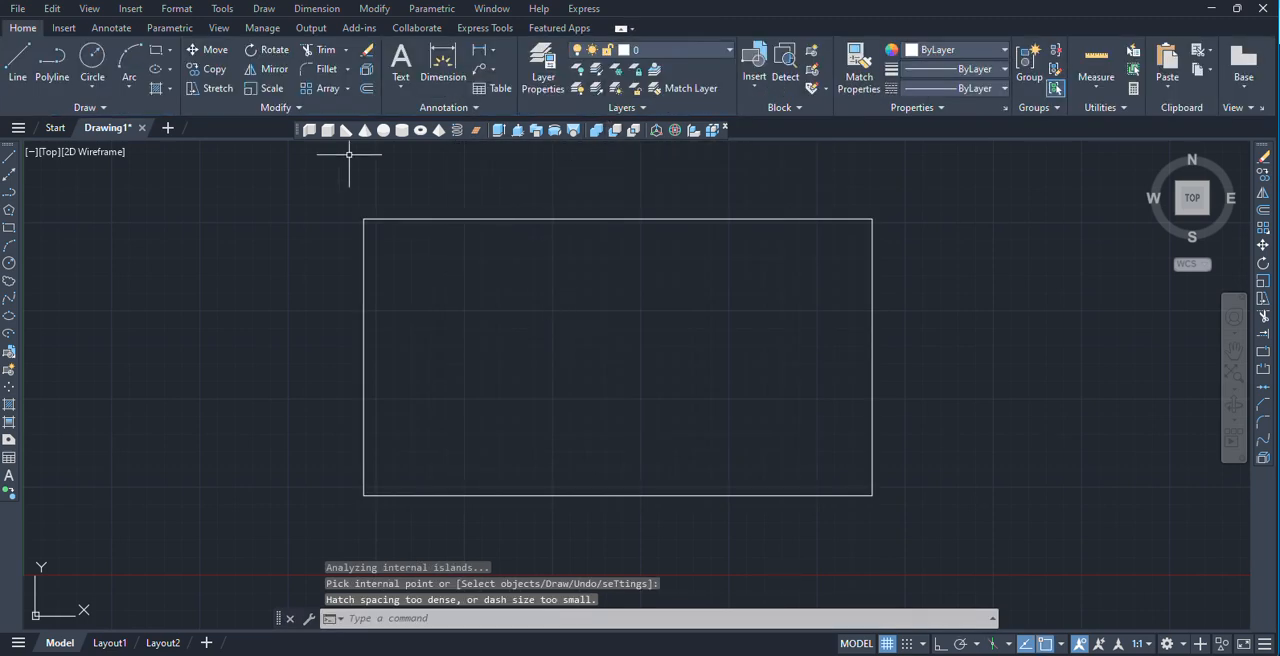
Hatch the inside of the rectangle, letting the dense pattern's scale be adjusted automatically.
key("Return")
left_click(570, 360)
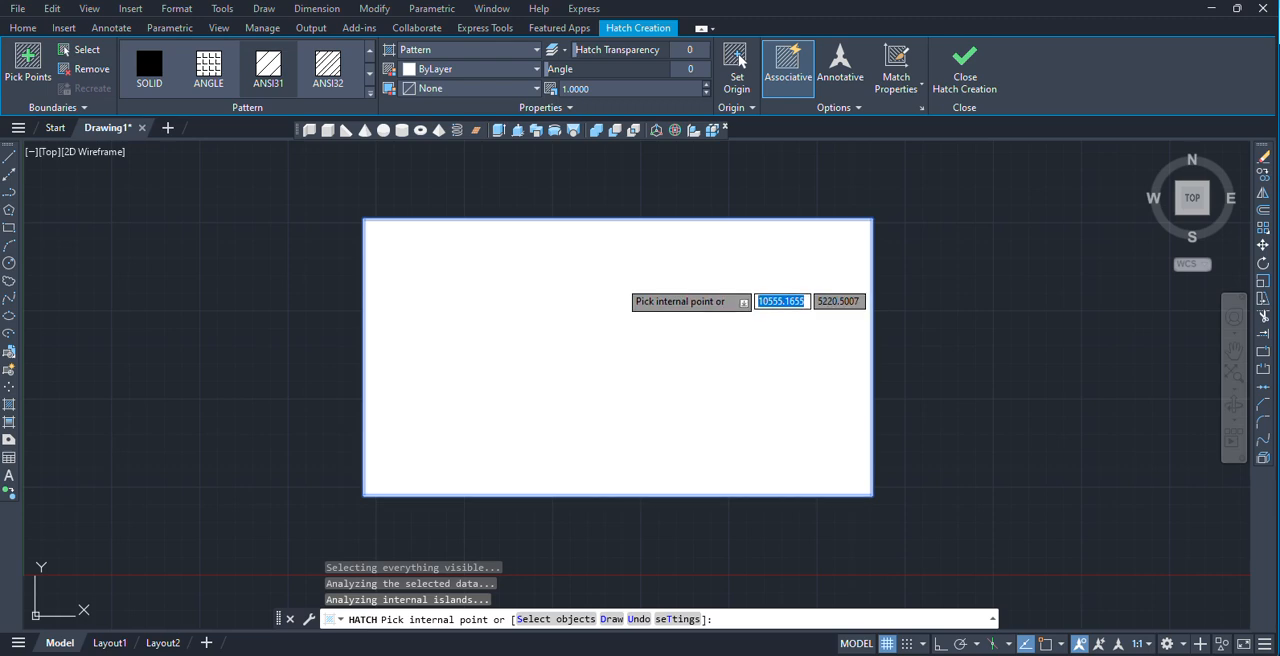
left_click(580, 298)
key("Return")
Set the pattern scale of the rectangle's hatch to 100.
left_click(532, 386)
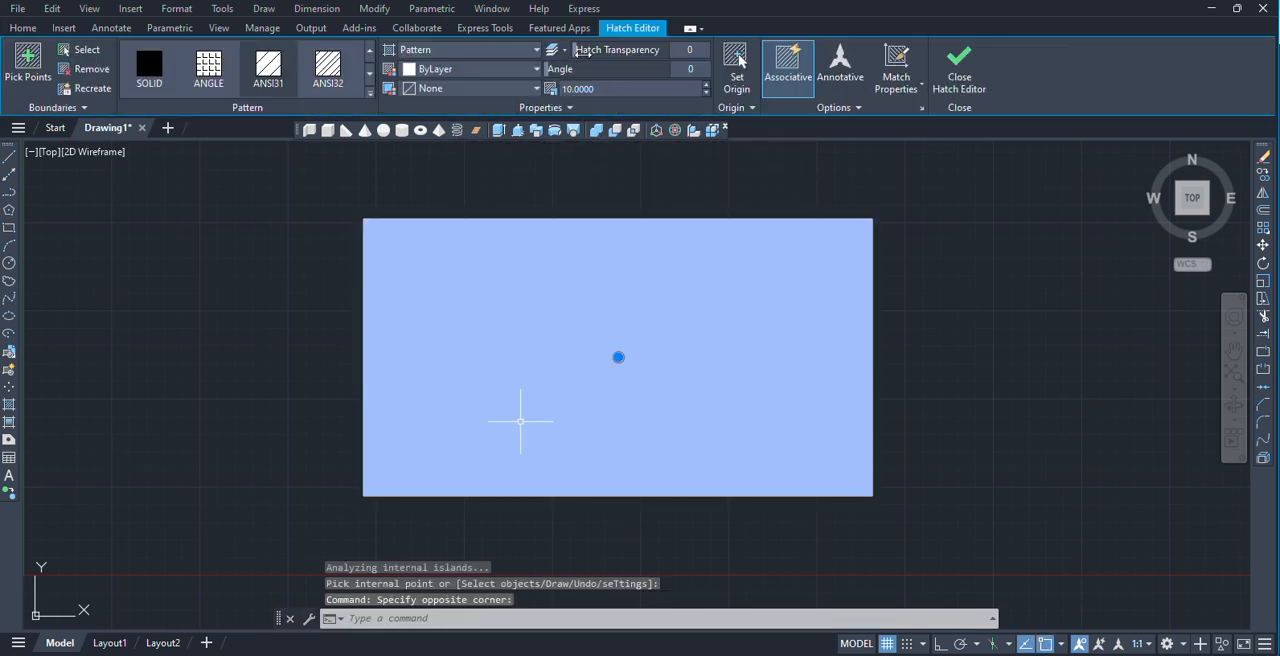
left_click_drag(597, 89, 518, 88)
type("100")
key("Return")
left_click(617, 90)
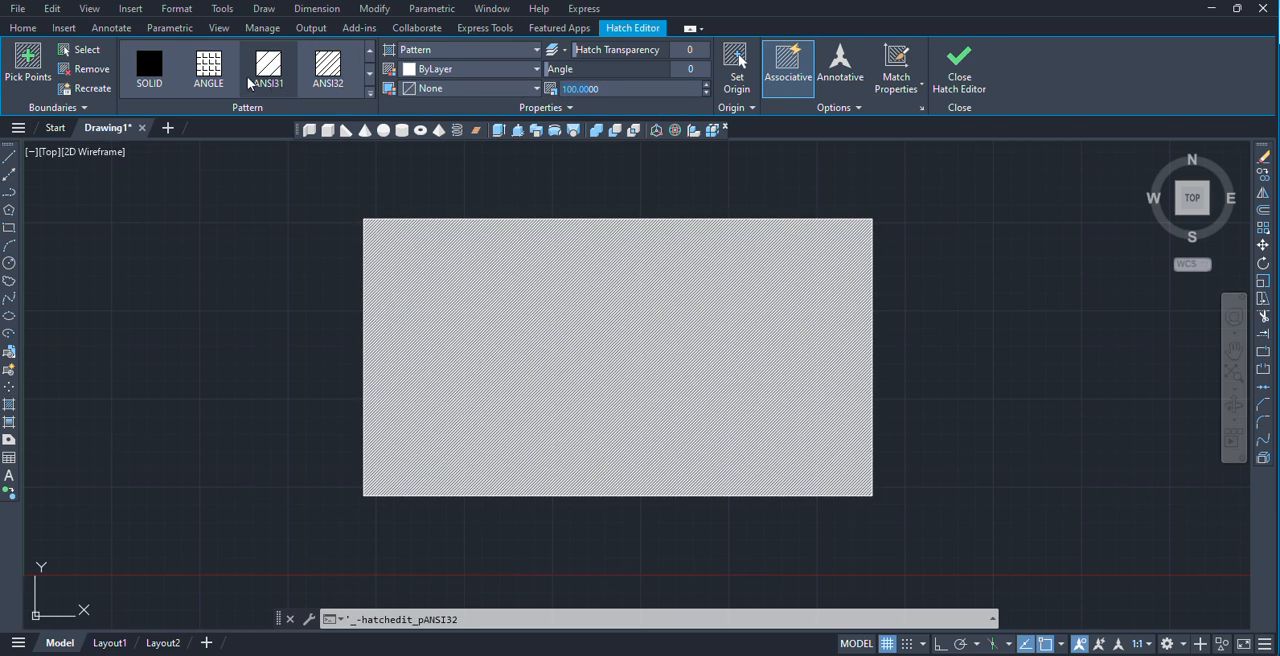
Change the rectangle's hatch pattern to ANGLE and set its scale to 1000.
left_click(212, 80)
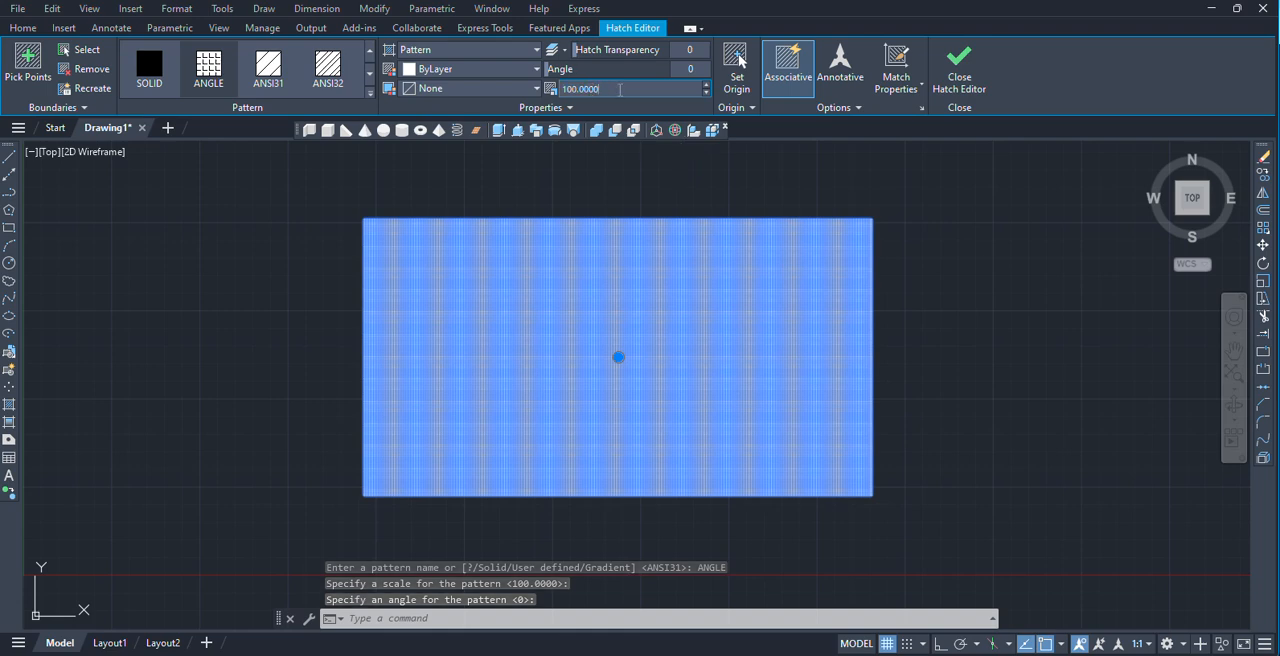
key("BackSpace")
key("BackSpace")
key("BackSpace")
key("BackSpace")
key("BackSpace")
key("BackSpace")
key("BackSpace")
key("BackSpace")
type("1000")
key("Return")
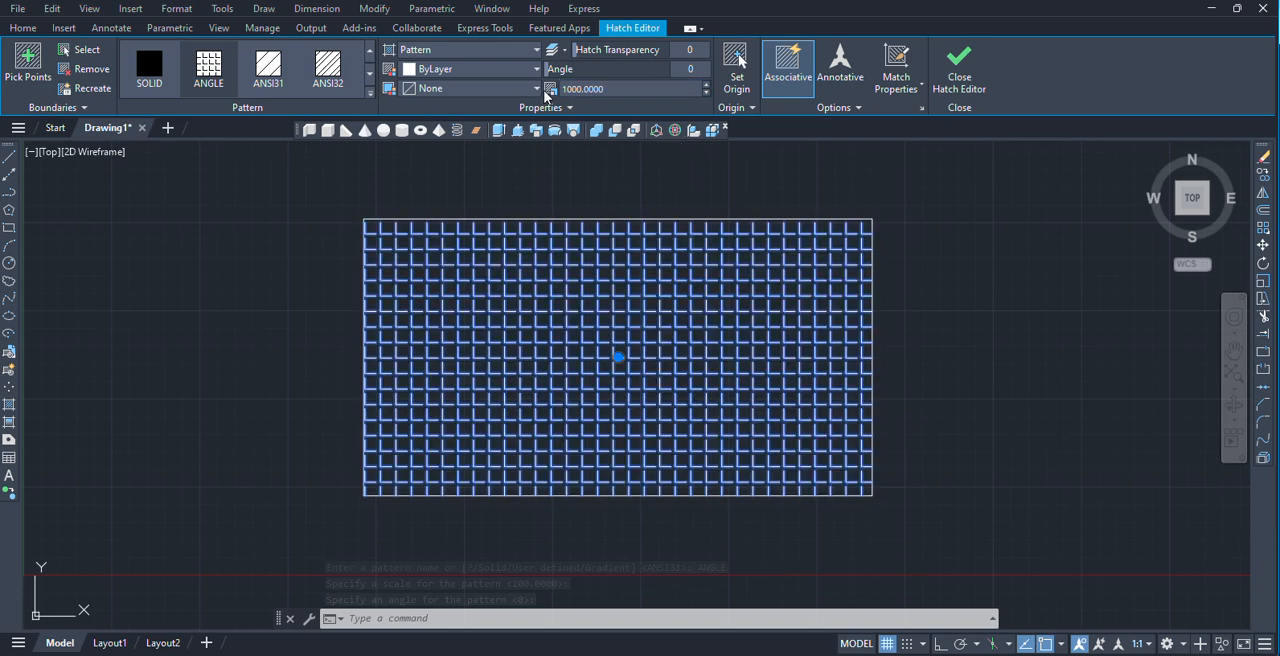
key("Return")
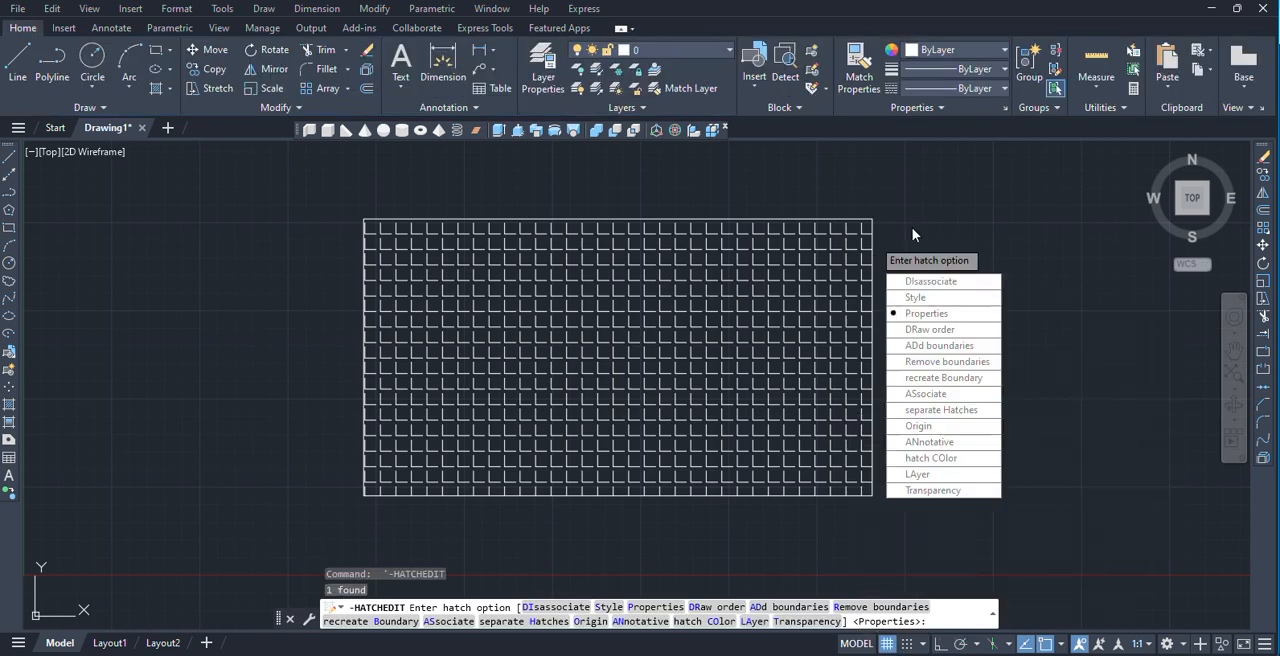
key("Escape")
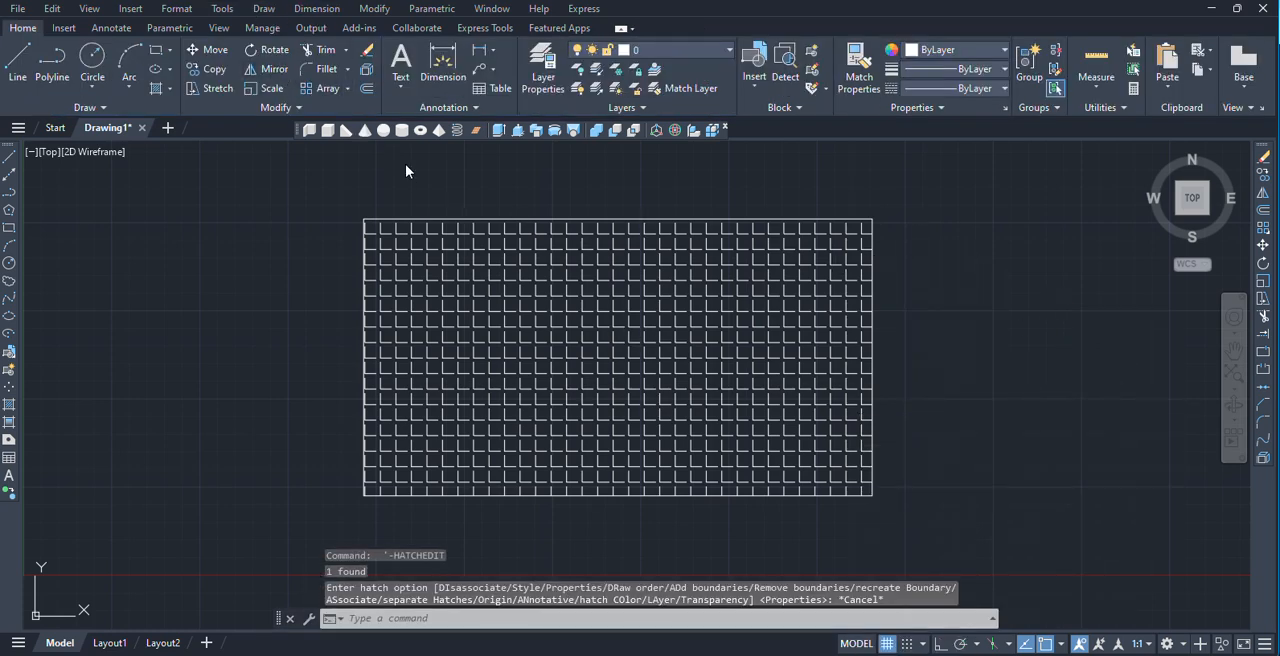
Fill the inside of the hatched rectangle with a blue-to-yellow gradient.
left_click(994, 275)
type("gra")
key("Return")
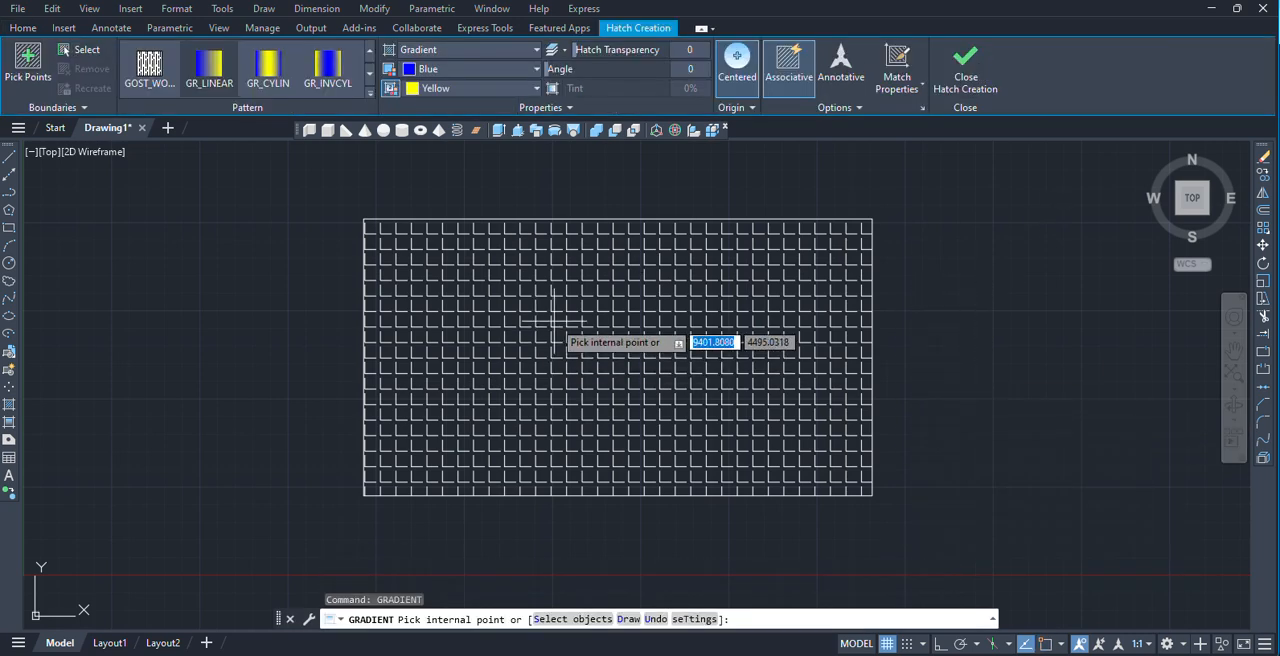
left_click(611, 342)
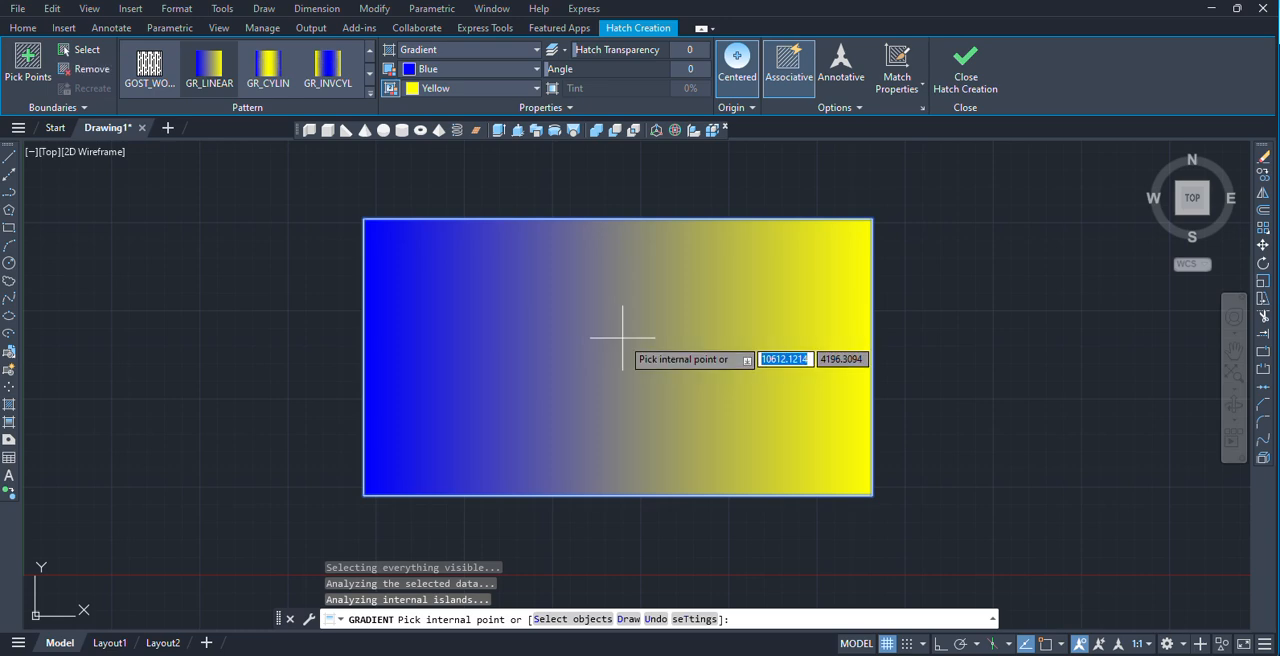
key("Return")
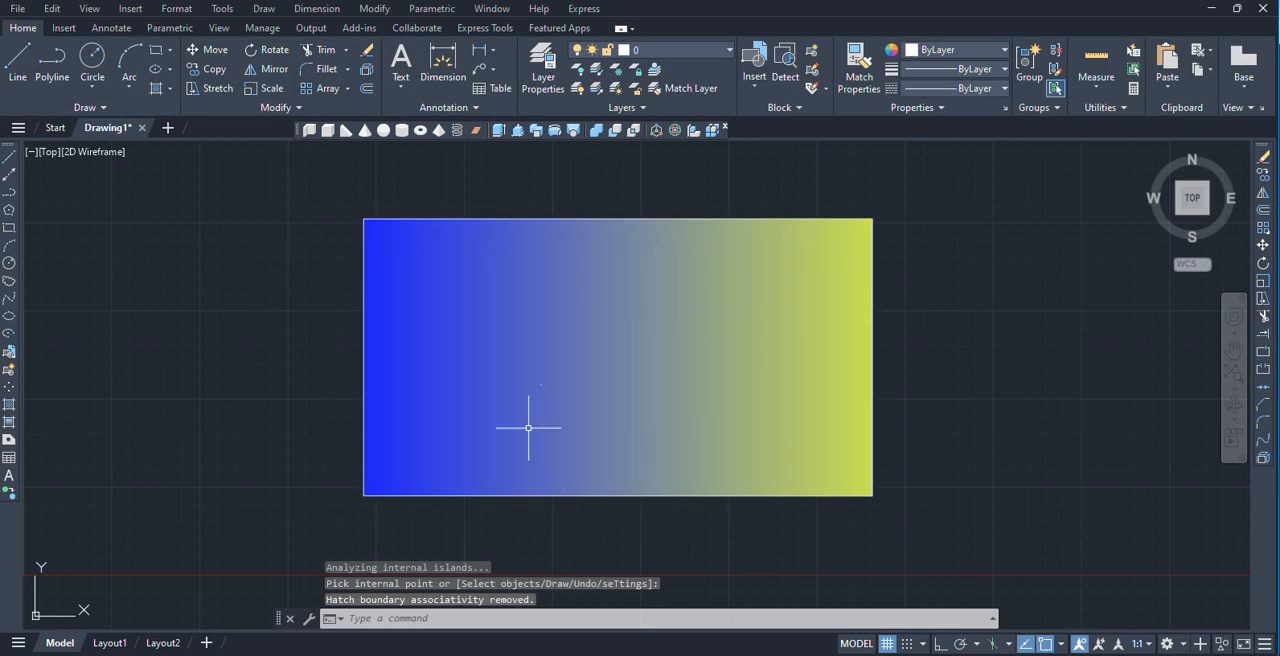
Send the gradient fill to the back of the draw order, behind the ANGLE hatch.
left_click(558, 289)
right_click(606, 315)
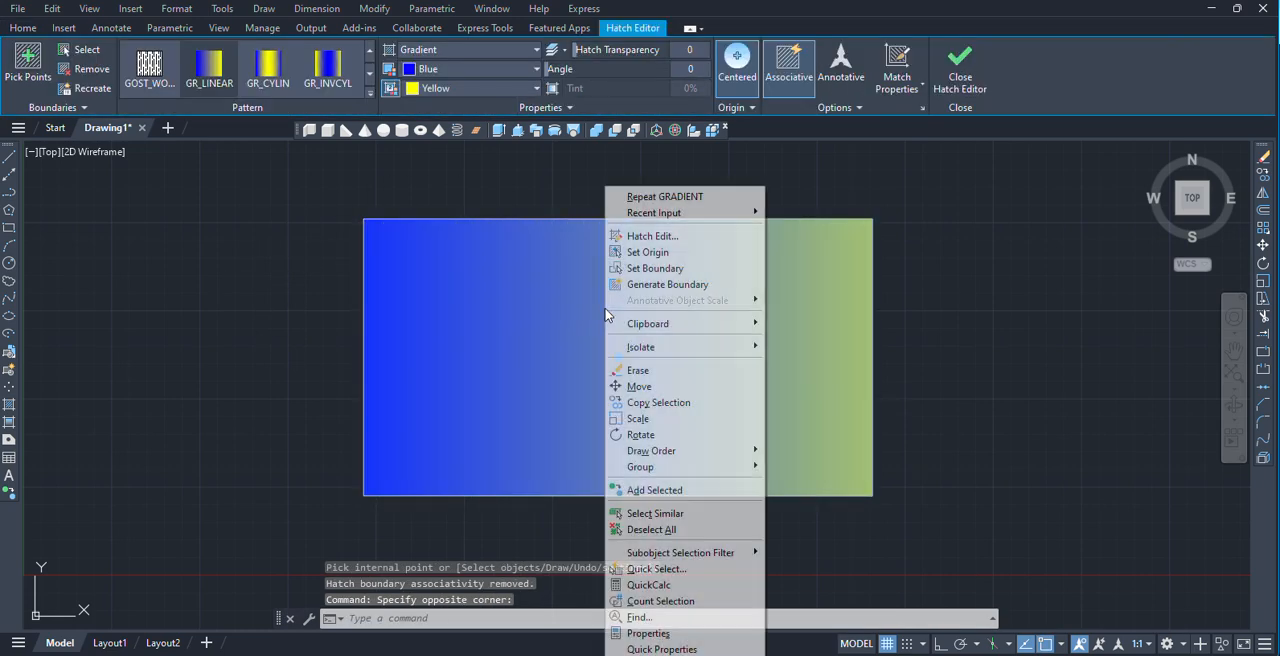
mouse_move(700, 451)
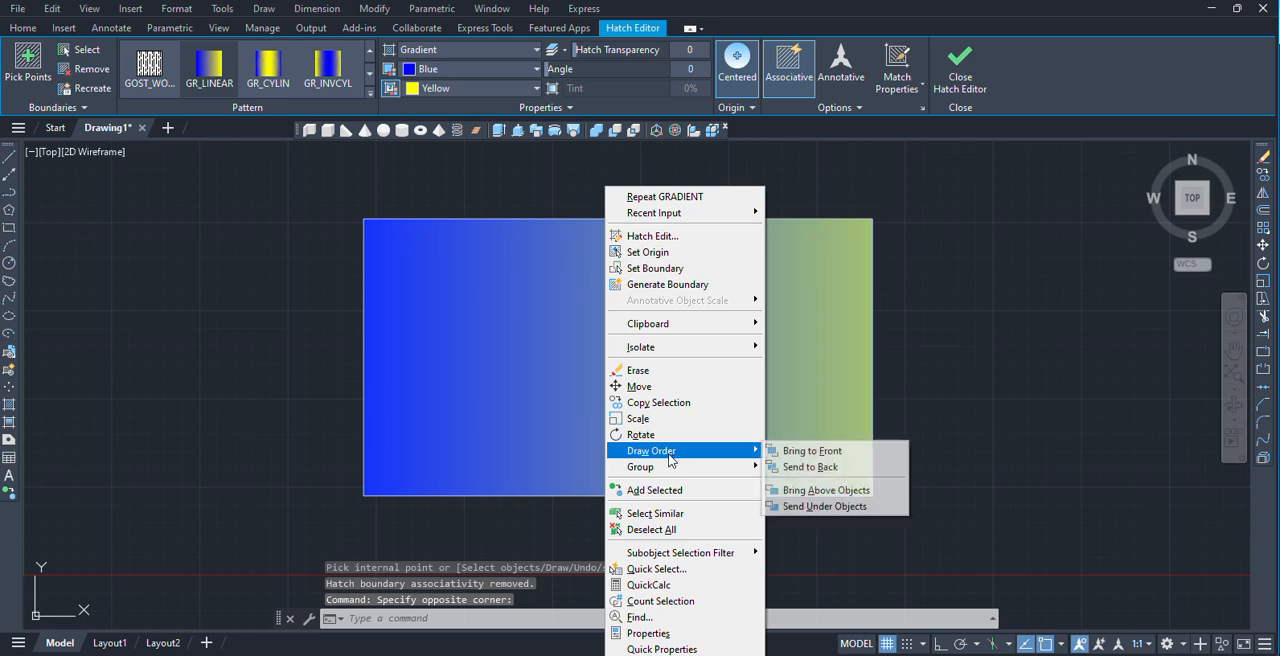
left_click(811, 467)
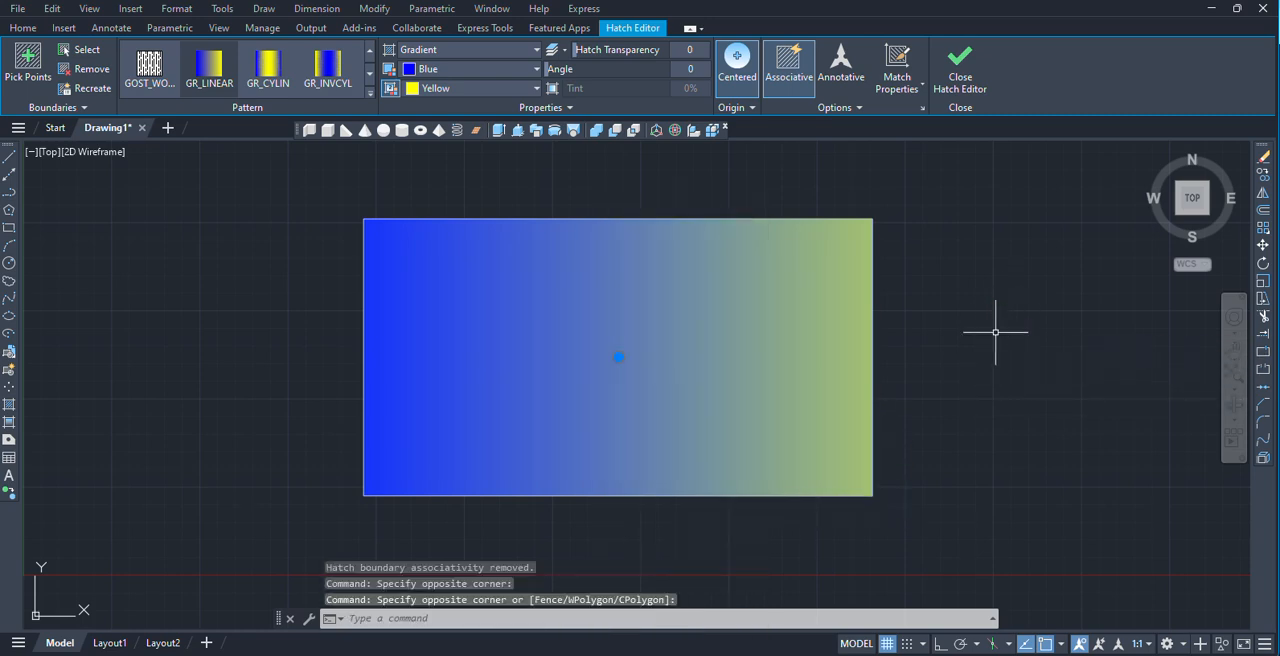
left_click(222, 9)
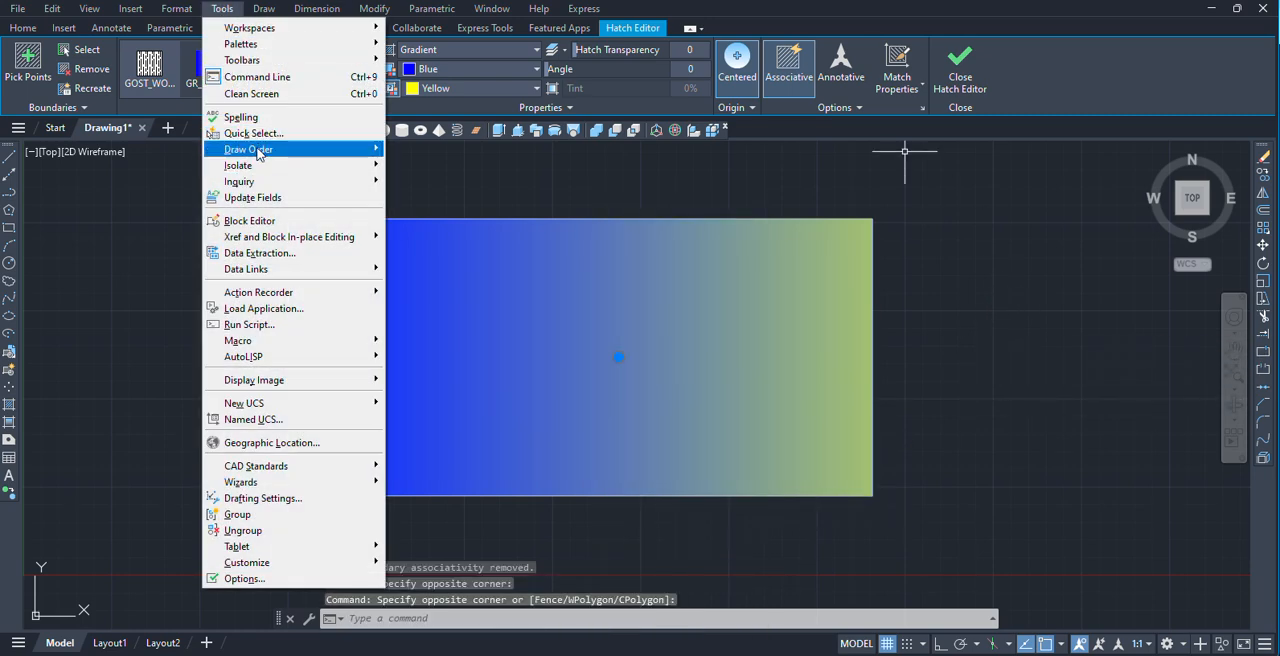
mouse_move(314, 155)
left_click(432, 171)
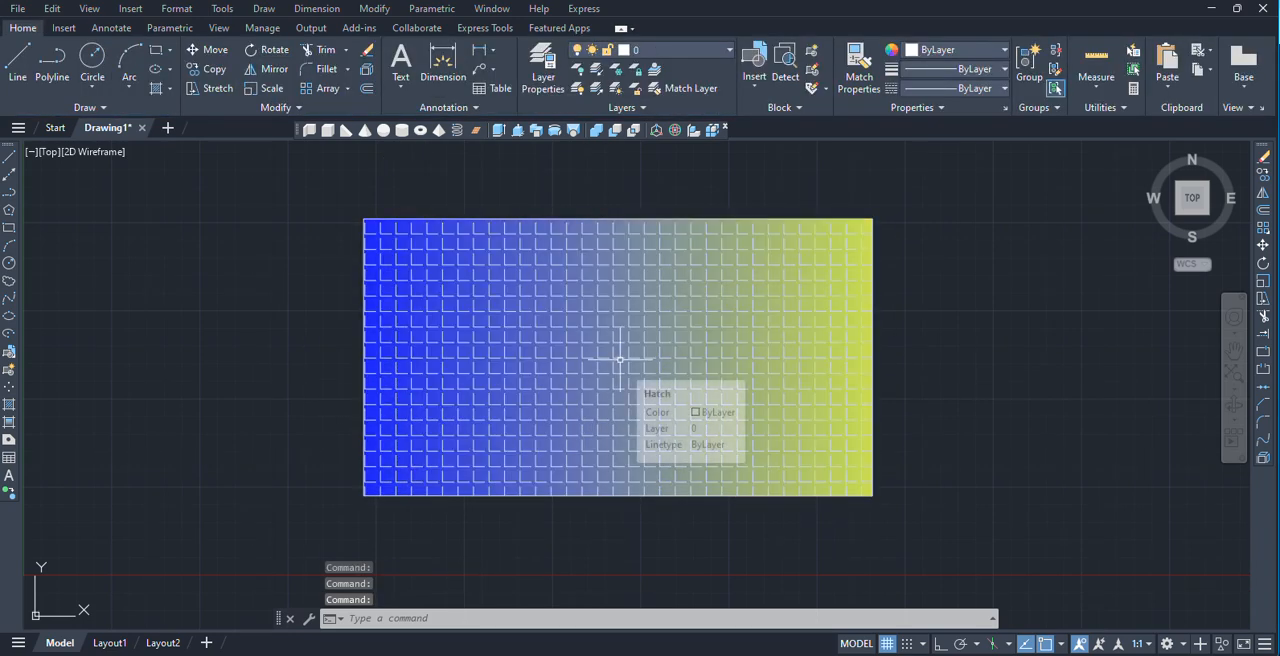
left_click(224, 12)
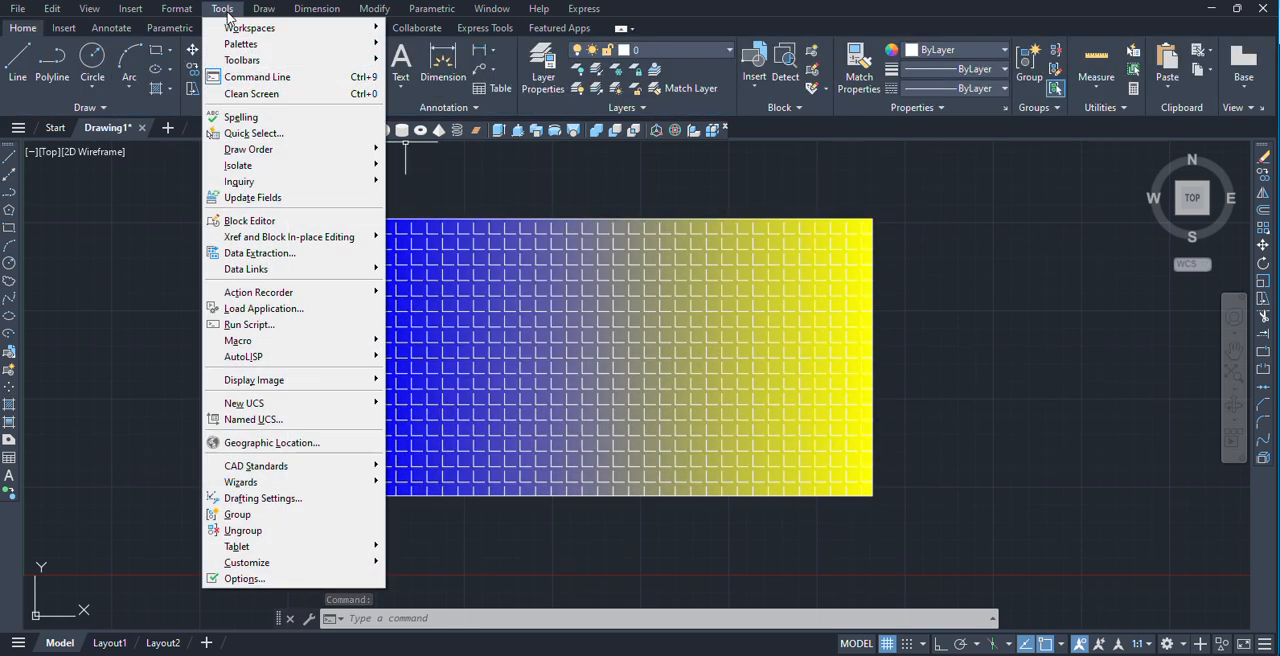
mouse_move(262, 166)
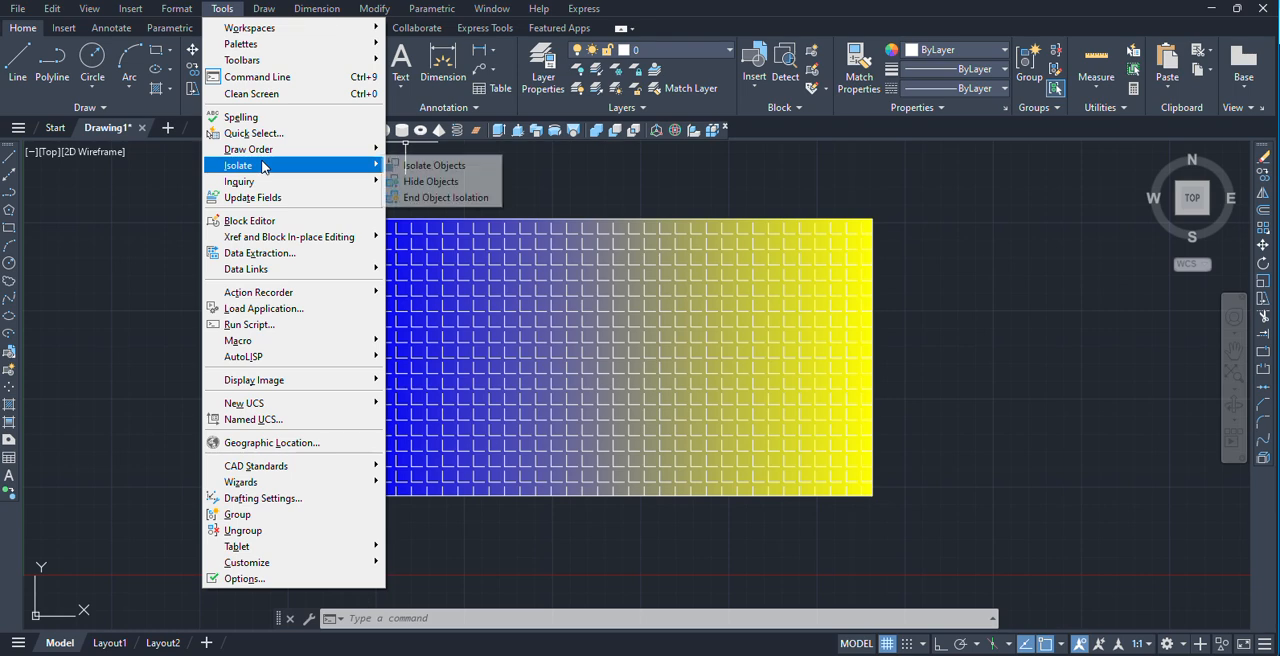
left_click(1055, 345)
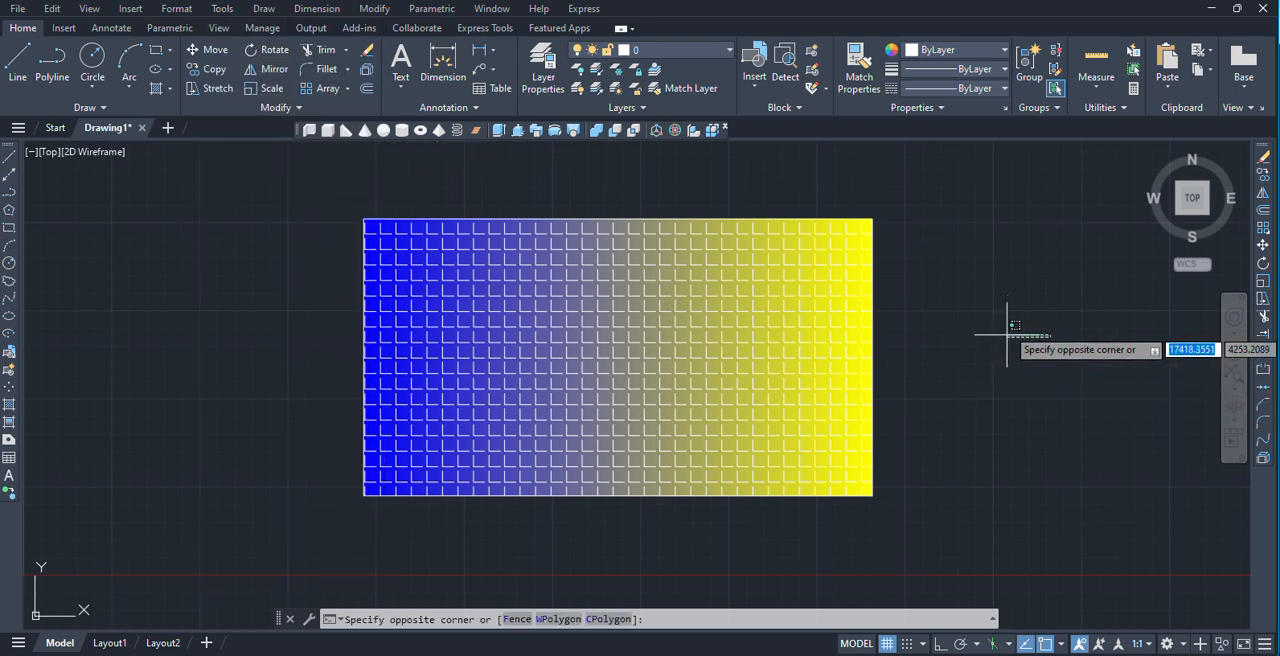
Draw two rectangles to the right of the hatched one, the second wider and below the first.
scroll(986, 323, "down", 3)
middle_click_drag(986, 323, 762, 328)
scroll(615, 330, "up", 4)
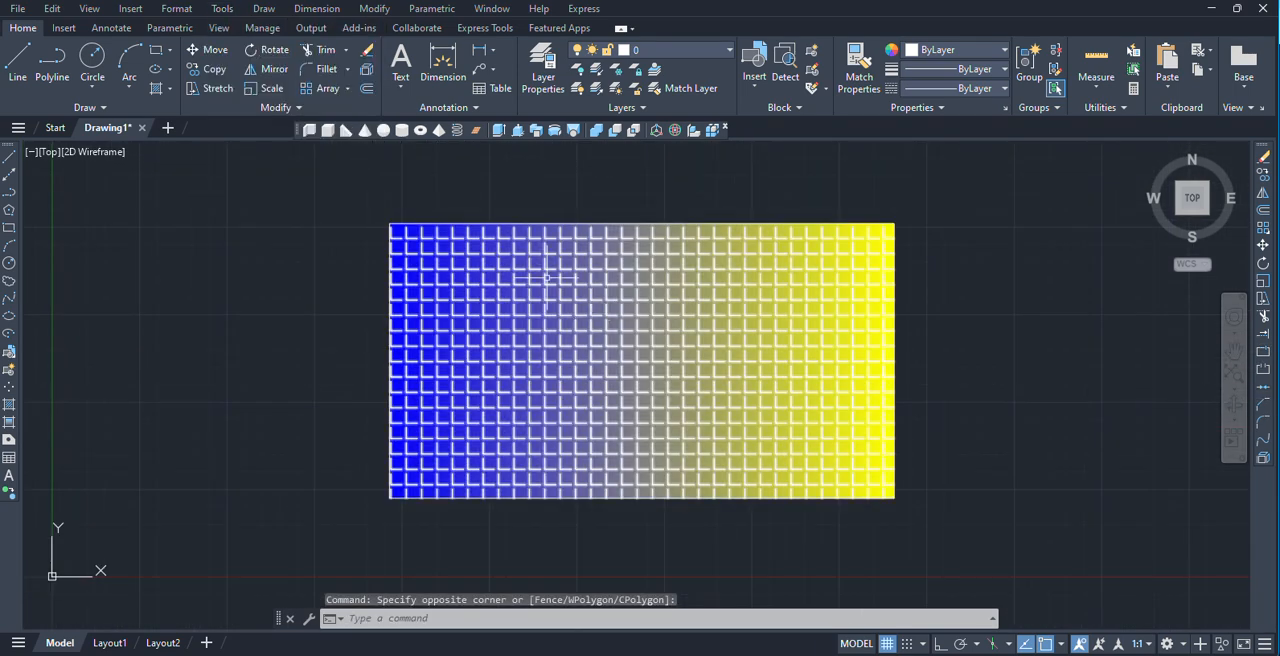
scroll(549, 260, "down", 6)
middle_click_drag(549, 260, 418, 265)
scroll(502, 271, "up", 4)
type("rec")
key("Return")
left_click(708, 226)
left_click(924, 370)
key("Return")
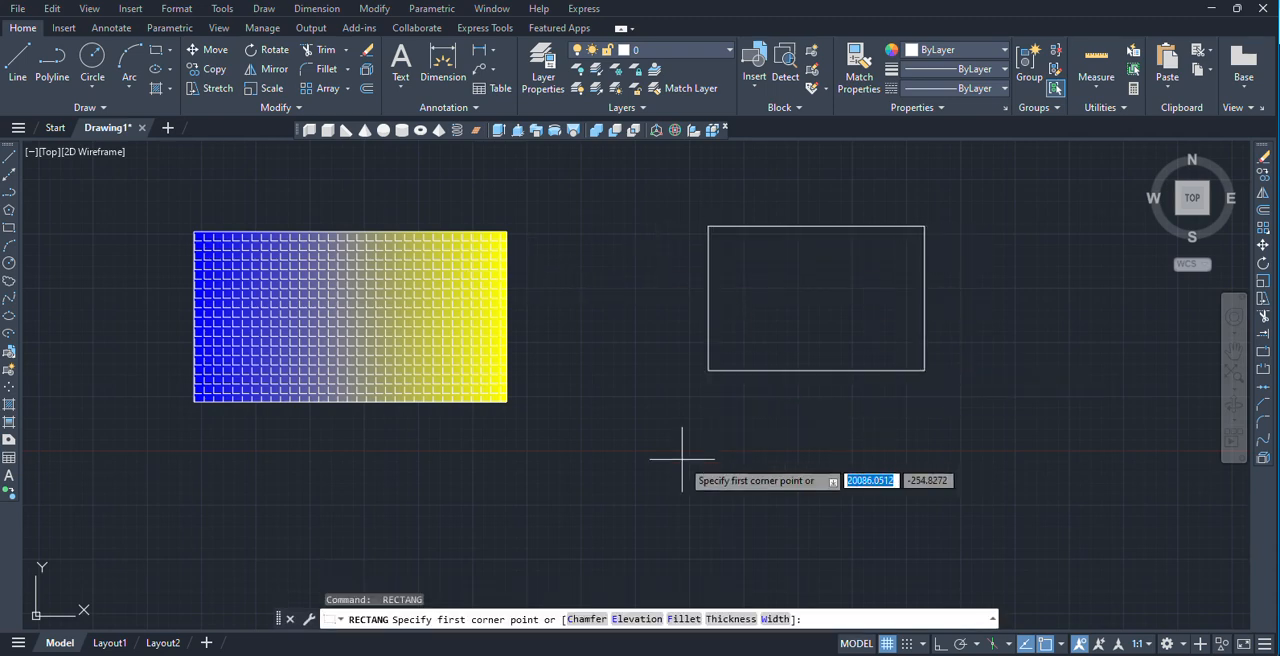
left_click(664, 449)
left_click(984, 562)
Draw a third plain rectangle above the hatched rectangle and leave the command.
scroll(603, 184, "down", 4)
middle_click_drag(603, 184, 600, 314)
left_click(427, 208)
left_click(472, 229)
key("Return")
left_click(407, 193)
left_click(529, 244)
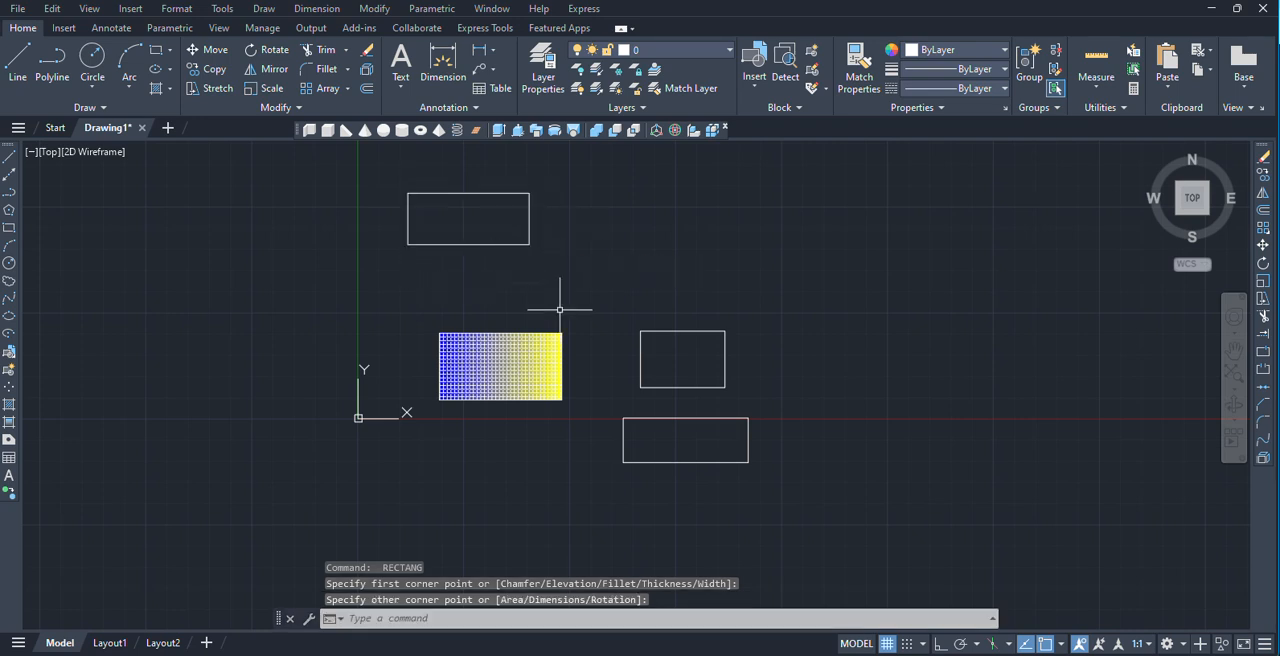
key("Escape")
left_click(512, 217)
left_click(540, 235)
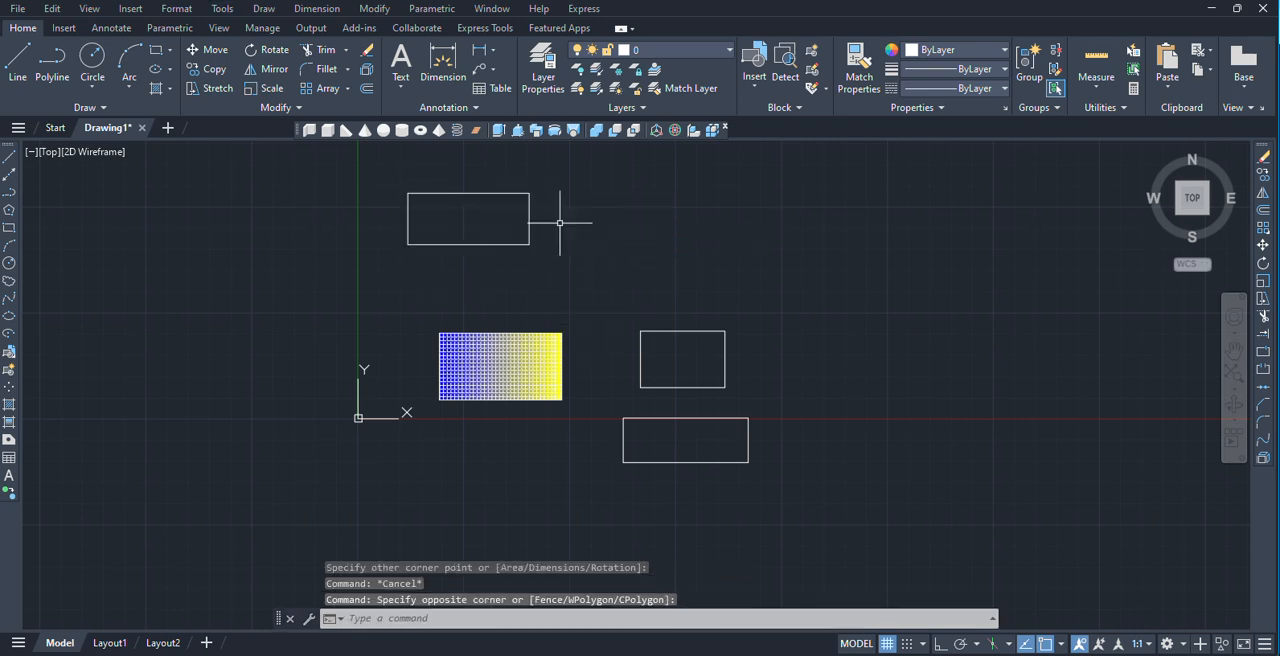
Isolate the plain rectangle above the hatched one with Isolate Objects.
mouse_move(517, 314)
middle_mouse_down()
mouse_move(480, 286)
mouse_move(505, 272)
mouse_move(509, 336)
middle_mouse_up()
left_click(222, 8)
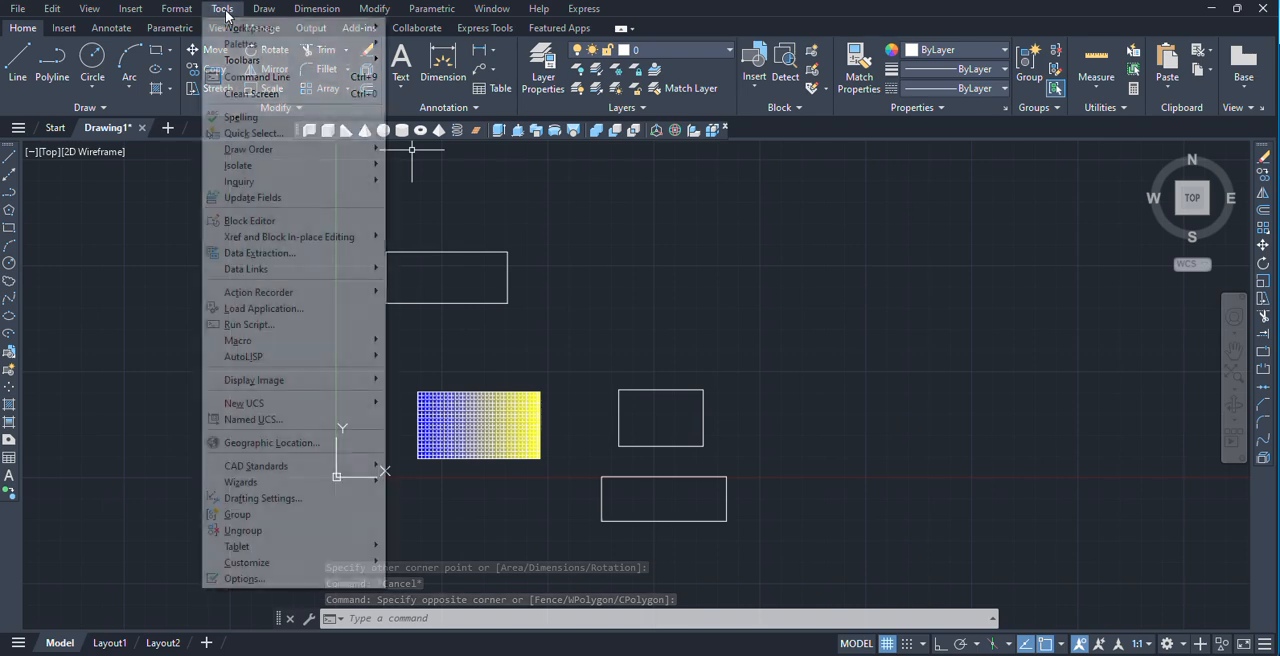
mouse_move(280, 166)
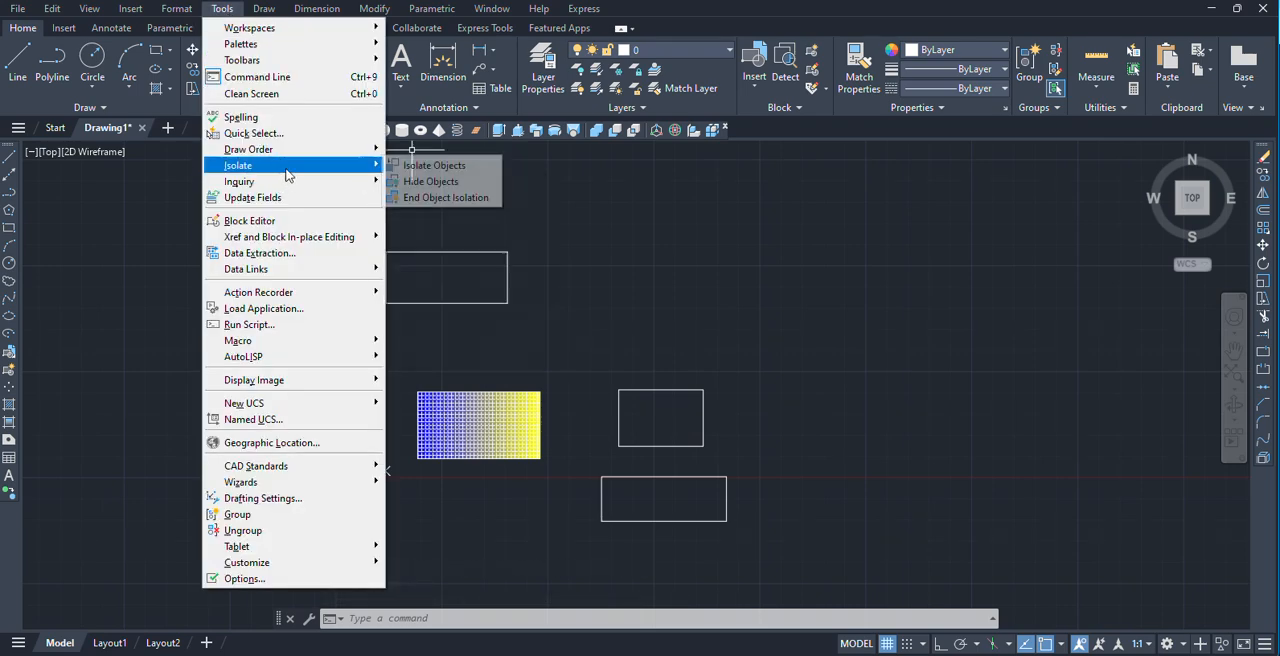
left_click(434, 167)
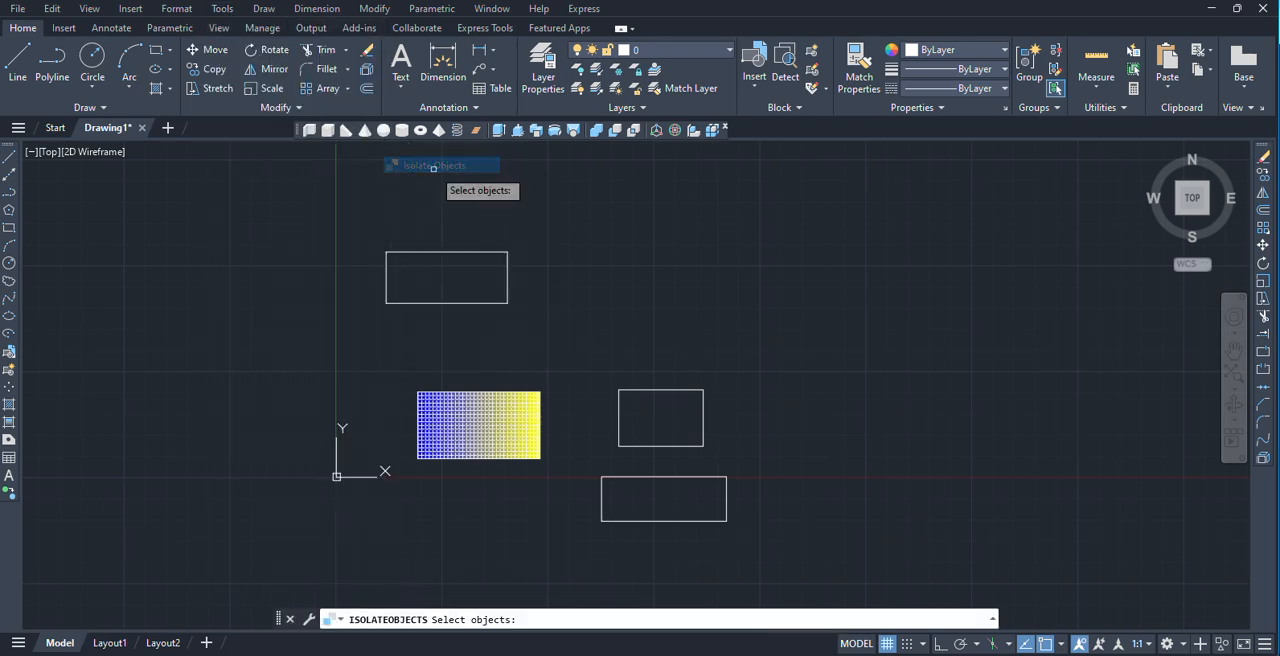
left_click(450, 300)
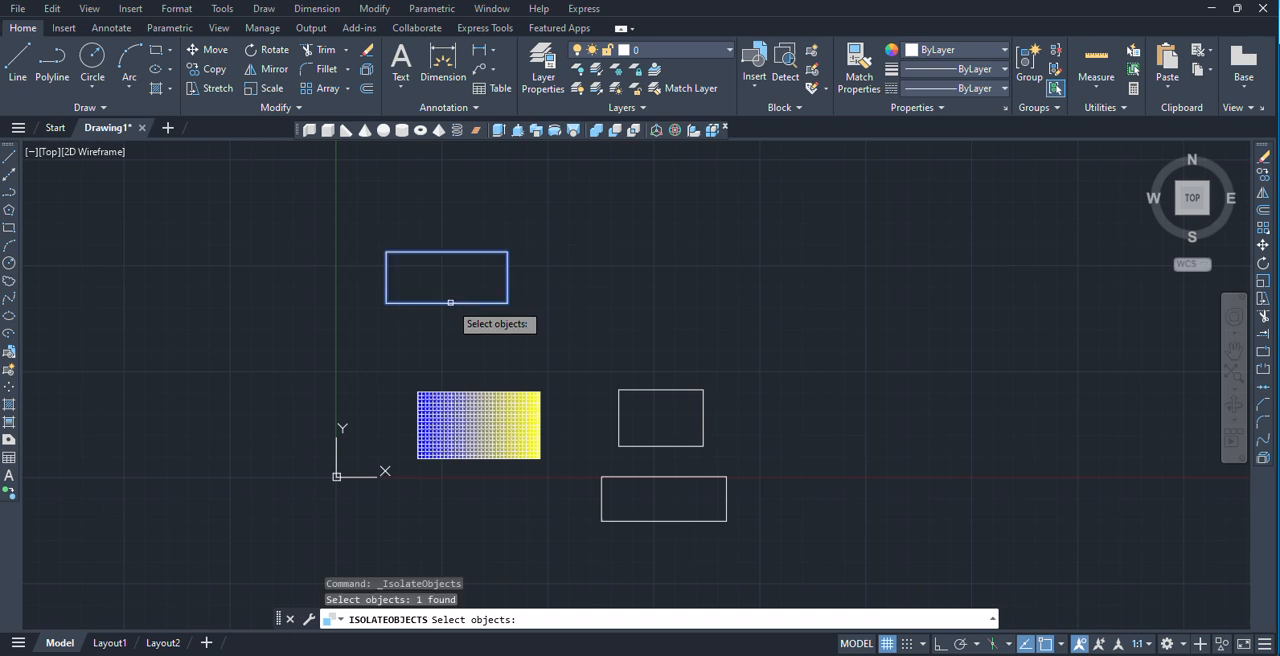
key("Return")
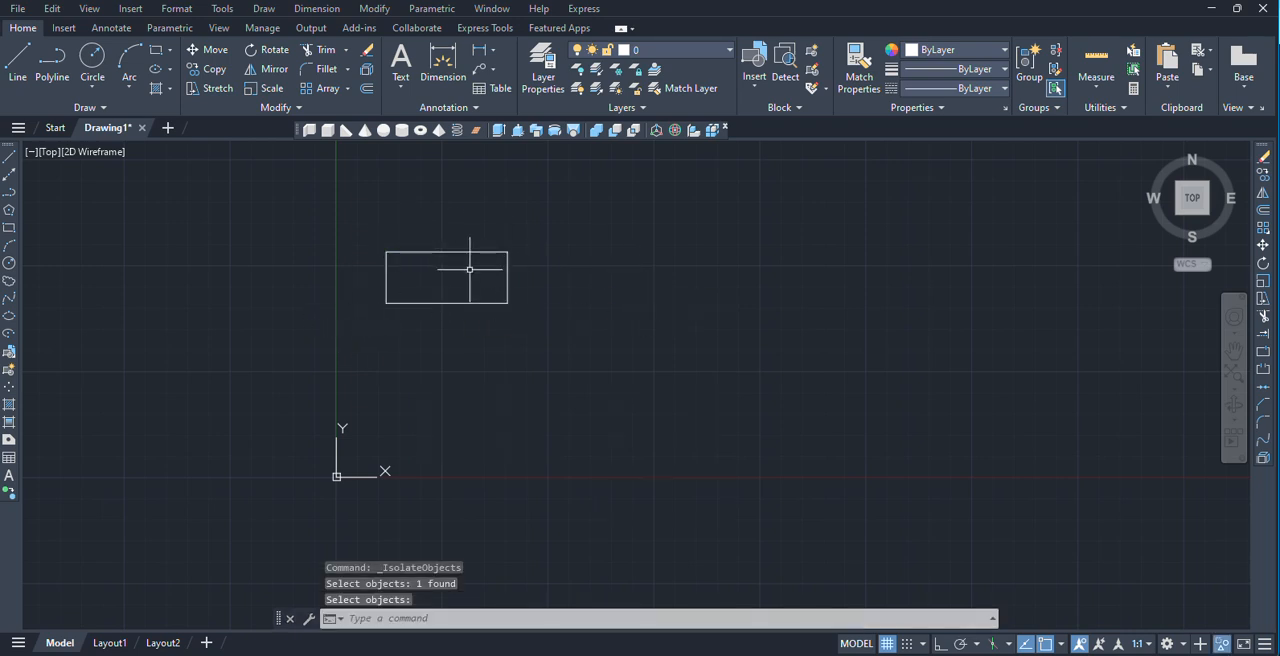
End the object isolation to bring back all the other objects.
scroll(383, 251, "up", 2)
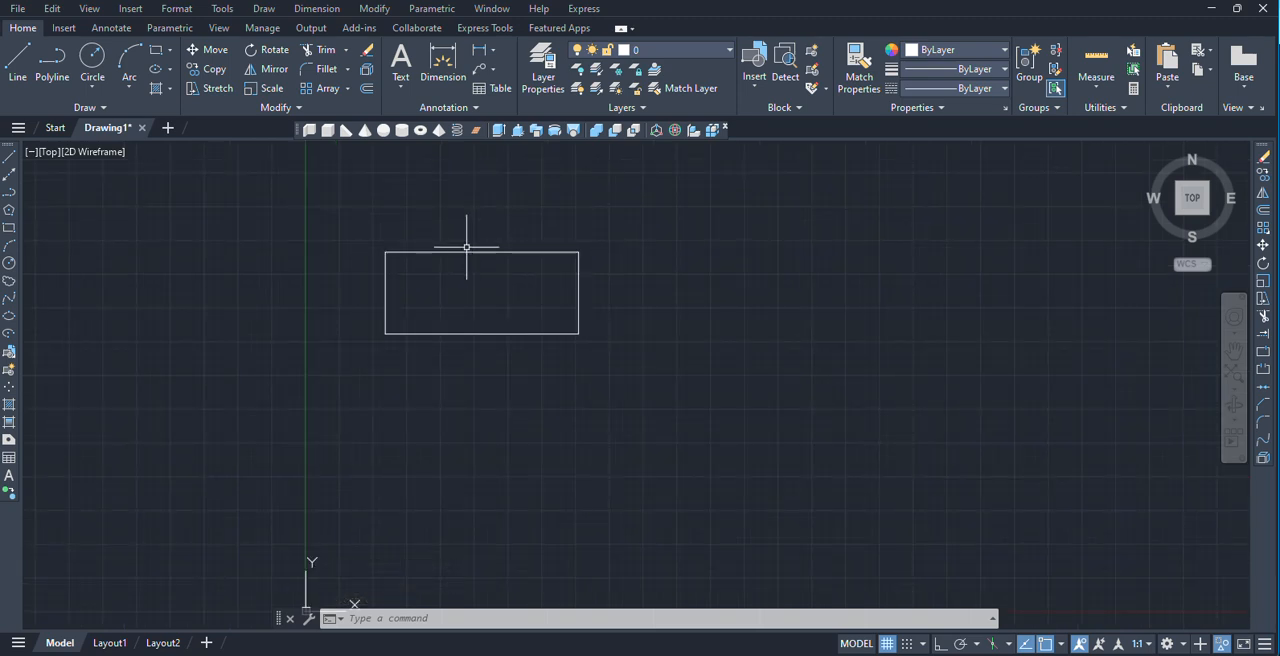
left_click(222, 9)
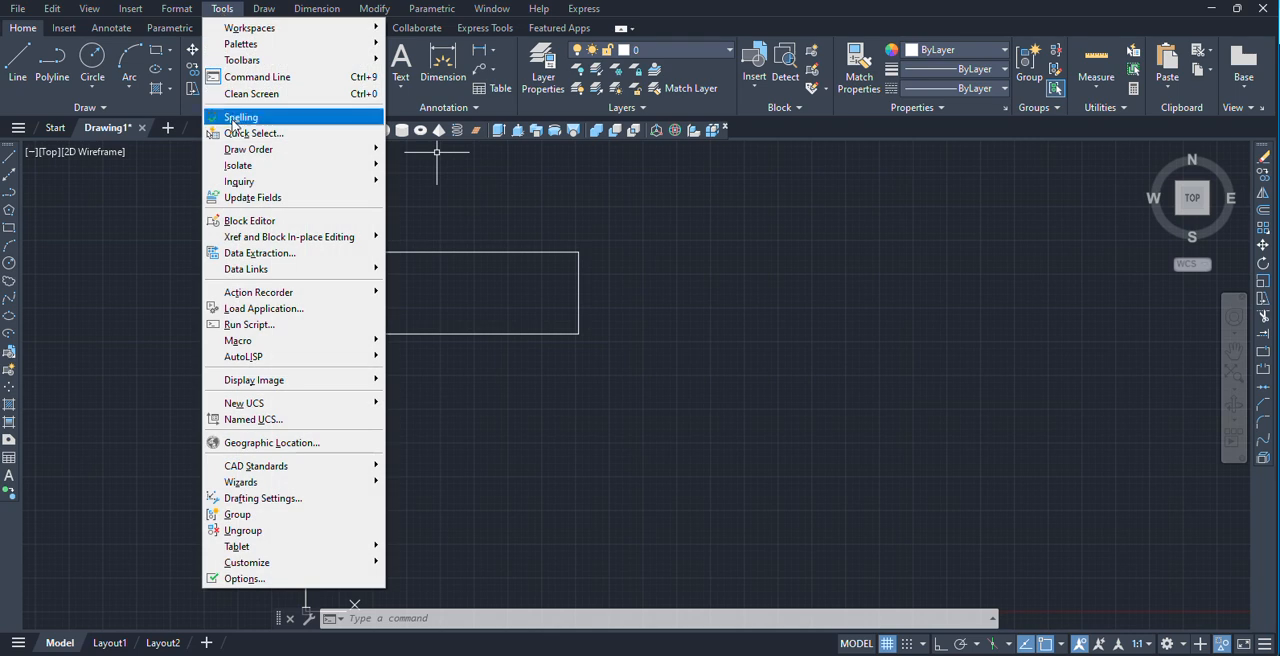
mouse_move(260, 170)
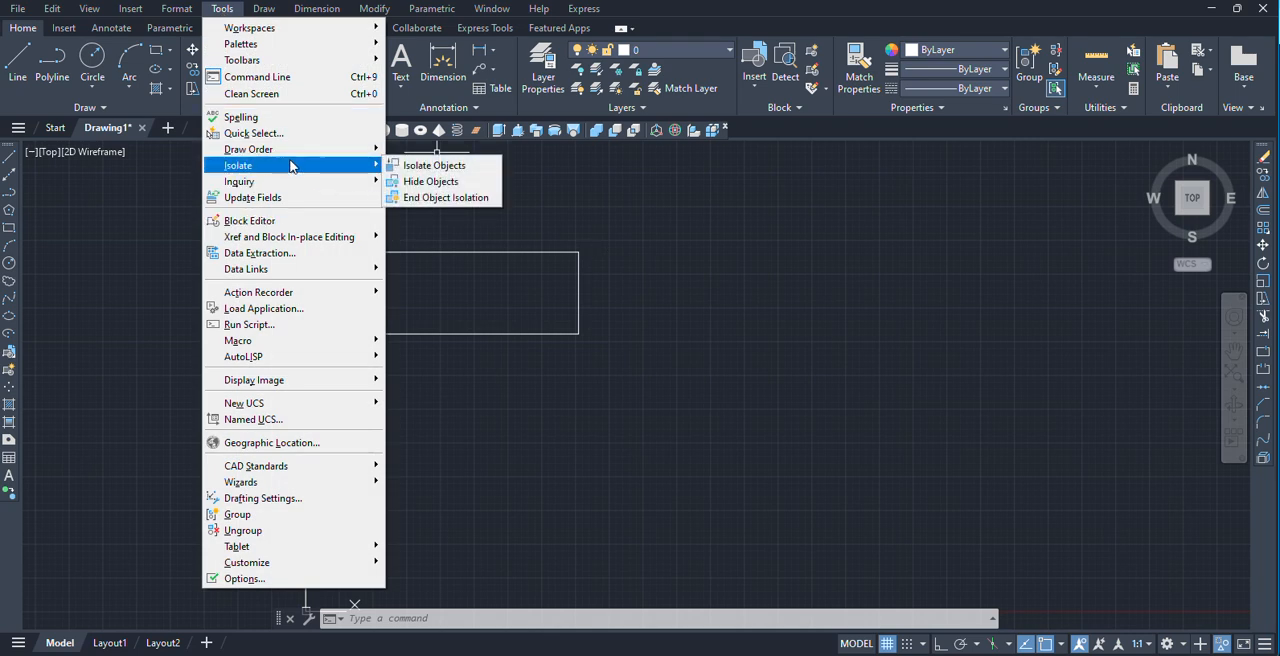
left_click(443, 197)
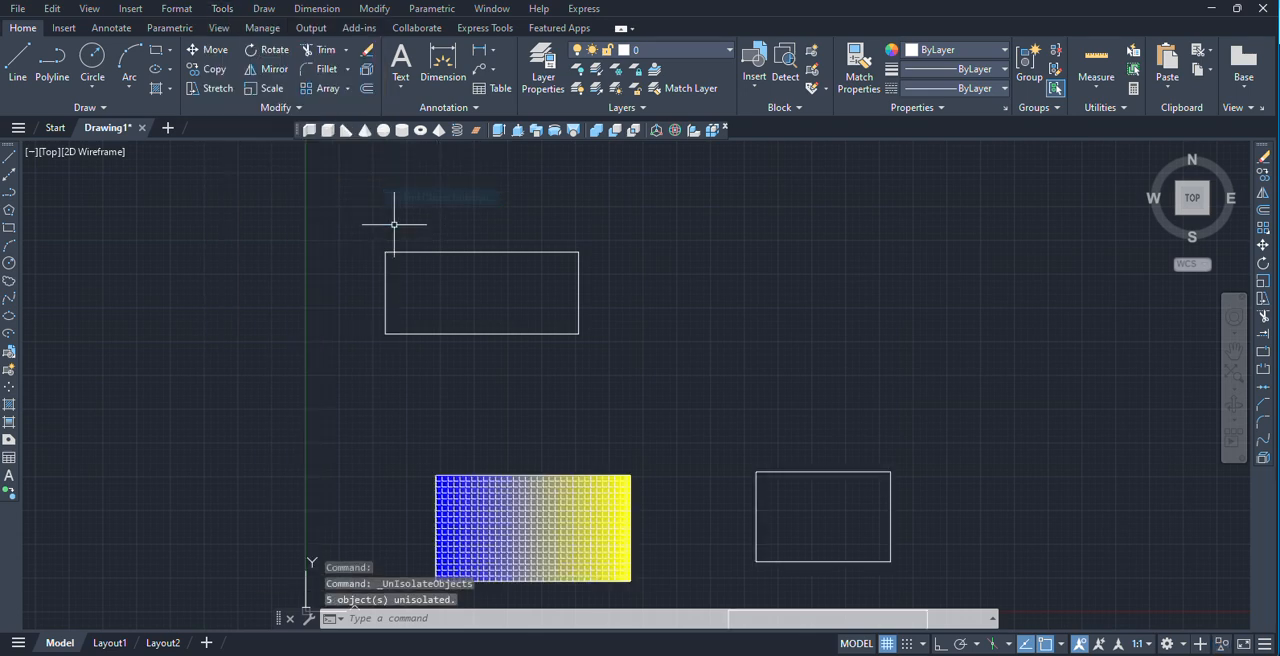
scroll(633, 352, "down", 3)
scroll(584, 304, "up", 4)
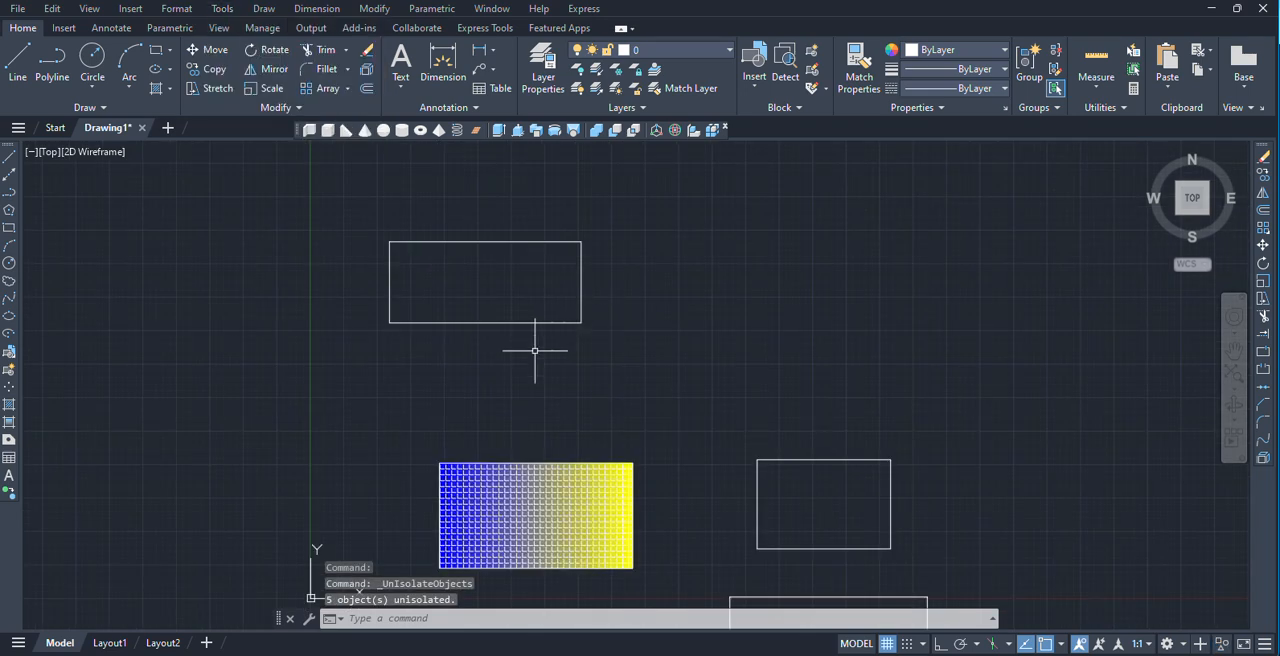
Hide the plain rectangle above the hatched one with Hide Objects.
left_click(222, 9)
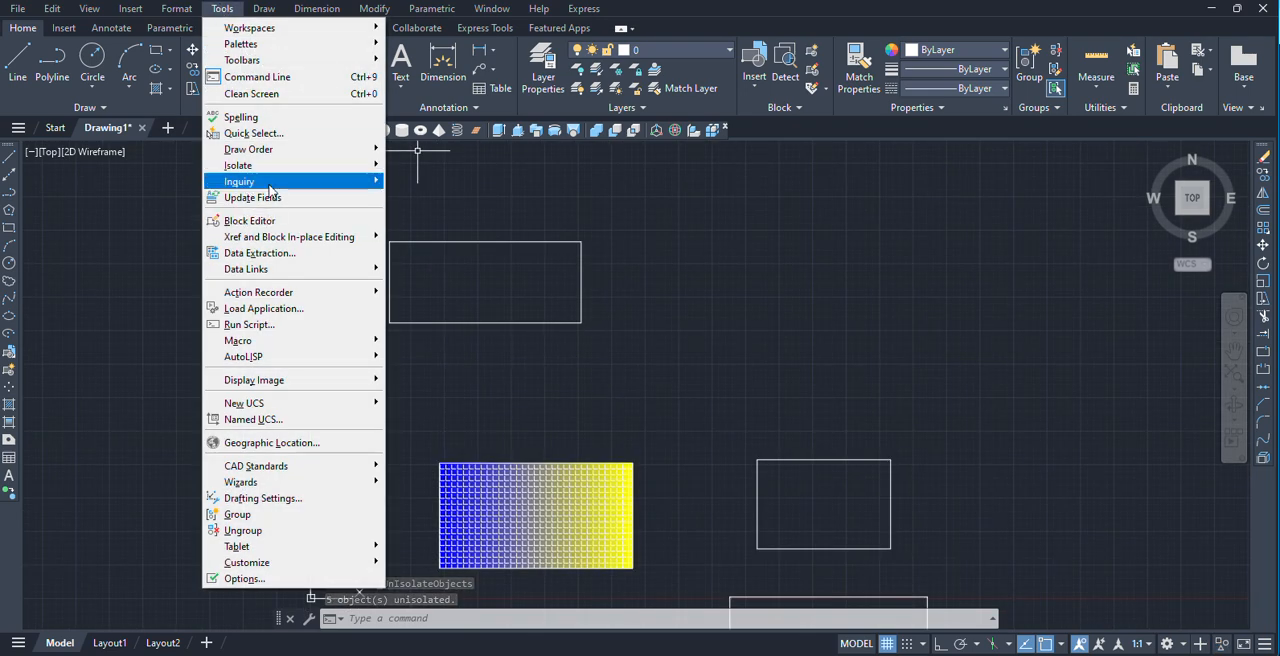
mouse_move(330, 165)
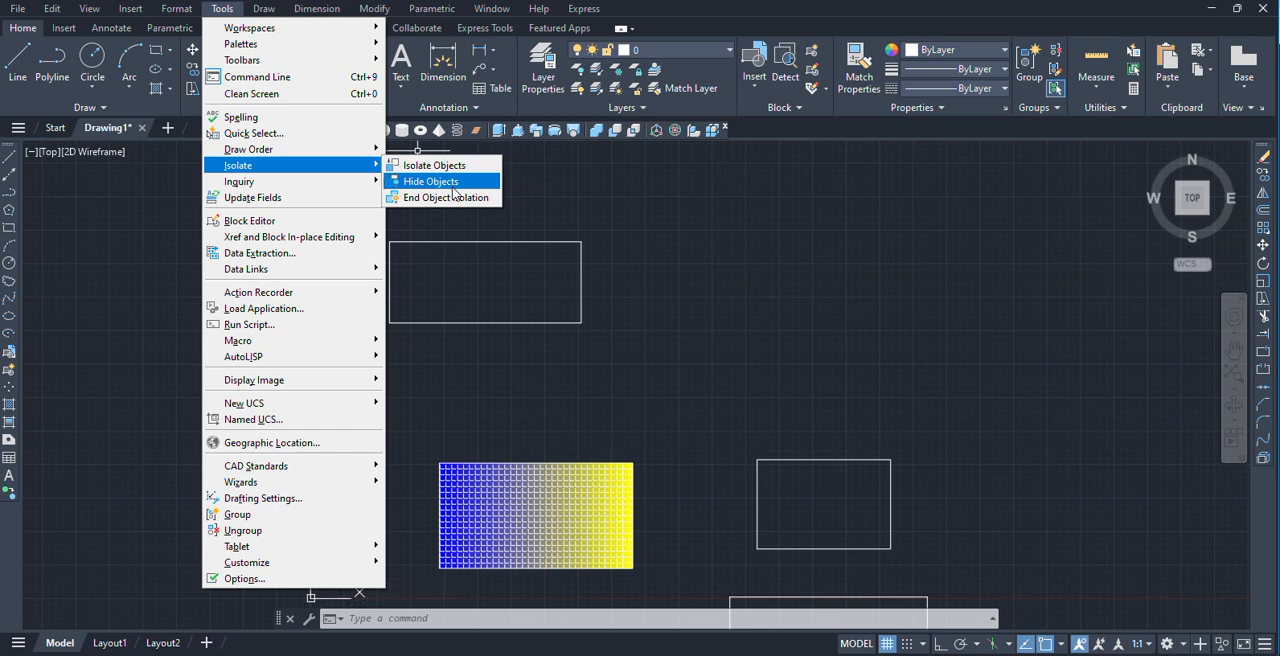
left_click(452, 183)
left_click(487, 321)
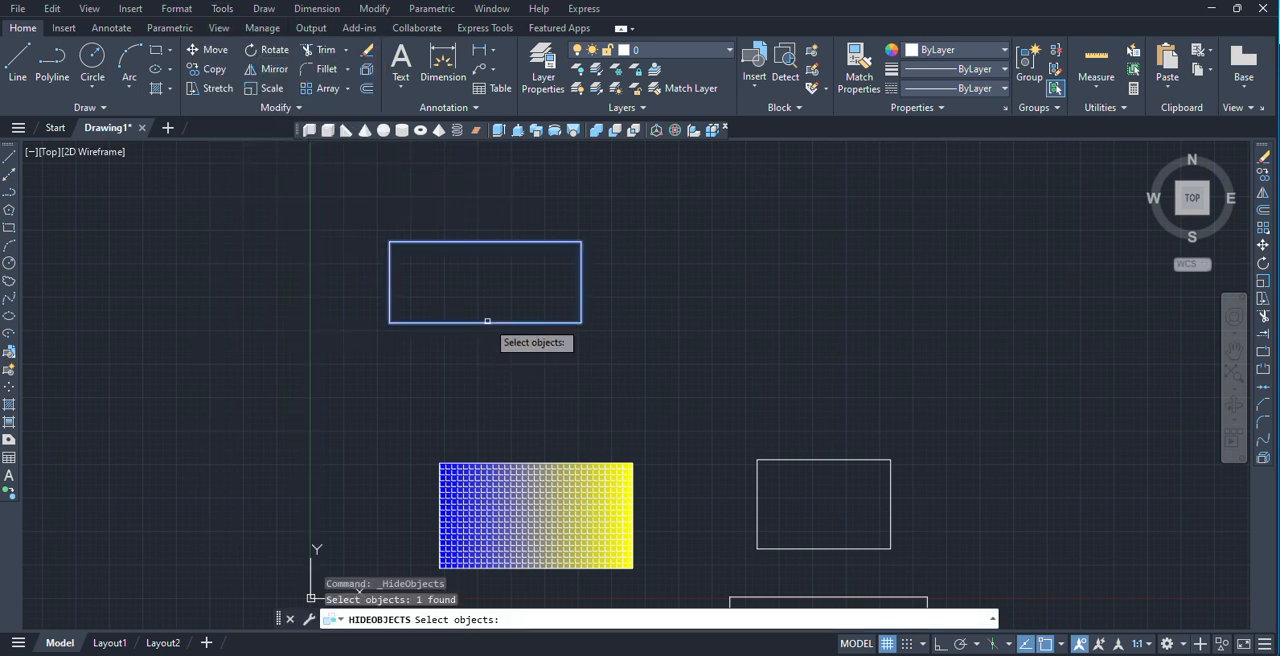
key("Return")
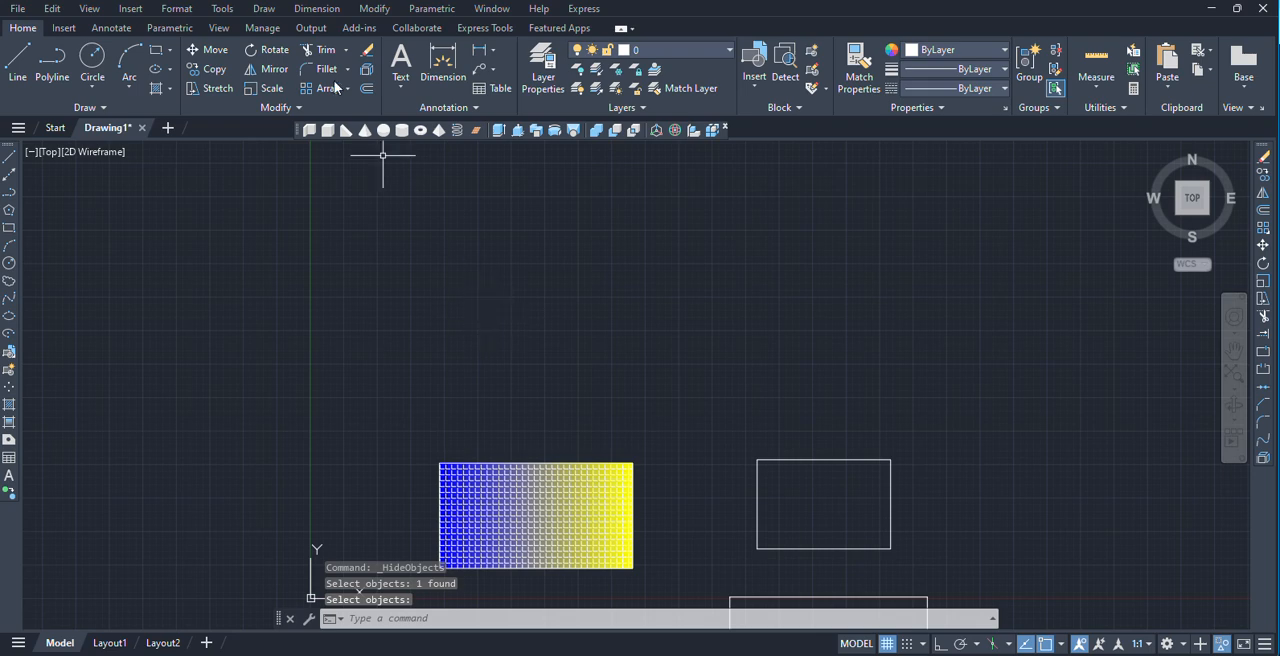
left_click(222, 9)
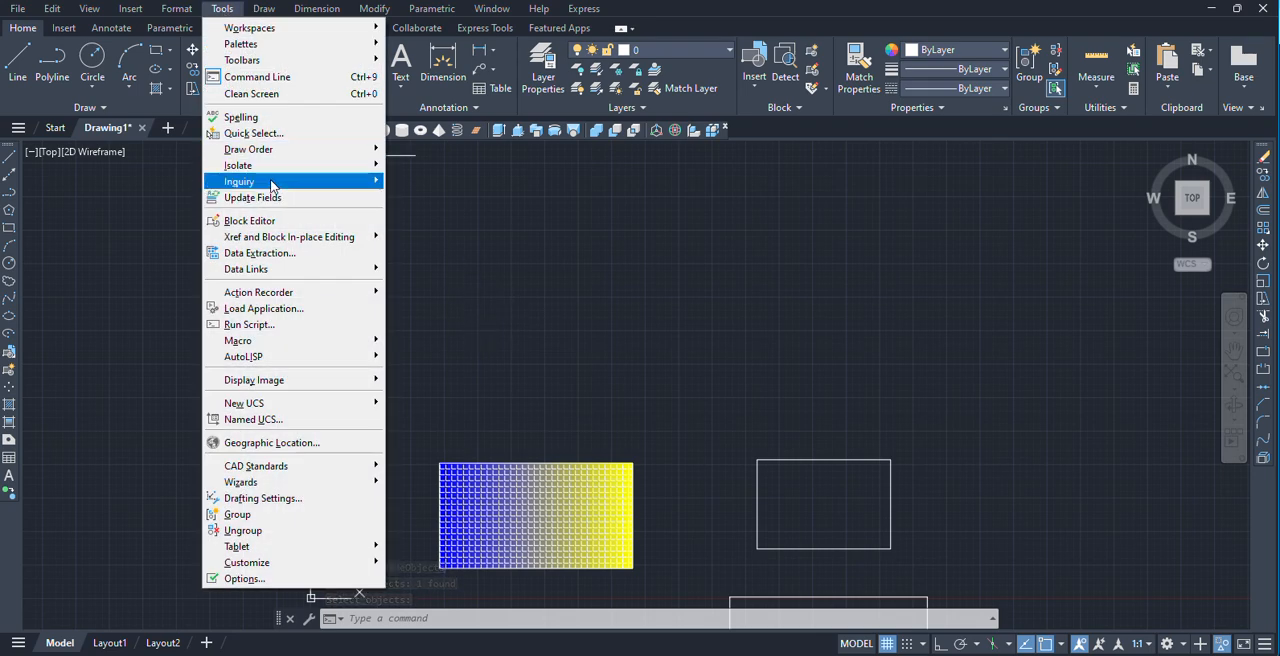
mouse_move(282, 186)
left_click(744, 346)
left_click(731, 351)
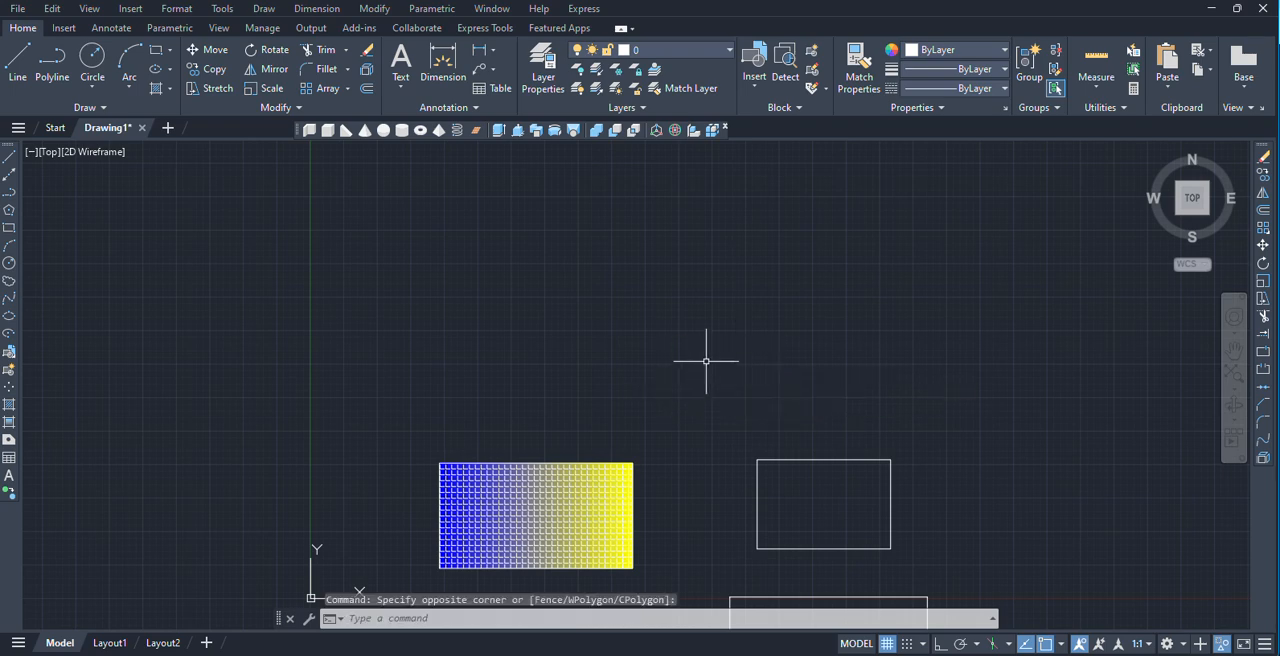
Measure the area of the upper plain rectangle by picking its four corners in turn and closing at the starting corner.
scroll(712, 400, "down", 2)
middle_click_drag(722, 507, 480, 363)
scroll(528, 378, "up", 4)
middle_click_drag(537, 269, 532, 335)
scroll(460, 309, "up", 3)
middle_click_drag(460, 309, 429, 335)
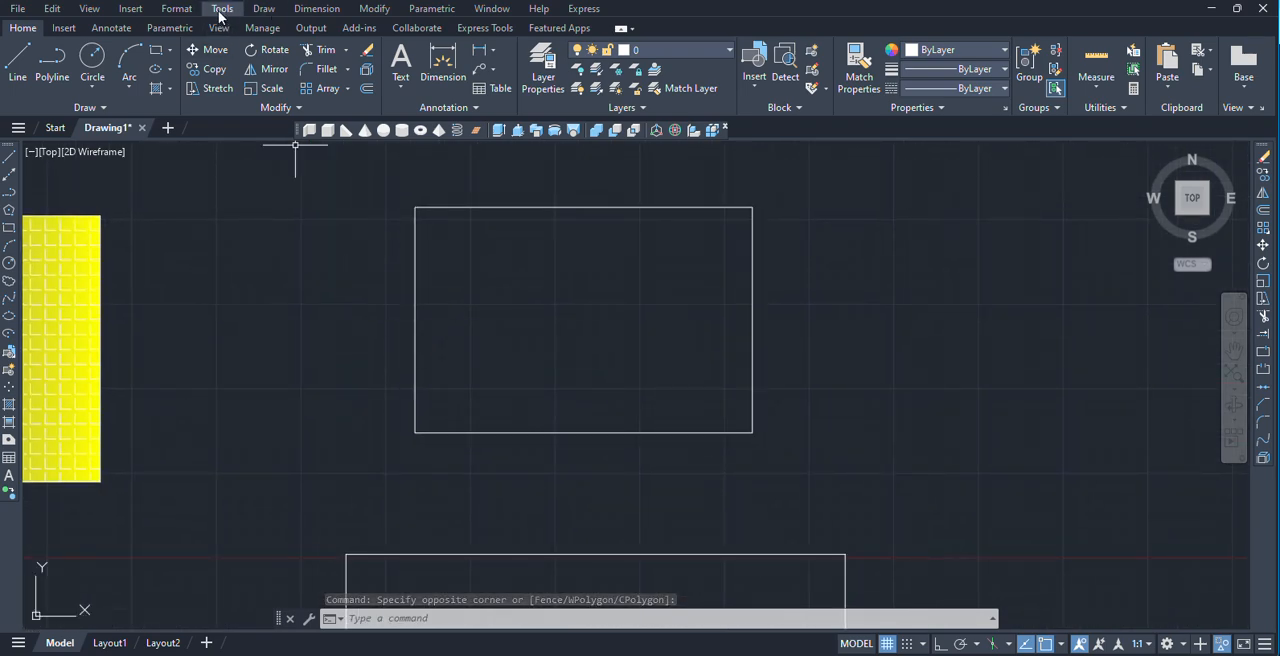
left_click(221, 9)
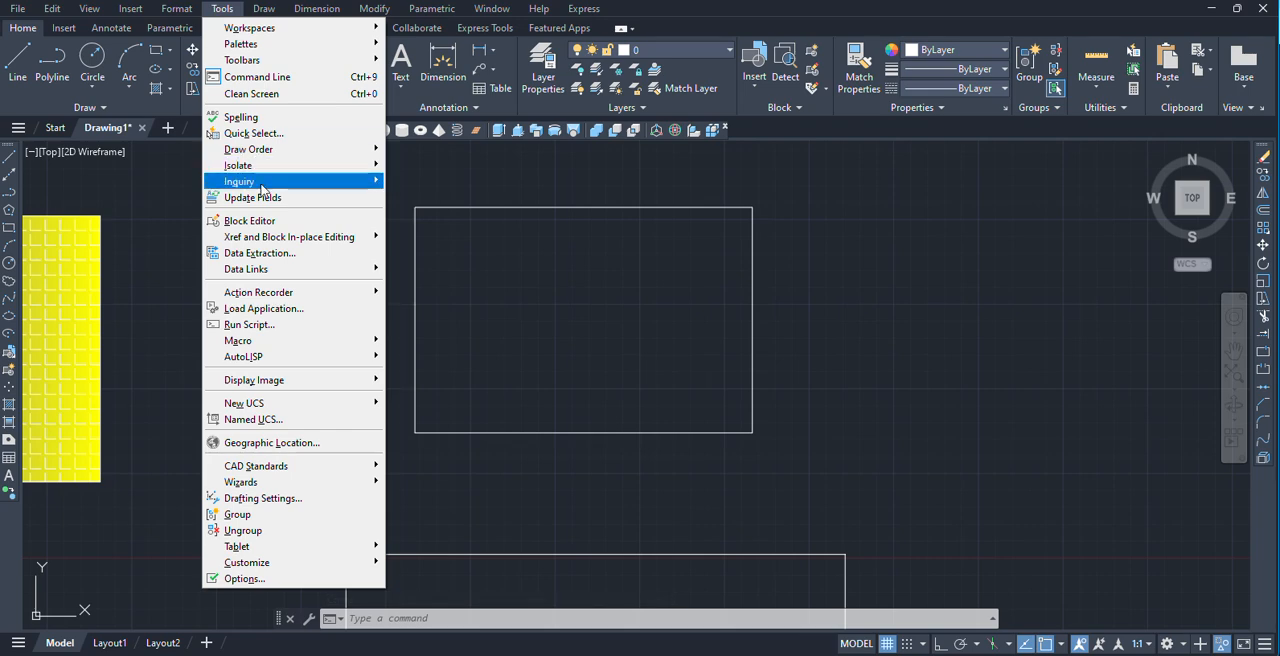
mouse_move(360, 181)
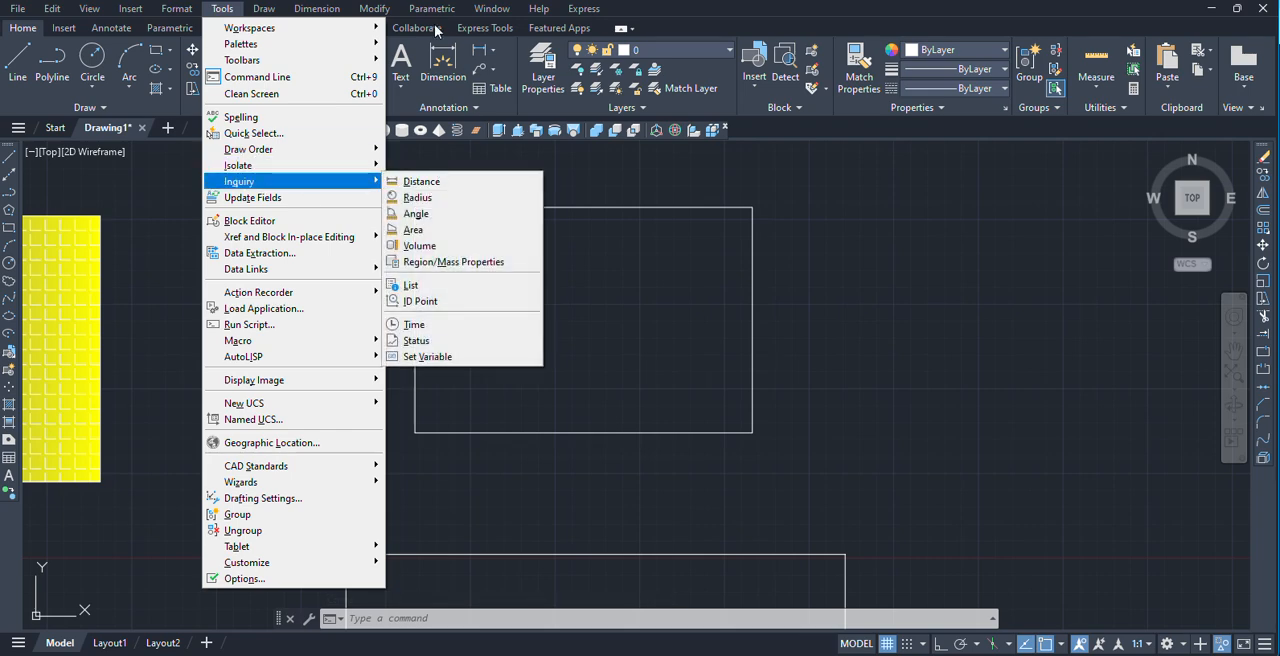
mouse_move(258, 13)
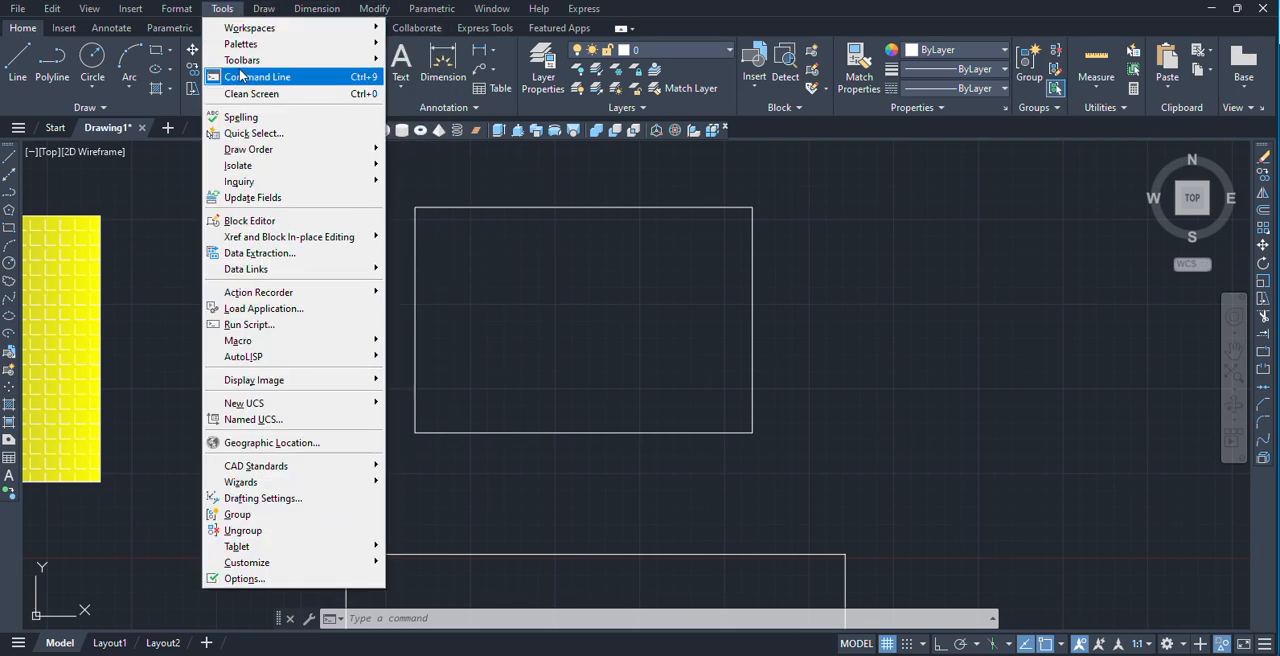
mouse_move(282, 183)
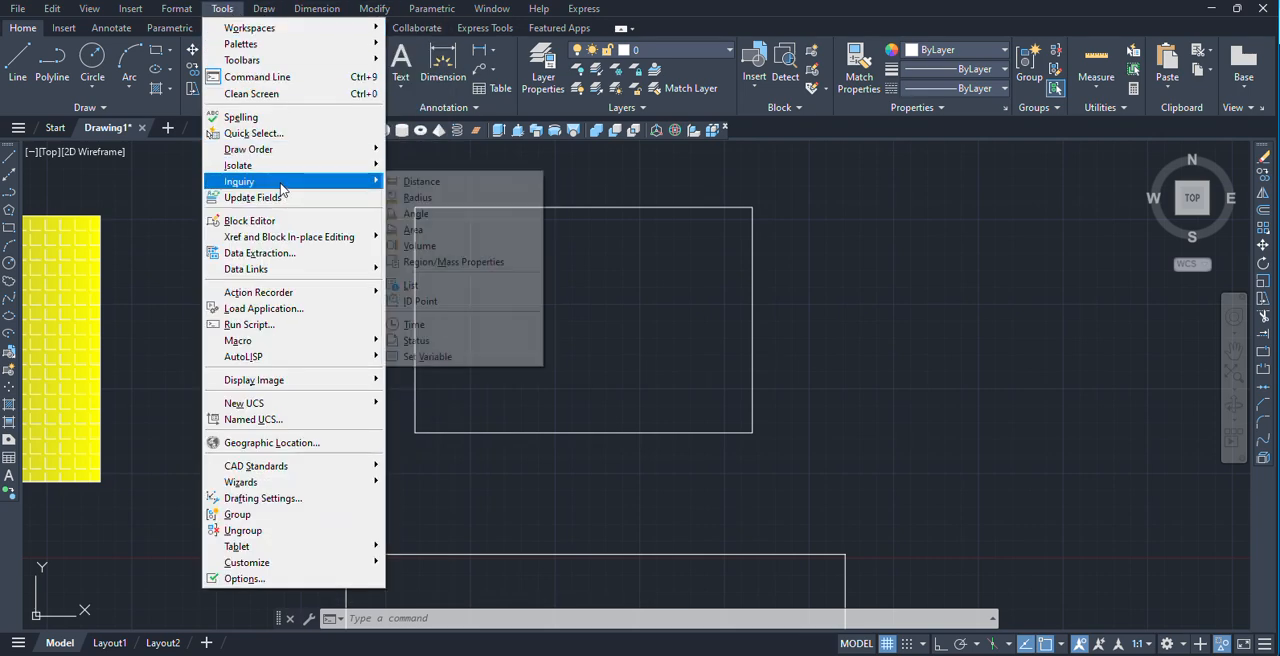
left_click(421, 234)
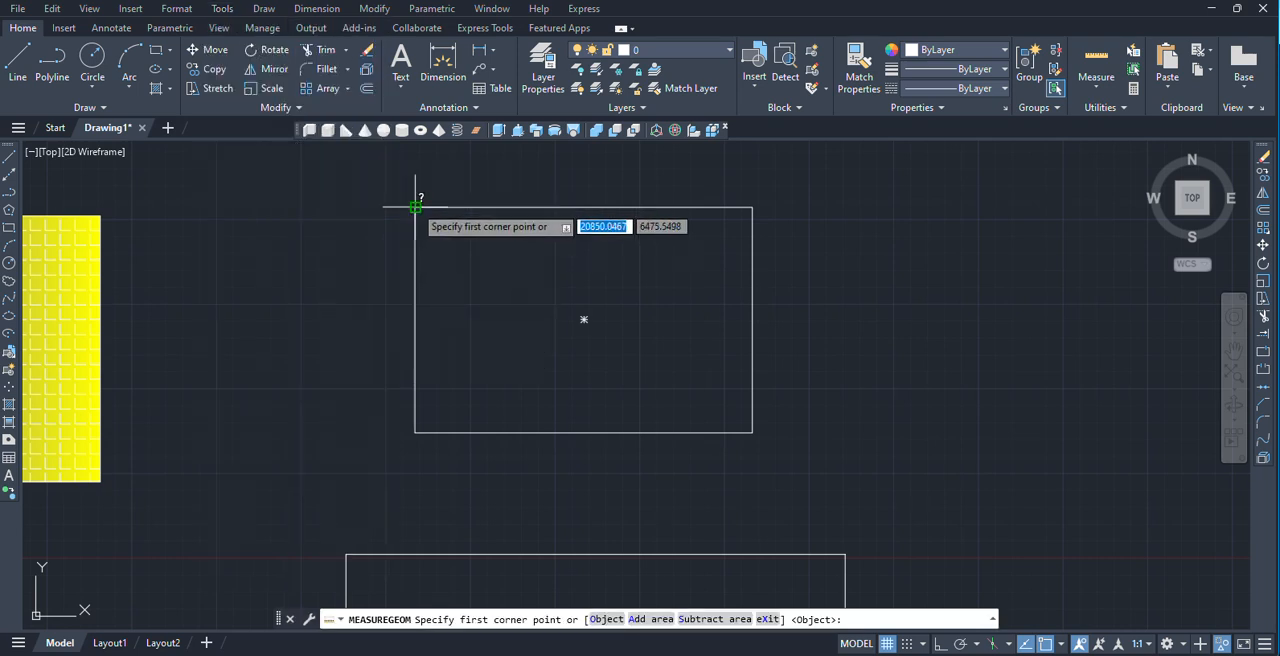
left_click(415, 207)
left_click(753, 207)
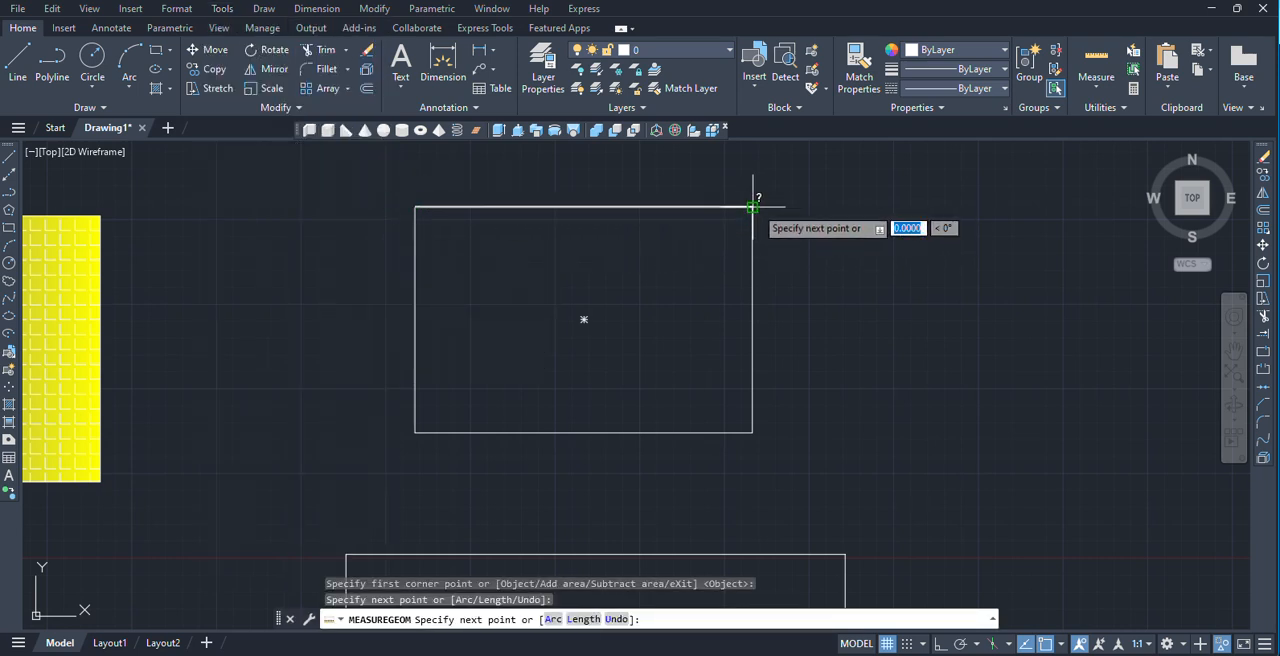
left_click(753, 432)
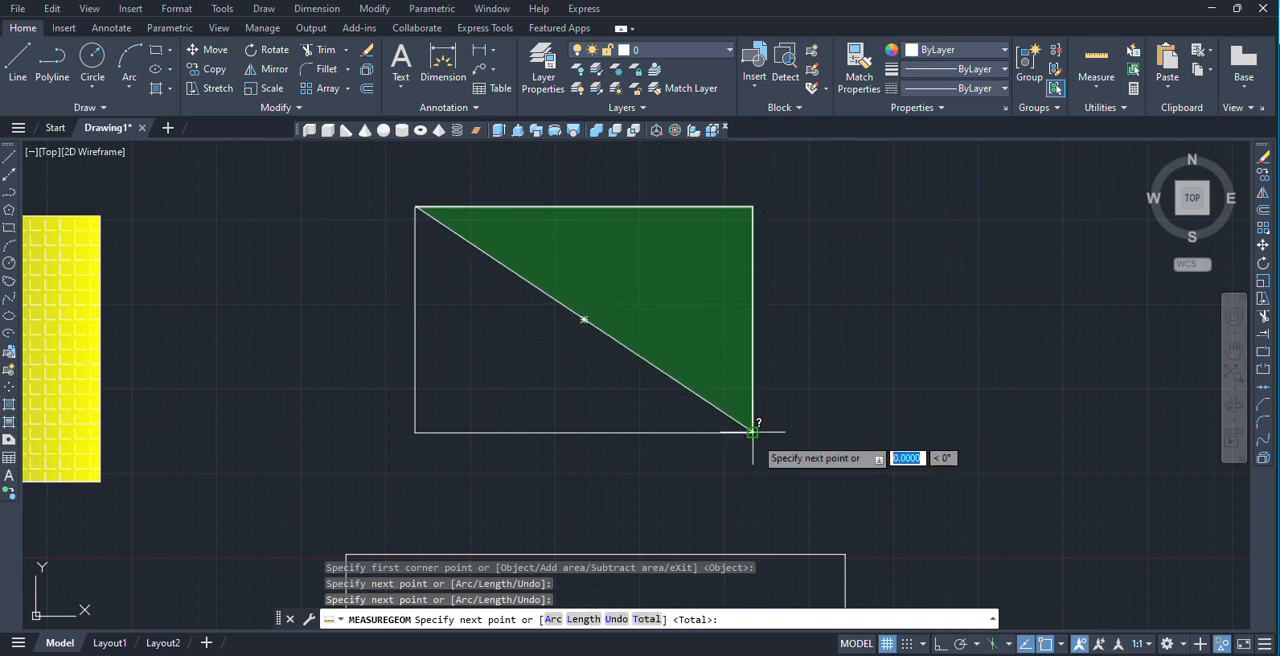
left_click(415, 432)
left_click(415, 207)
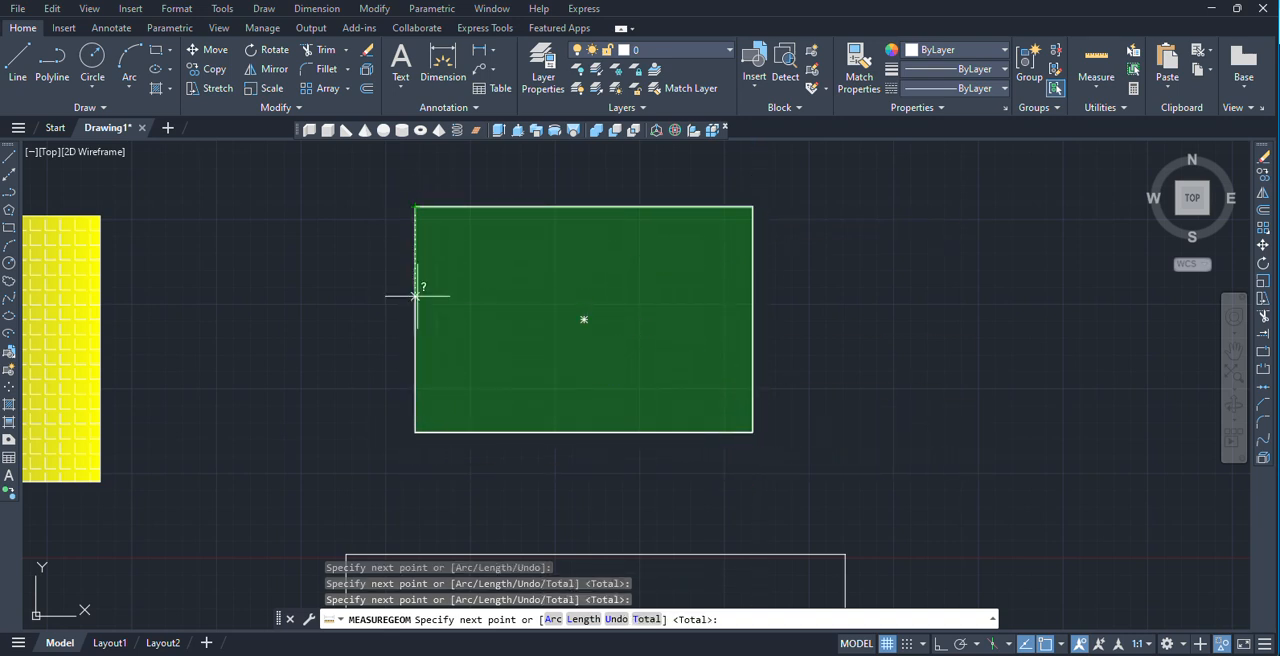
key("Return")
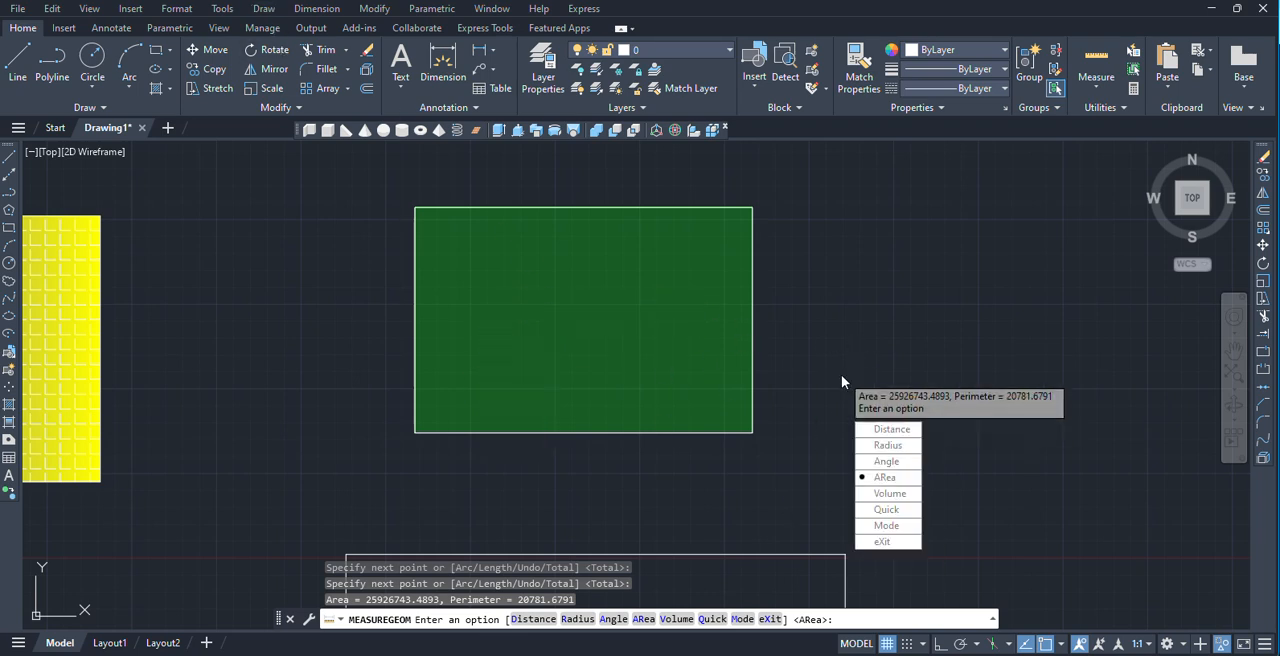
key("Escape")
Select the hatched rectangle and both plain rectangles together and combine them into one group.
left_click(222, 8)
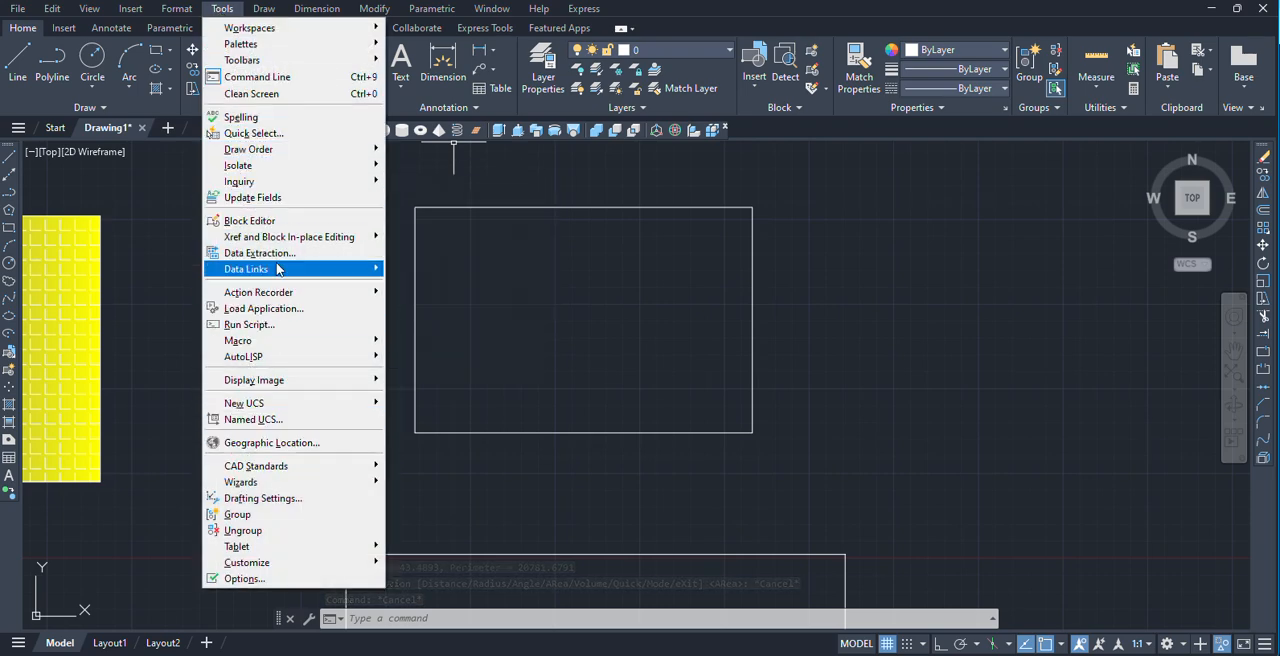
left_click(268, 516)
left_click(606, 500)
scroll(650, 430, "down", 5)
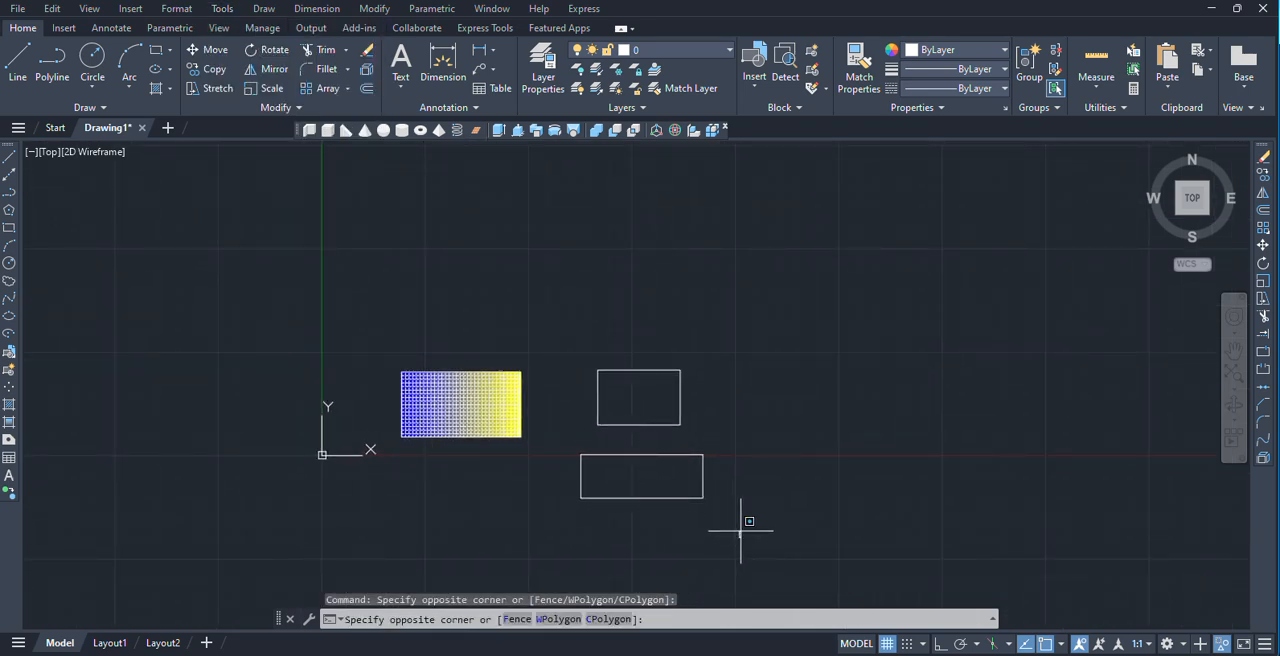
left_click(383, 311)
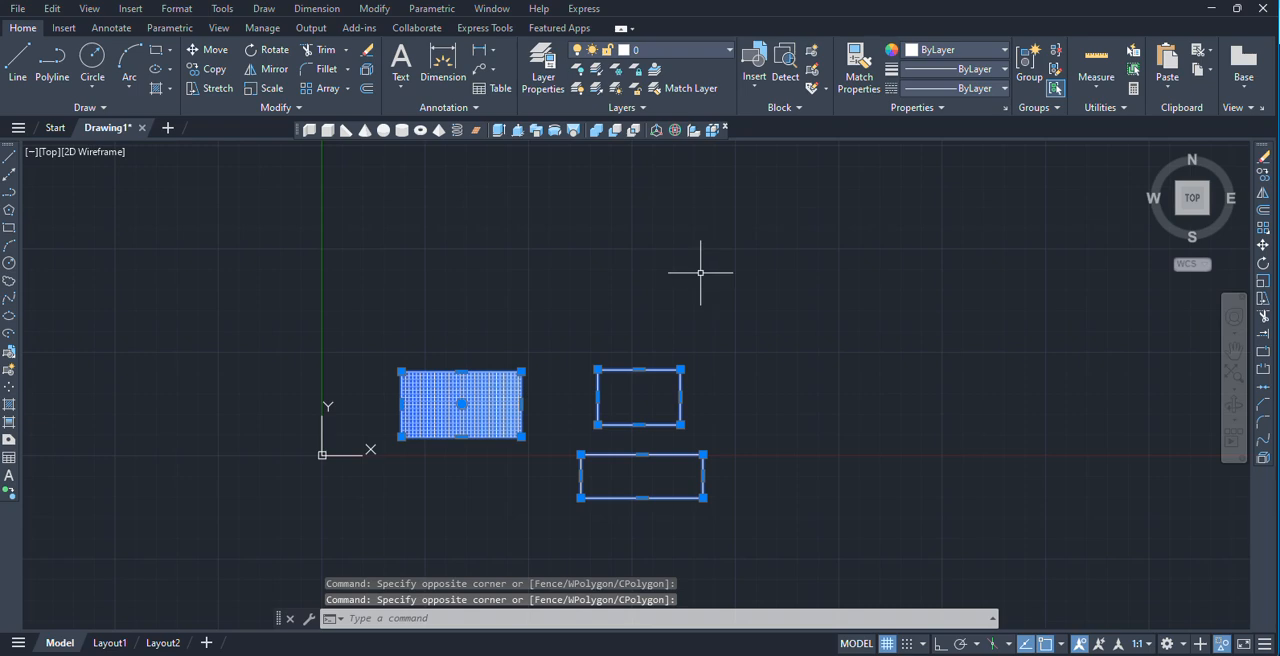
left_click(222, 8)
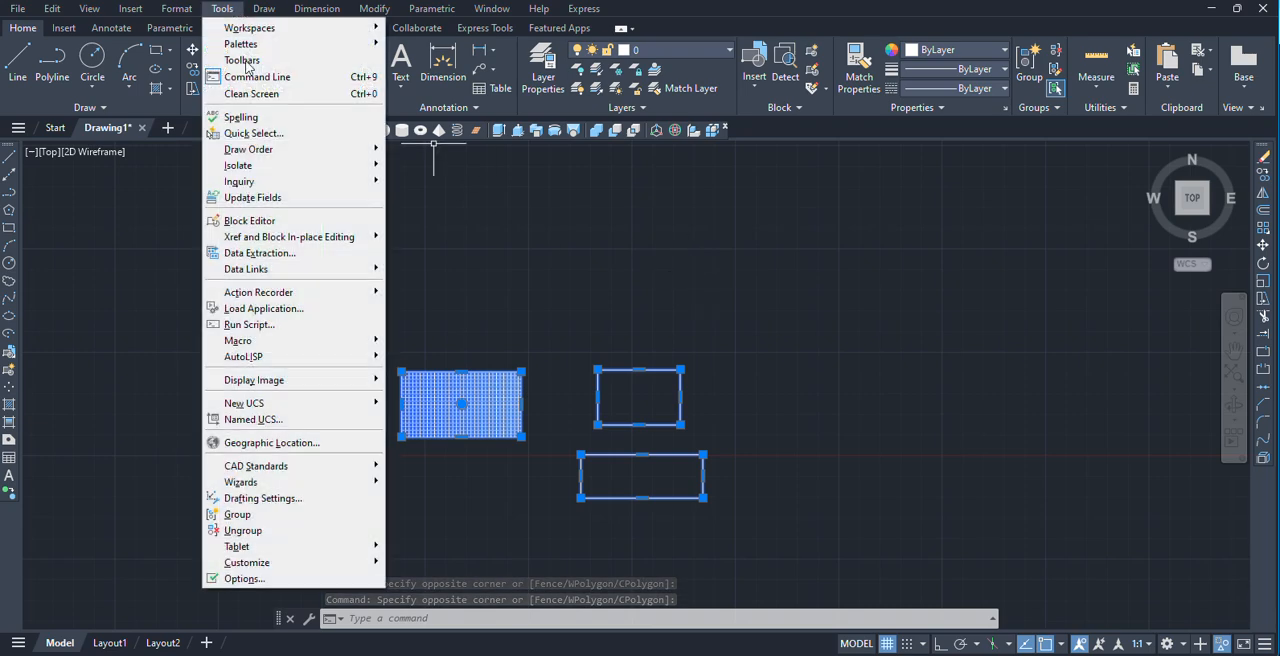
left_click(300, 514)
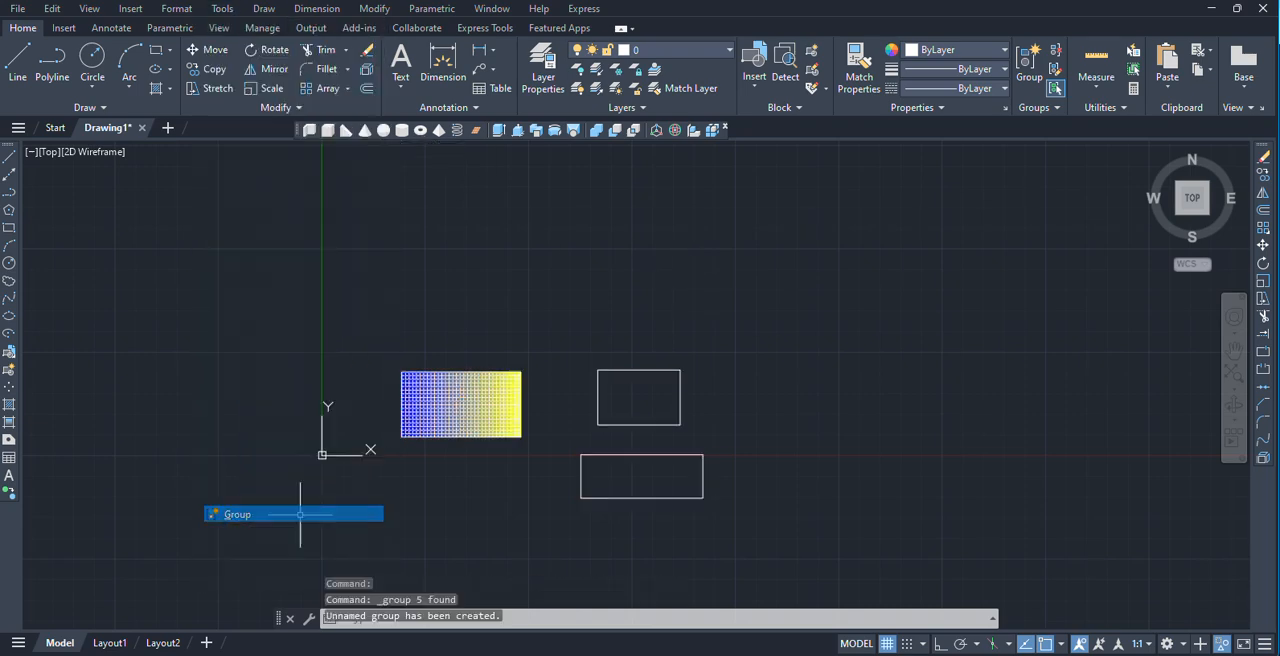
Ungroup the group containing the hatched rectangle and the two plain rectangles.
left_click(654, 424)
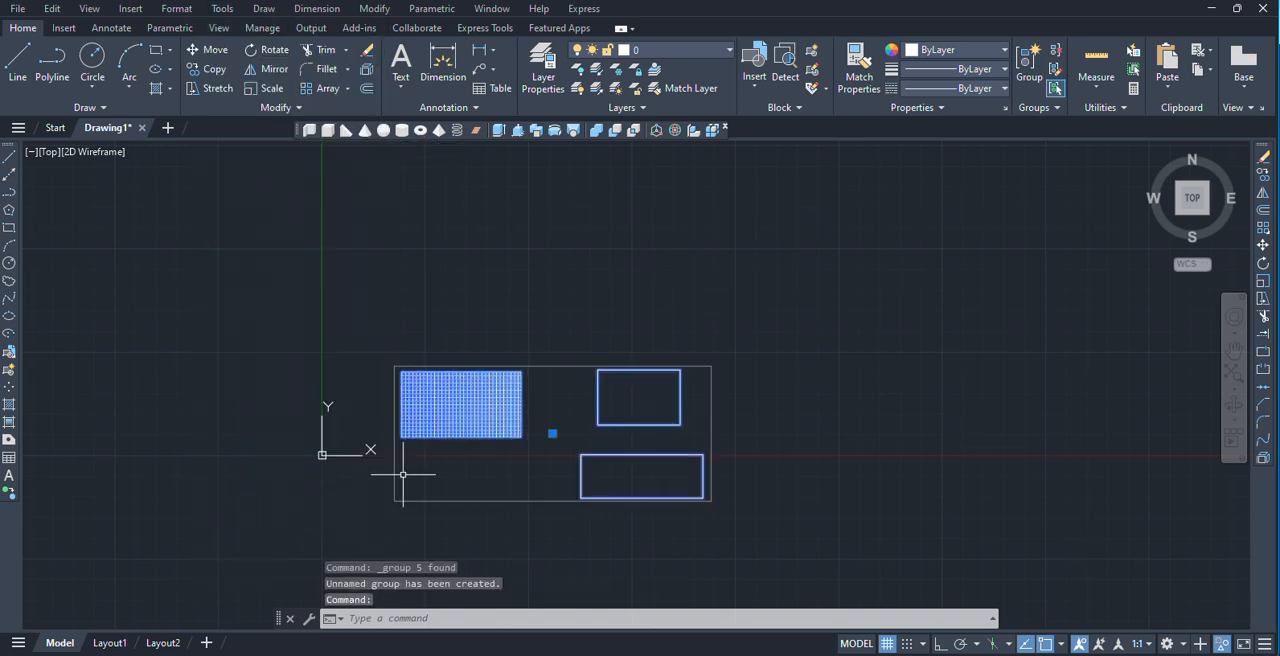
left_click(222, 12)
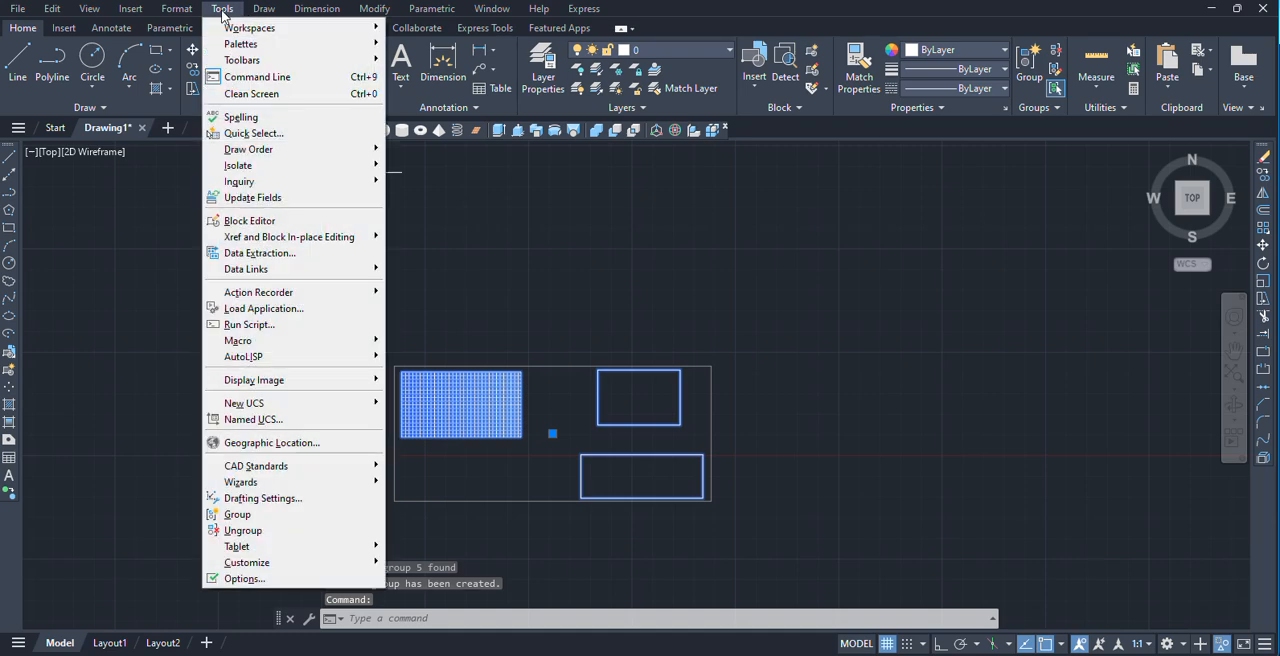
left_click(258, 531)
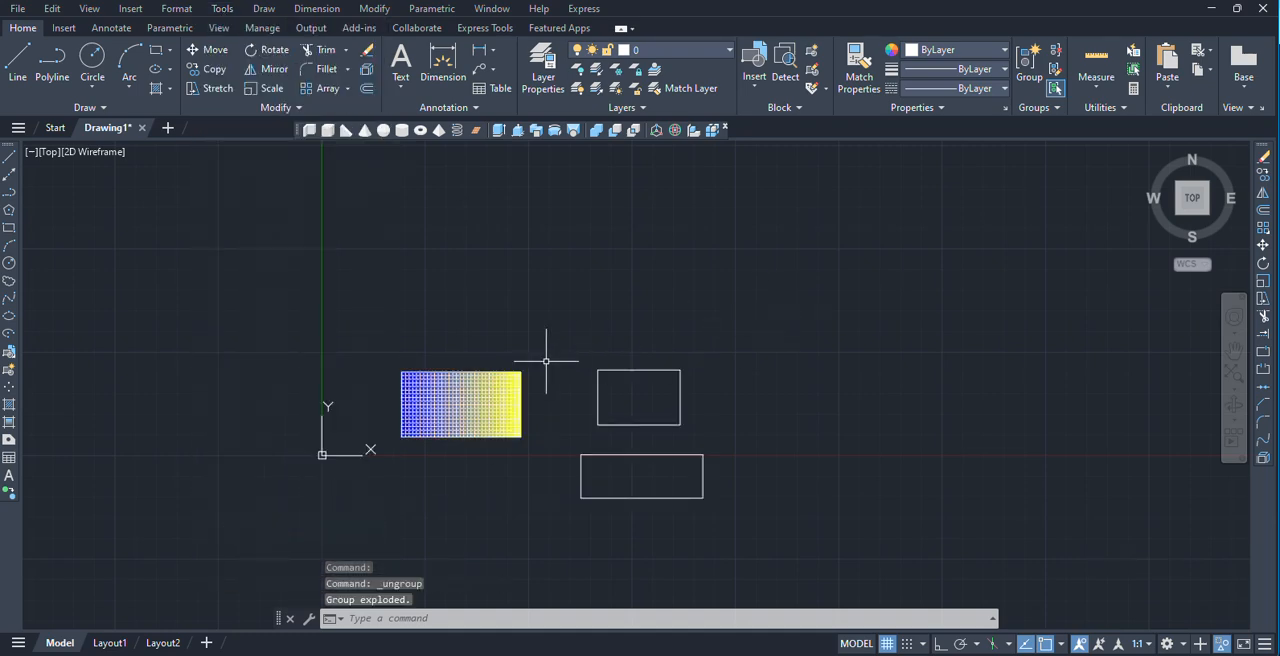
Set the drawing's length unit type to Architectural.
scroll(540, 330, "up", 2)
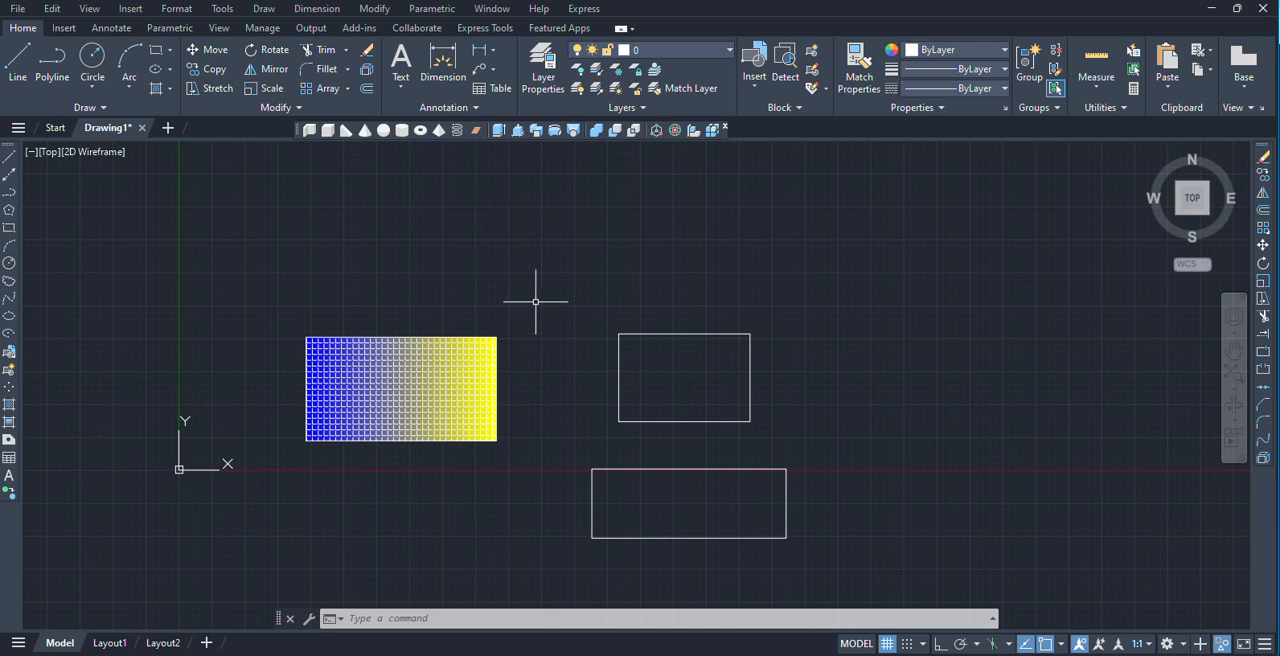
key("Return")
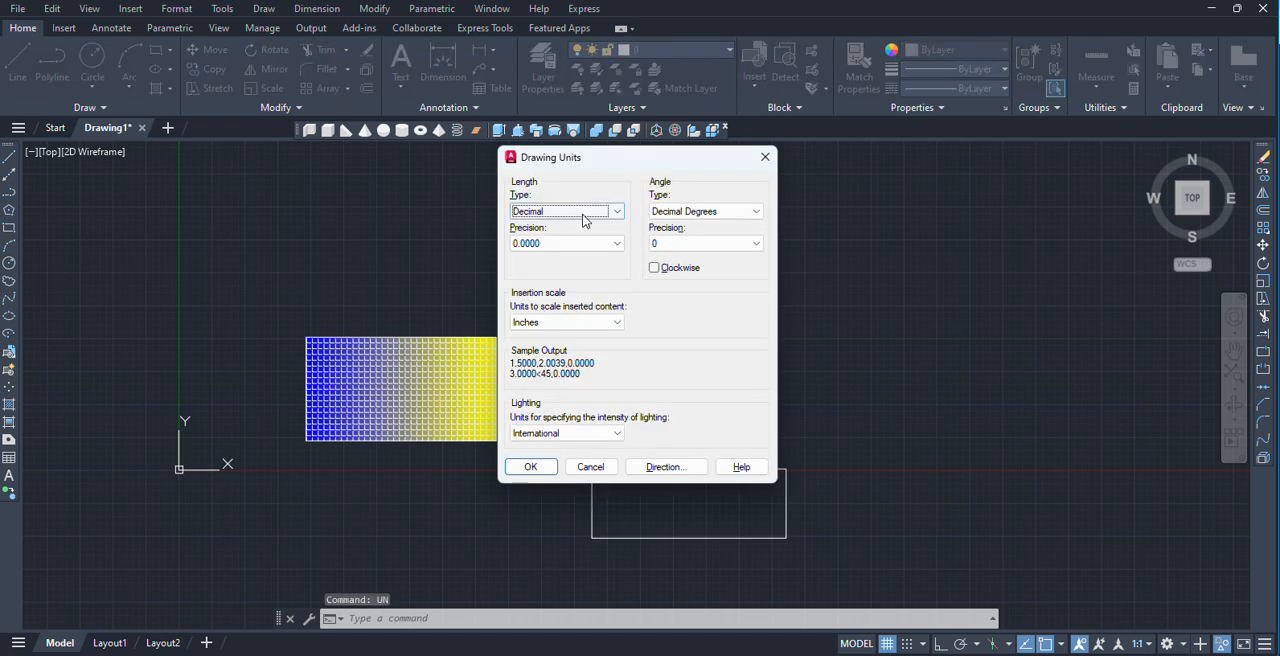
left_click(585, 220)
left_click(535, 230)
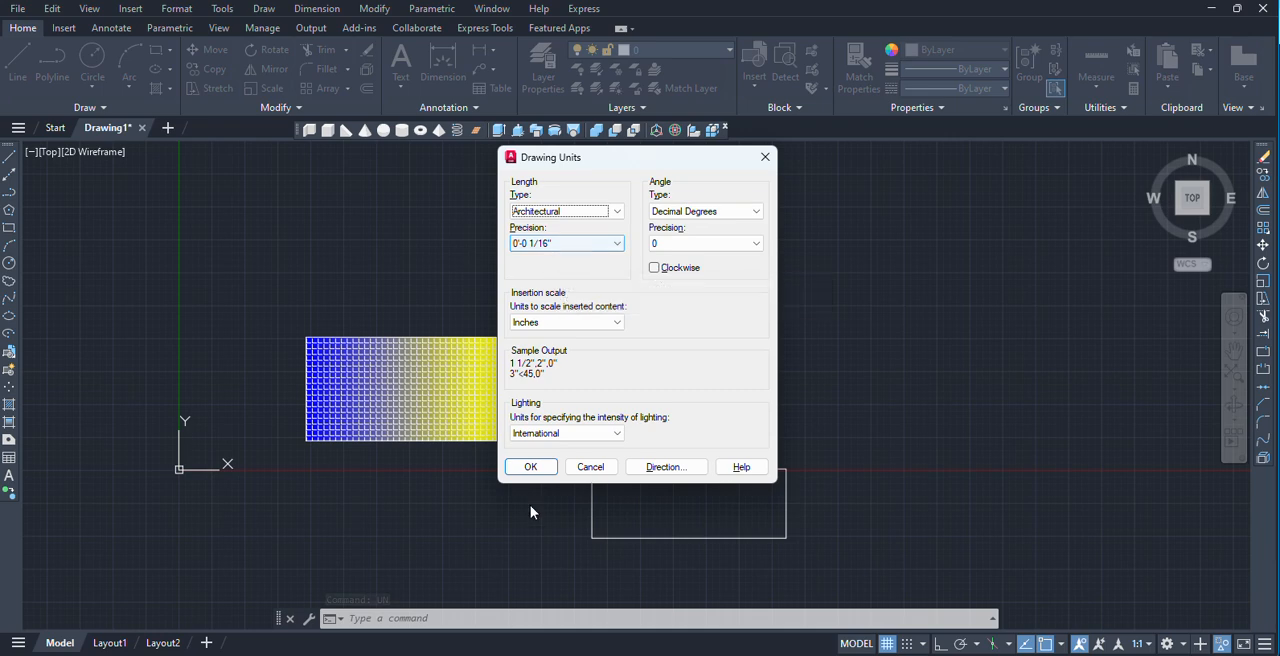
left_click(533, 467)
Modify the Standard dimension style so its primary linear dimensions use the Architectural unit format.
type("d")
key("Return")
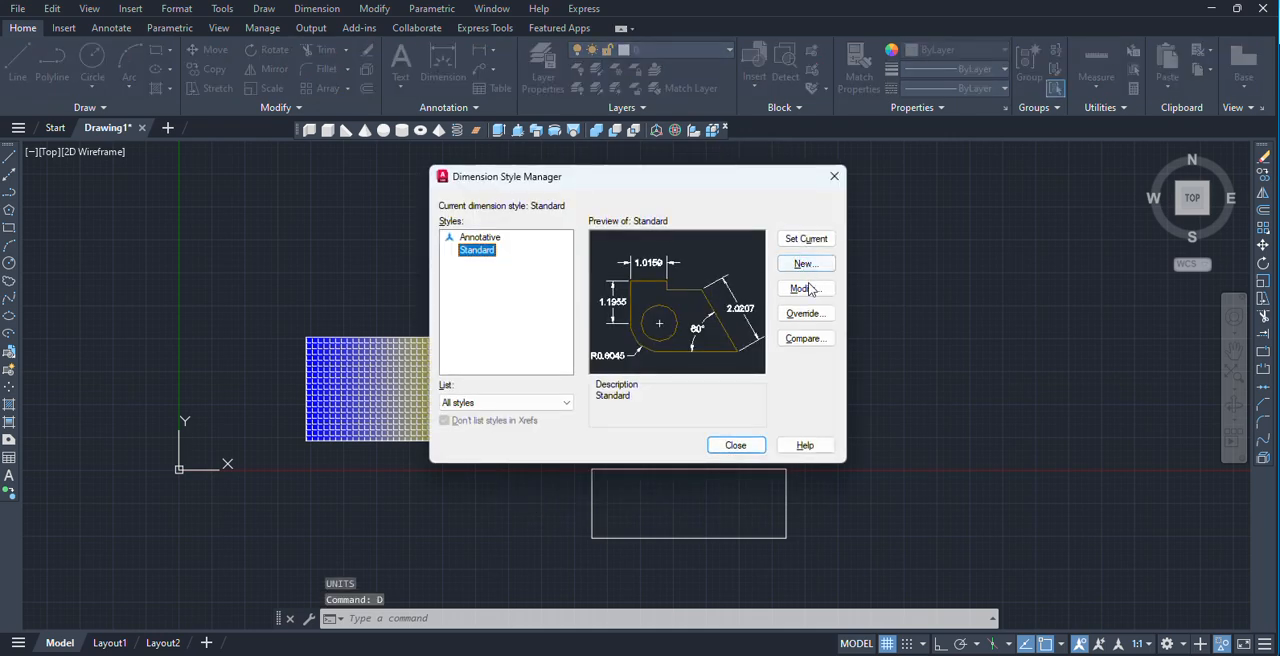
left_click(806, 289)
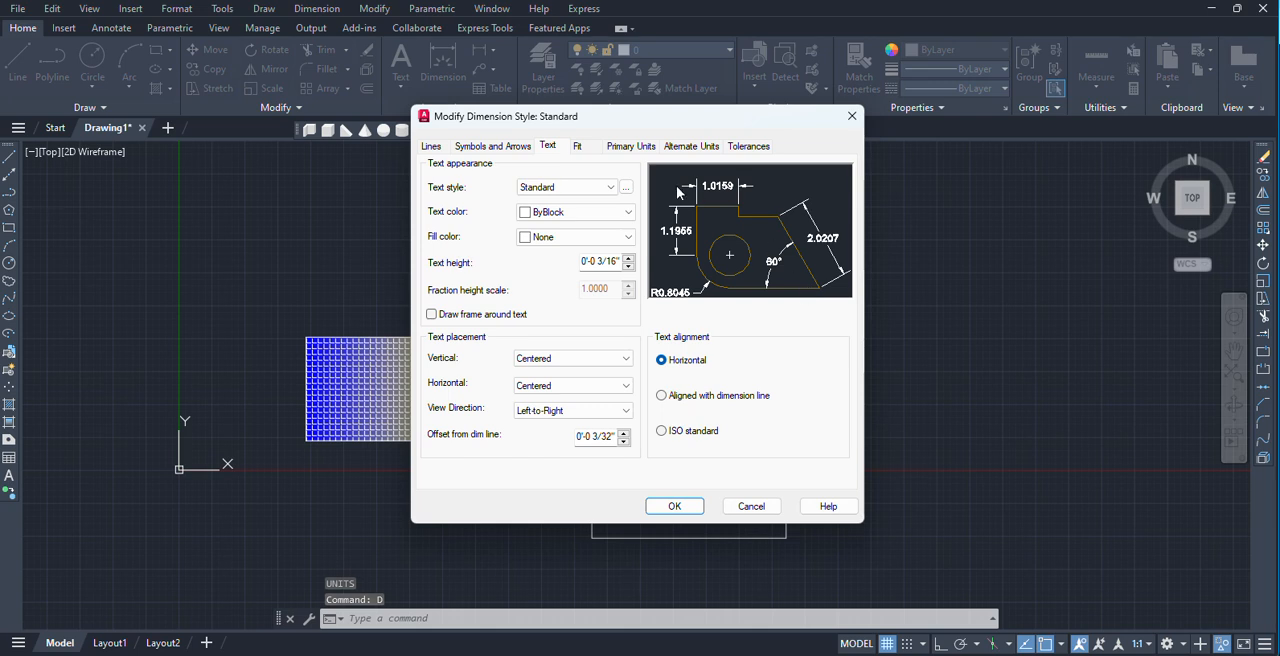
left_click(634, 150)
left_click(562, 181)
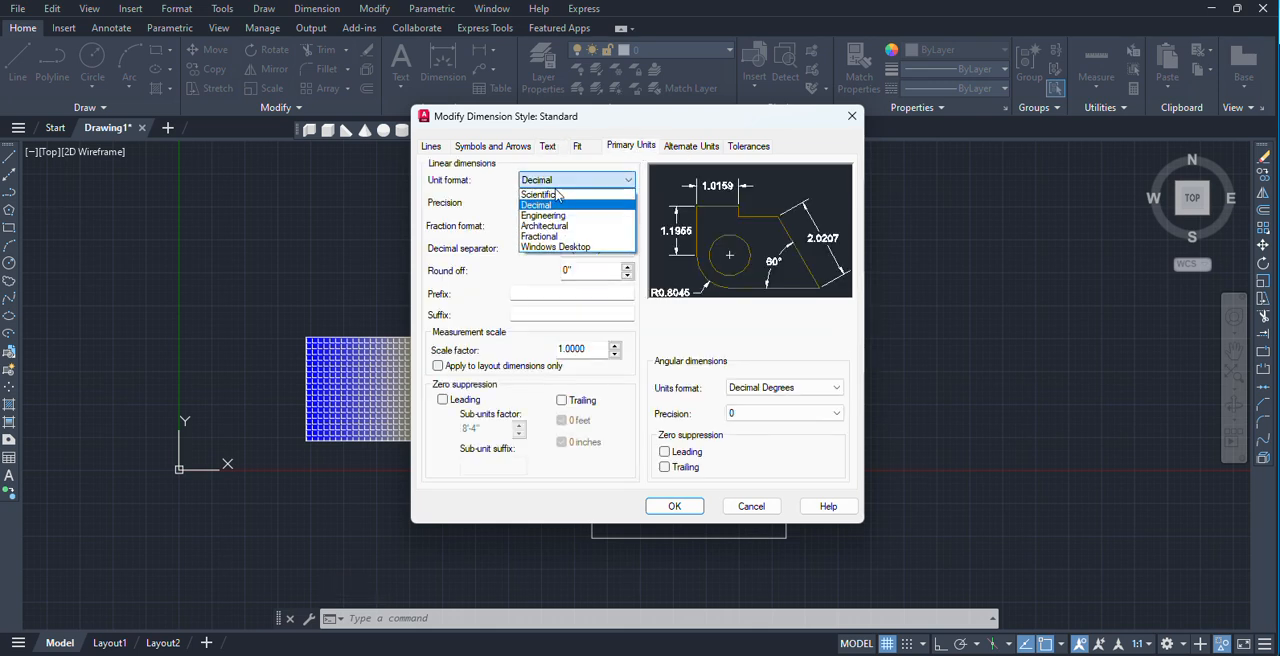
left_click(546, 229)
left_click(672, 504)
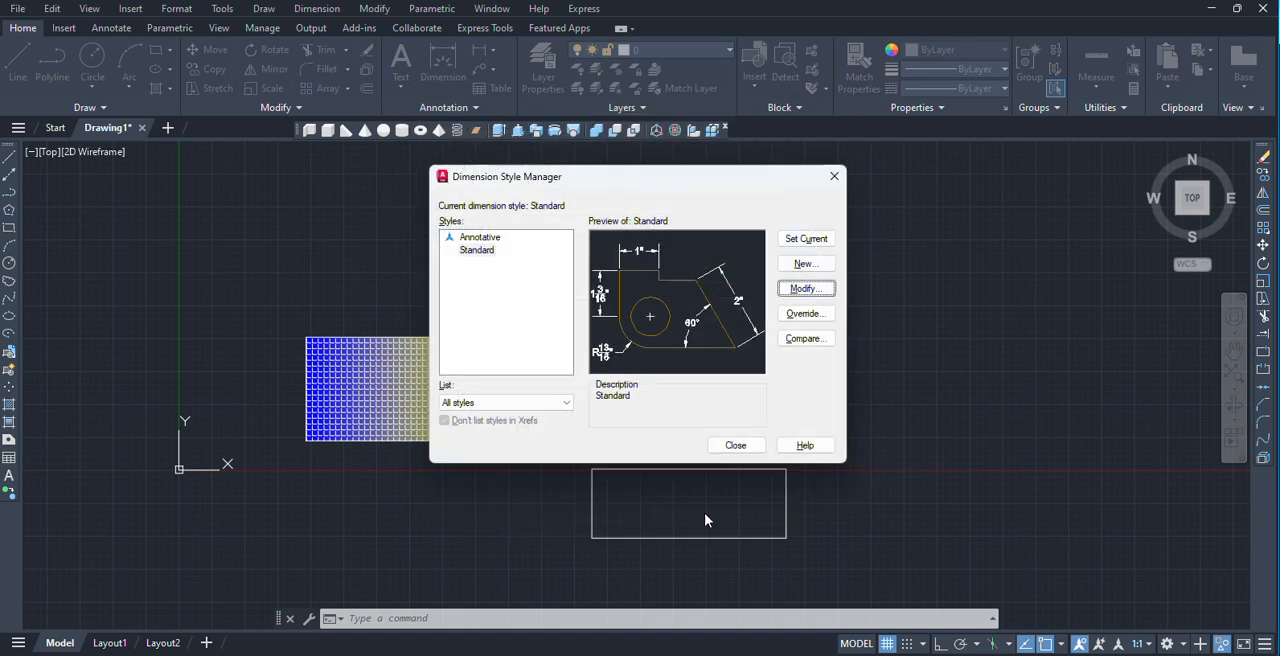
left_click(734, 444)
Add an aligned dimension along the upper edge of the lower plain rectangle, with the dimension line just above it.
type("dal")
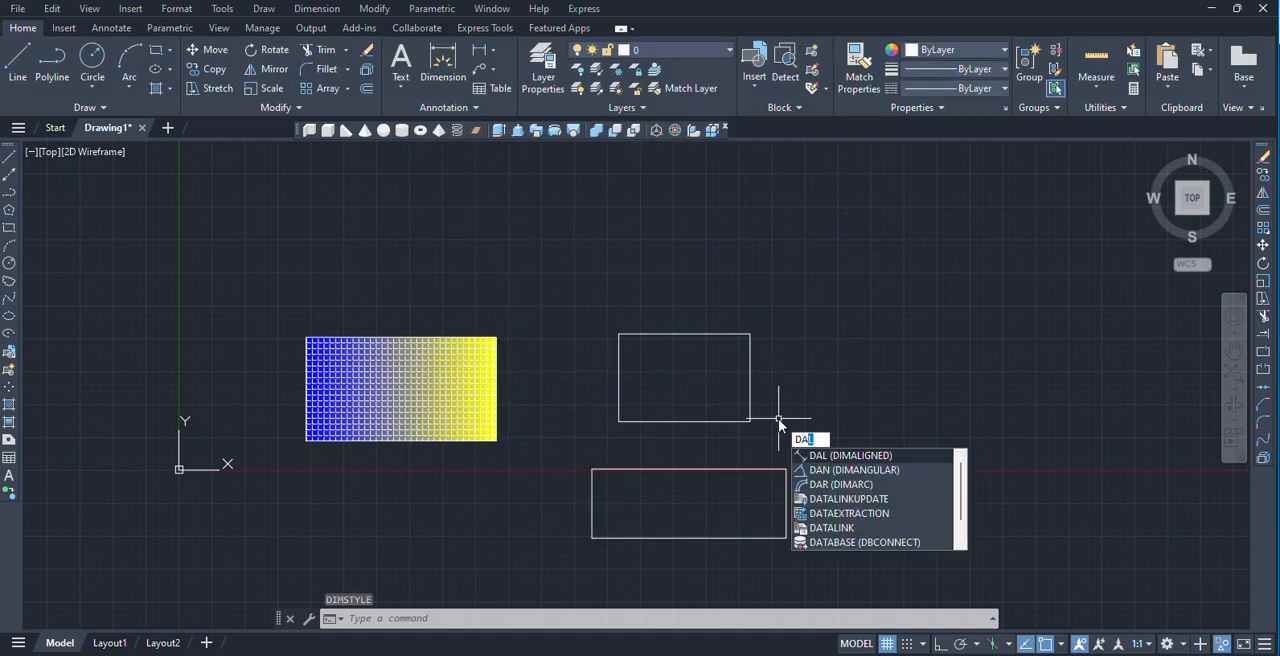
key("Return")
left_click(592, 469)
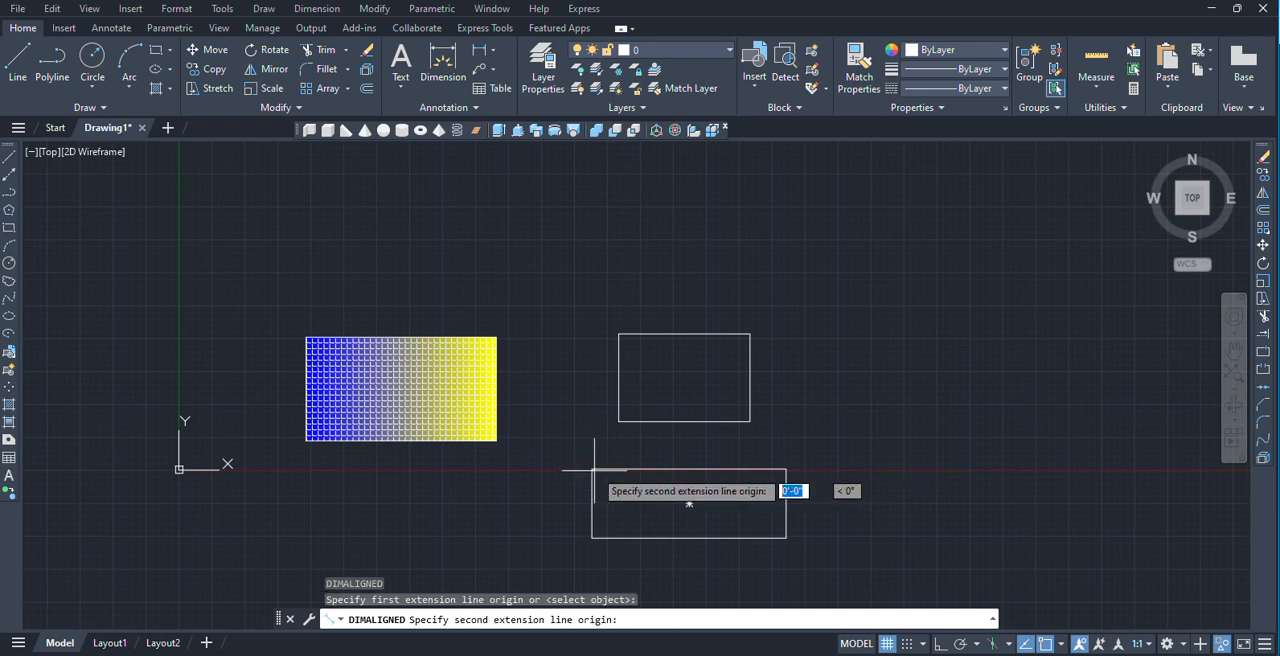
left_click(786, 469)
scroll(688, 503, "up", 5)
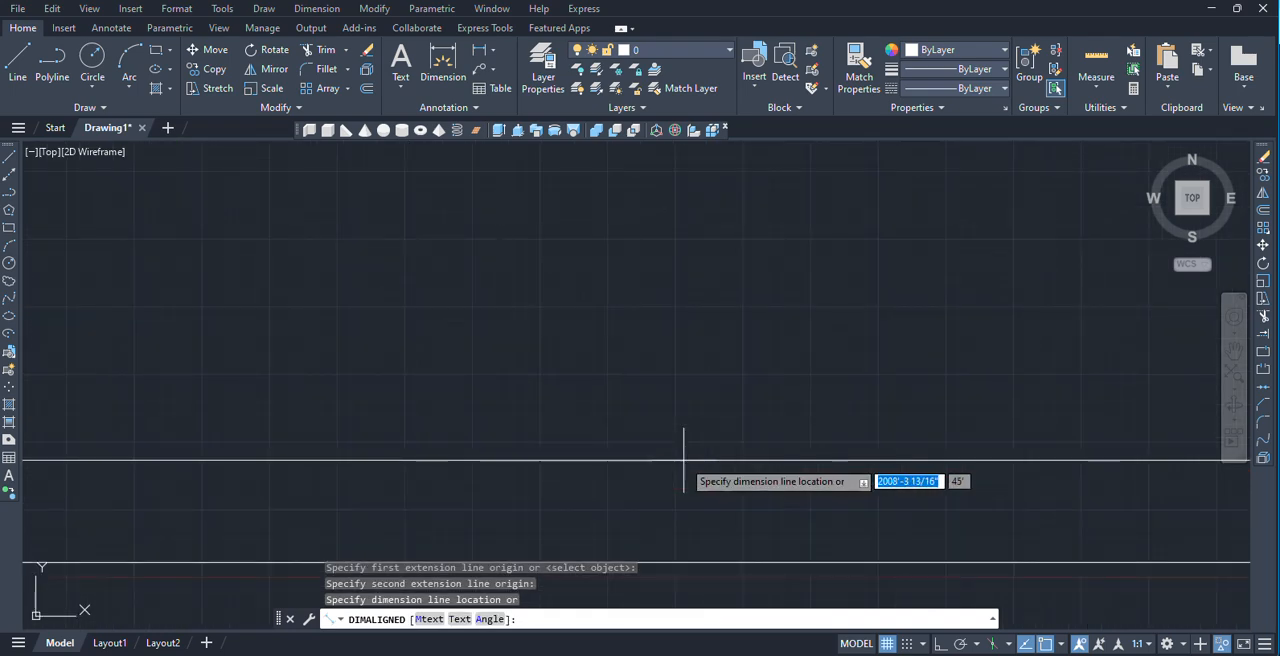
left_click(629, 491)
scroll(622, 473, "up", 3)
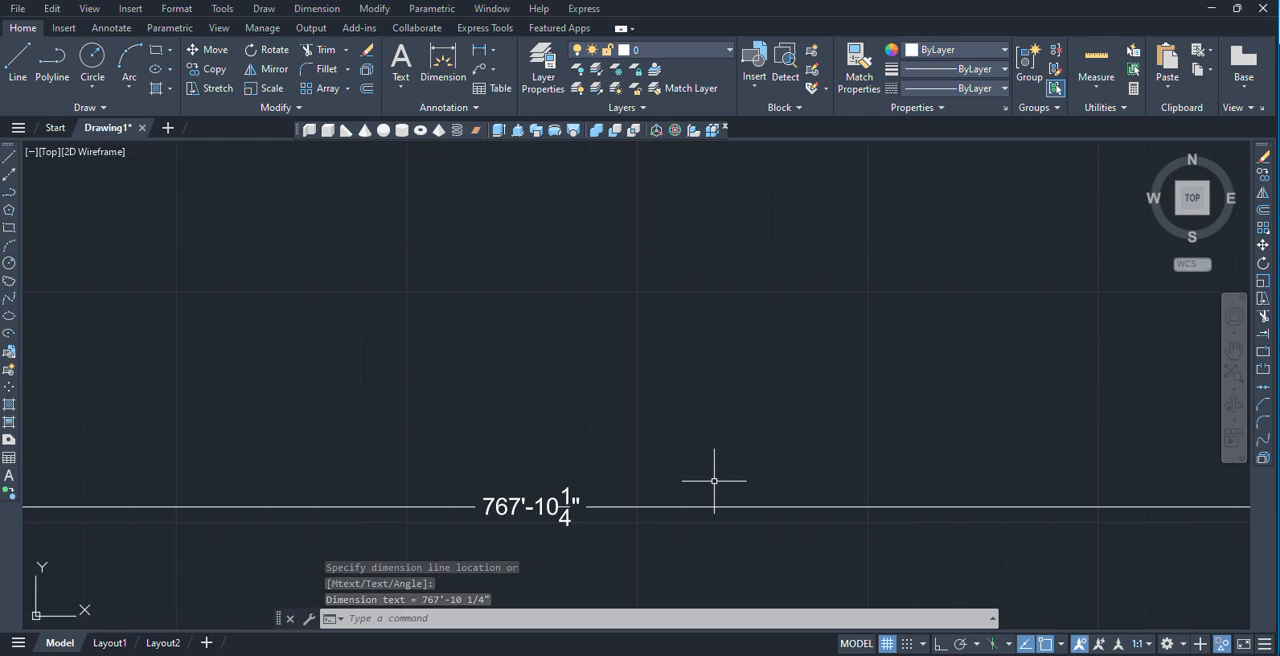
Erase the aligned dimension above the lower plain rectangle.
scroll(714, 484, "down", 5)
scroll(714, 482, "up", 3)
scroll(700, 481, "down", 2)
scroll(694, 481, "down", 5)
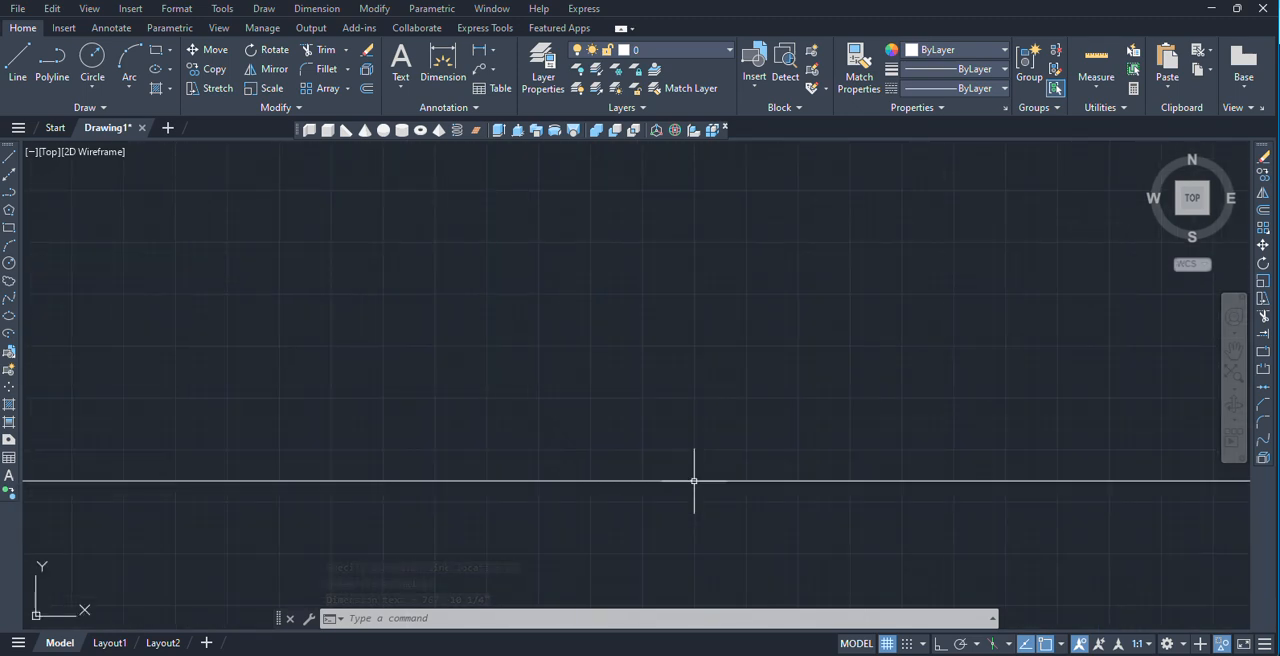
left_click(690, 490)
left_click(617, 456)
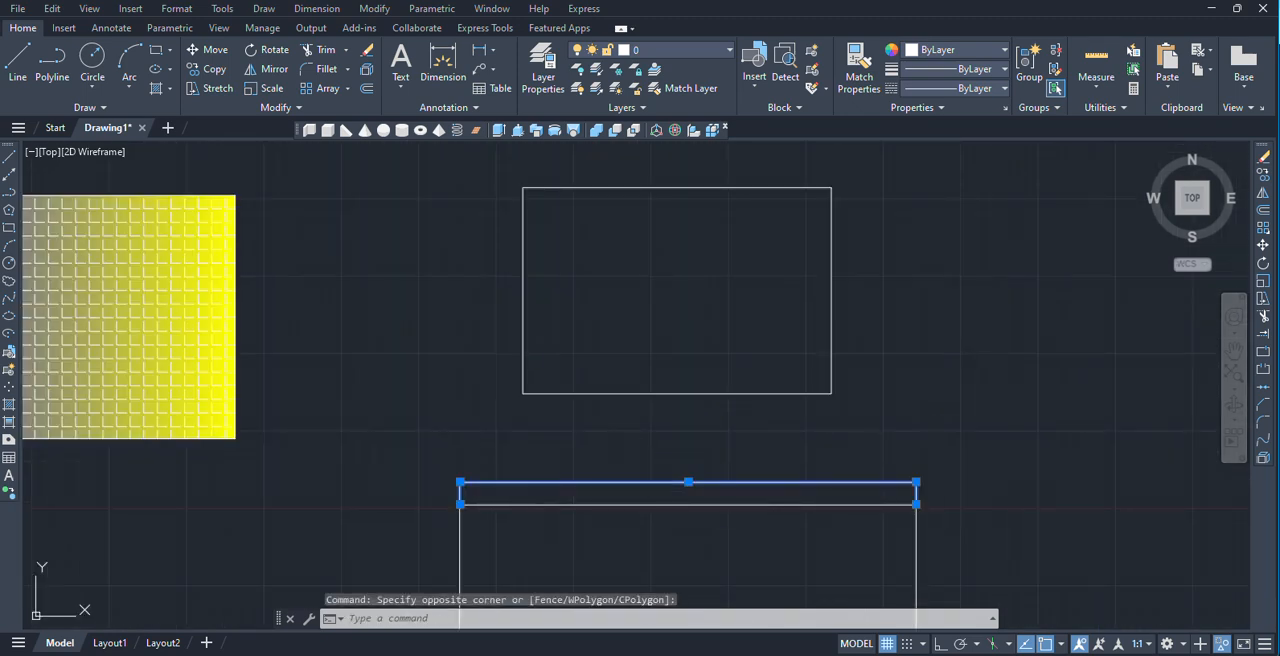
key("Delete")
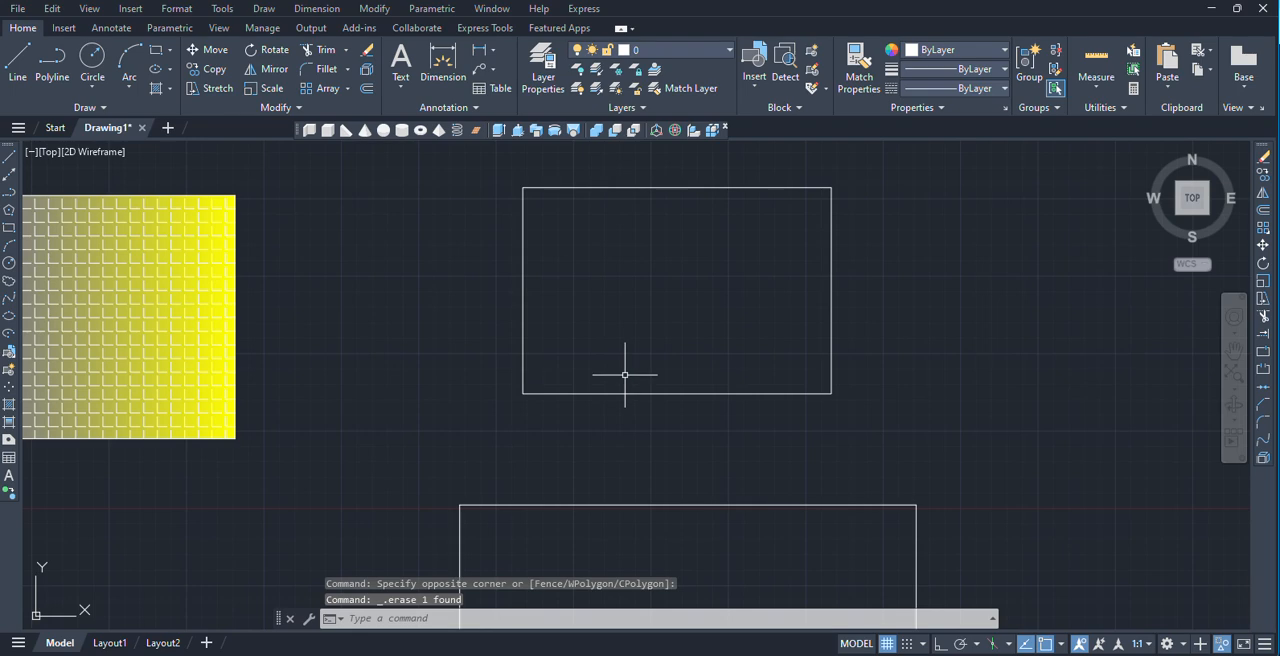
scroll(625, 375, "down", 6)
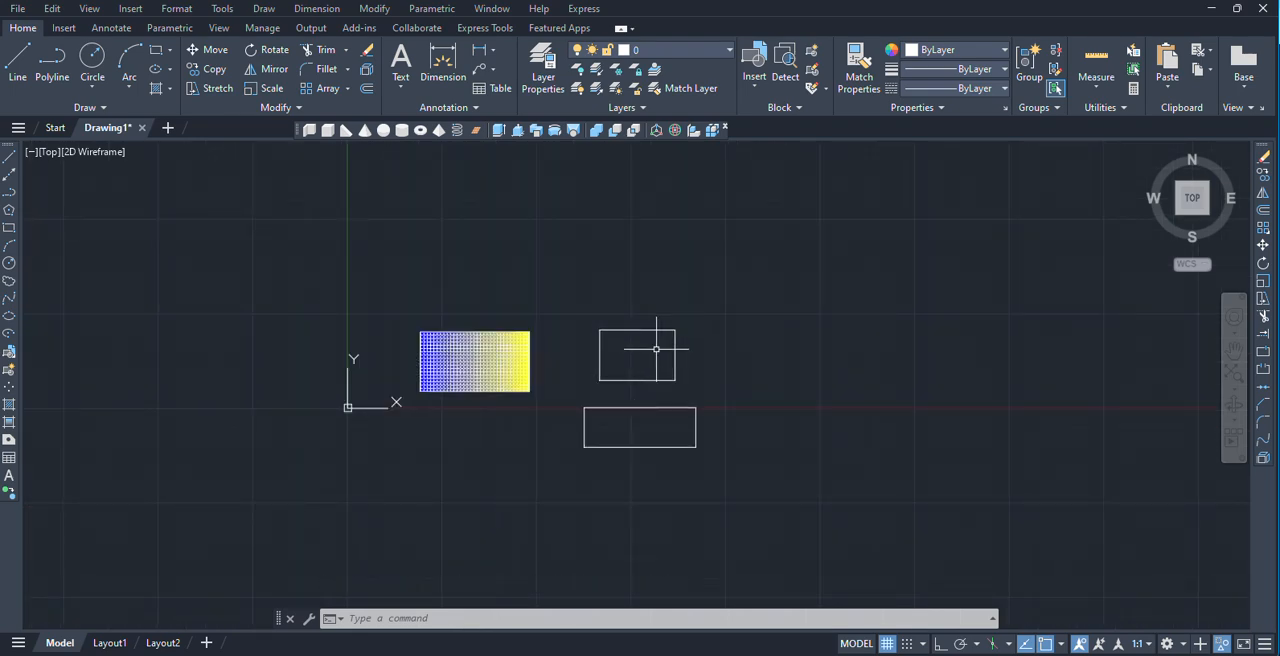
mouse_move(729, 349)
middle_mouse_down()
mouse_move(486, 414)
mouse_move(481, 428)
middle_mouse_up()
scroll(463, 427, "down", 4)
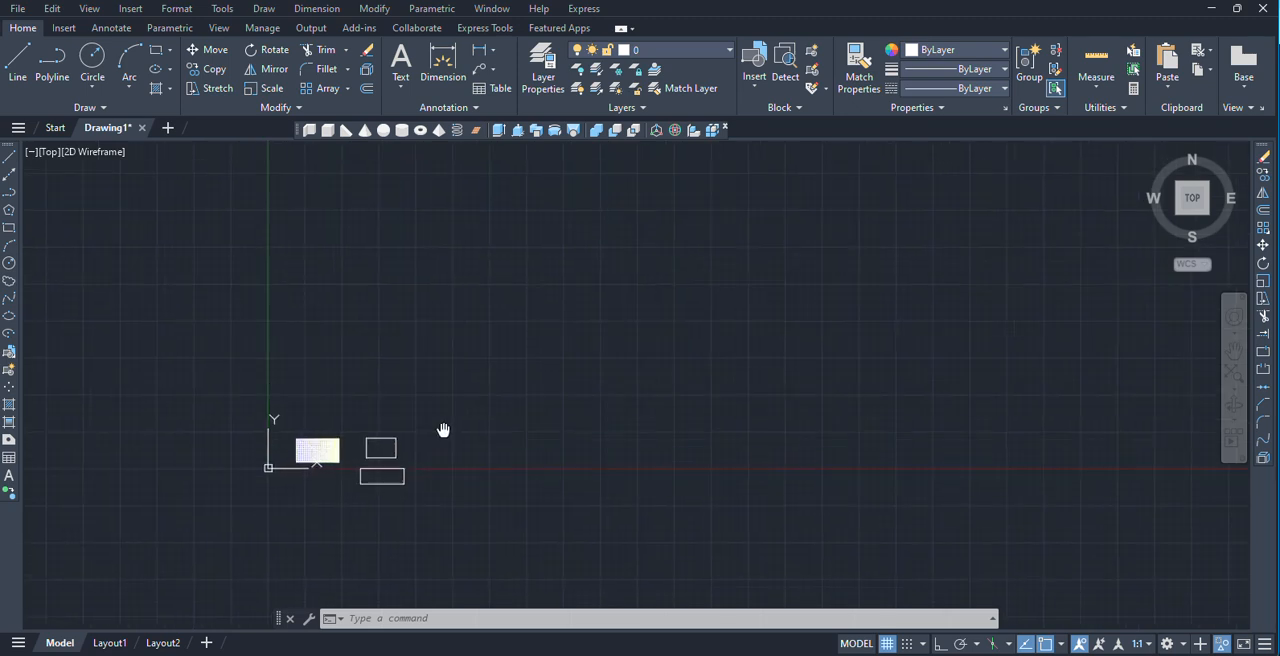
scroll(451, 424, "up", 2)
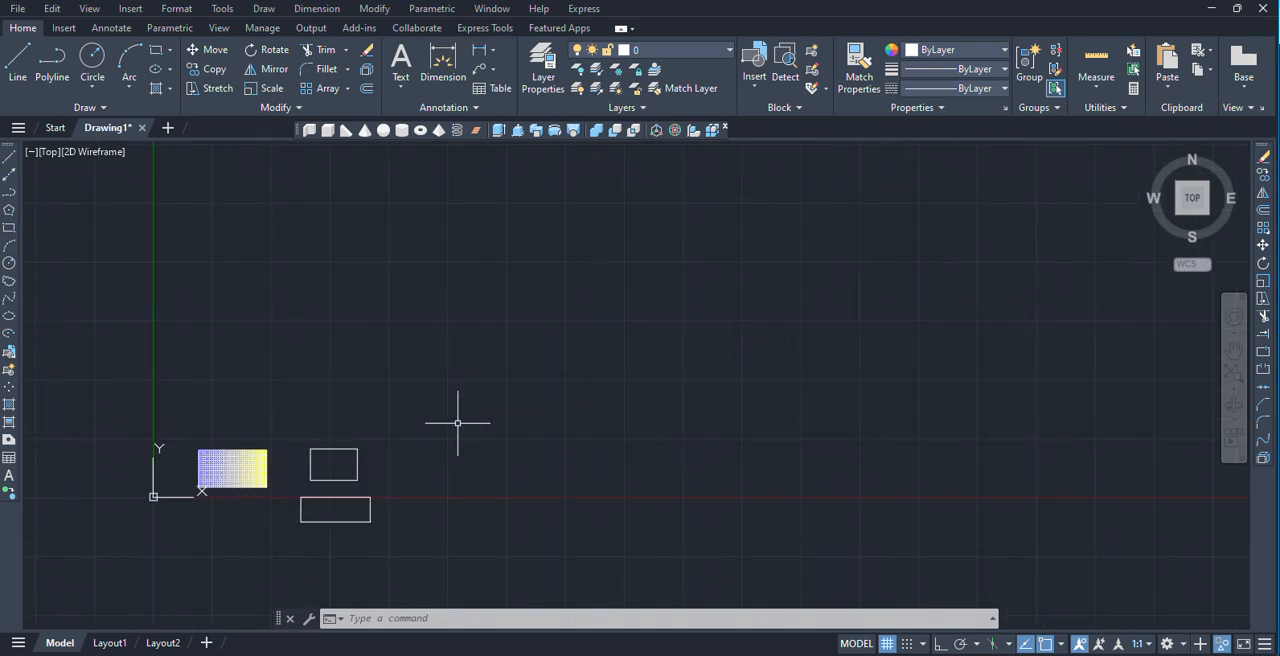
type("l")
key("Return")
left_click(450, 357)
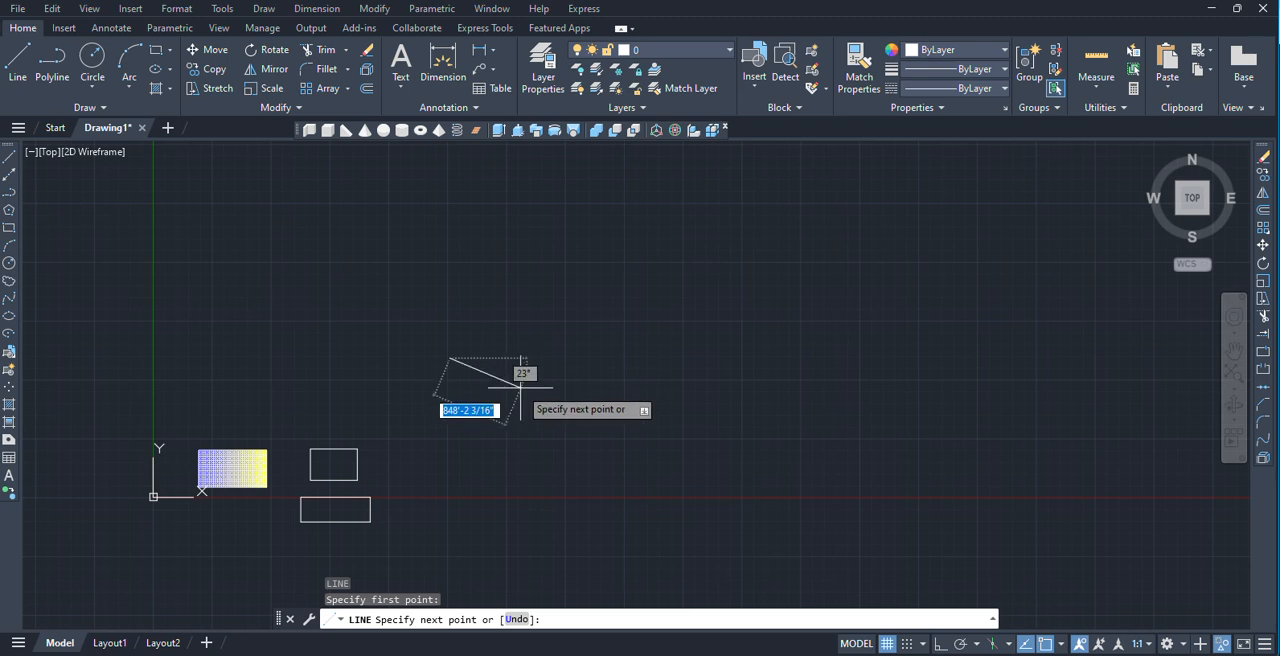
key("Escape")
Set the drawing's length unit type to Decimal.
type("u")
key("Return")
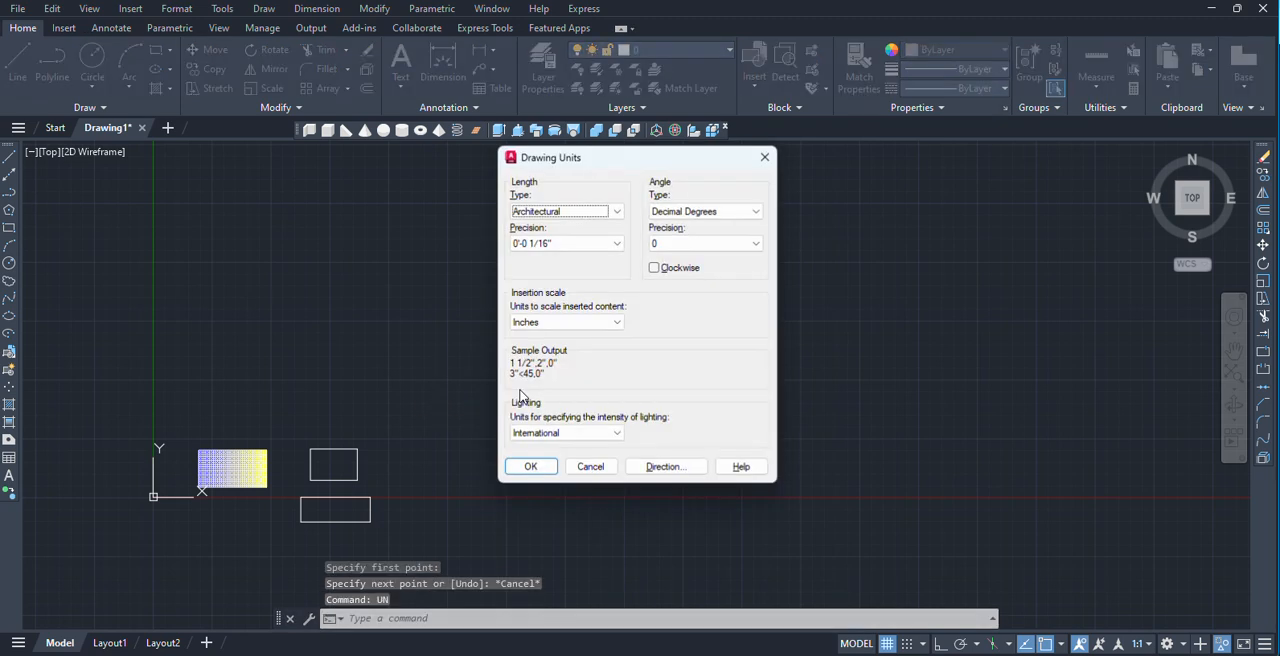
left_click(596, 212)
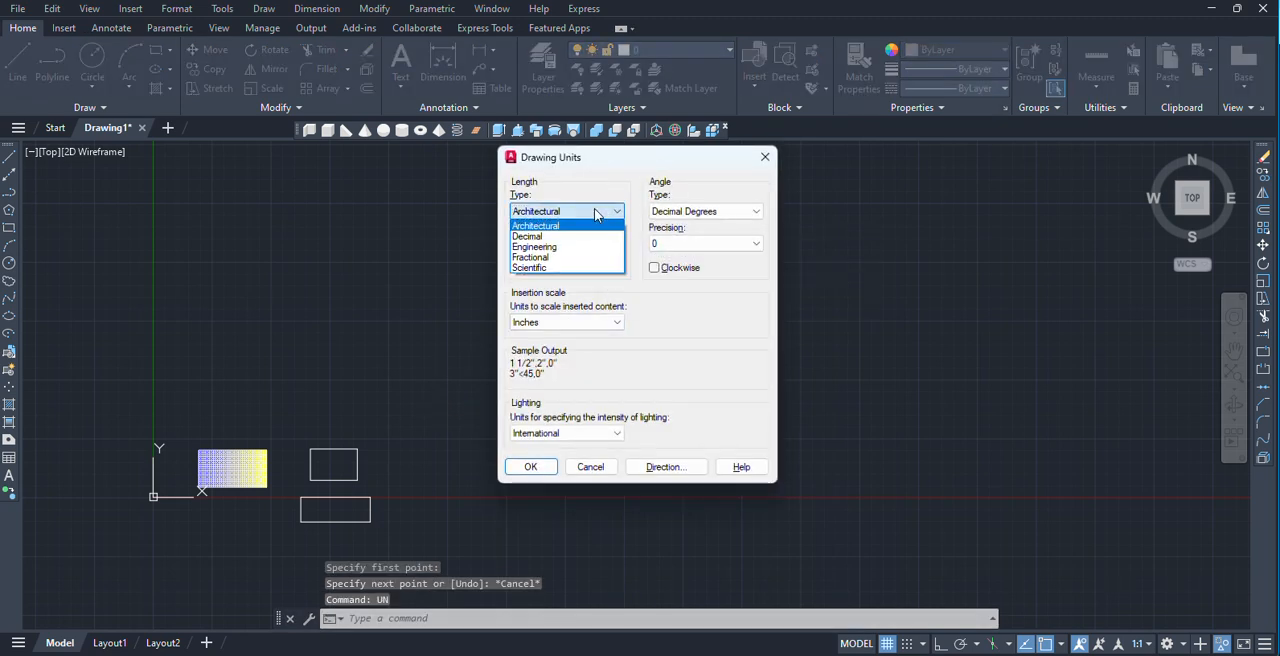
left_click(540, 236)
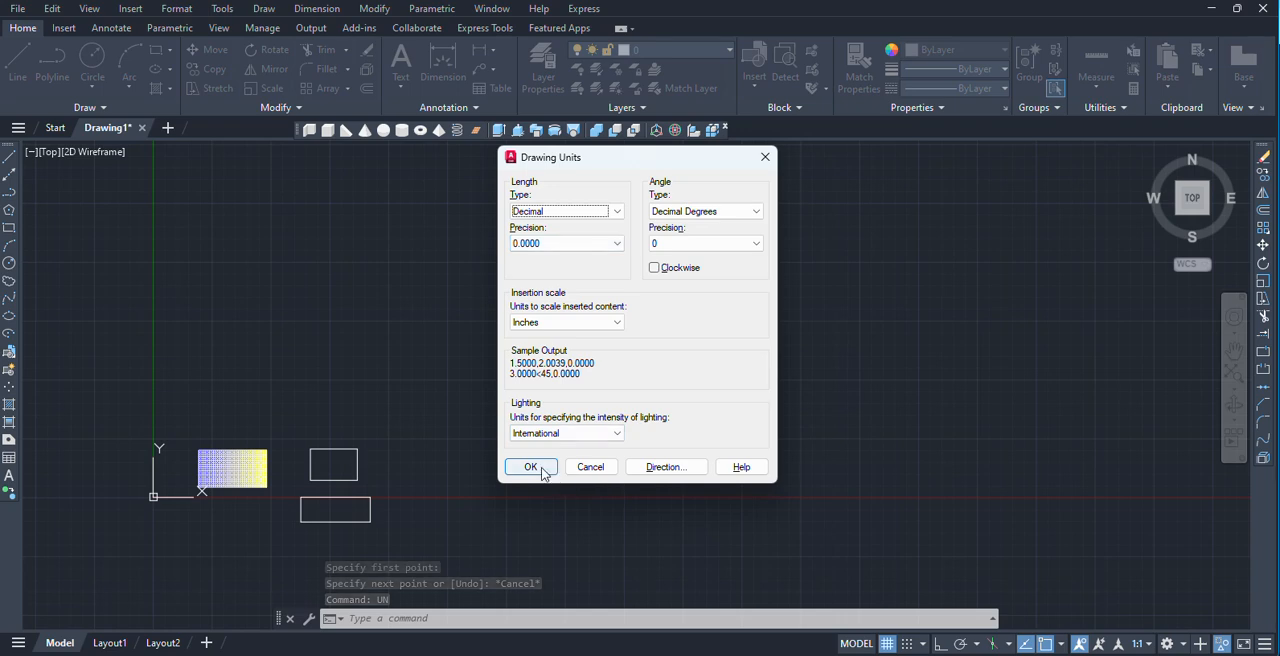
left_click(540, 470)
Modify the Standard dimension style so its primary linear dimensions use the Decimal unit format, and make it current.
type("d")
key("Return")
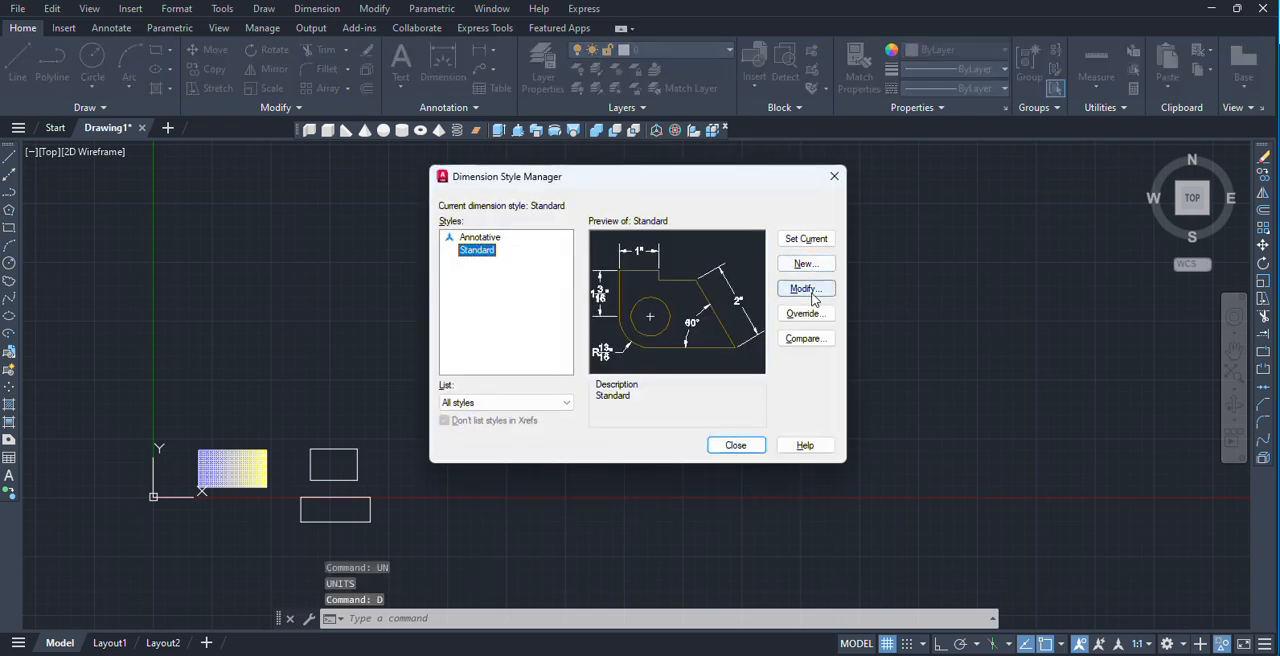
left_click(810, 292)
left_click(577, 180)
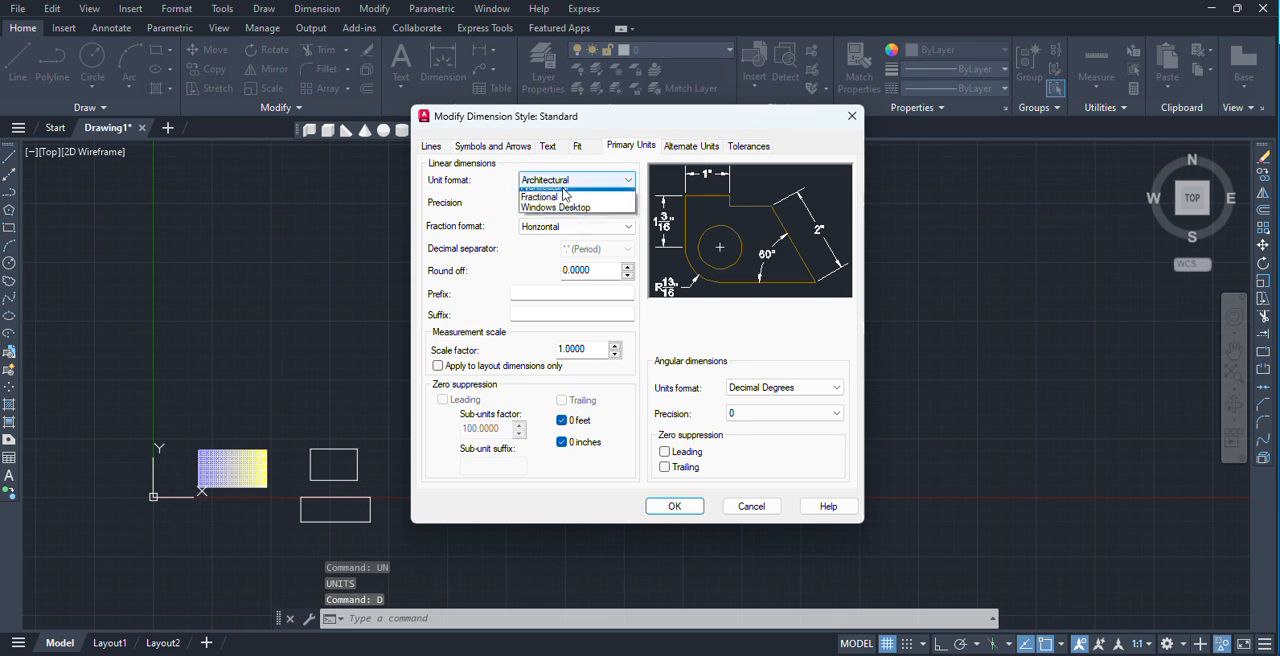
left_click(560, 205)
left_click(674, 506)
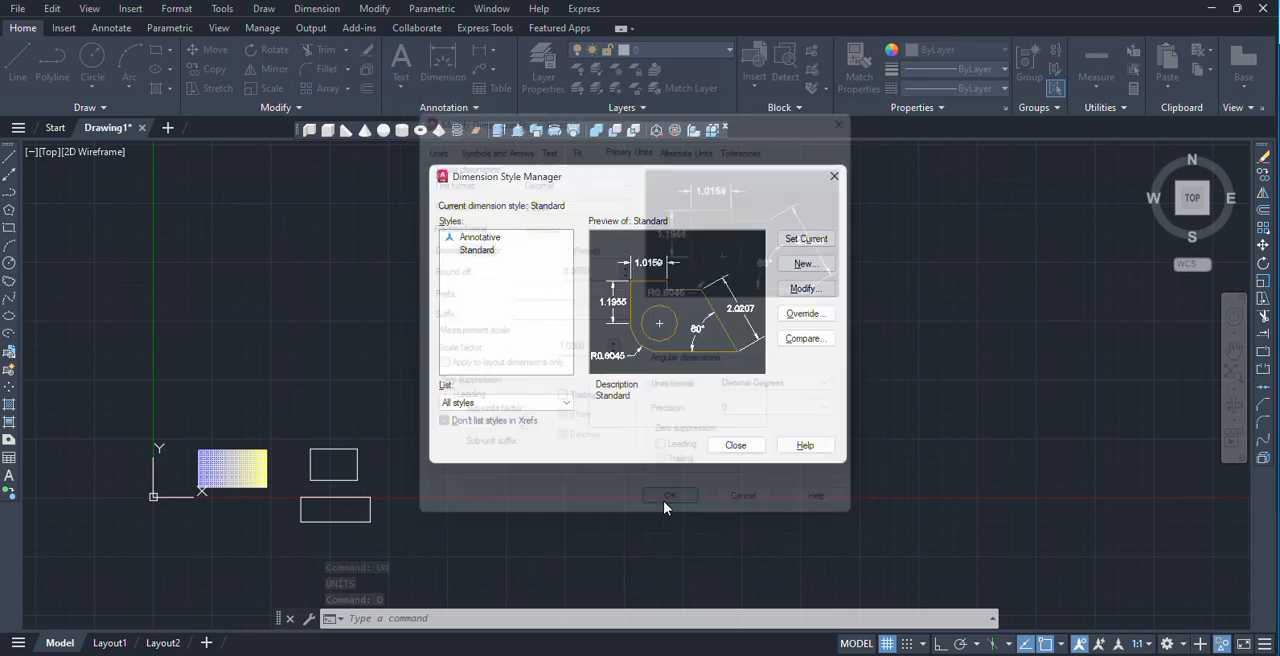
left_click(815, 241)
left_click(736, 446)
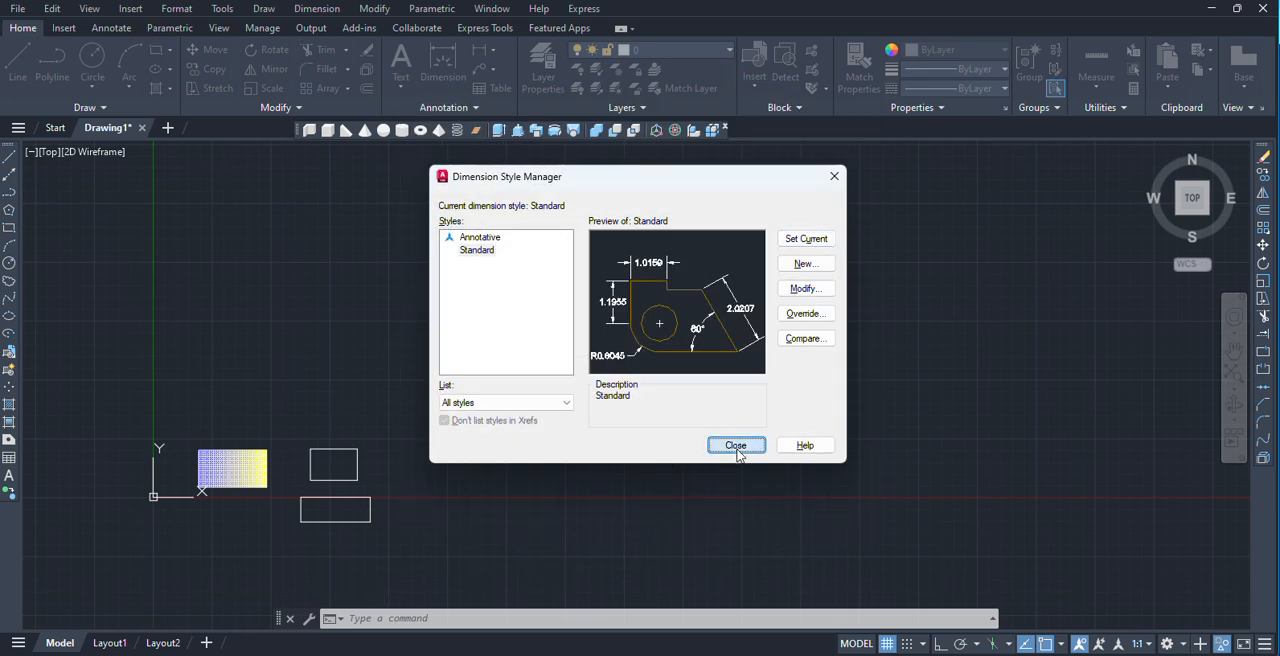
Draw a horizontal line 200 units long to the right with Ortho on, in the empty area above the existing rectangles.
middle_click_drag(433, 367, 575, 385)
scroll(528, 386, "up", 2)
type("l")
key("Return")
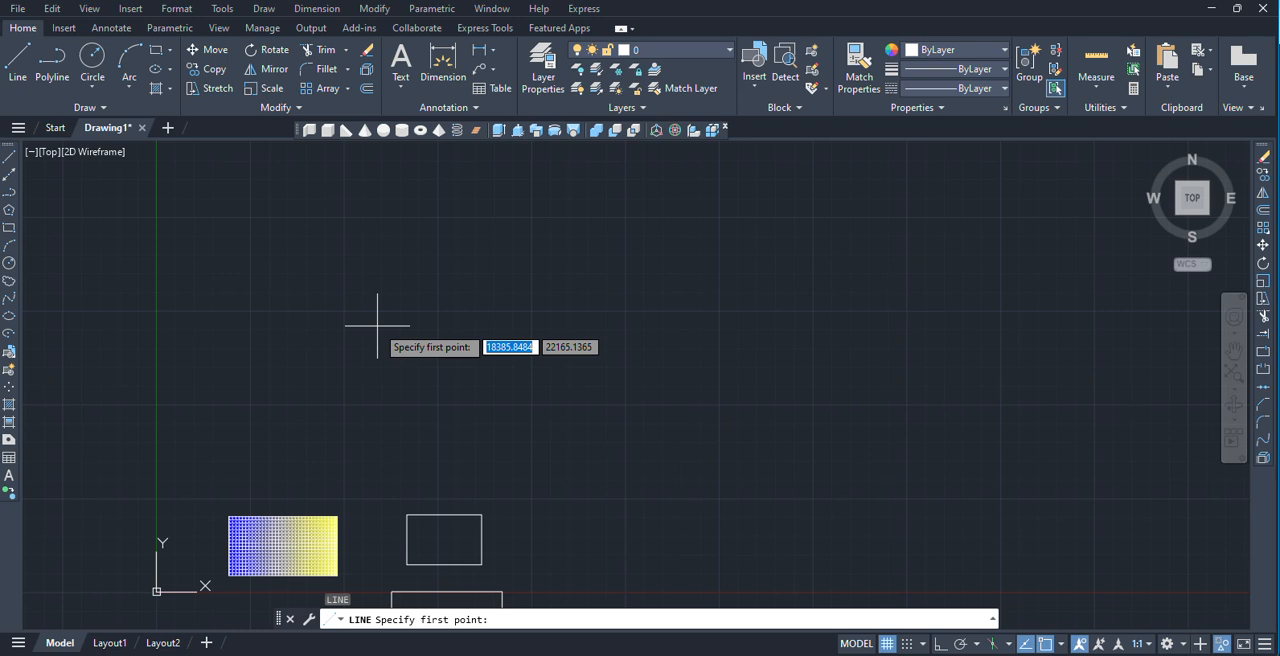
scroll(400, 330, "up", 2)
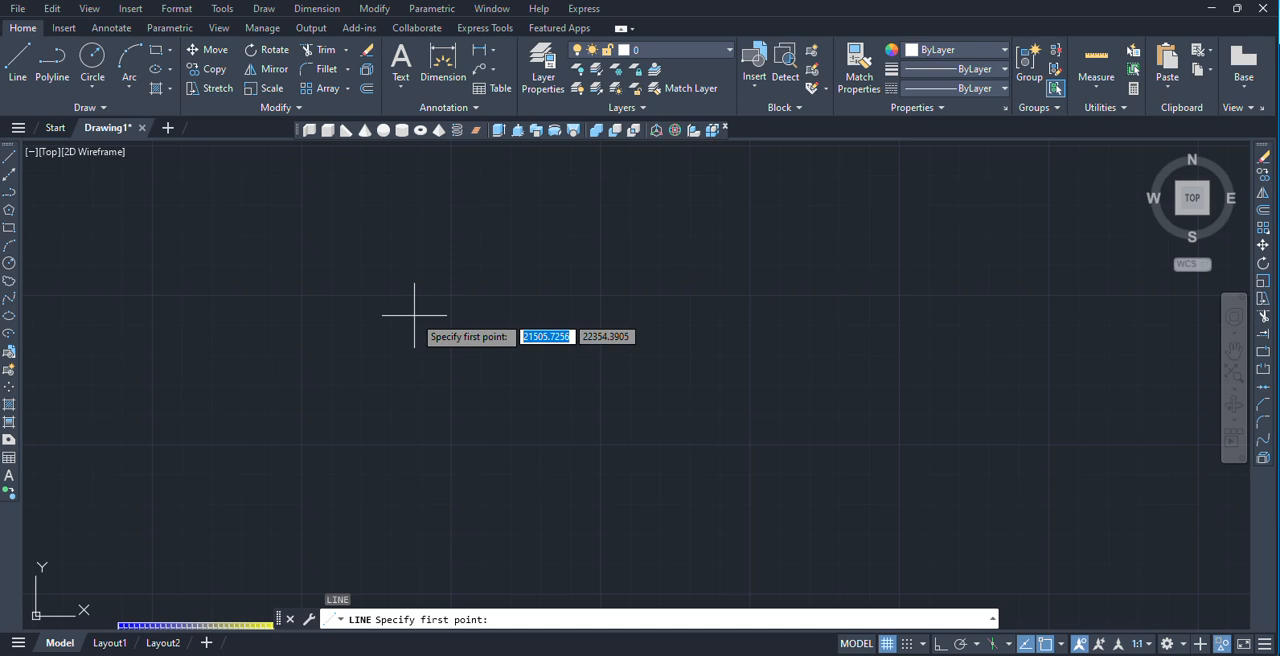
left_click(323, 327)
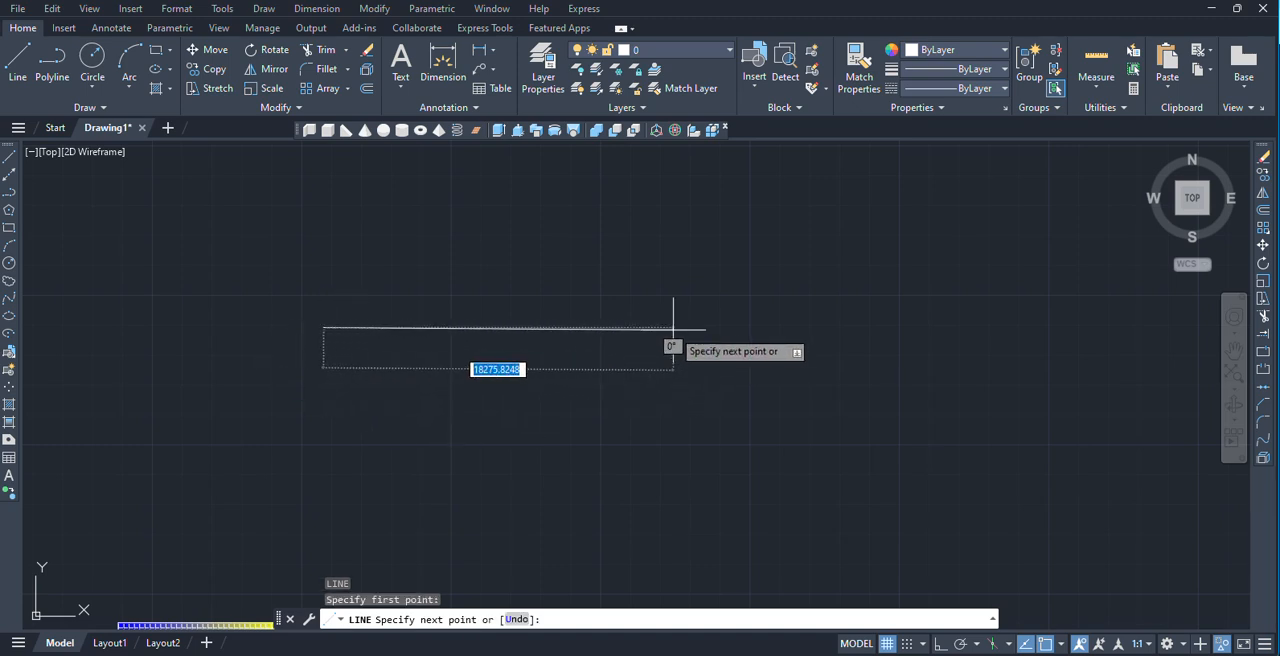
key("F8")
type("2")
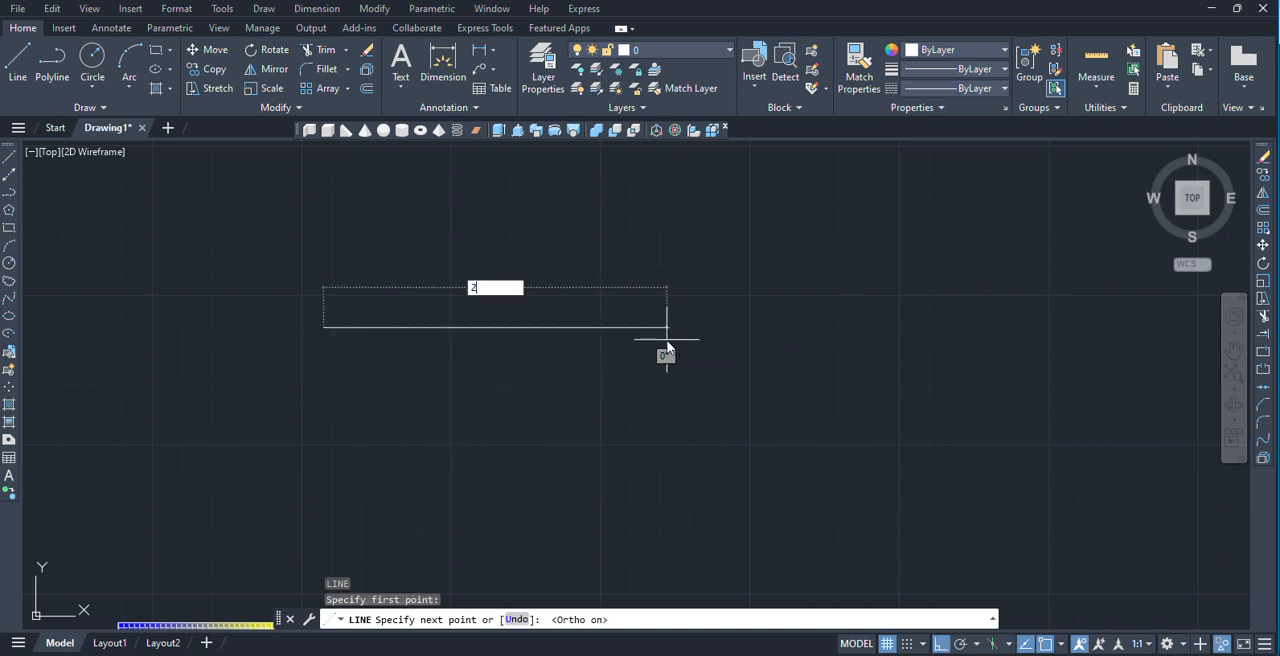
type("00")
key("Return")
Continue the line 300 units straight down from the right end of the horizontal segment.
scroll(314, 337, "down", 4)
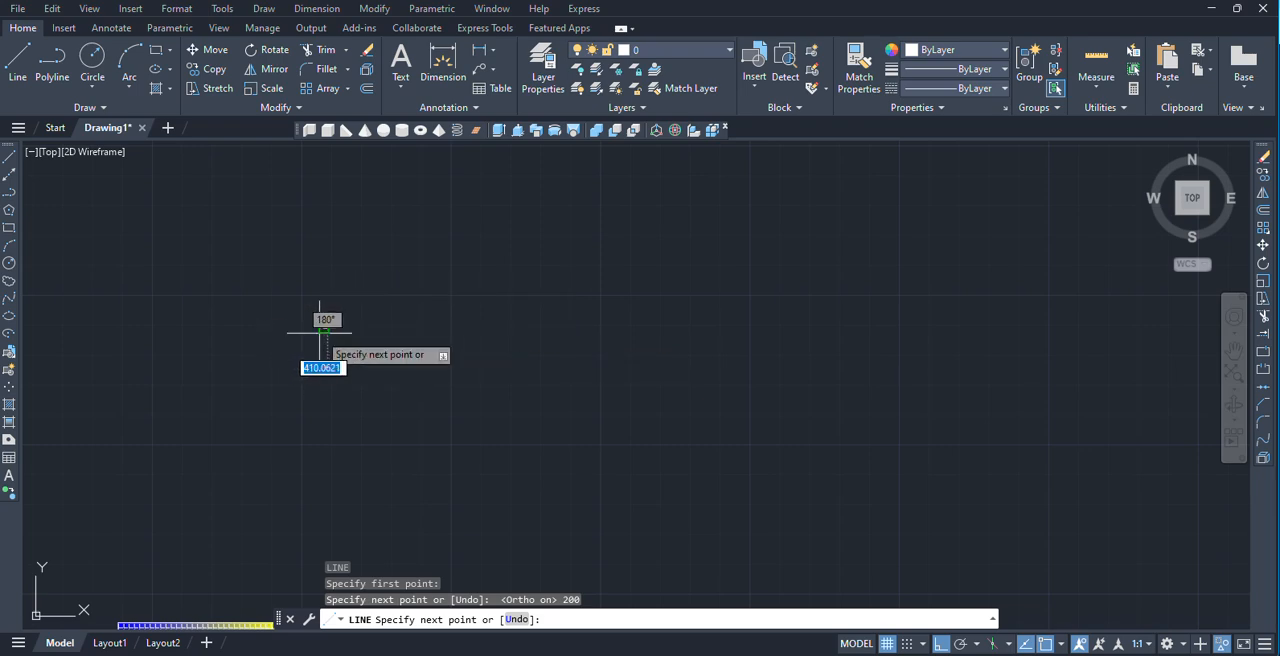
scroll(378, 250, "up", 5)
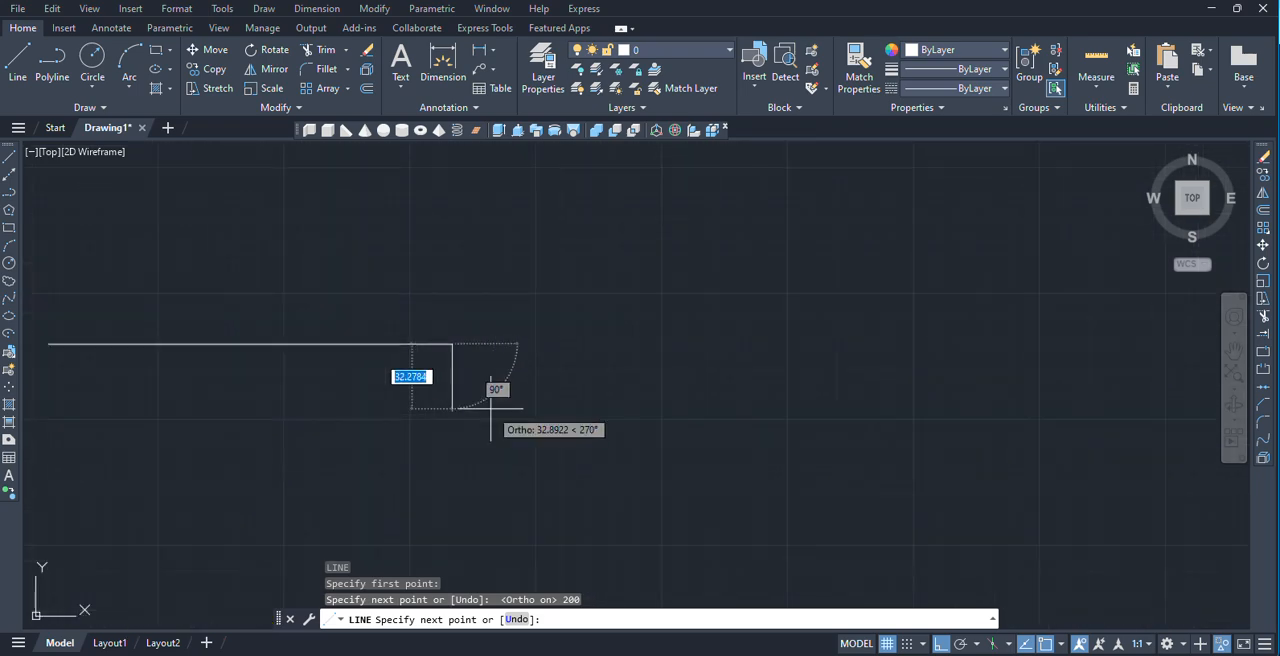
middle_click_drag(480, 437, 763, 411)
scroll(690, 310, "down", 4)
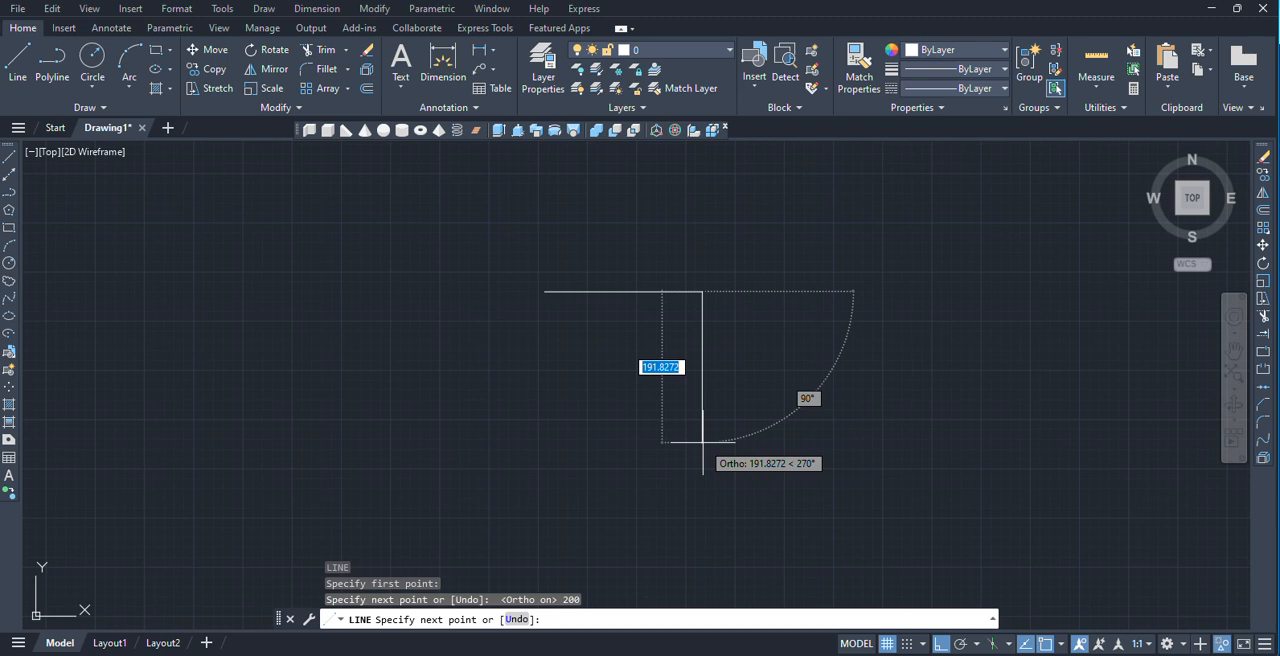
type("3")
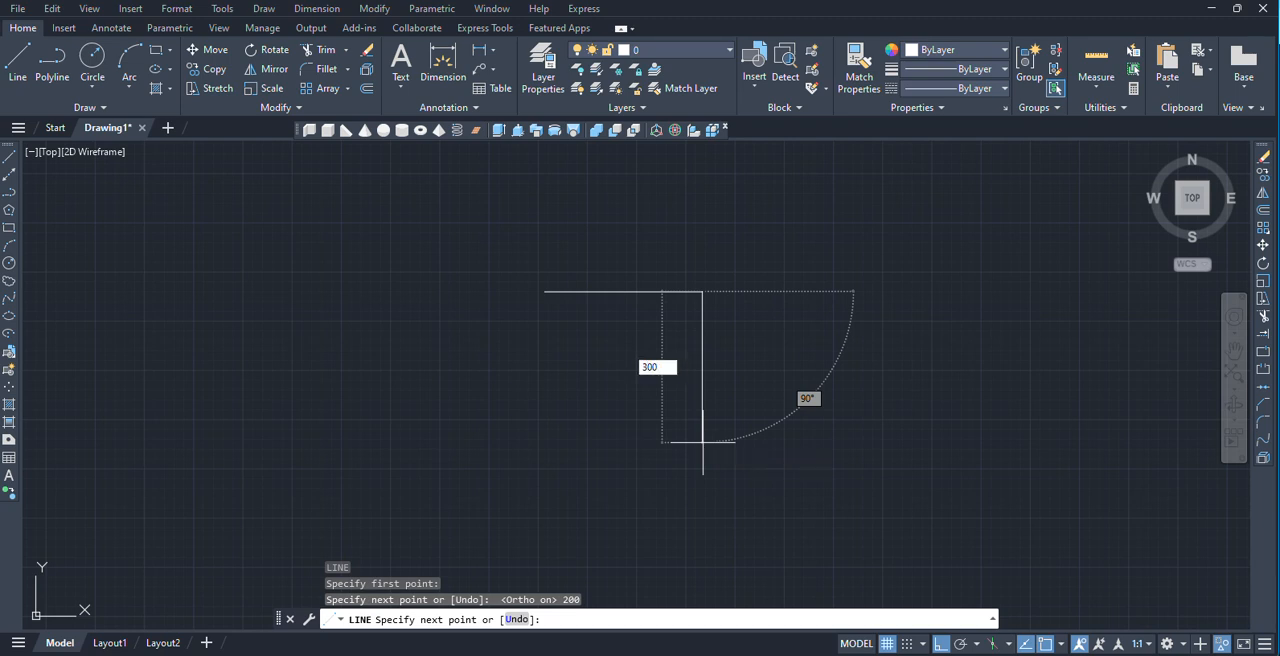
type("00")
key("Return")
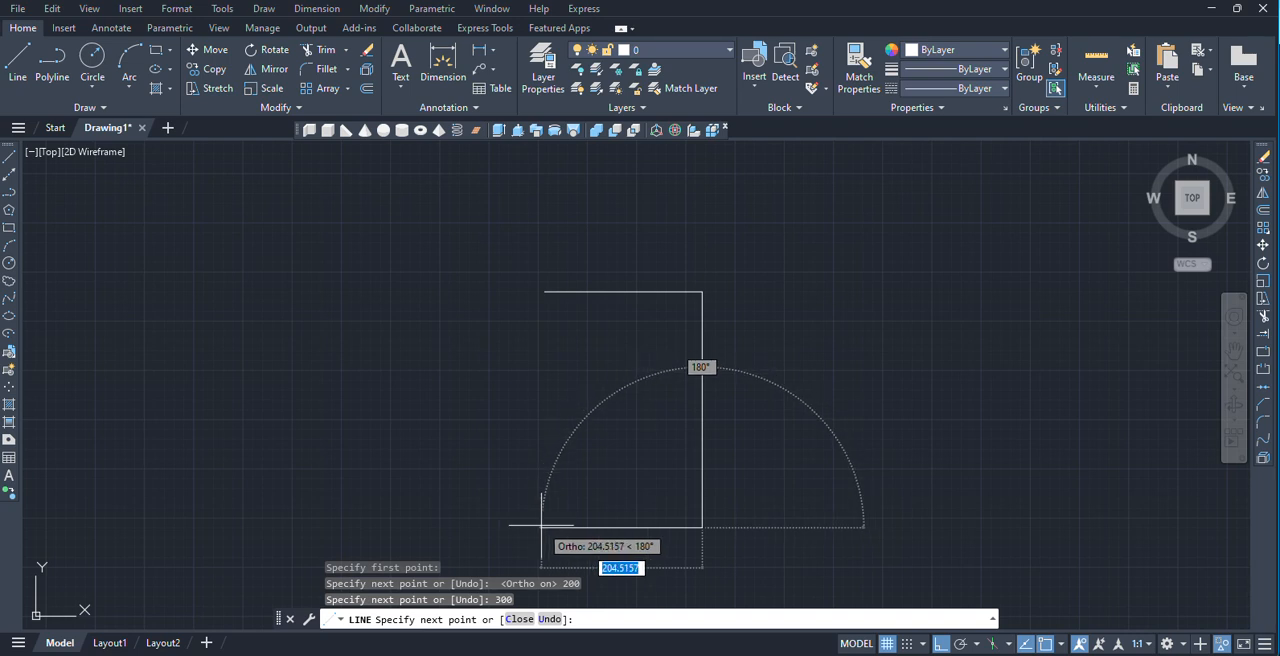
Add a 200-unit bottom segment to the left and close the outline into a rectangle.
type("200")
key("Return")
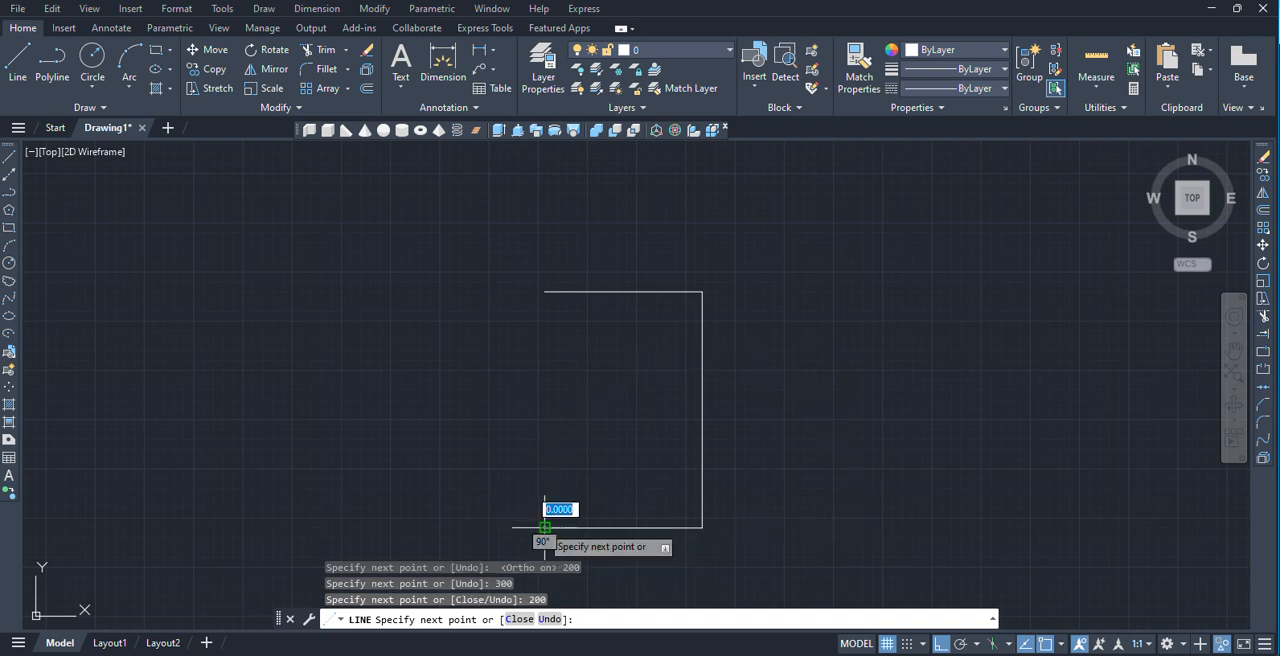
type("c")
key("Return")
Scale the new rectangle by reference from its lower-left corner, using its bottom edge as reference length and 2000 as the new length.
scroll(620, 390, "down", 2)
mouse_move(623, 380)
middle_mouse_down()
mouse_move(473, 341)
mouse_move(421, 350)
middle_mouse_up()
scroll(473, 341, "up", 2)
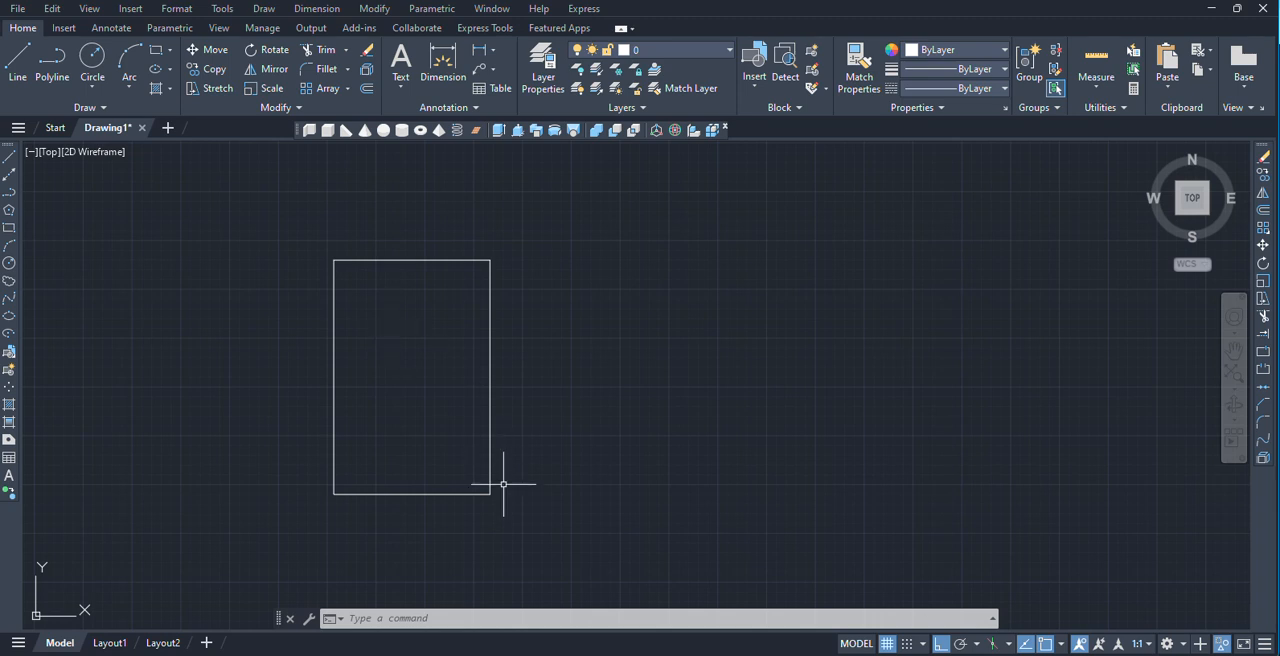
left_click(522, 533)
left_click(244, 220)
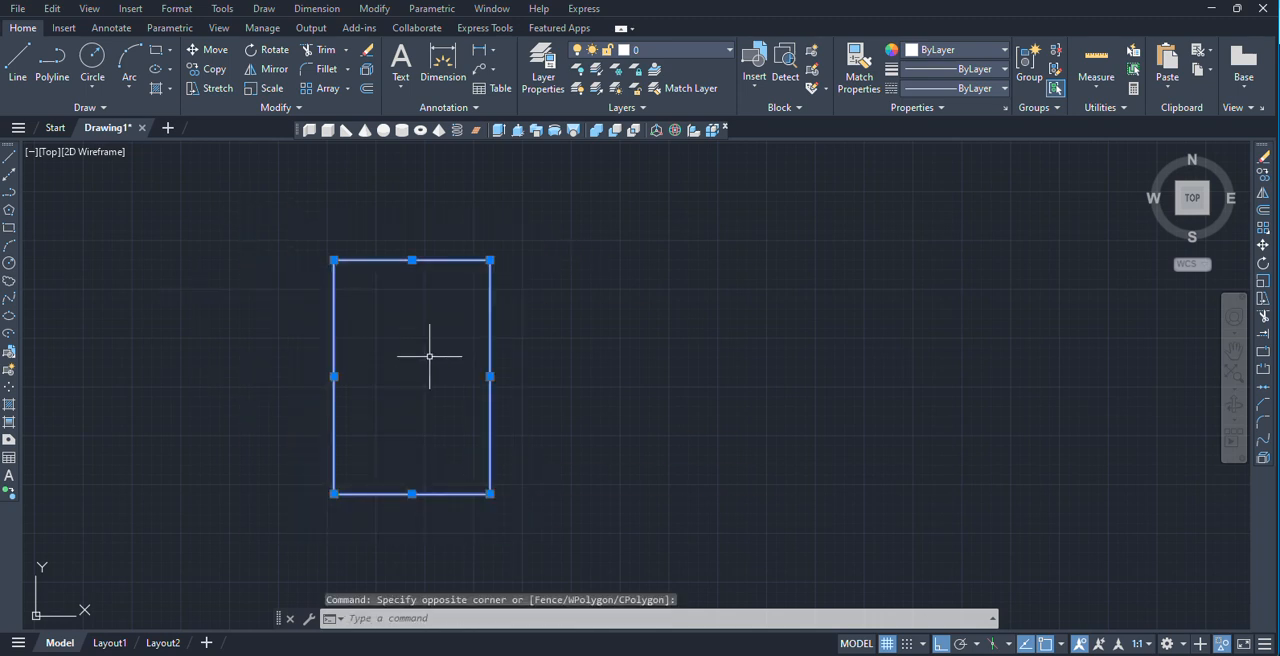
type("SC")
key("Return")
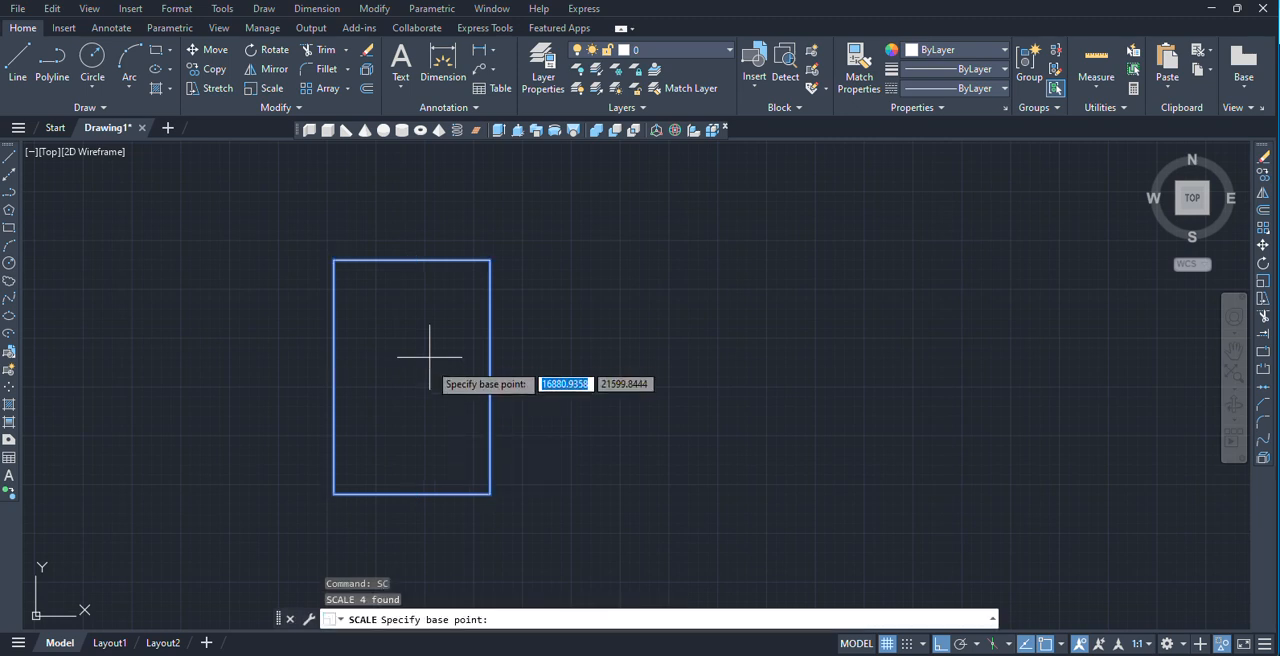
left_click(334, 493)
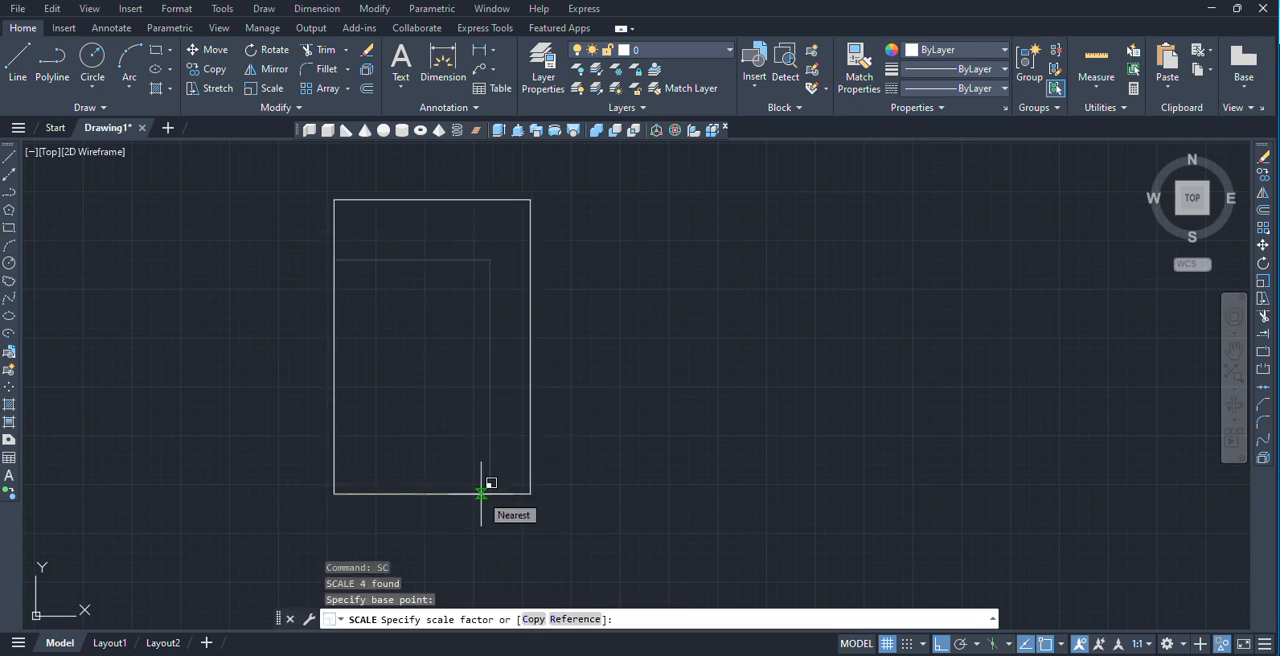
type("r")
key("Return")
left_click(334, 493)
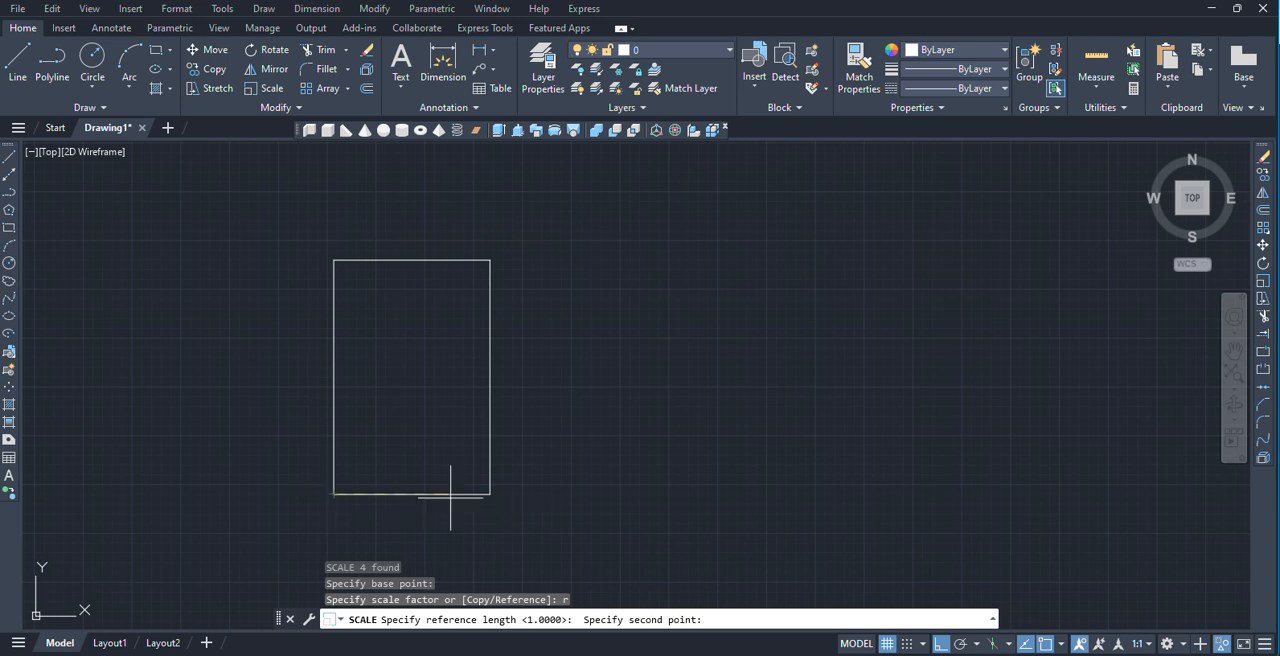
left_click(490, 493)
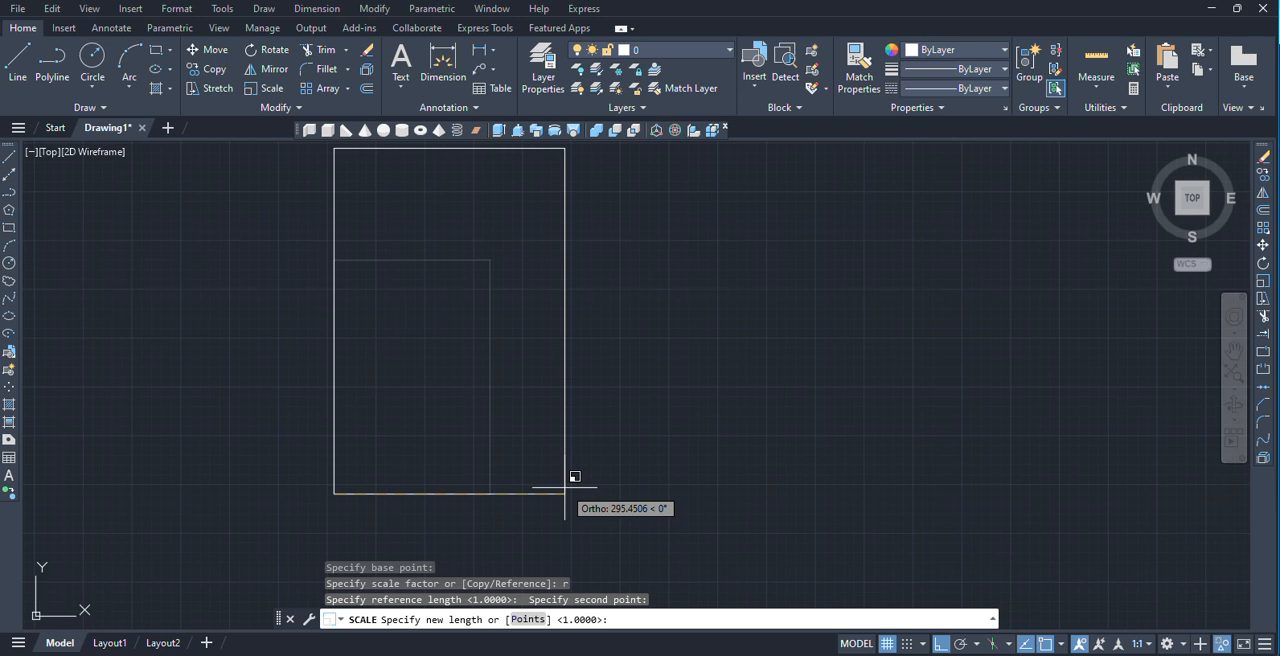
type("2000")
key("Return")
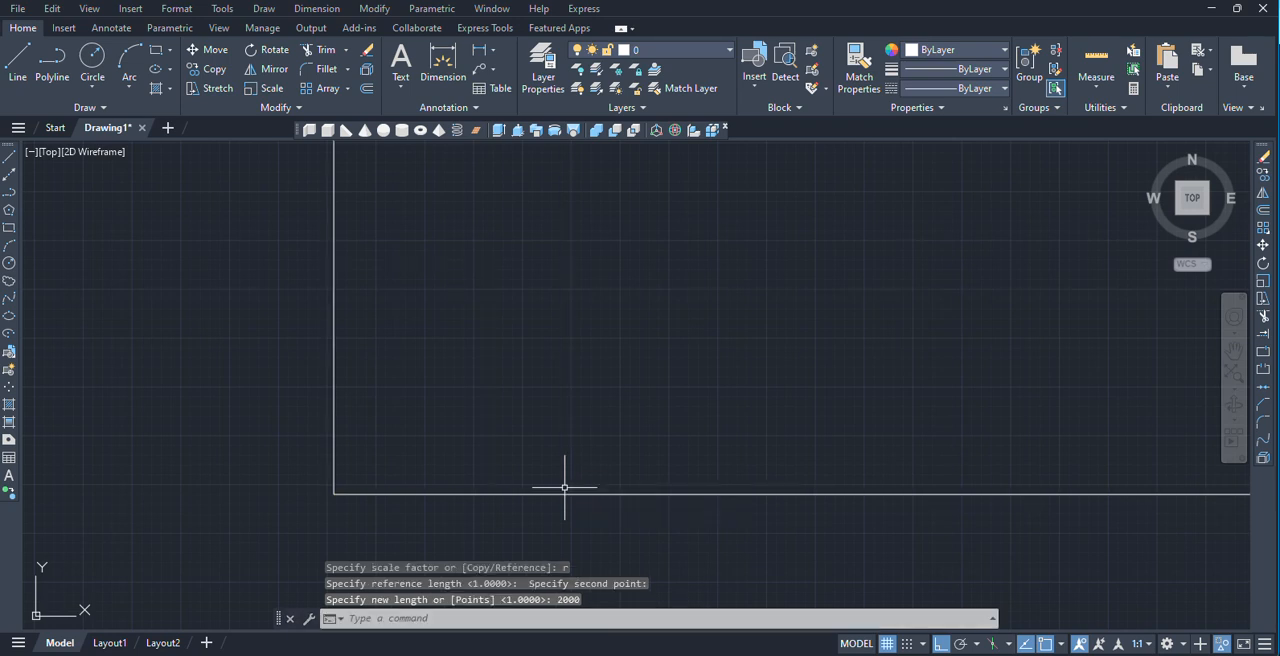
scroll(700, 480, "down", 4)
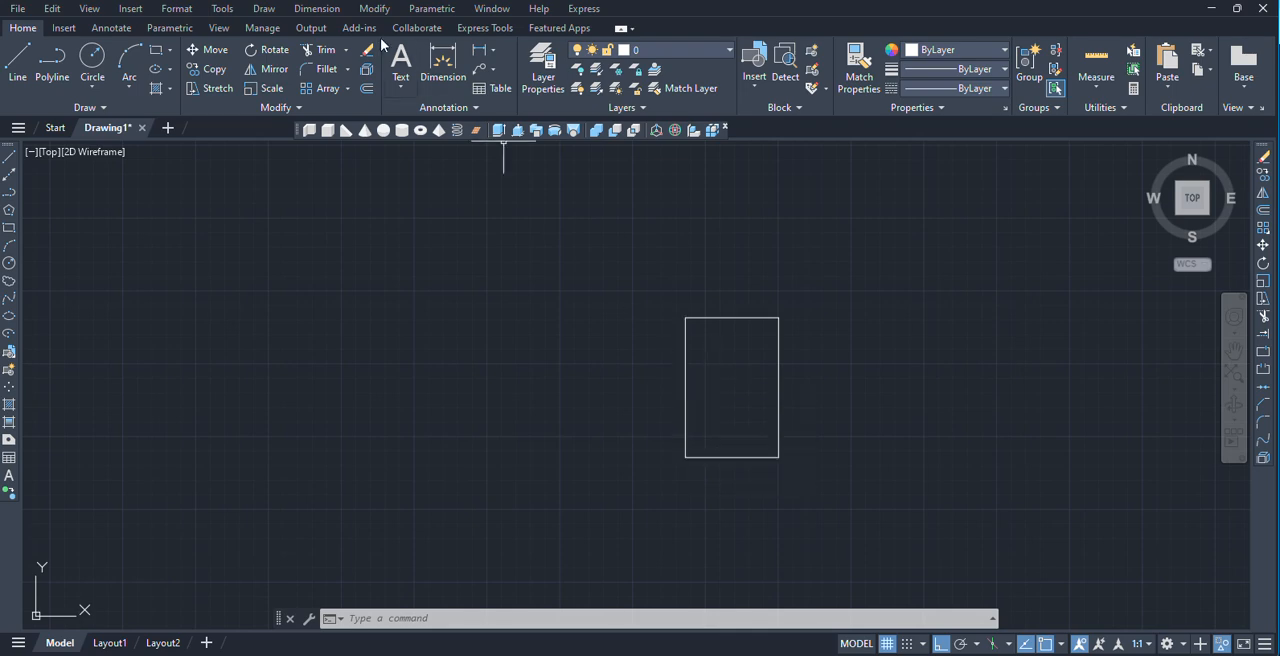
left_click(222, 9)
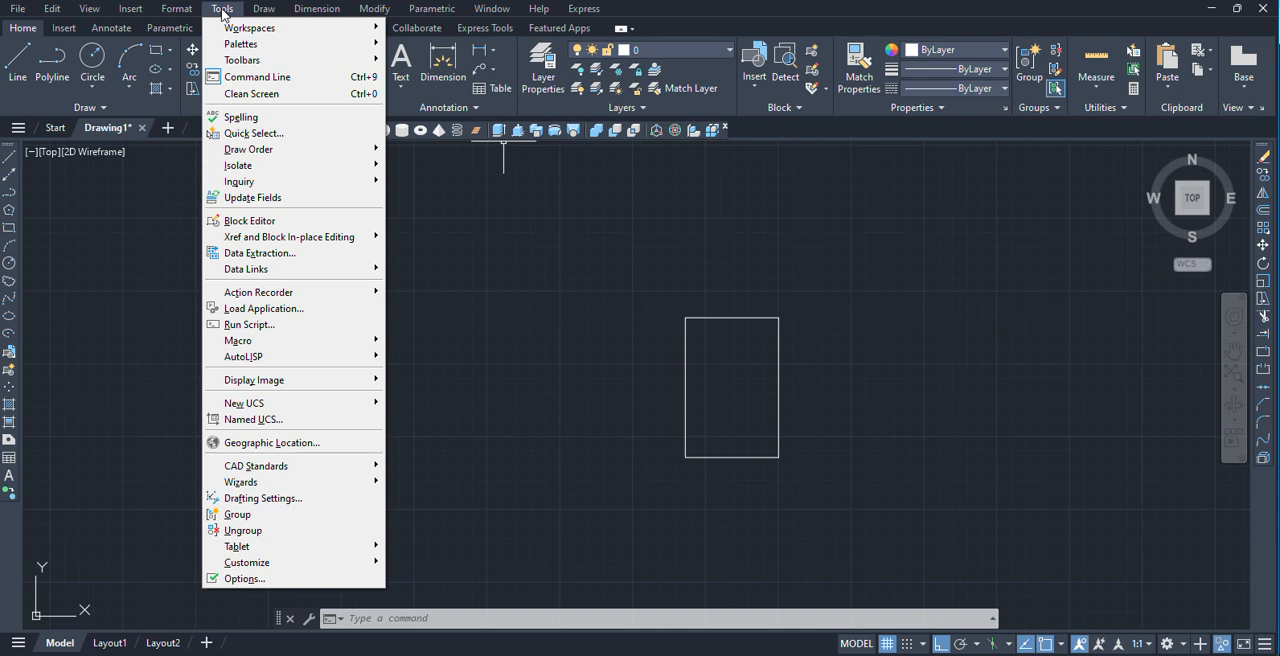
mouse_move(176, 8)
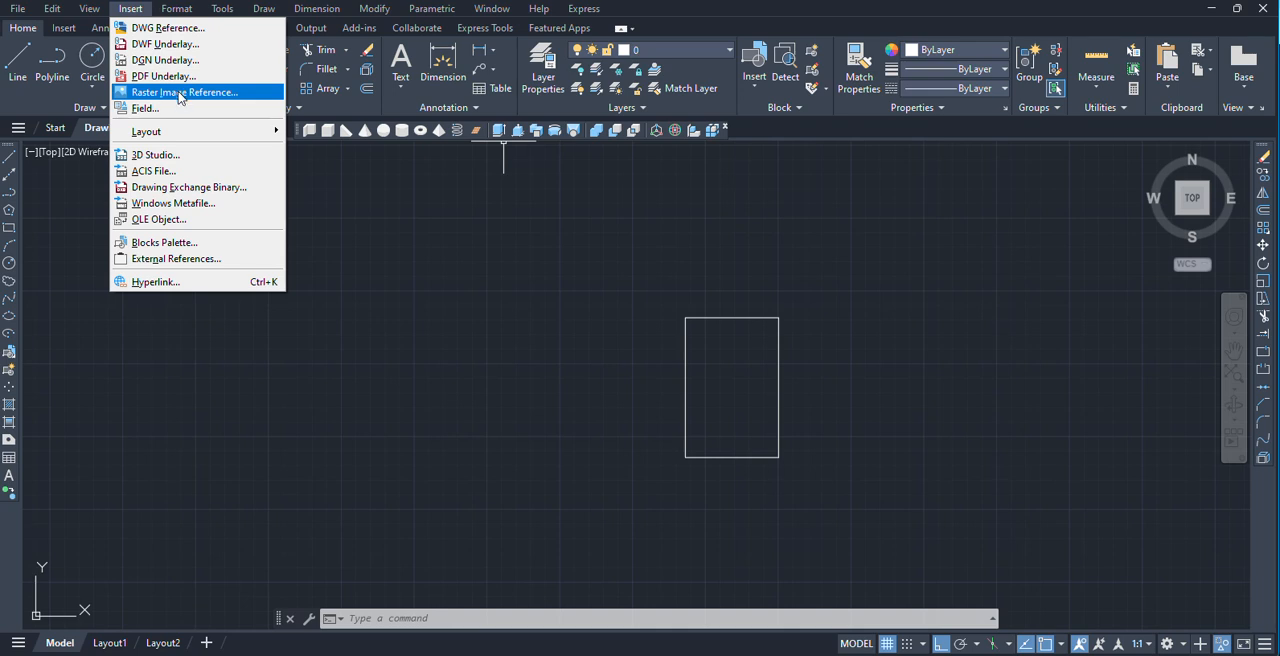
left_click(514, 333)
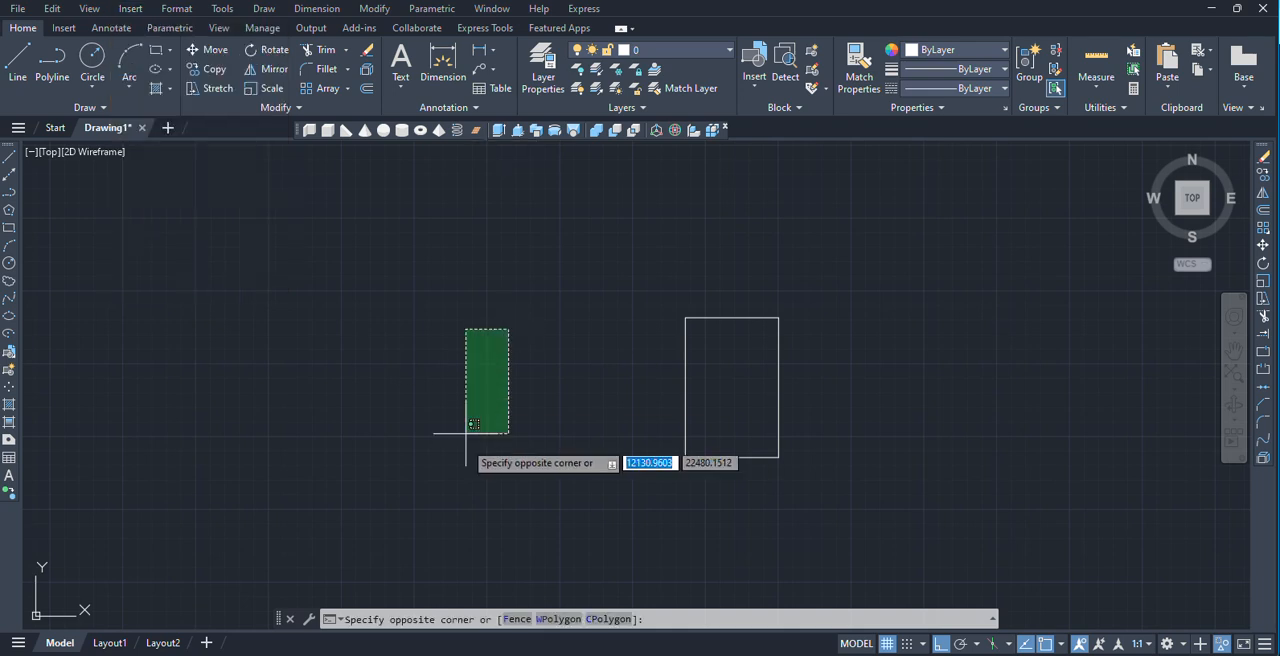
scroll(549, 430, "down", 5)
scroll(551, 469, "down", 2)
middle_click_drag(475, 330, 436, 261)
scroll(500, 411, "up", 2)
middle_click_drag(532, 447, 492, 266)
scroll(494, 267, "up", 2)
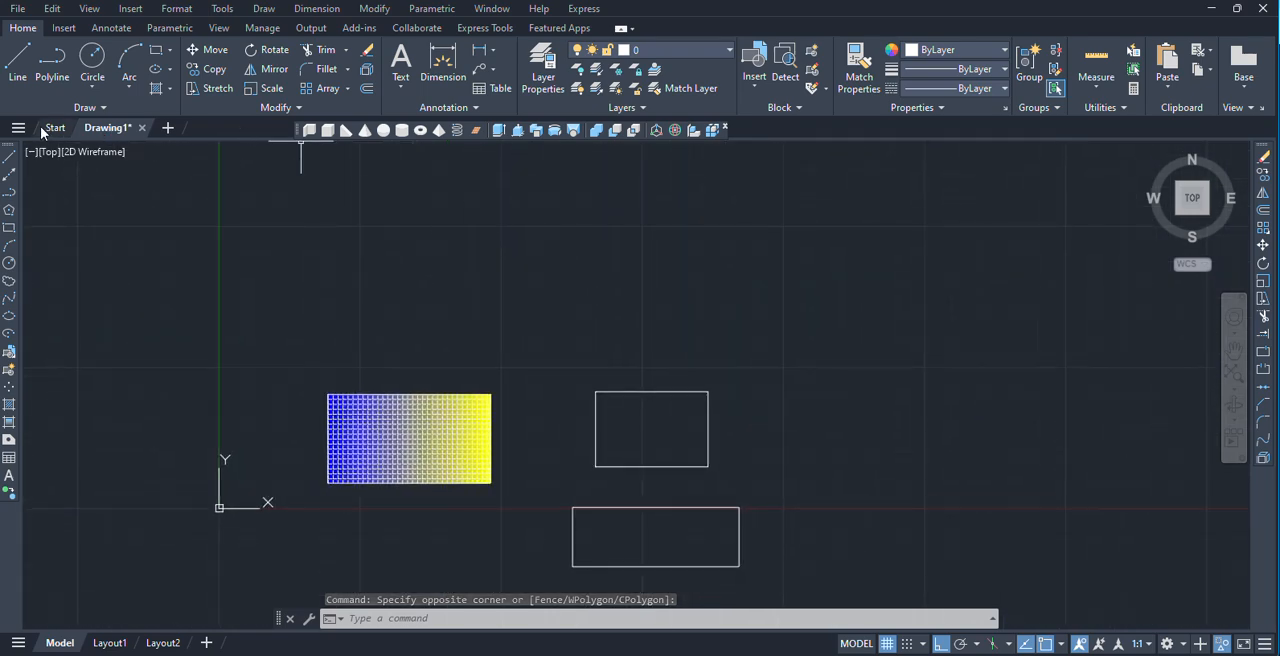
left_click(15, 9)
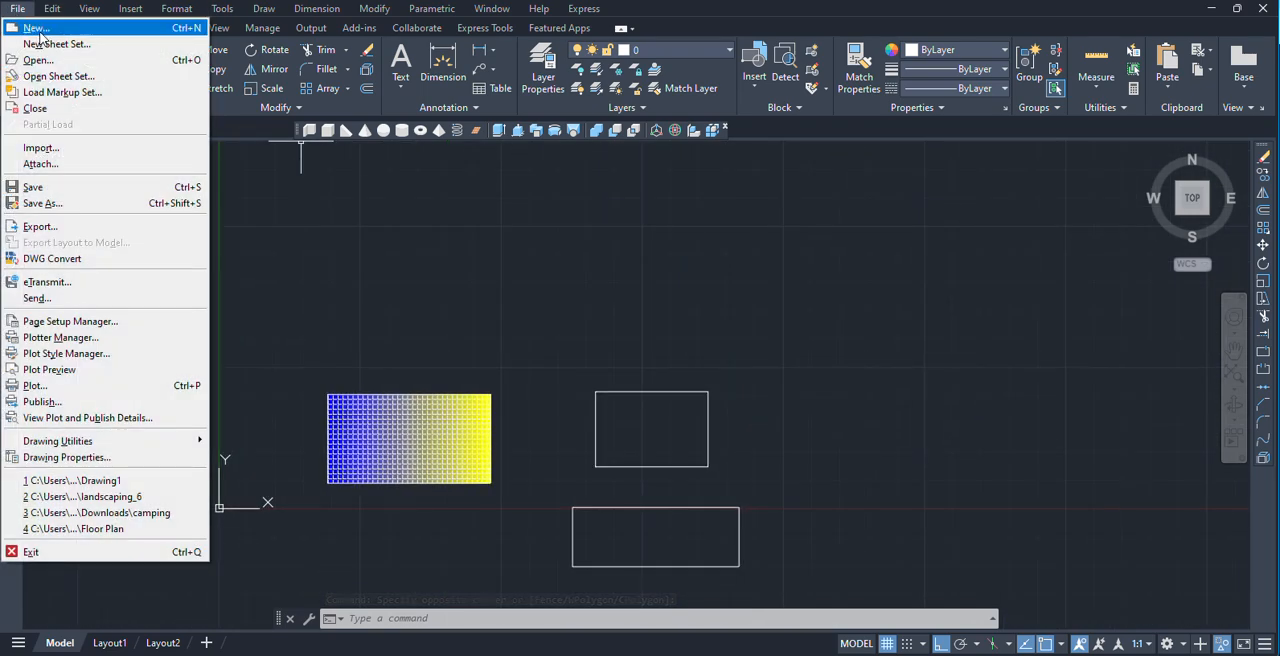
left_click(372, 297)
left_click(194, 264)
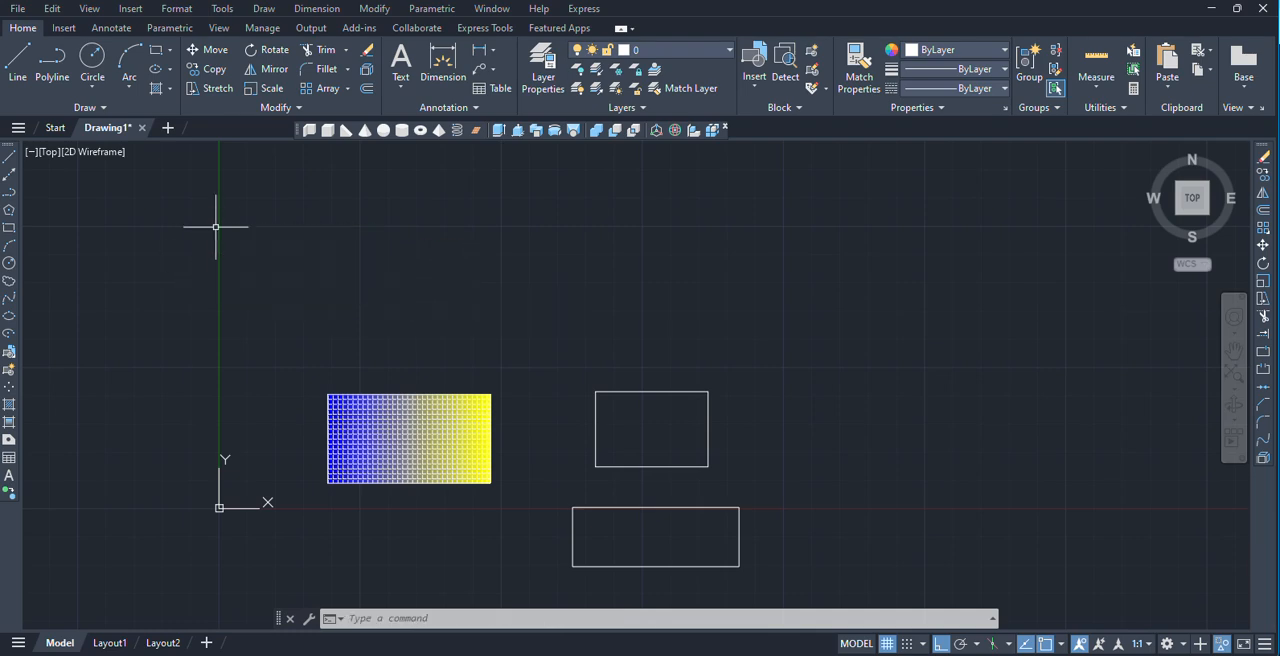
Close the current drawing without saving its changes and open the recent drawing Drawing1 with the garden and pool plan.
left_click(142, 129)
left_click(642, 358)
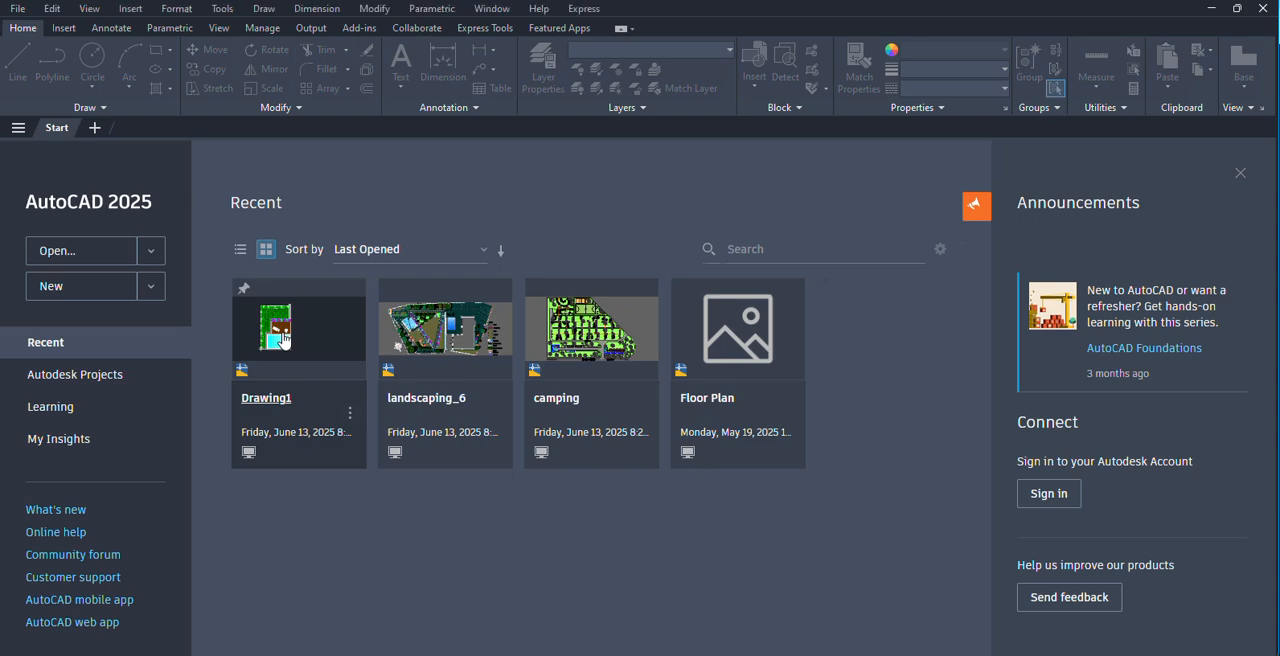
left_click(283, 340)
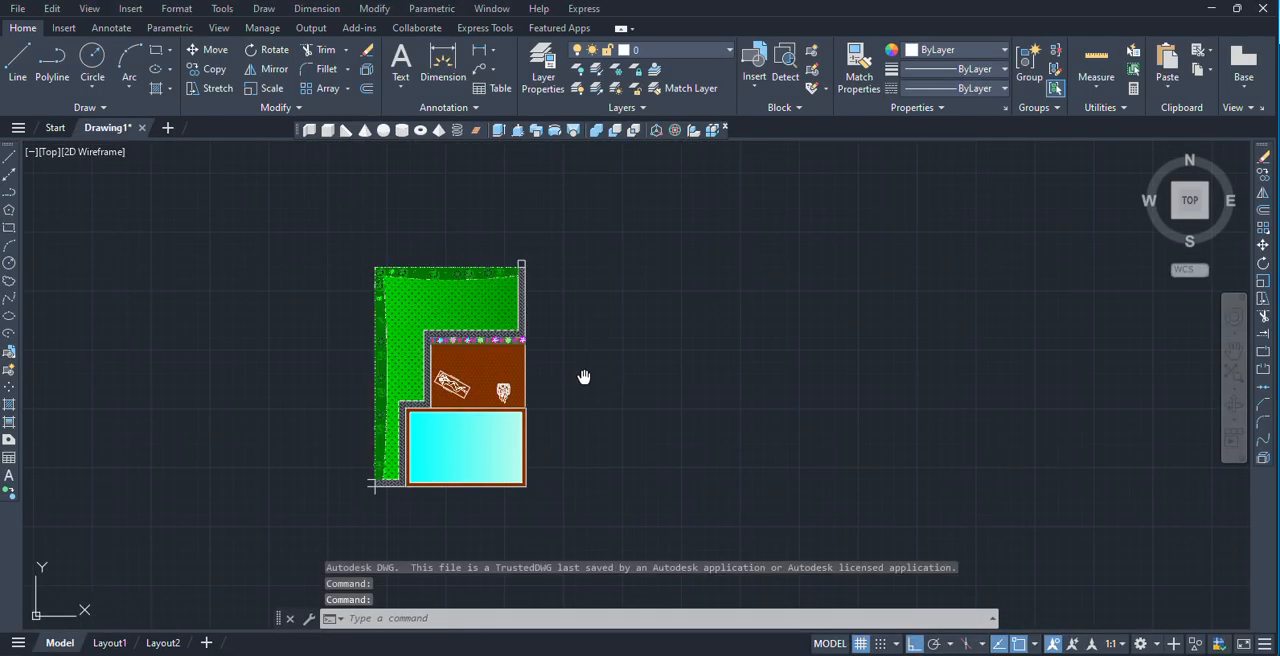
scroll(604, 356, "up", 2)
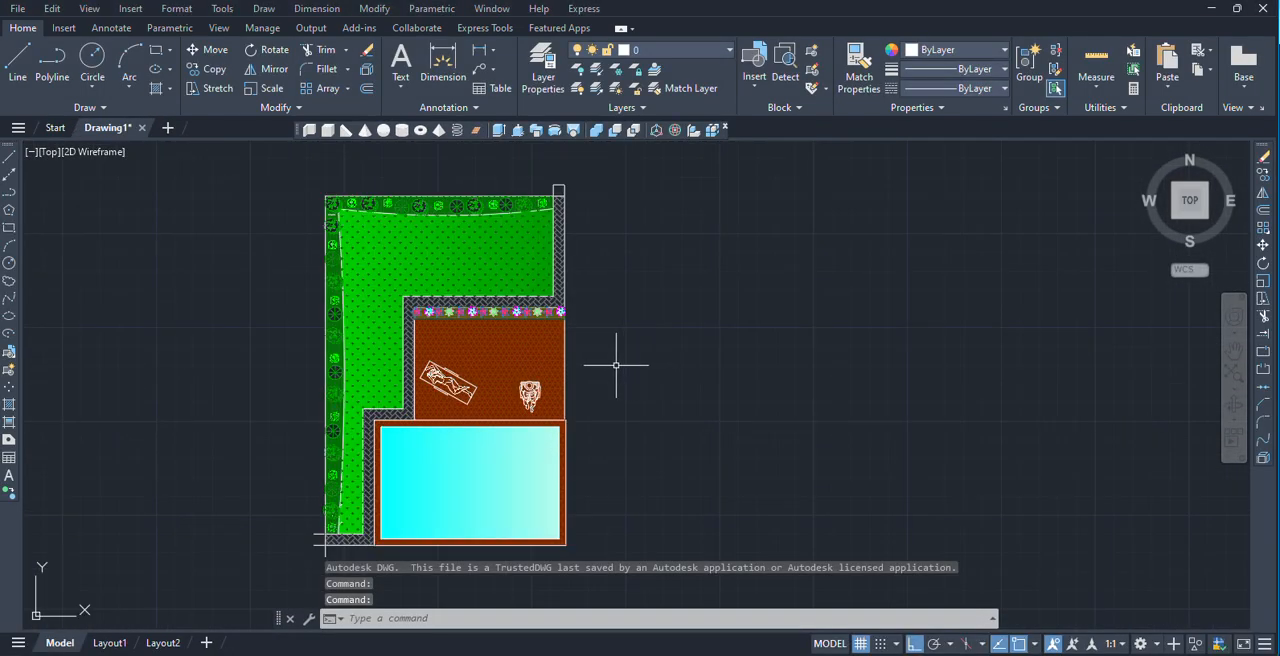
Start plotting the garden plan with the DWG To PDF.pc3 plotter on ISO A4 (210.00 x 297.00 MM) paper.
scroll(614, 362, "down", 2)
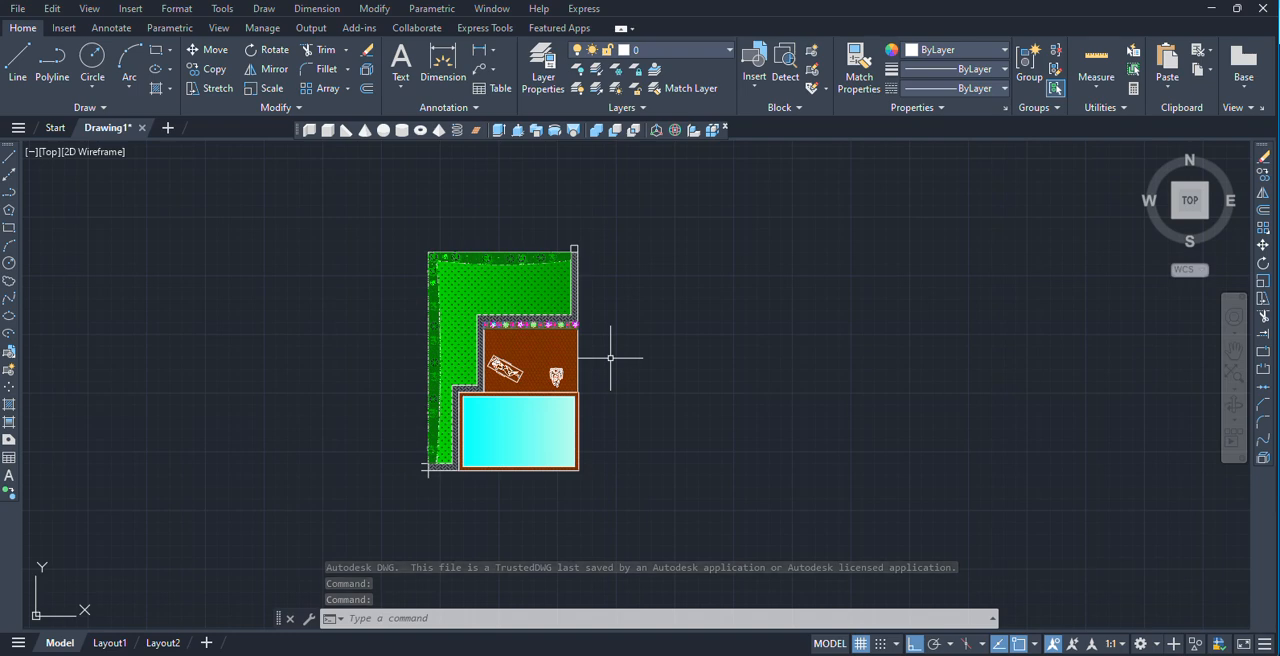
key("ctrl+p")
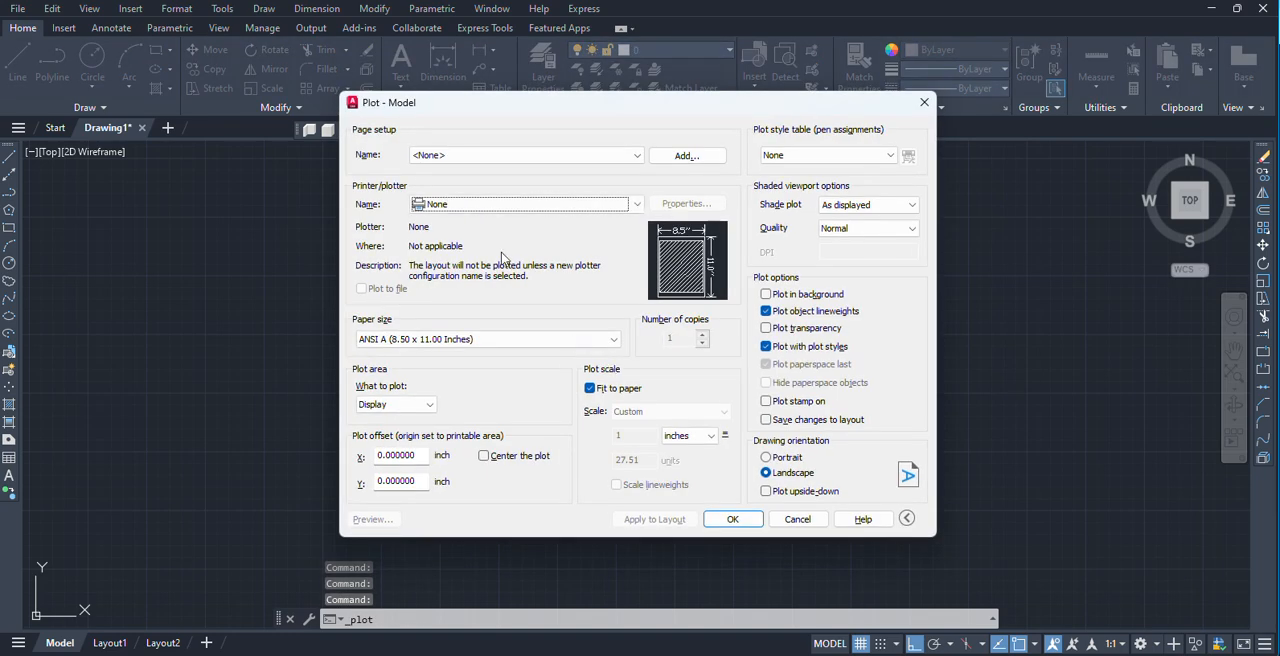
left_click(471, 204)
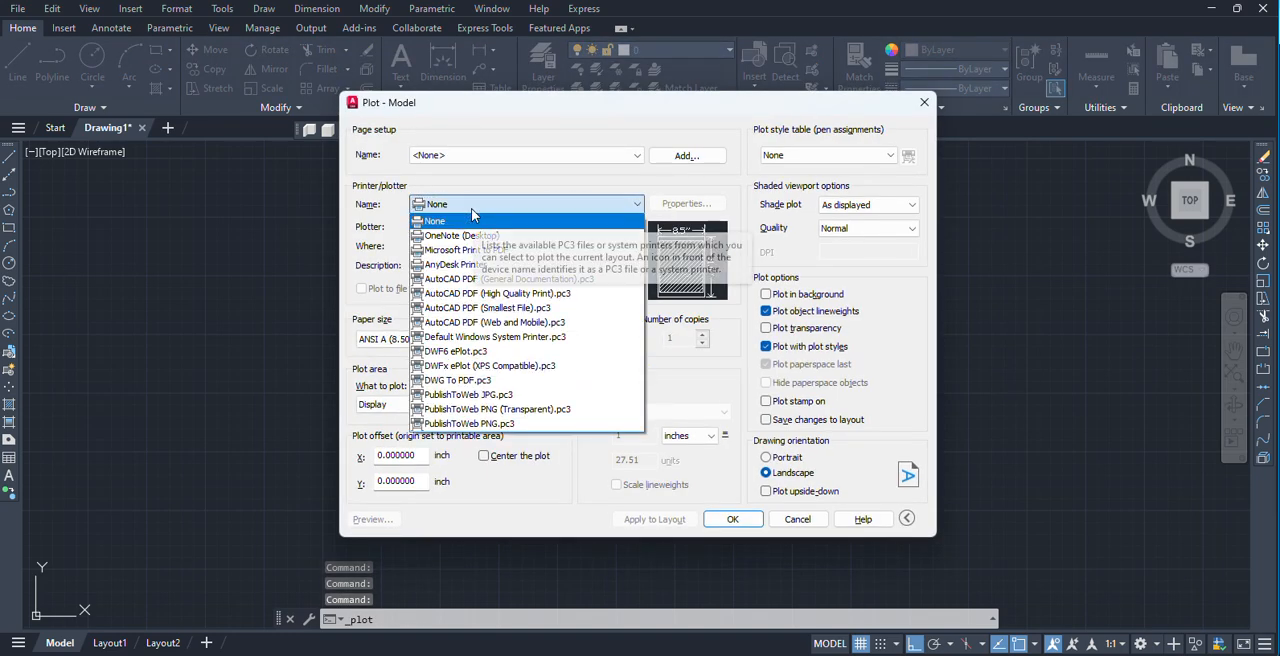
left_click(445, 381)
left_click(433, 340)
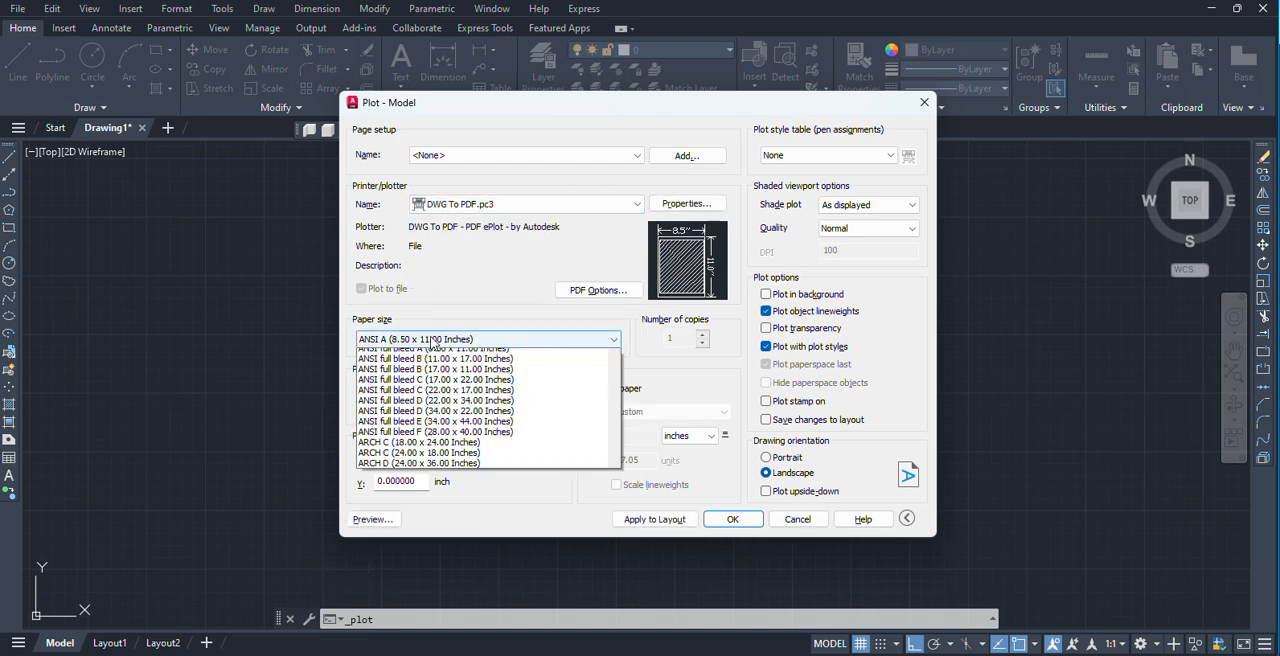
scroll(470, 497, "down", 1)
scroll(470, 497, "down", 8)
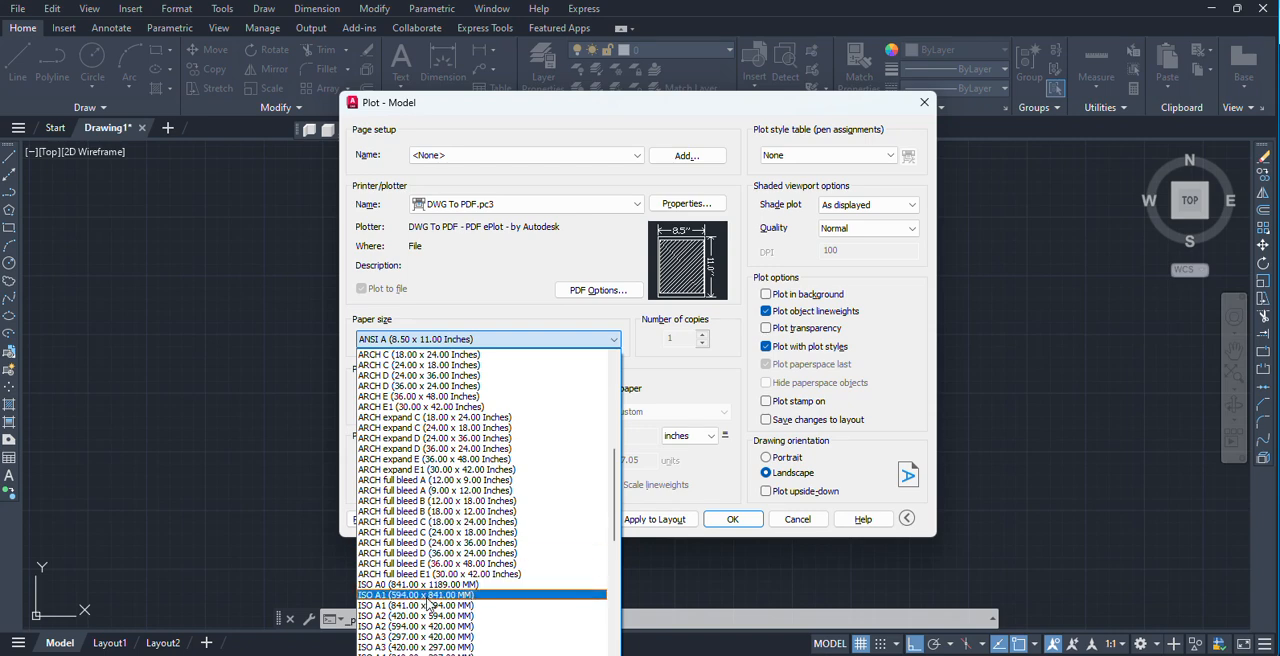
scroll(398, 636, "down", 1)
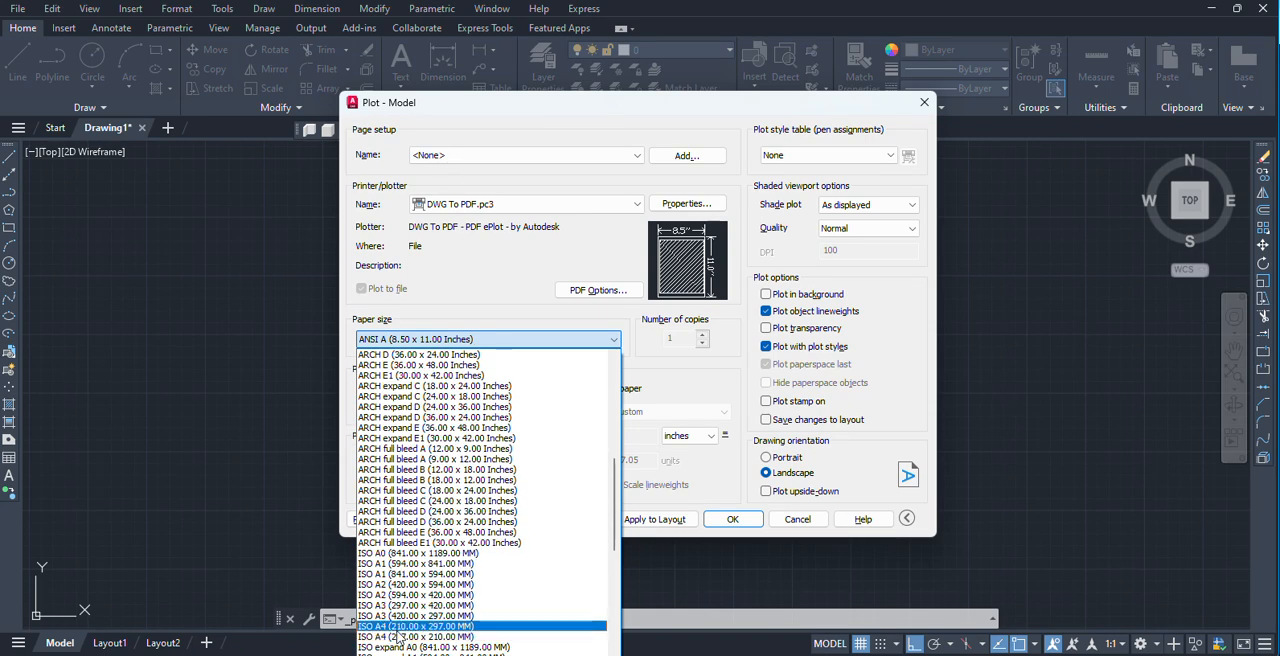
left_click(398, 626)
Set the plot area to a window enclosing the whole garden and pool plan.
left_click(396, 404)
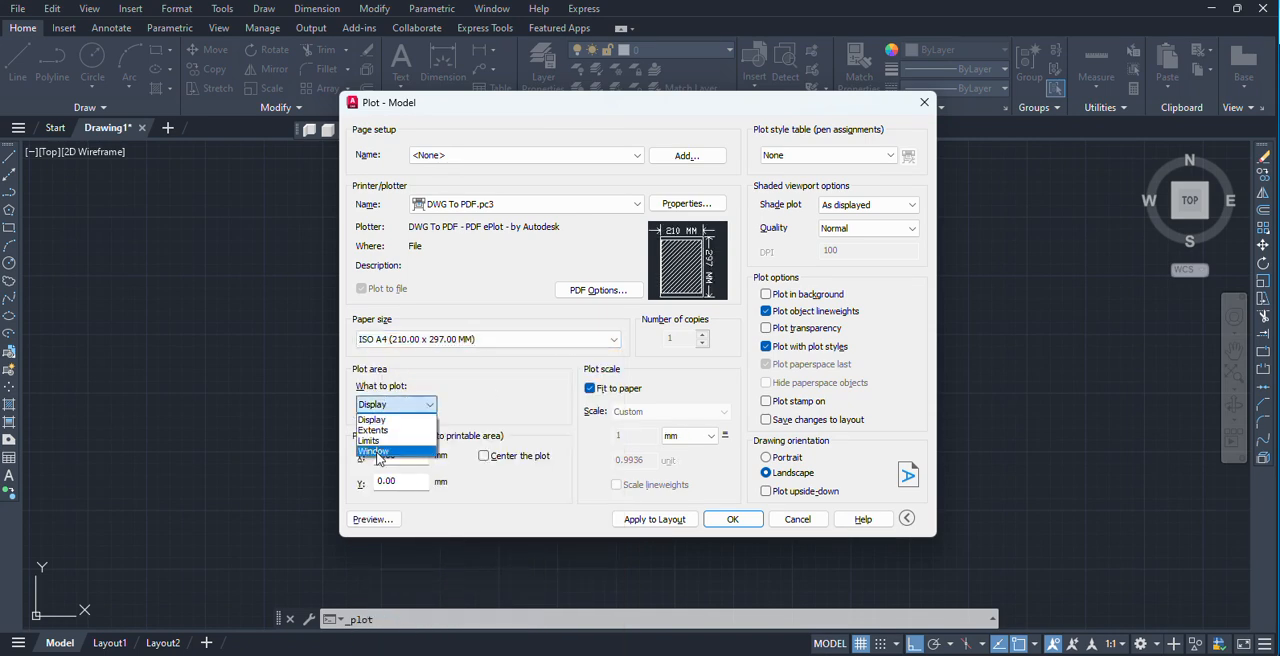
left_click(378, 451)
left_click(408, 235)
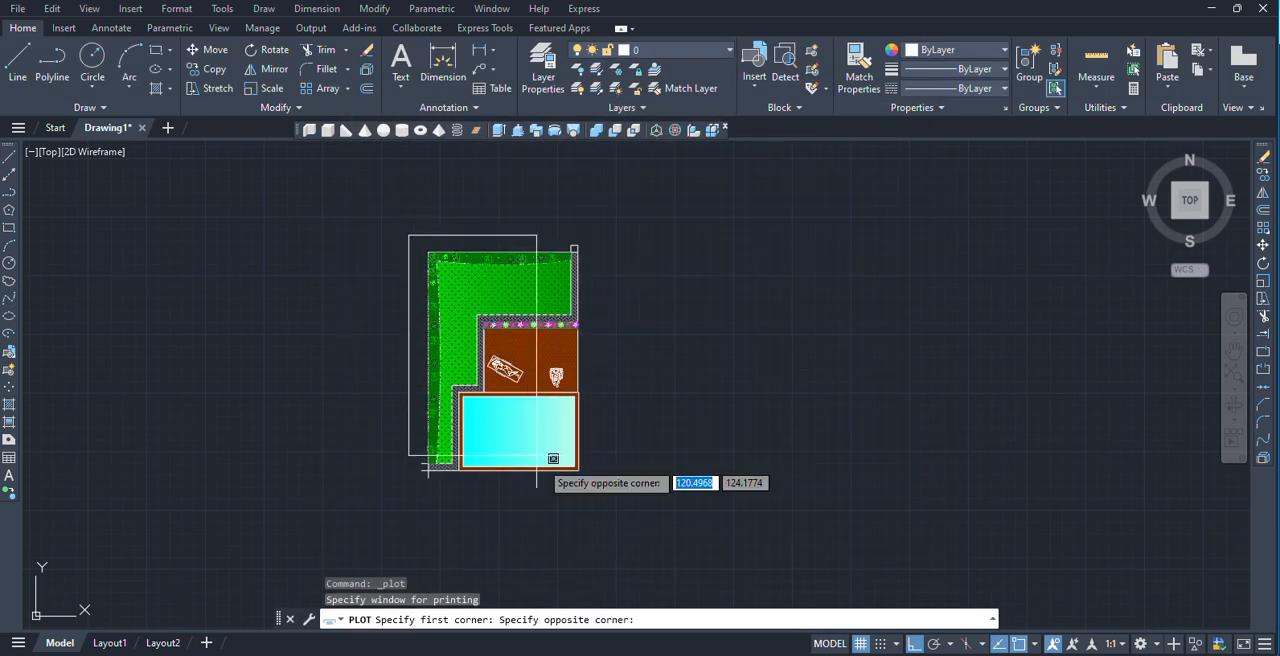
left_click(592, 492)
Center the plot on the page in portrait orientation and check the plot preview.
left_click(485, 456)
left_click(779, 462)
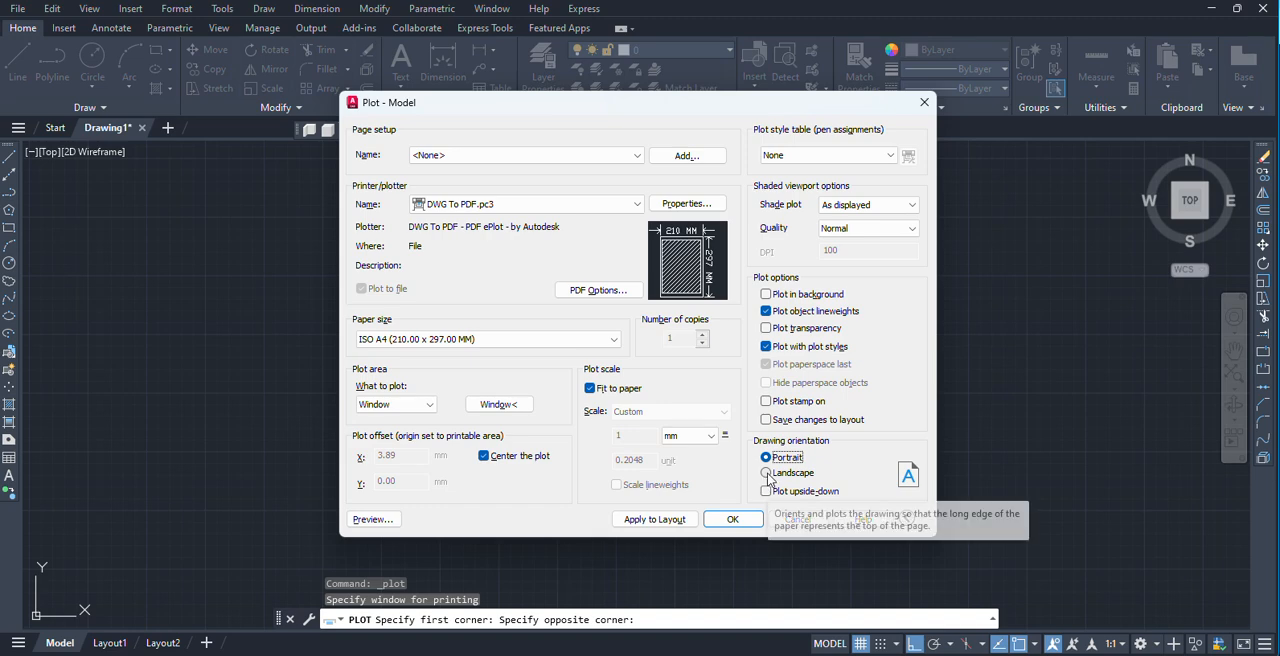
left_click(766, 473)
left_click(767, 458)
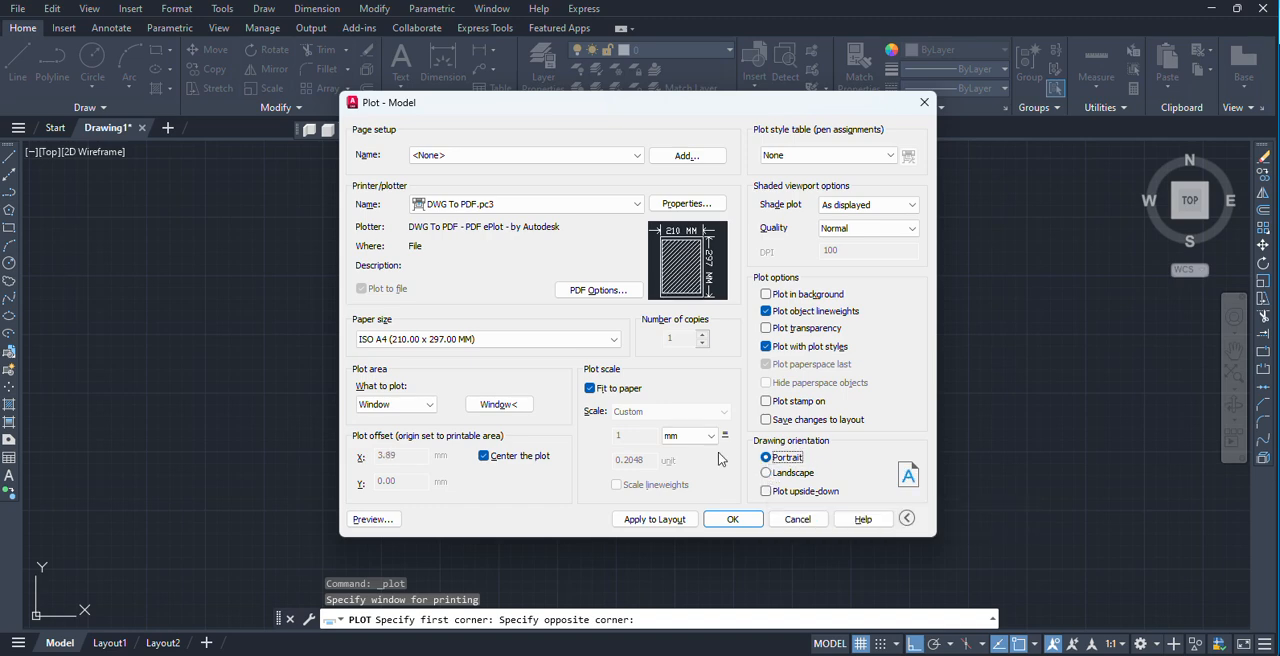
left_click(360, 519)
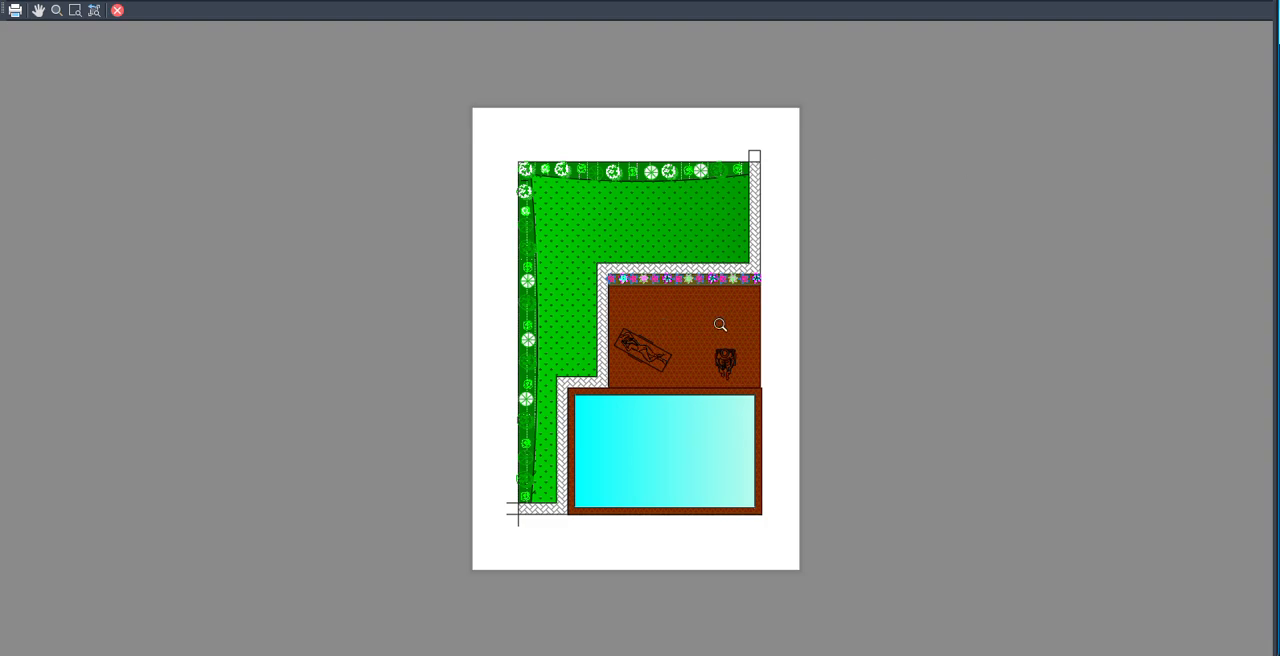
key("Escape")
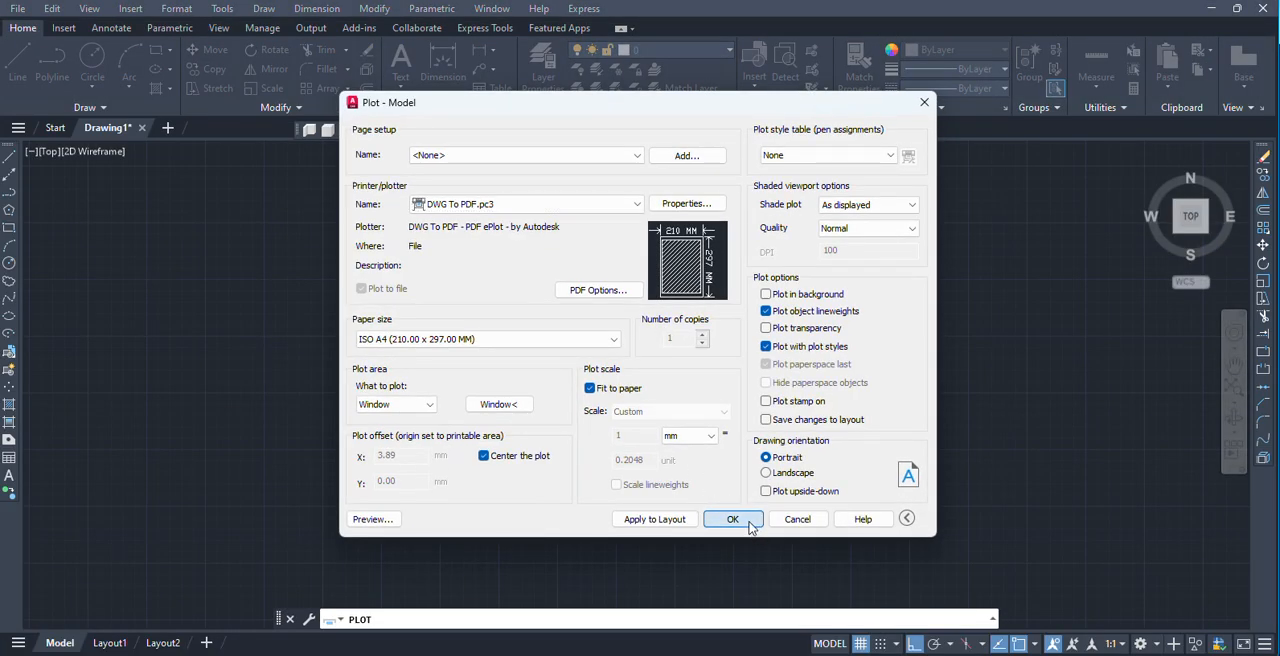
Plot the drawing to a PDF file named dfgsdfgfdgsdfgsdfgdfg on the Desktop.
left_click(733, 519)
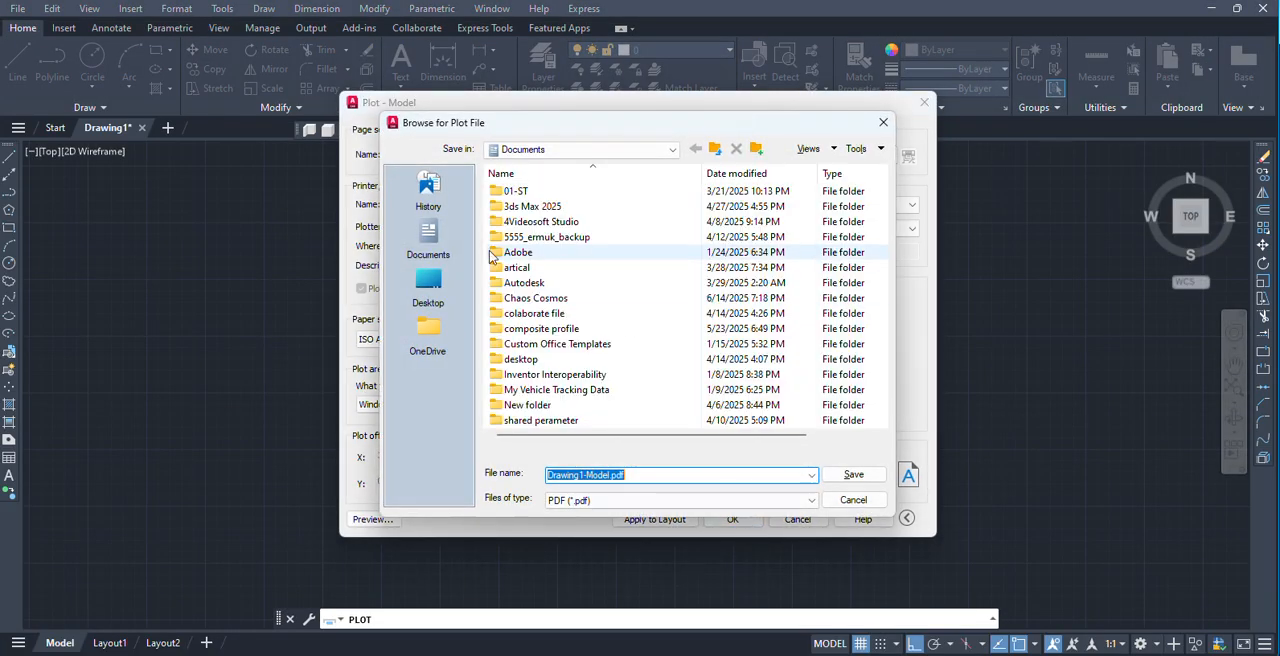
left_click(428, 285)
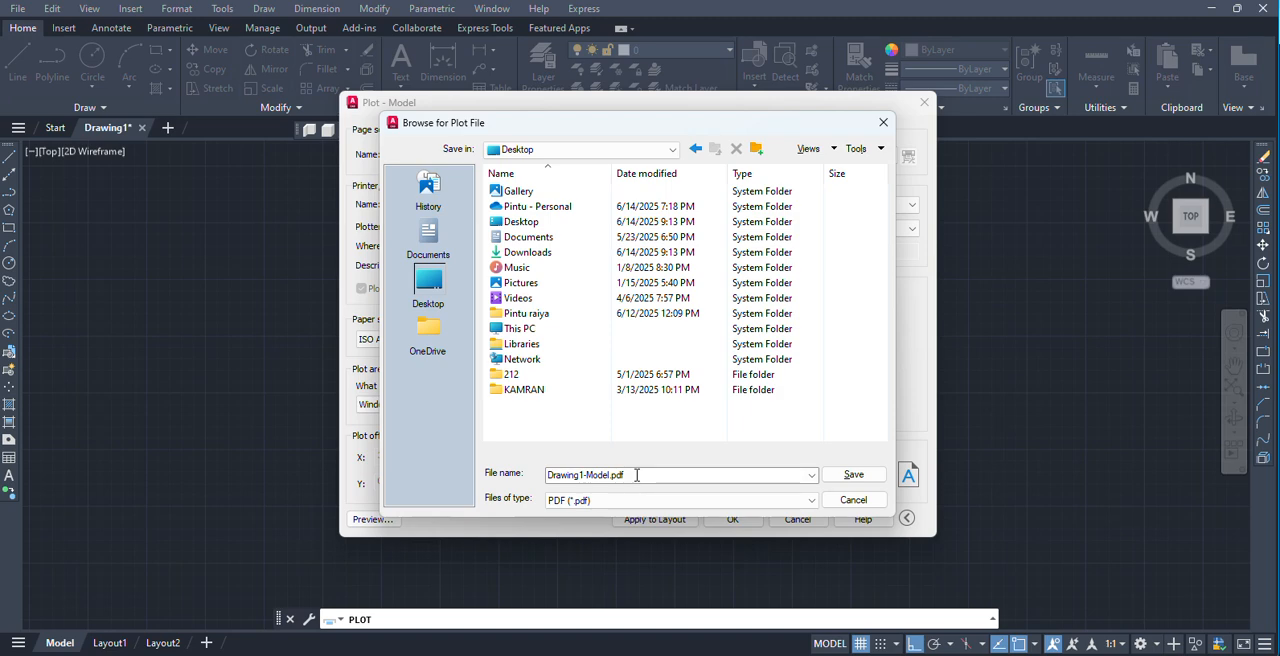
double_click(636, 475)
type("dfgsdfgfdgsdfgsdfgdfg")
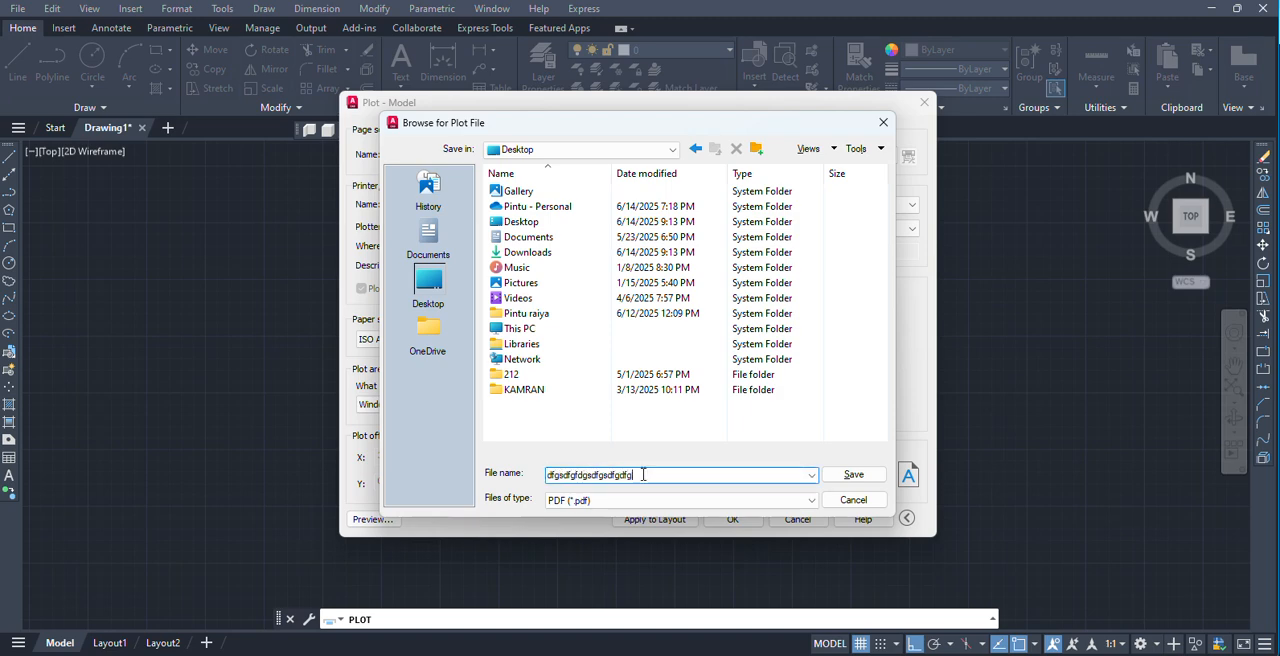
left_click(853, 474)
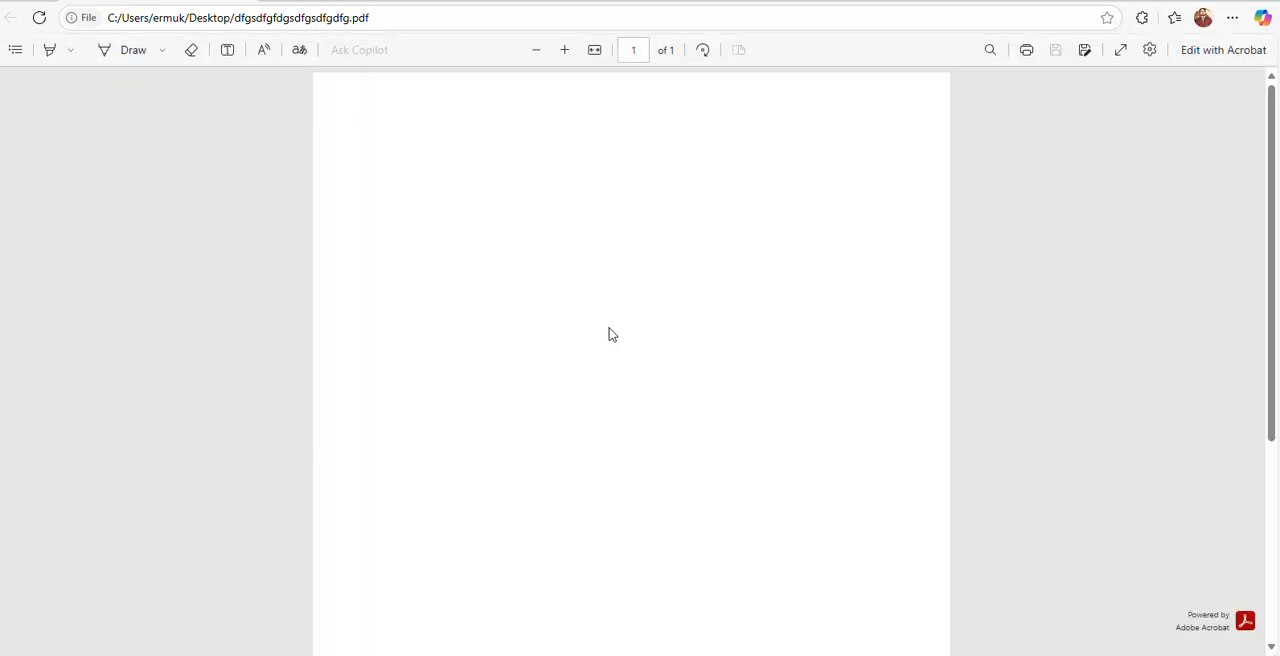
Look through the plotted PDF page from top to bottom and close the viewer.
scroll(609, 329, "down", 3)
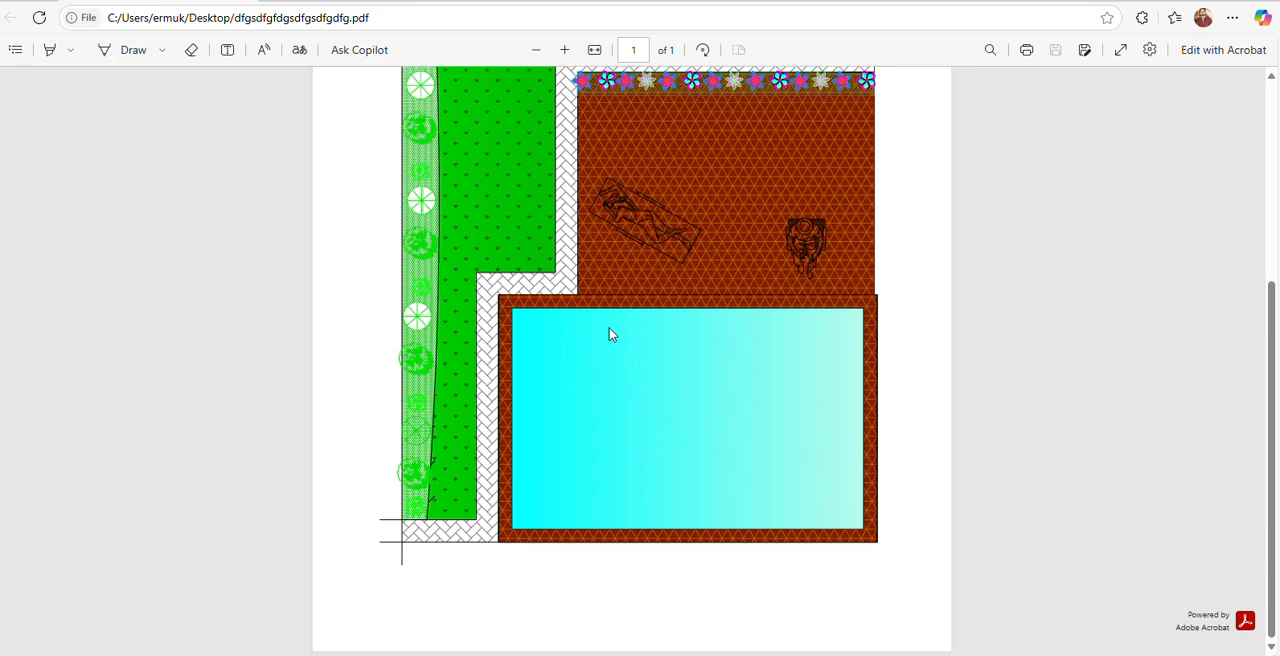
scroll(609, 334, "up", 3)
scroll(609, 334, "down", 3)
scroll(612, 335, "up", 3)
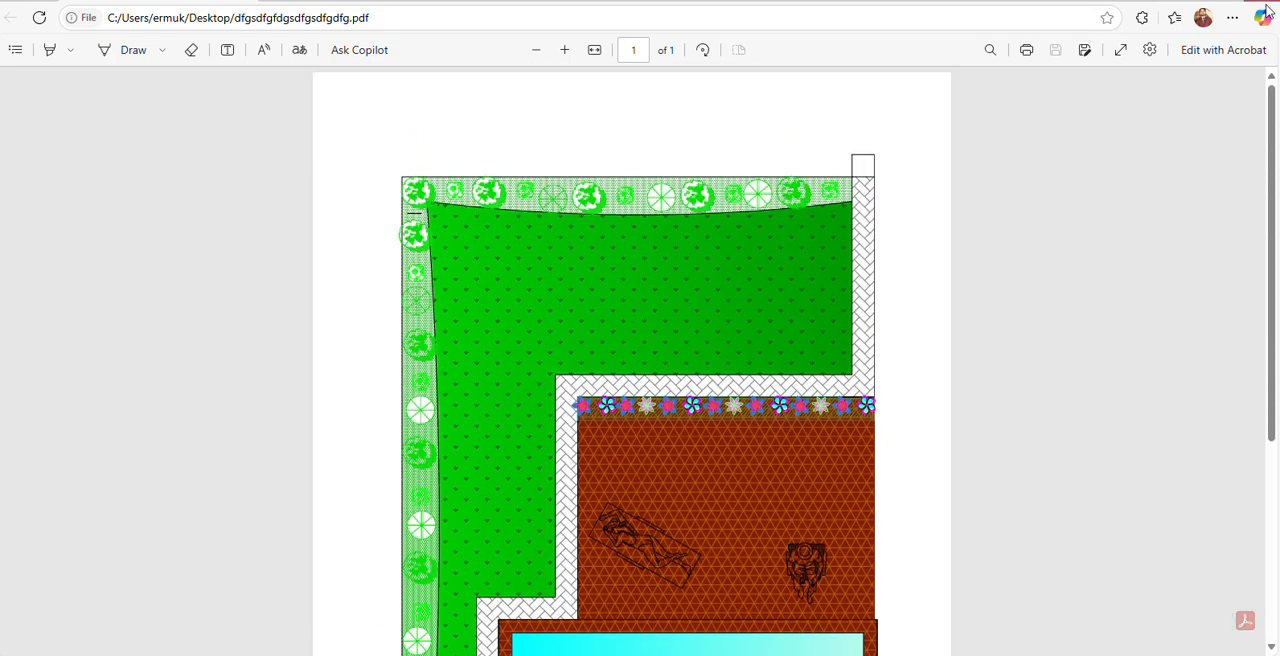
left_click(1270, 5)
Choose the image 2810e0fa59f08b6583249f41796694f0 from the Desktop to attach as a raster image reference.
left_click(134, 10)
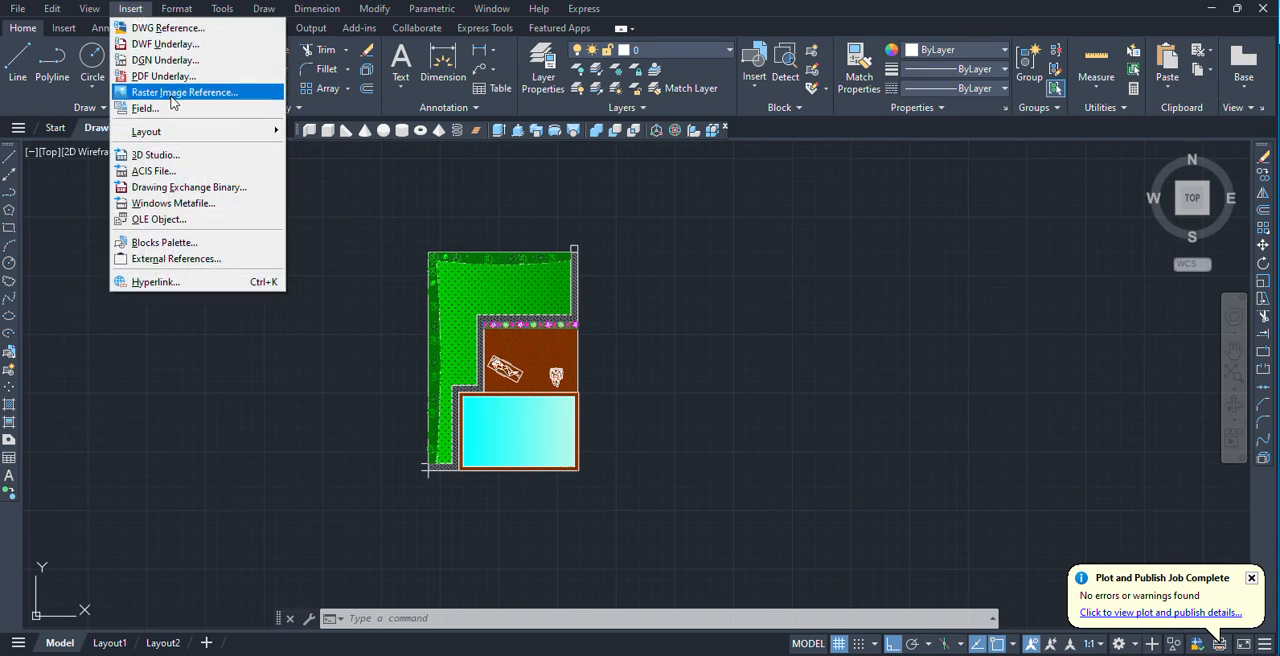
left_click(811, 339)
left_click(831, 300)
scroll(775, 312, "down", 5)
middle_click_drag(758, 320, 342, 337)
left_click(128, 10)
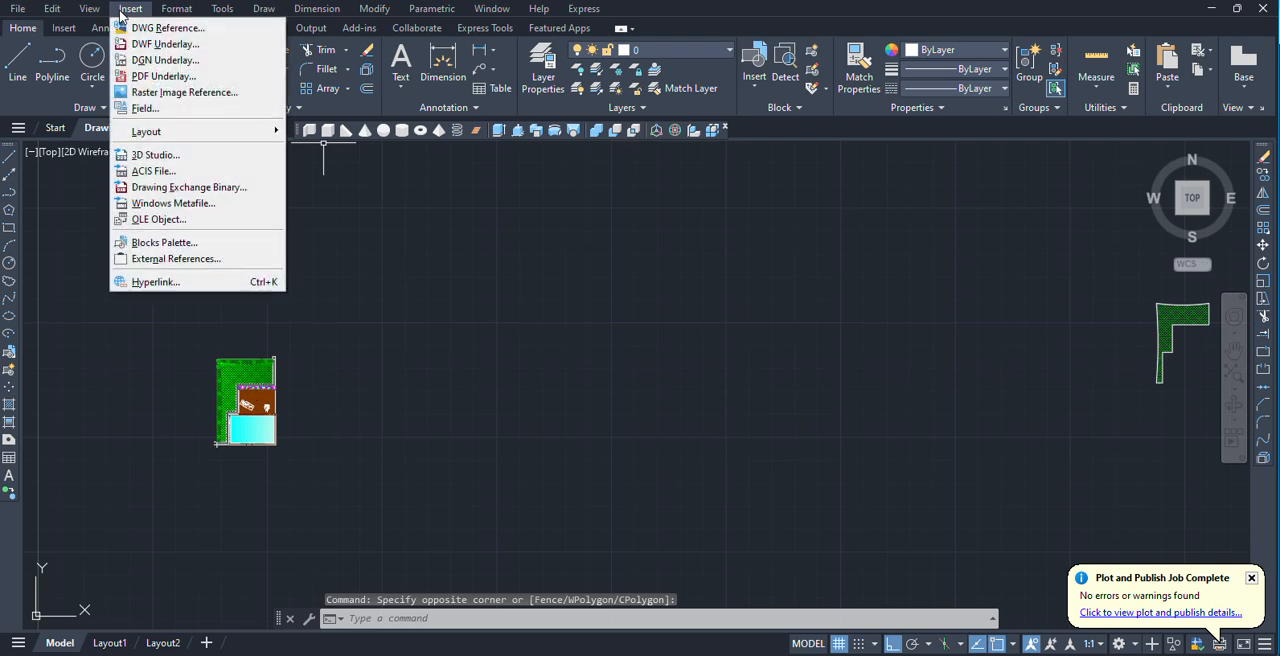
left_click(160, 92)
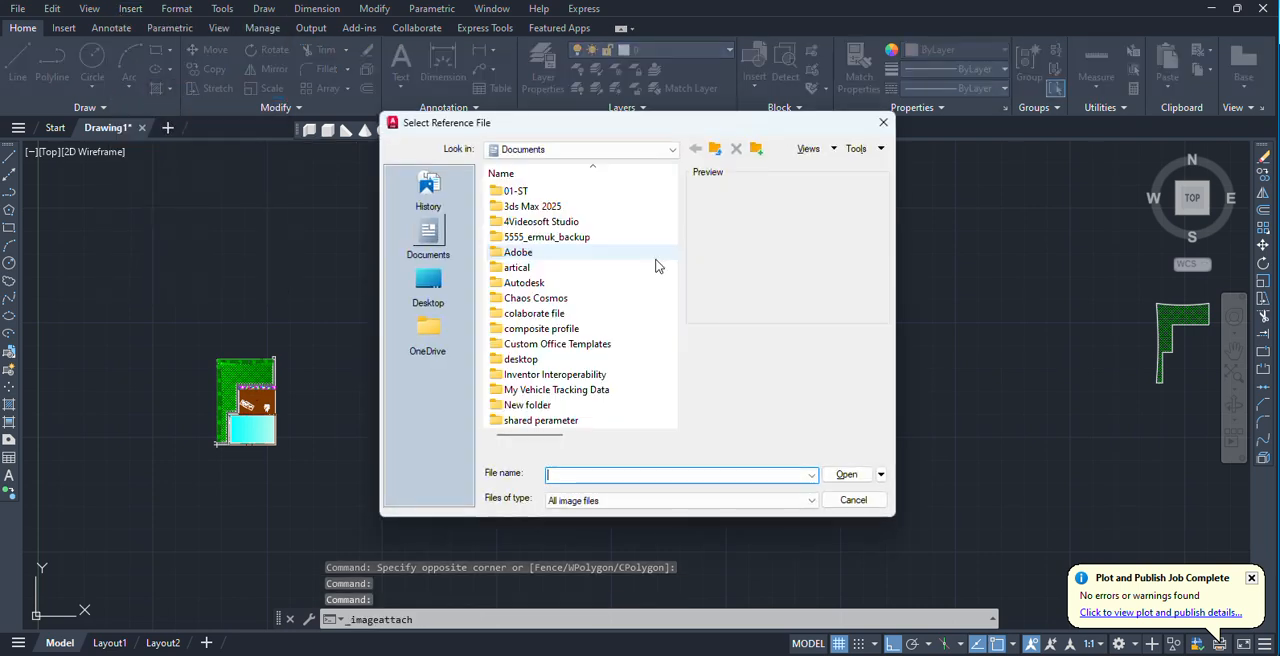
left_click(430, 282)
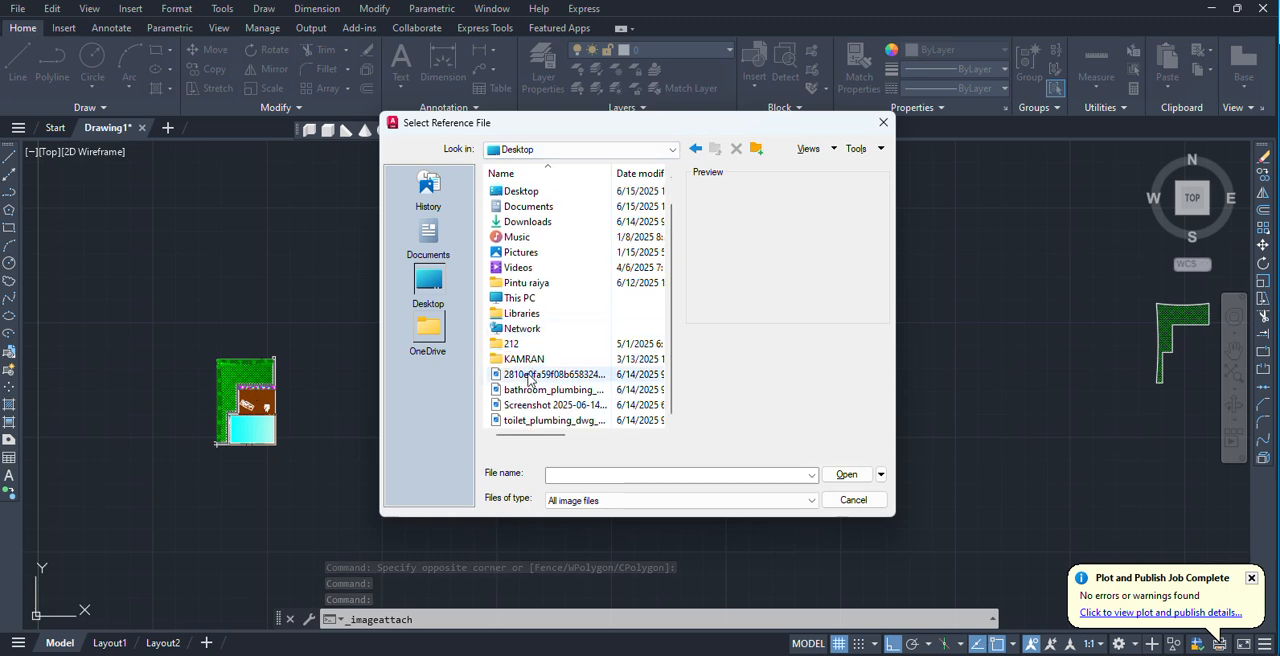
left_click(530, 376)
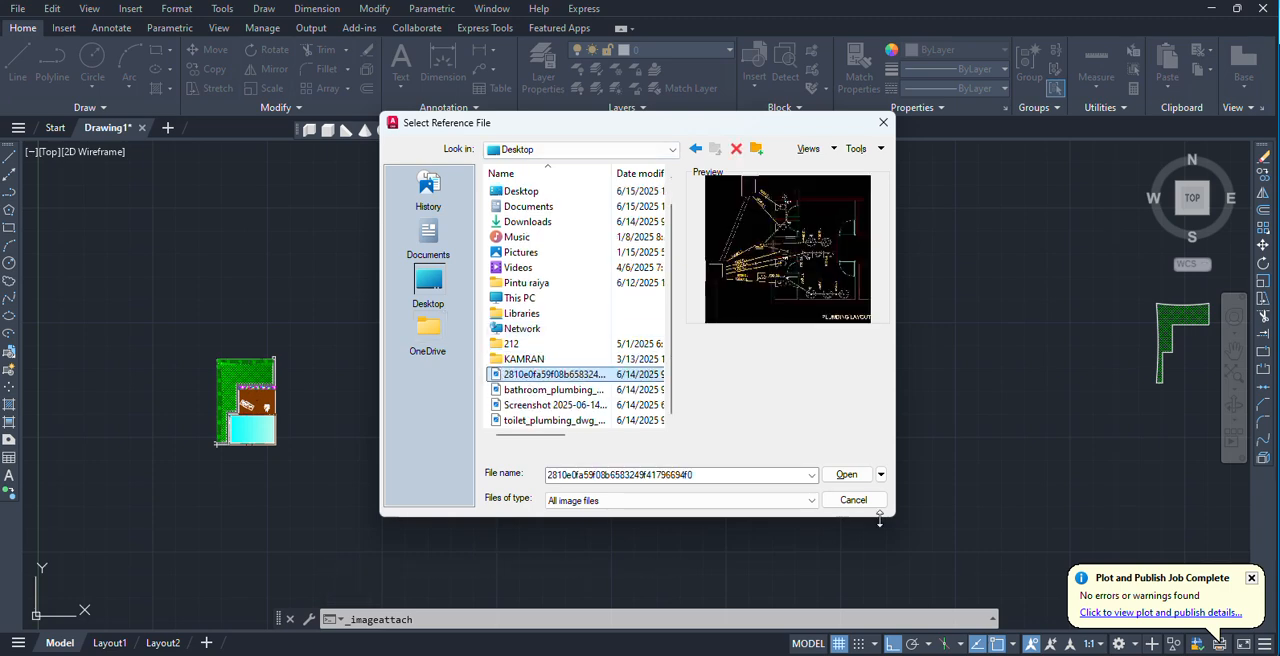
left_click(846, 475)
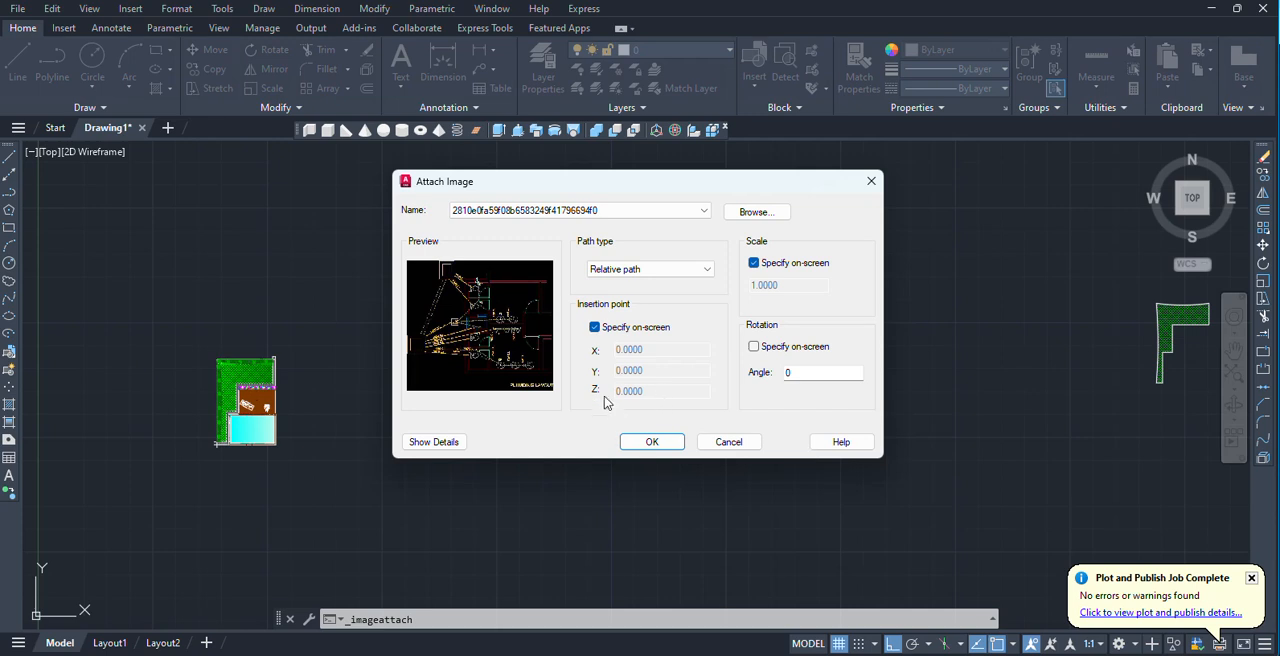
Enable on-screen rotation and place the image in the empty area beside the garden plan, picking insertion point, scale and rotation there.
left_click(754, 347)
left_click(656, 443)
left_click(449, 292)
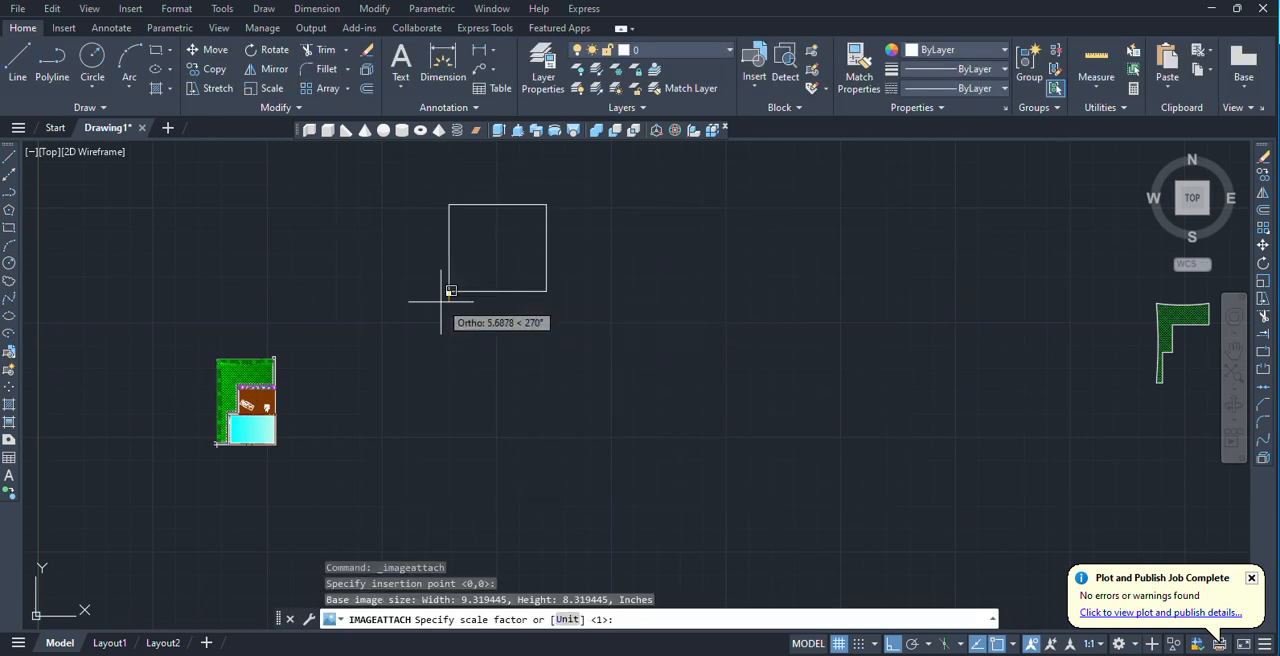
left_click(438, 298)
left_click(511, 285)
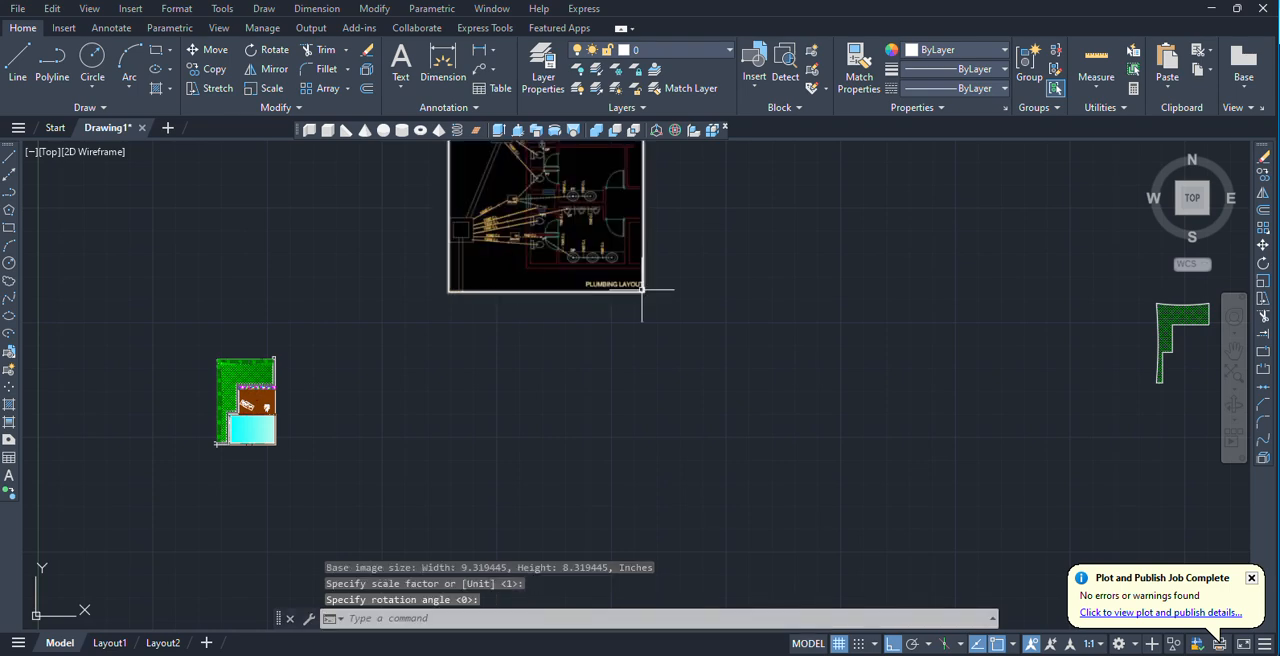
Examine the attached plumbing layout image up close and as a whole.
scroll(480, 400, "down", 2)
scroll(570, 290, "up", 6)
middle_click_drag(569, 310, 542, 400)
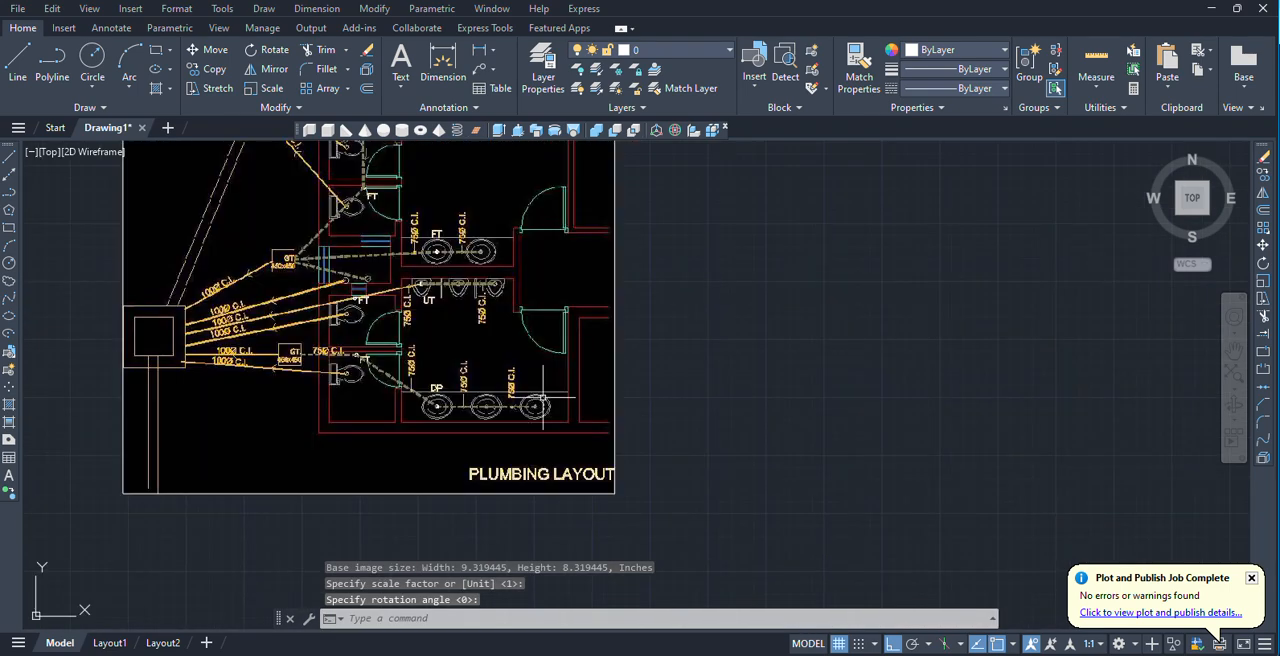
middle_click_drag(511, 288, 477, 359)
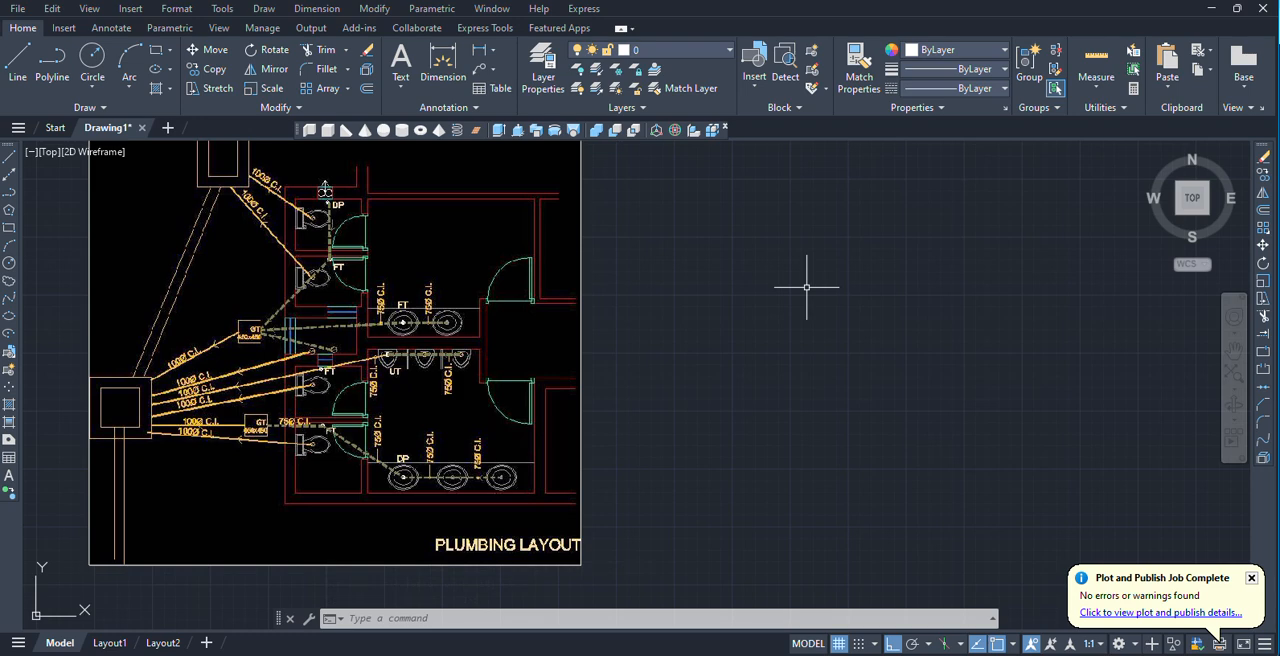
scroll(806, 287, "down", 4)
scroll(808, 280, "up", 2)
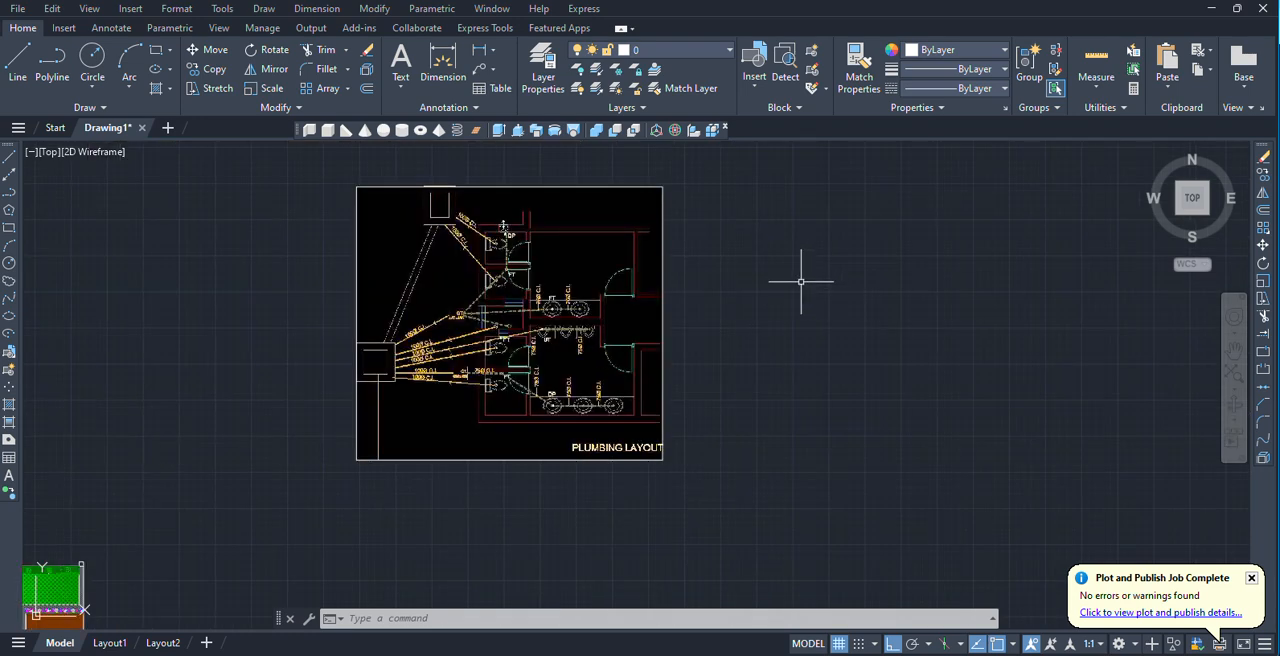
middle_click_drag(800, 281, 700, 289)
scroll(631, 292, "up", 2)
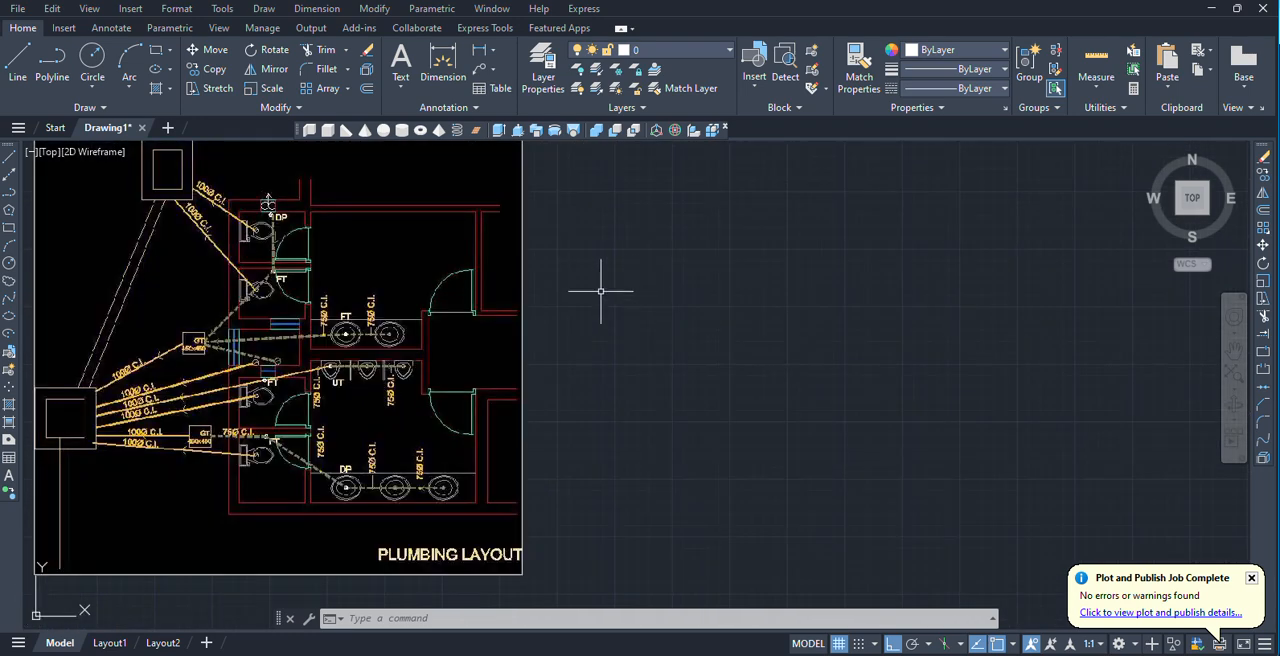
Start attaching a DWG reference and preview the drawings 01_Horizontal Alignment and 02-Road Task from a Desktop folder.
left_click(127, 10)
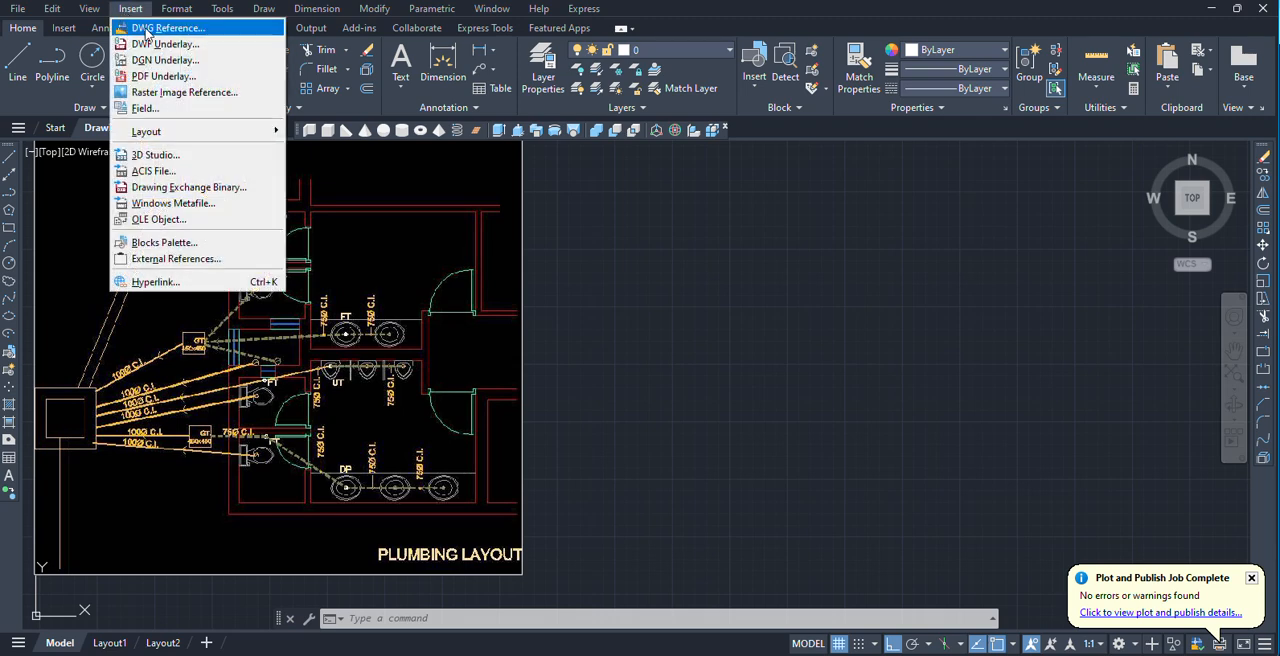
left_click(147, 34)
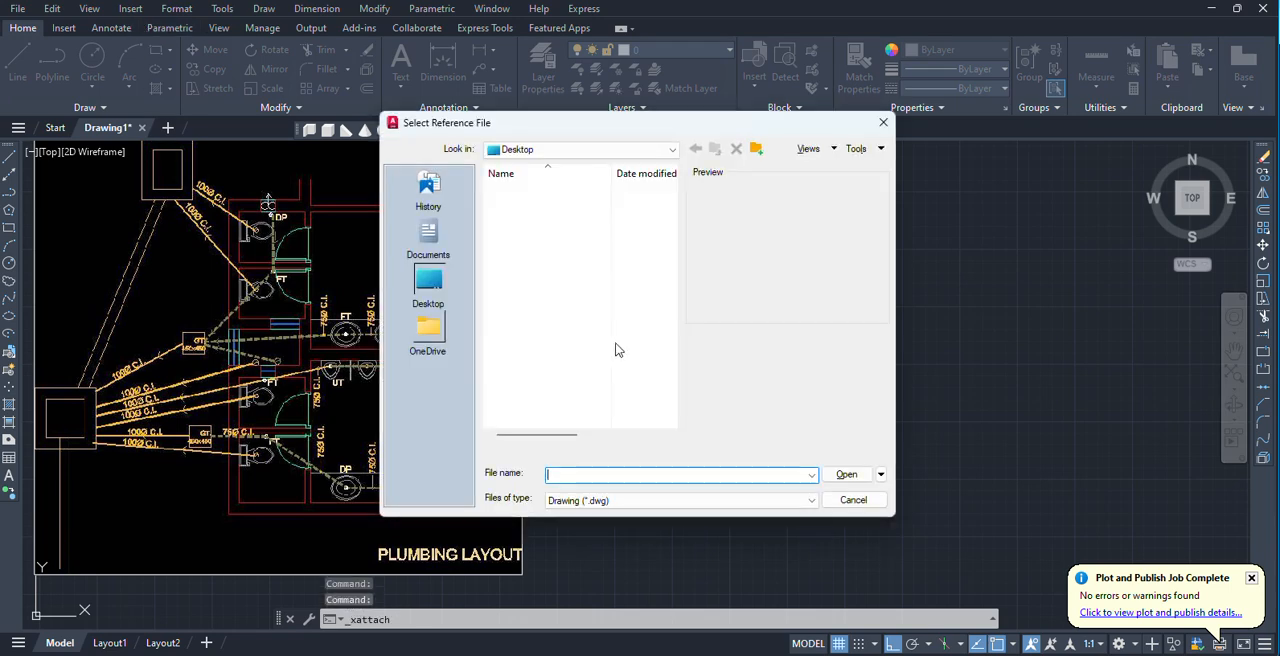
double_click(522, 390)
left_click(540, 192)
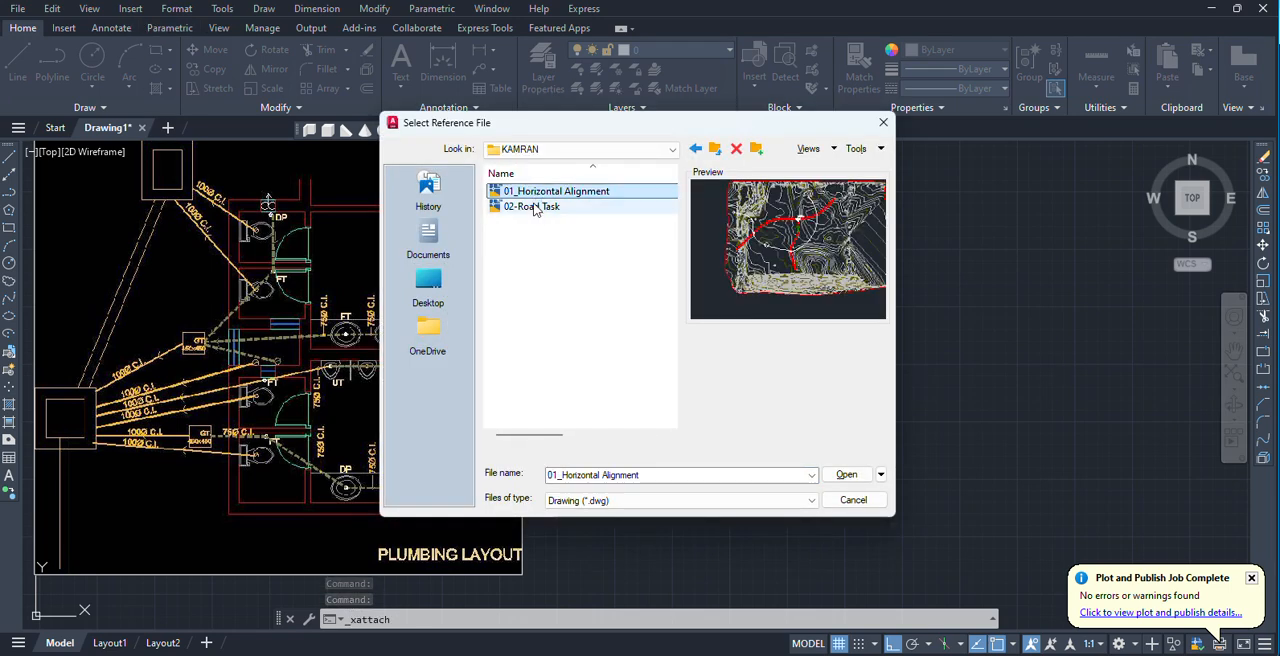
left_click(536, 207)
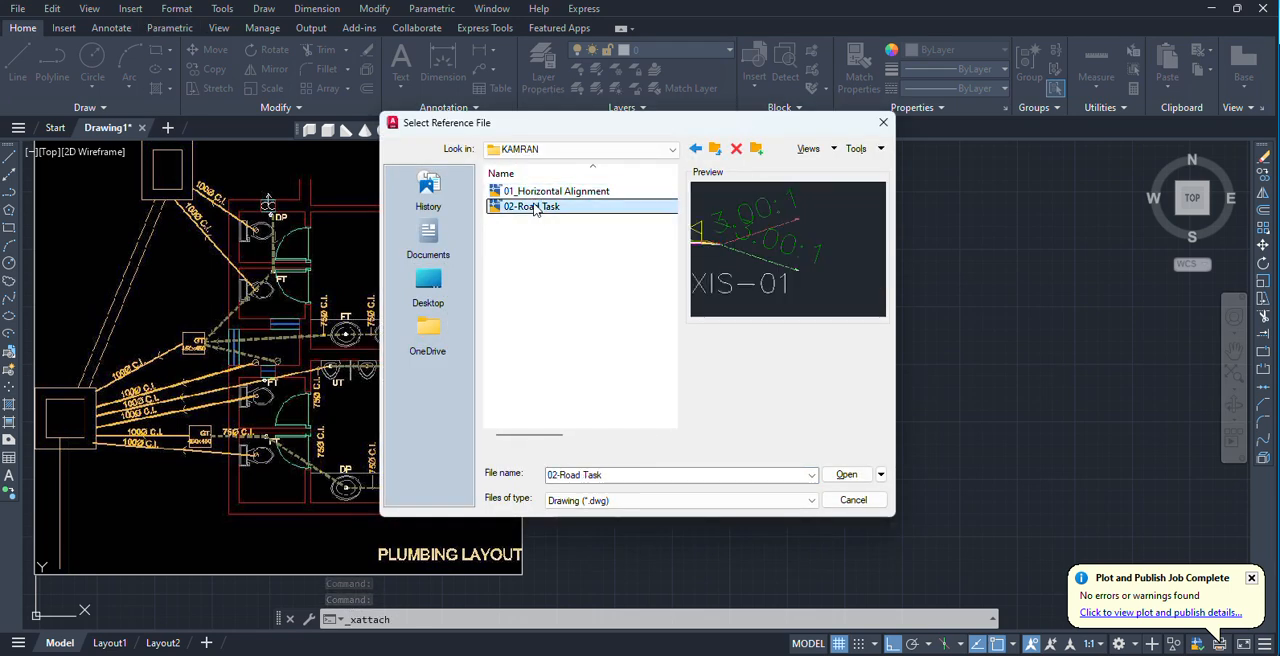
Choose the ornamental_trees drawing from the Downloads folder as the DWG reference, previewing the camping drawing first.
left_click(695, 148)
double_click(564, 379)
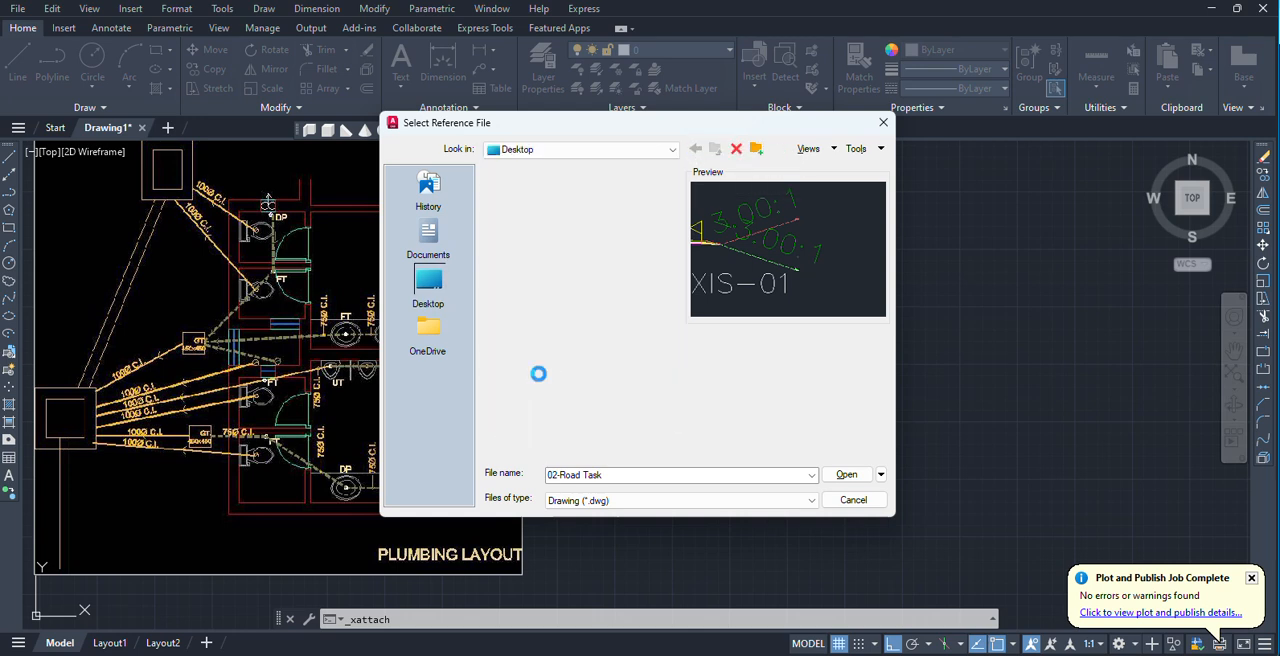
left_click(438, 303)
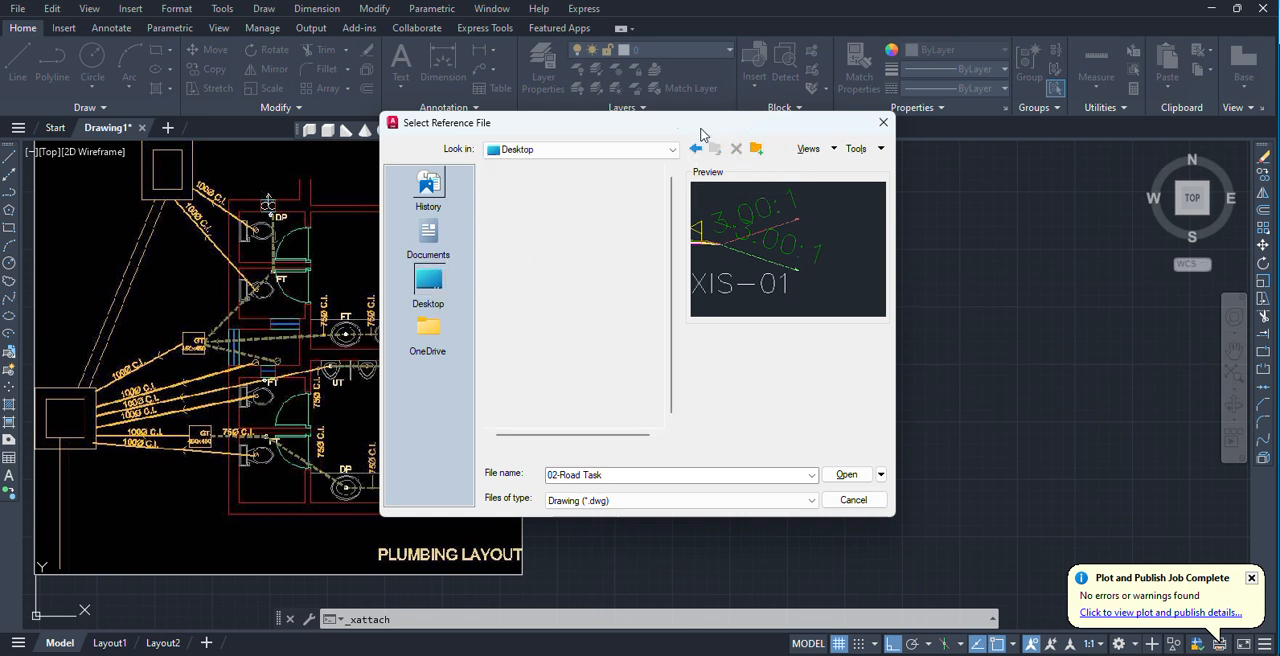
left_click(630, 149)
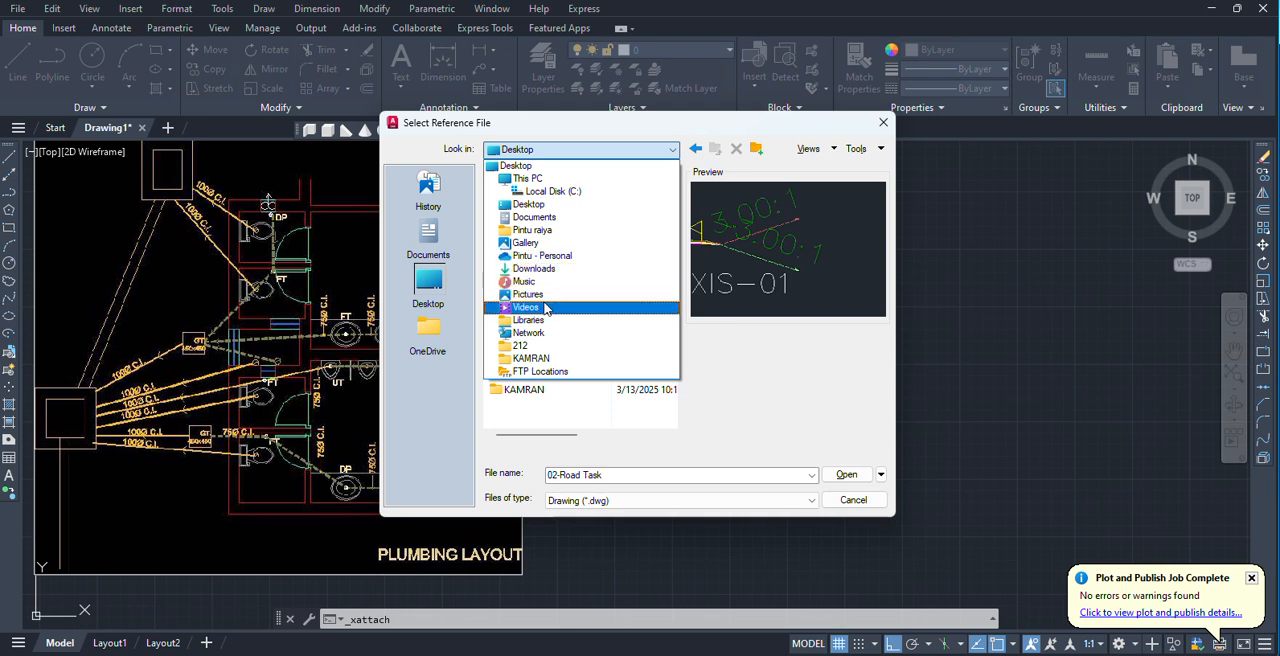
left_click(533, 268)
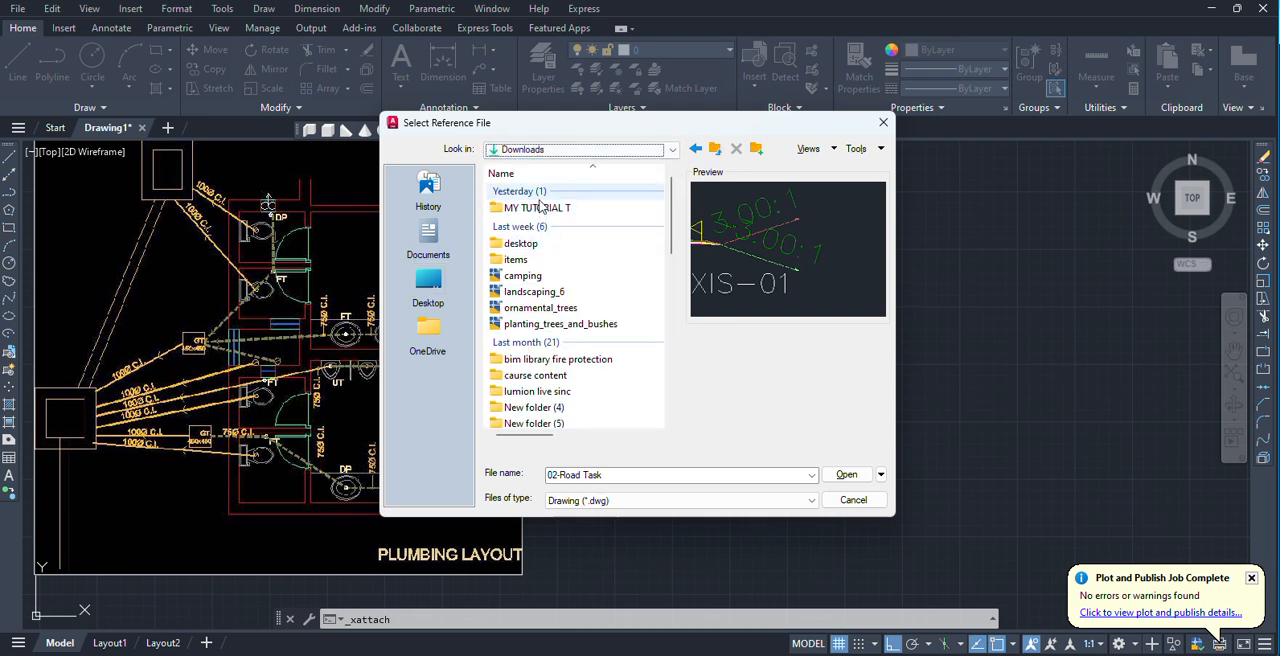
left_click(522, 275)
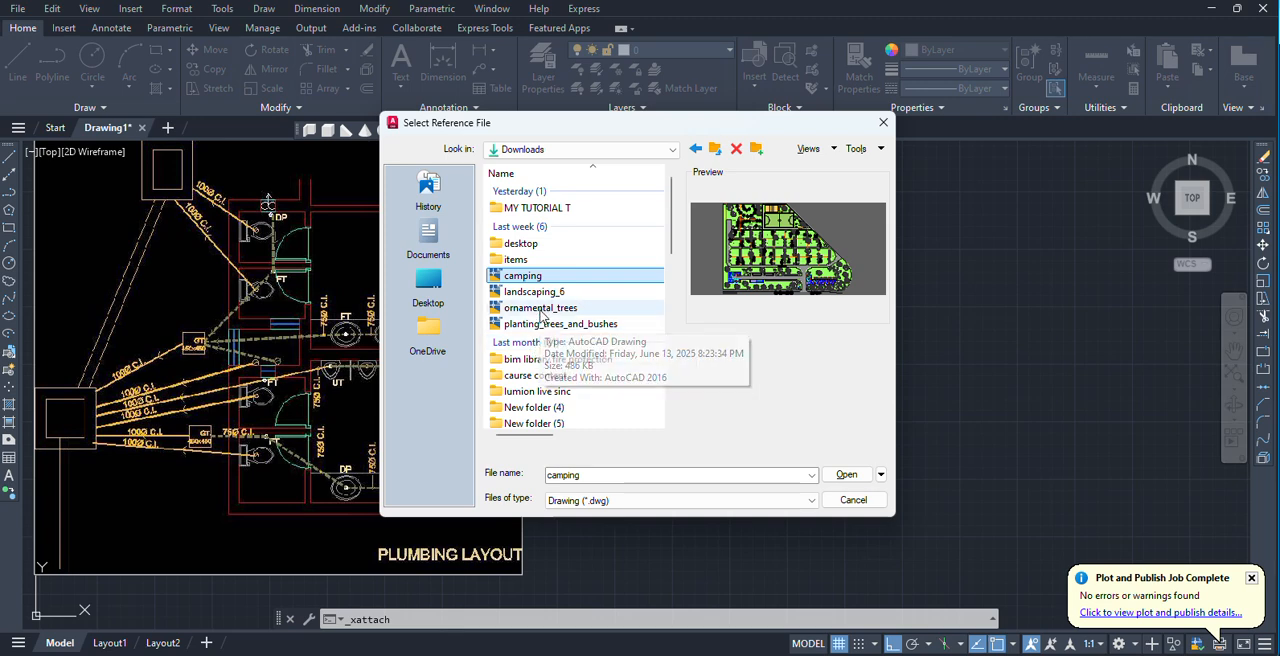
left_click(540, 308)
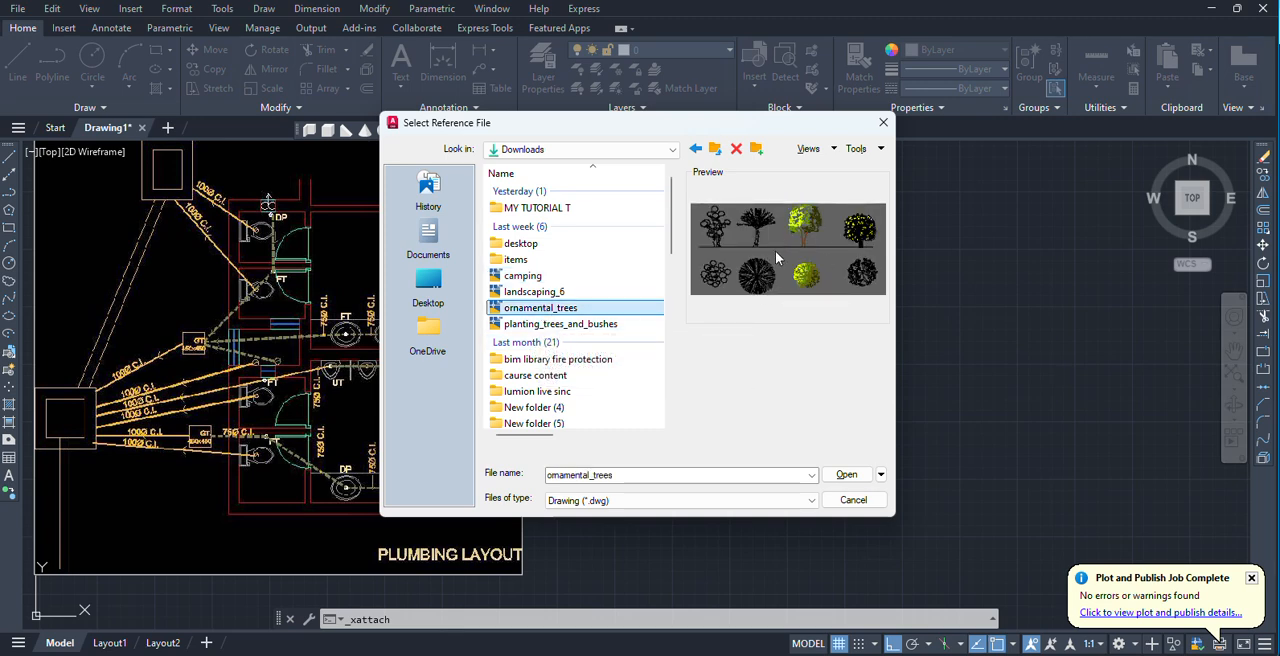
left_click(846, 475)
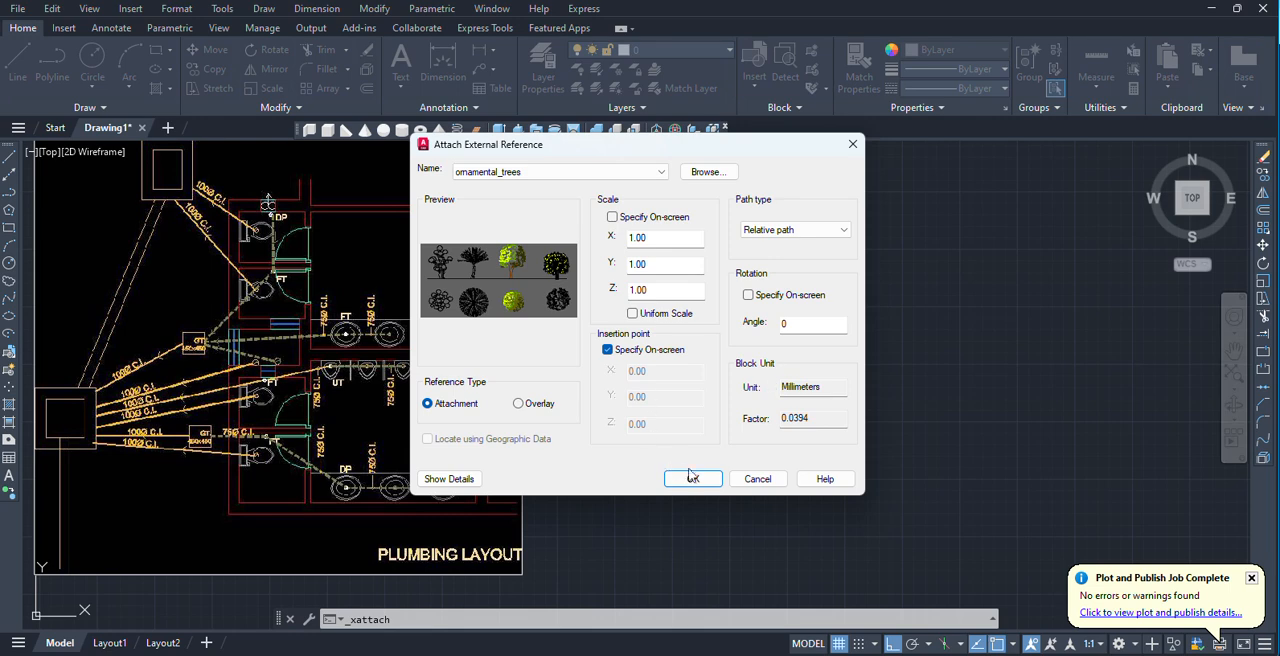
Enable on-screen rotation and place the ornamental_trees reference unrotated in the empty area above the plumbing image and garden plan.
left_click(748, 298)
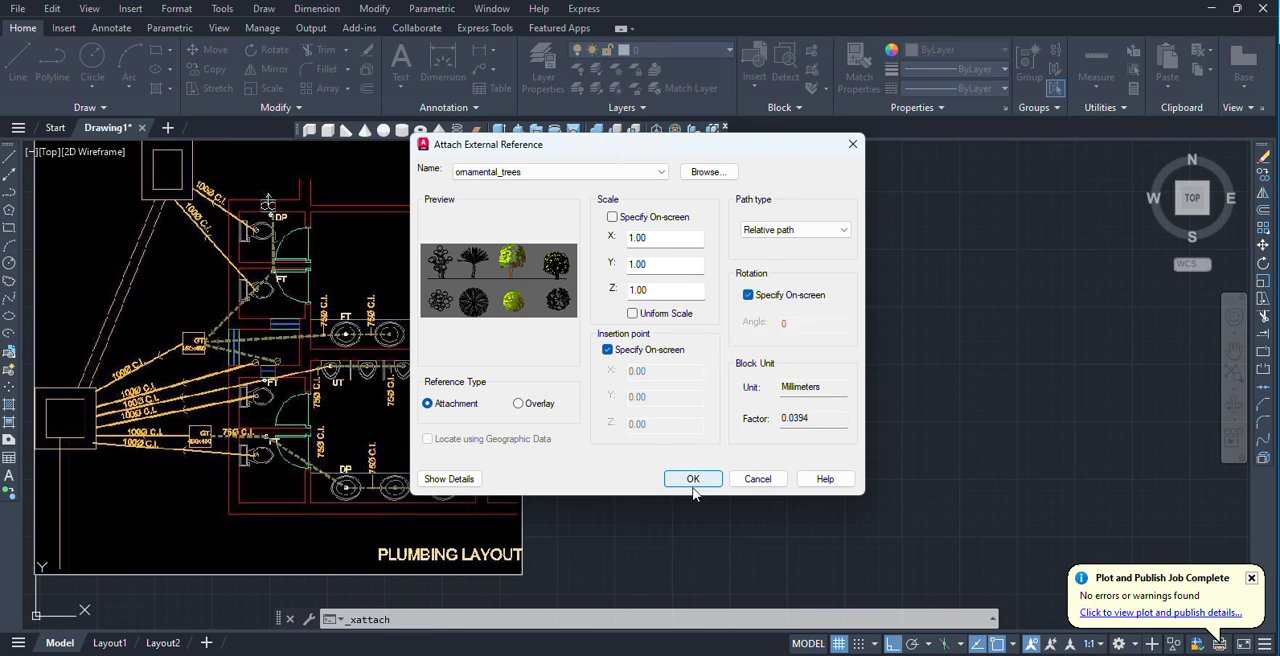
left_click(693, 480)
scroll(363, 432, "down", 6)
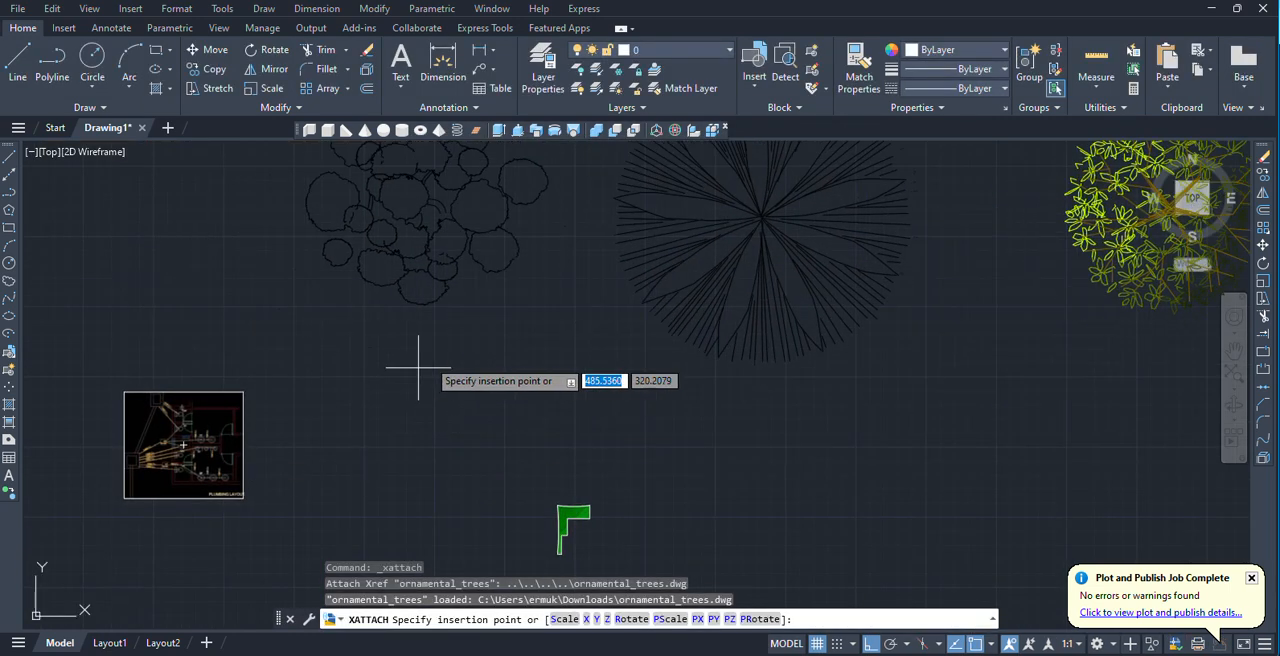
scroll(423, 360, "down", 6)
left_click(455, 343)
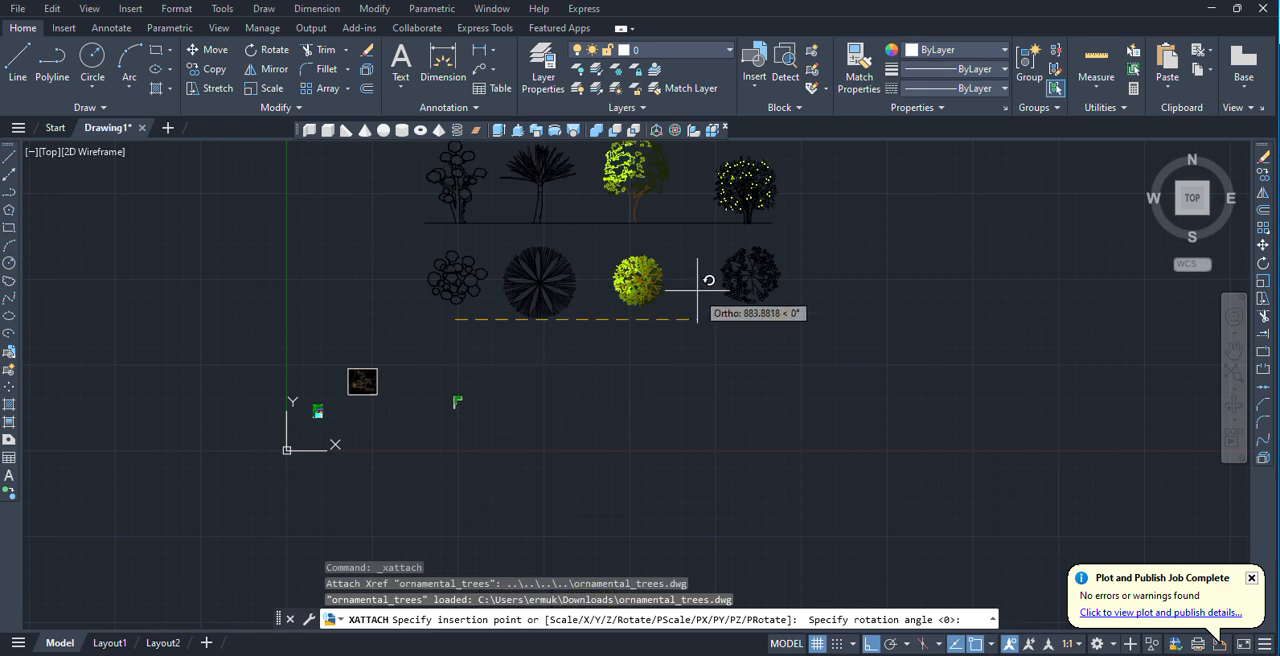
left_click(706, 282)
Examine the attached tree reference up close, selecting it to check that it behaves as one object and clearing the selection.
scroll(646, 277, "down", 3)
scroll(548, 311, "up", 4)
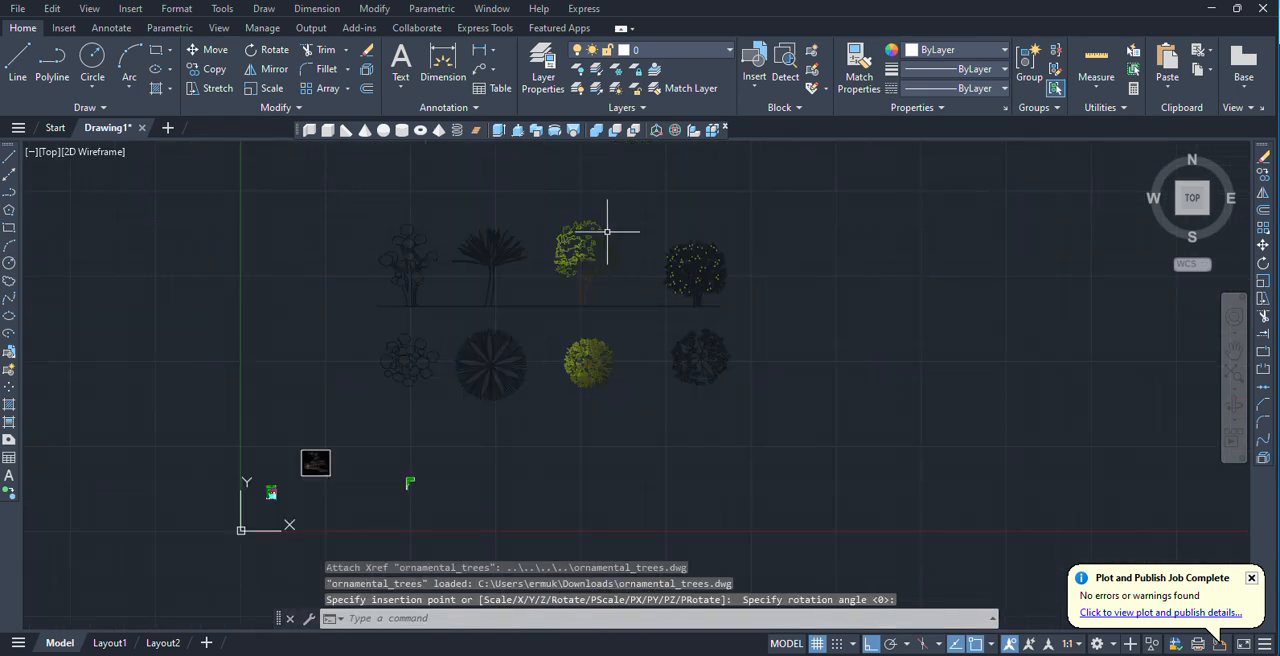
left_click(604, 272)
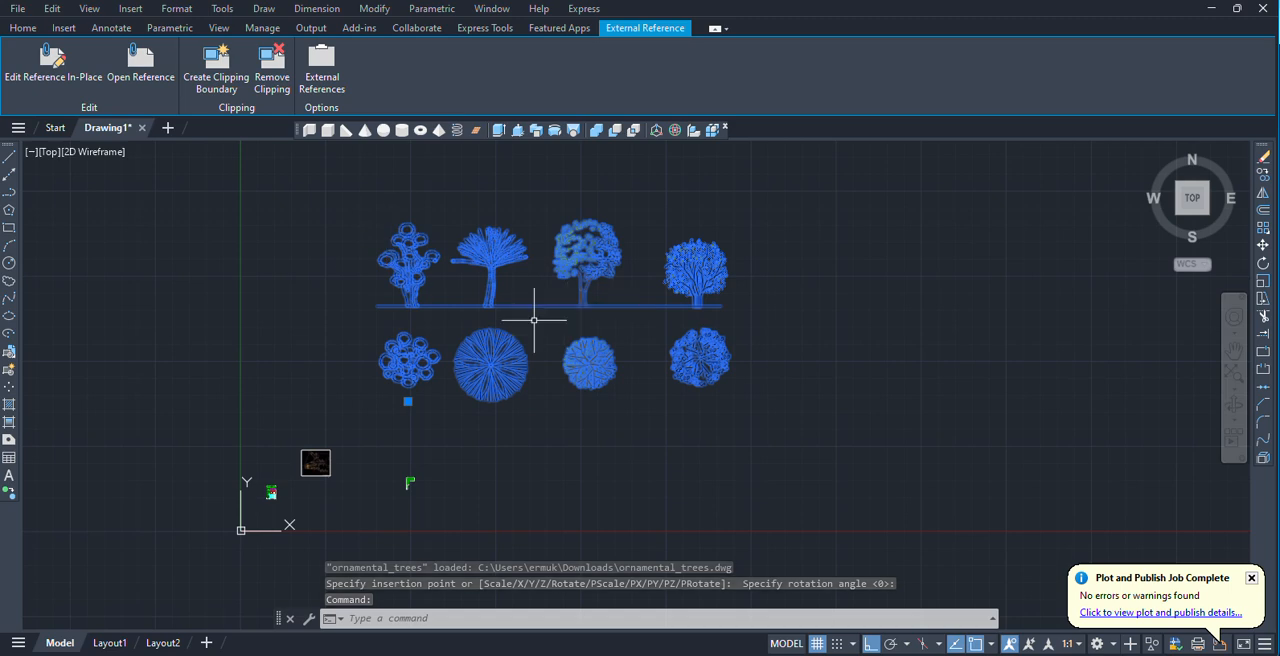
key("Escape")
scroll(466, 277, "up", 5)
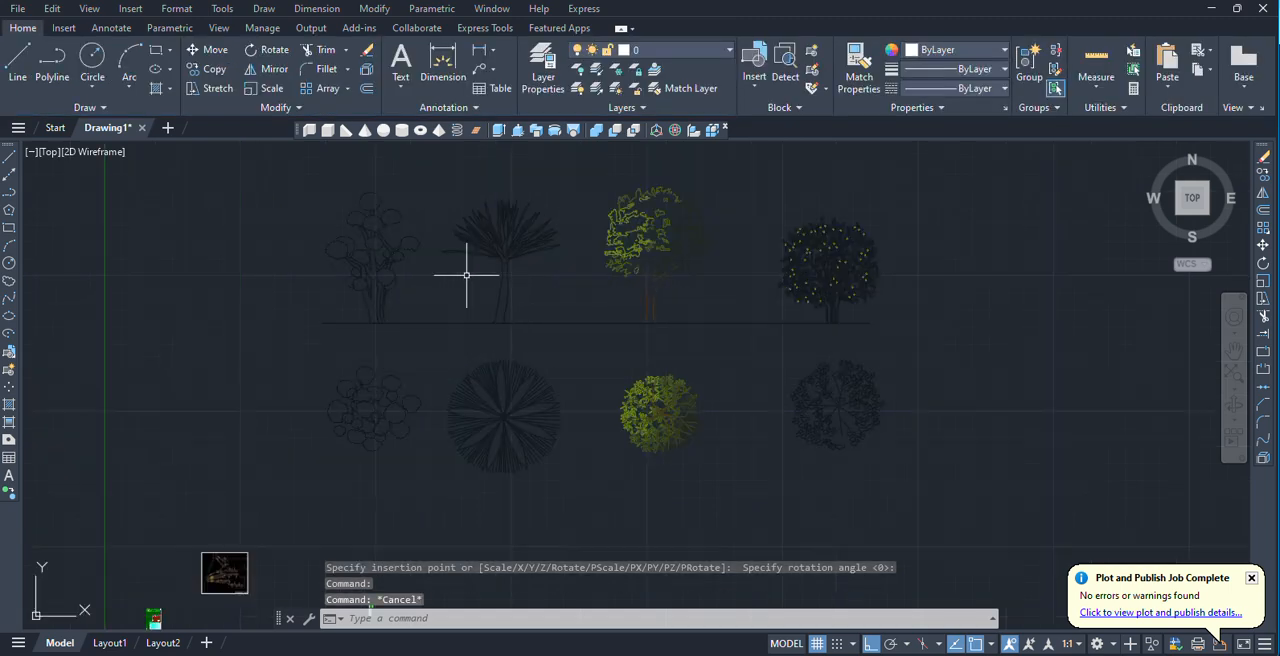
scroll(434, 243, "down", 3)
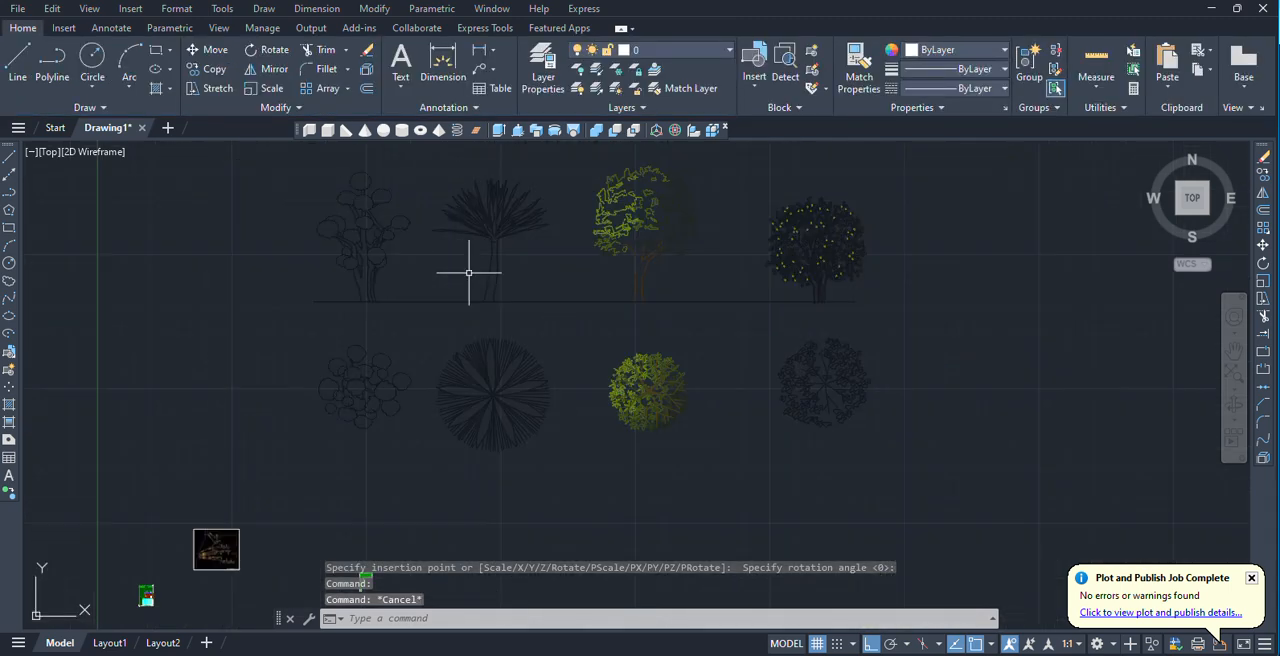
left_click(514, 357)
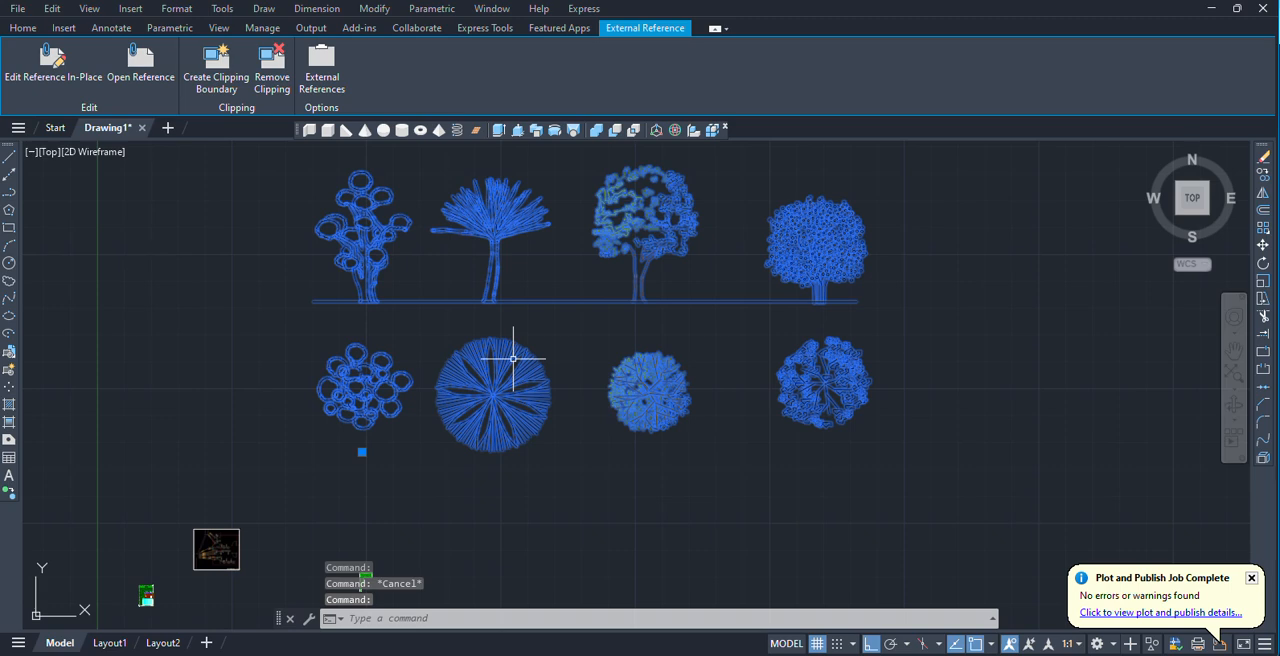
key("Escape")
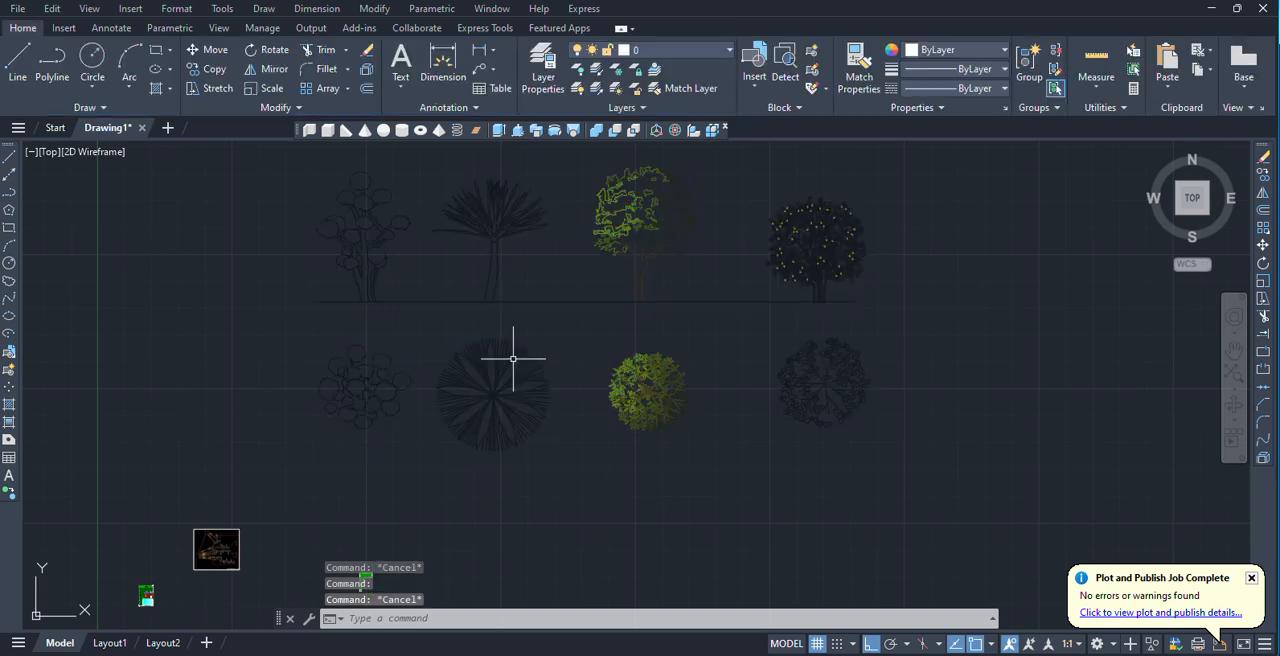
Choose the file G 33-34 Drawing from the Downloads folder to attach as a PDF underlay.
left_click(131, 8)
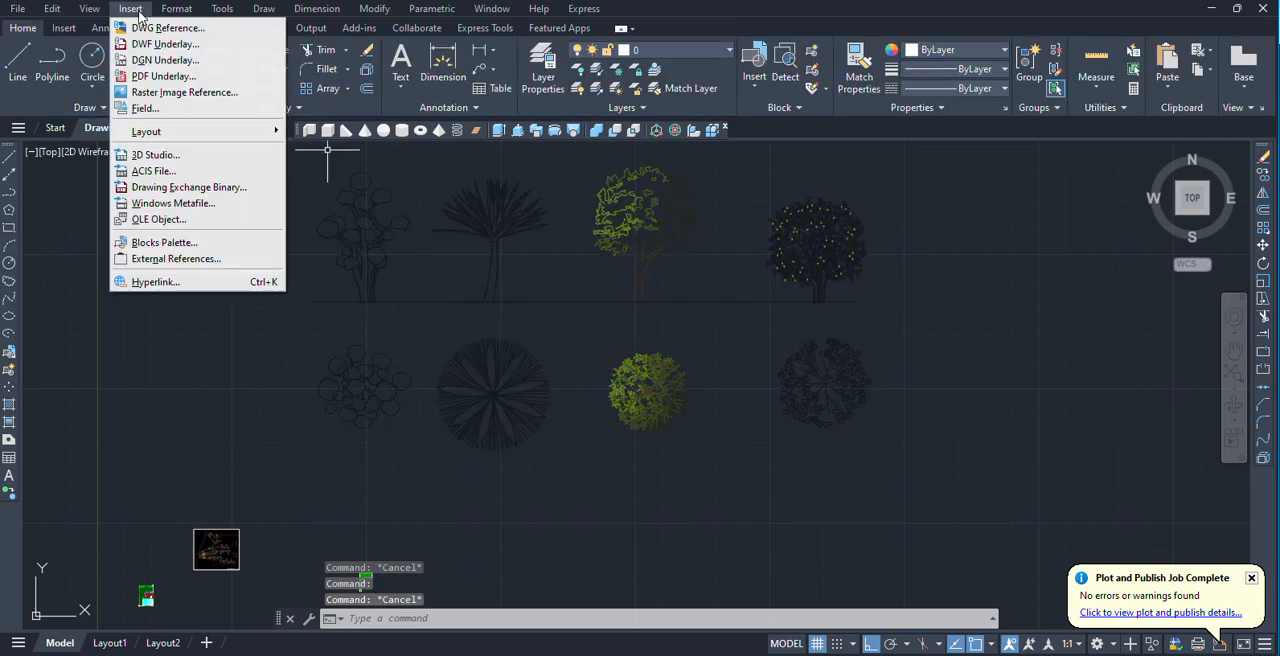
left_click(162, 77)
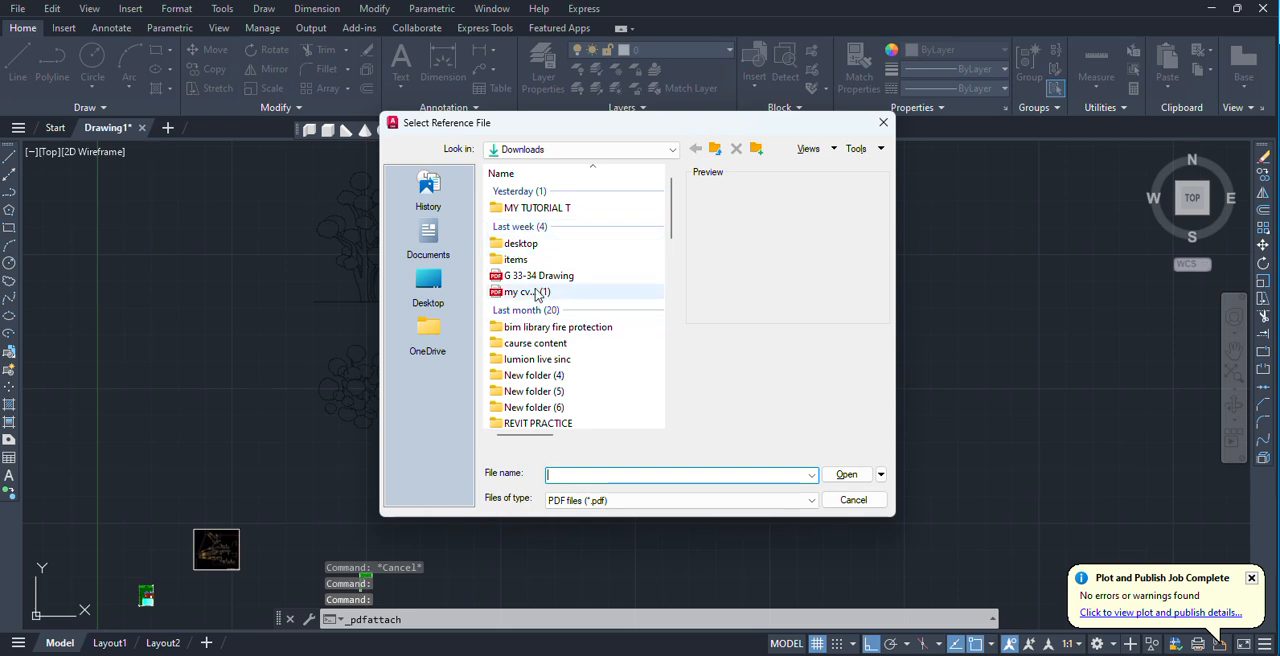
left_click(537, 277)
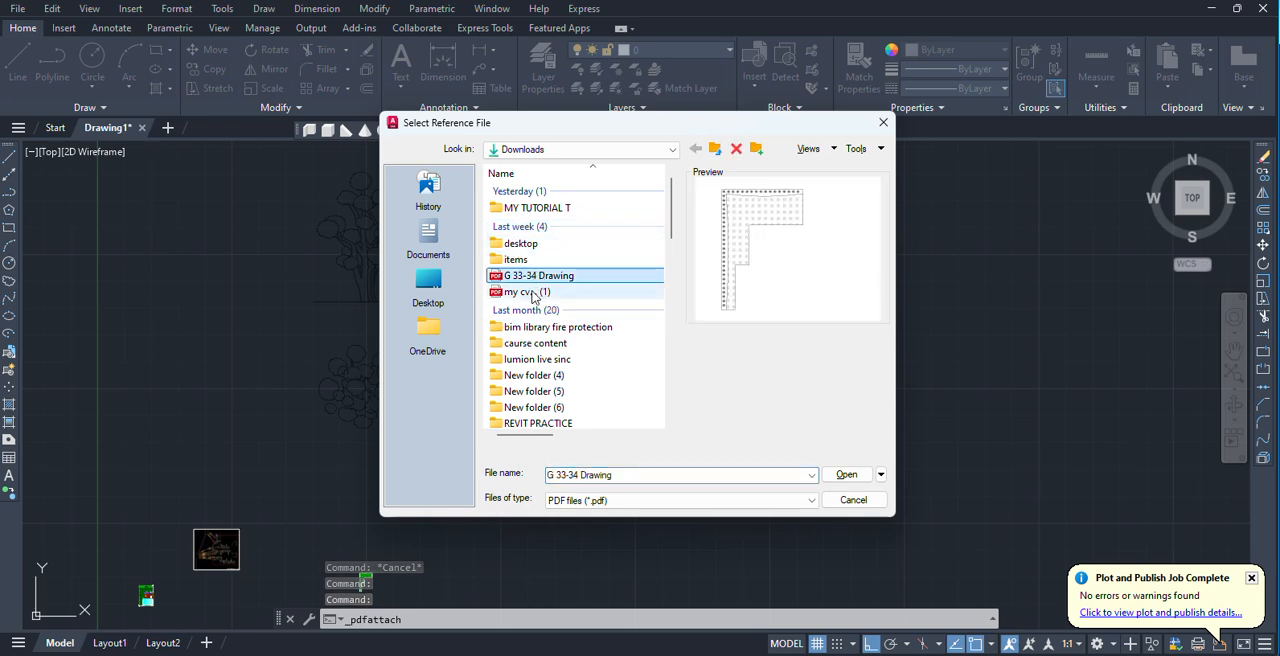
left_click(848, 475)
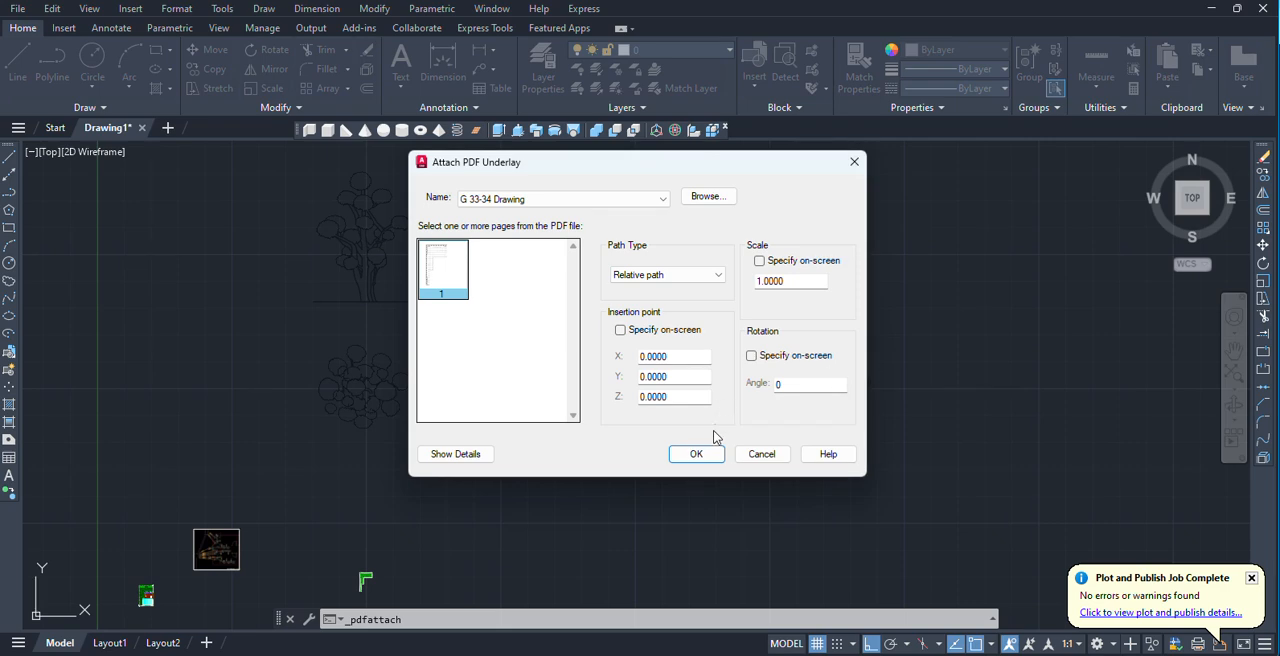
Enable on-screen insertion point and rotation, and place the PDF underlay unrotated in the empty area beyond the trees.
left_click(752, 357)
left_click(620, 330)
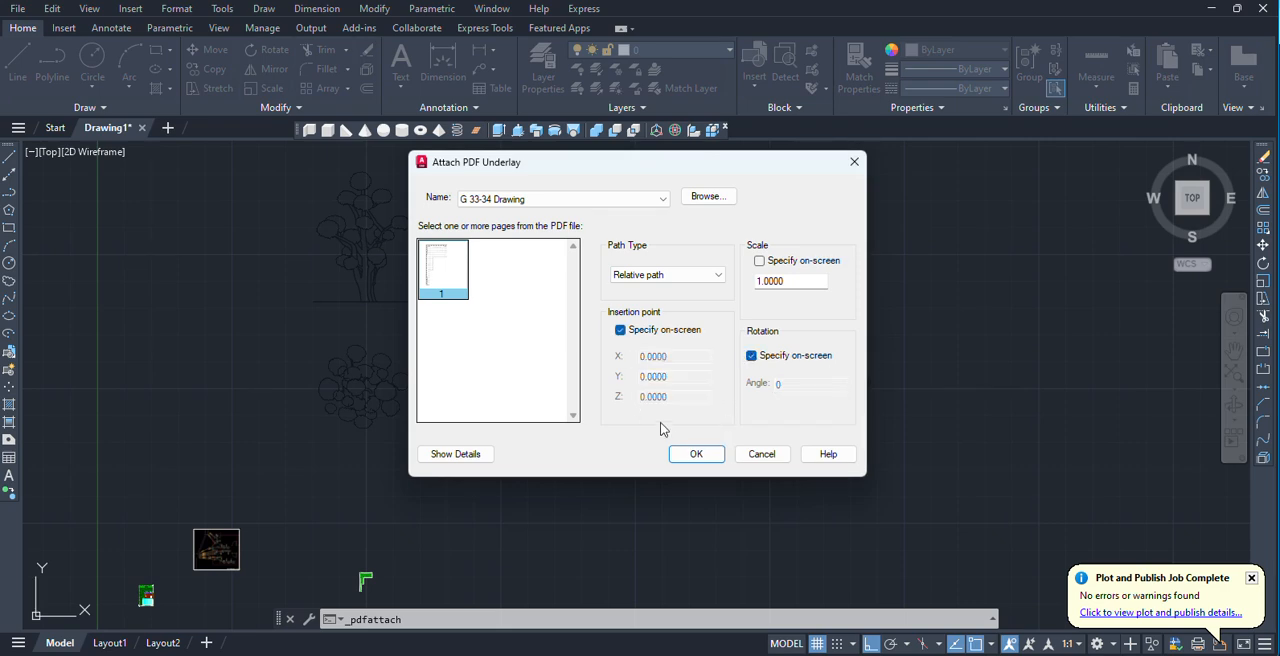
left_click(696, 454)
scroll(800, 391, "down", 5)
middle_click_drag(822, 388, 352, 478)
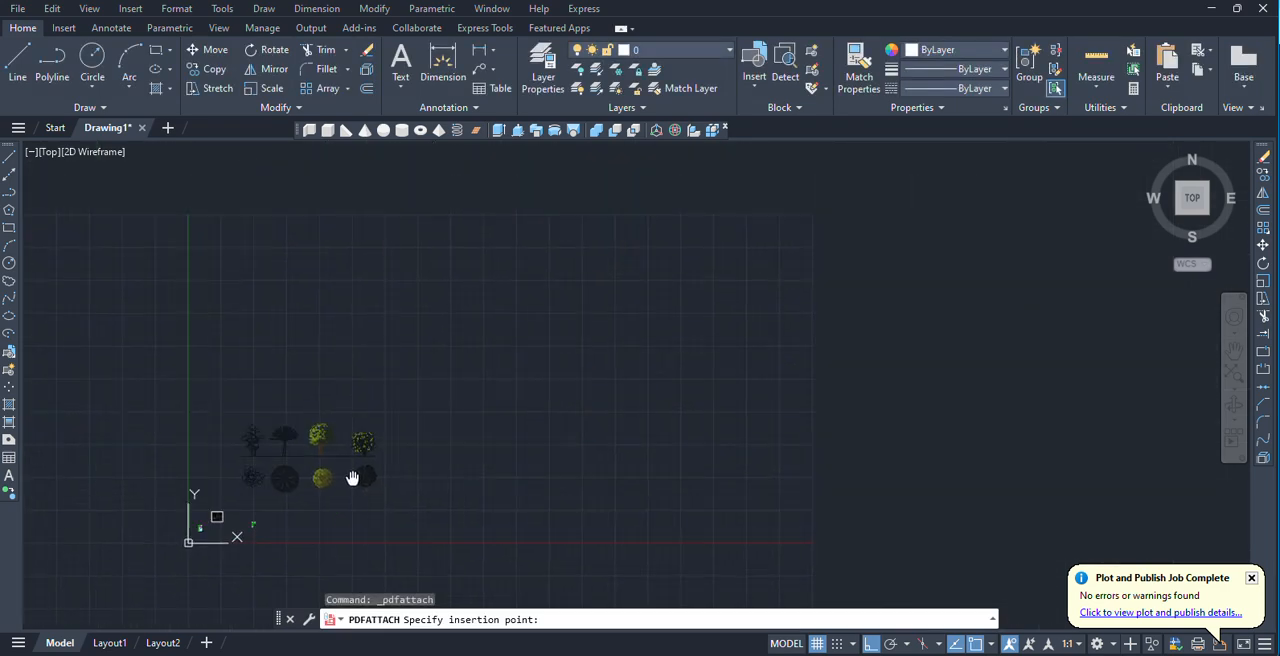
left_click(586, 334)
left_click(629, 338)
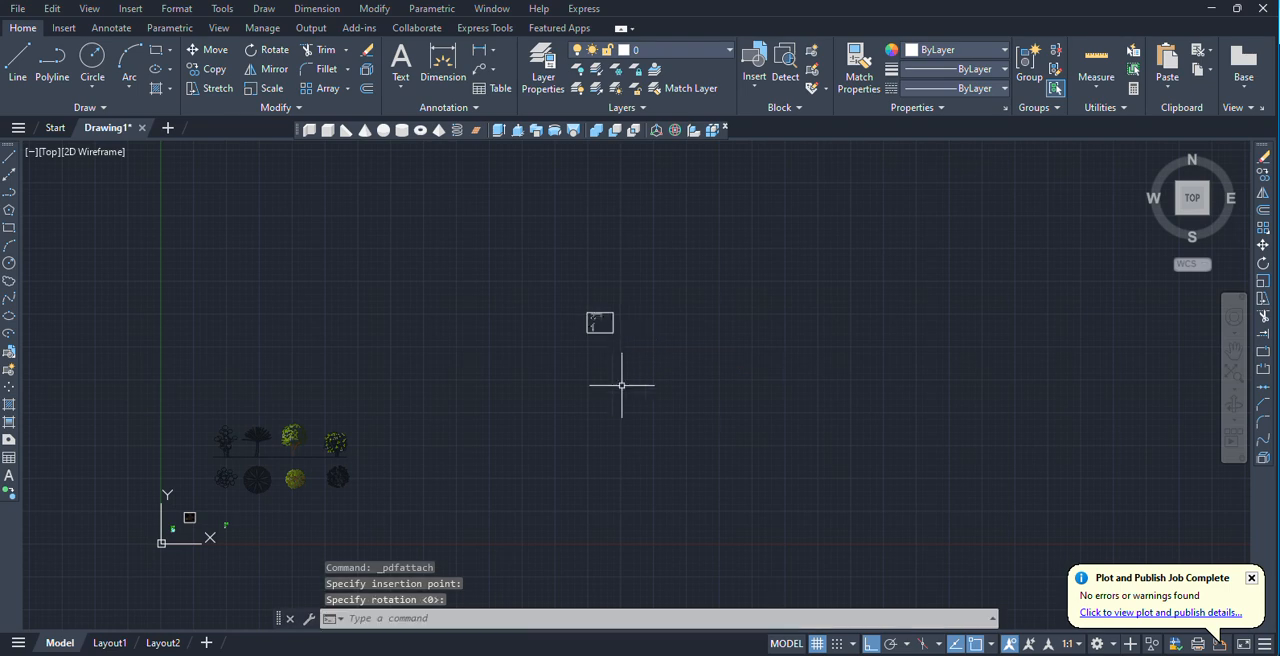
scroll(626, 302, "up", 10)
scroll(661, 431, "down", 6)
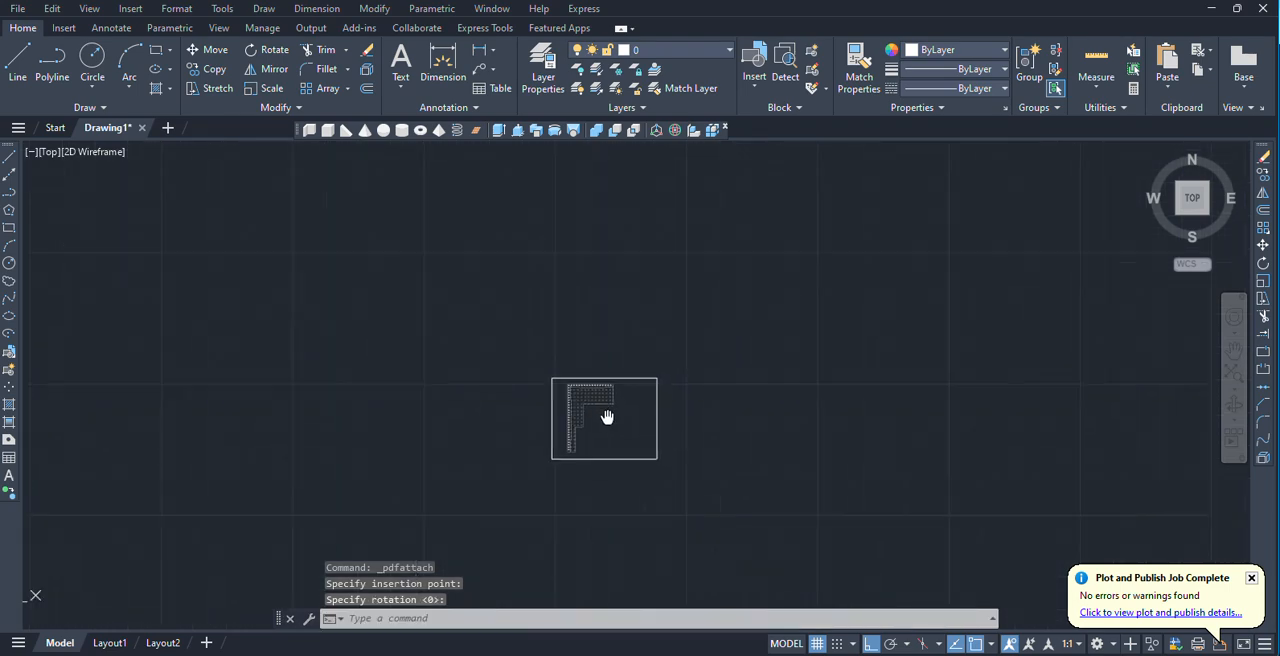
left_click(130, 9)
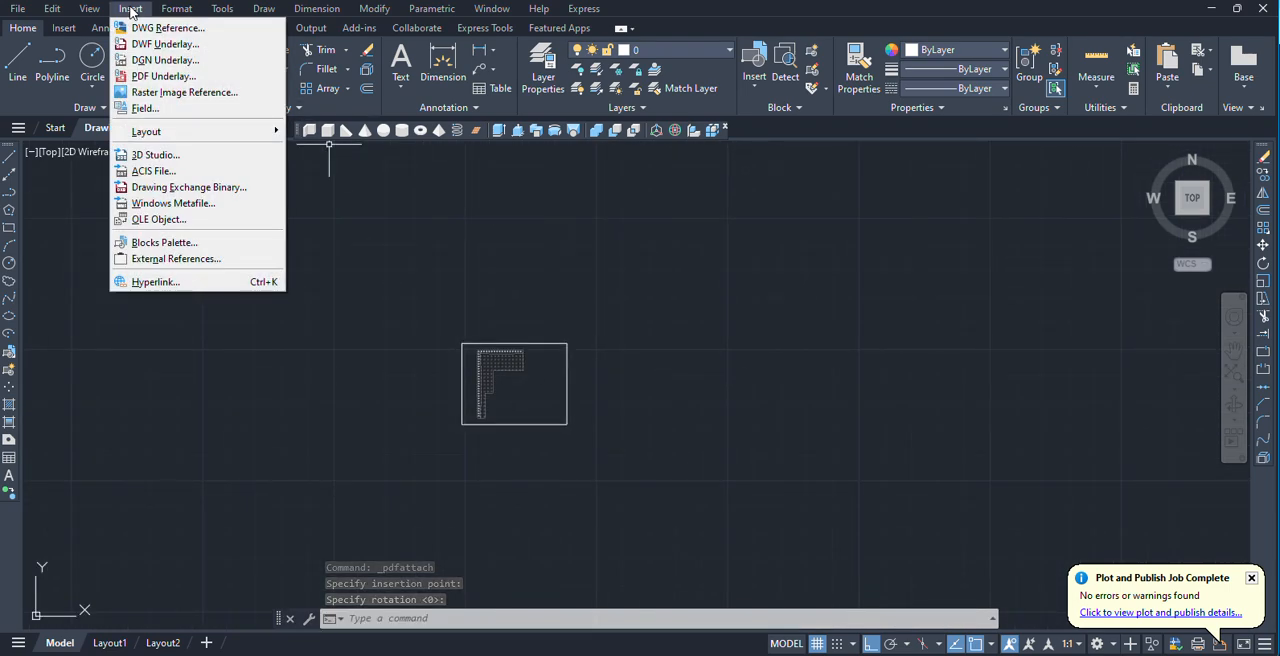
left_click(130, 9)
left_click(95, 9)
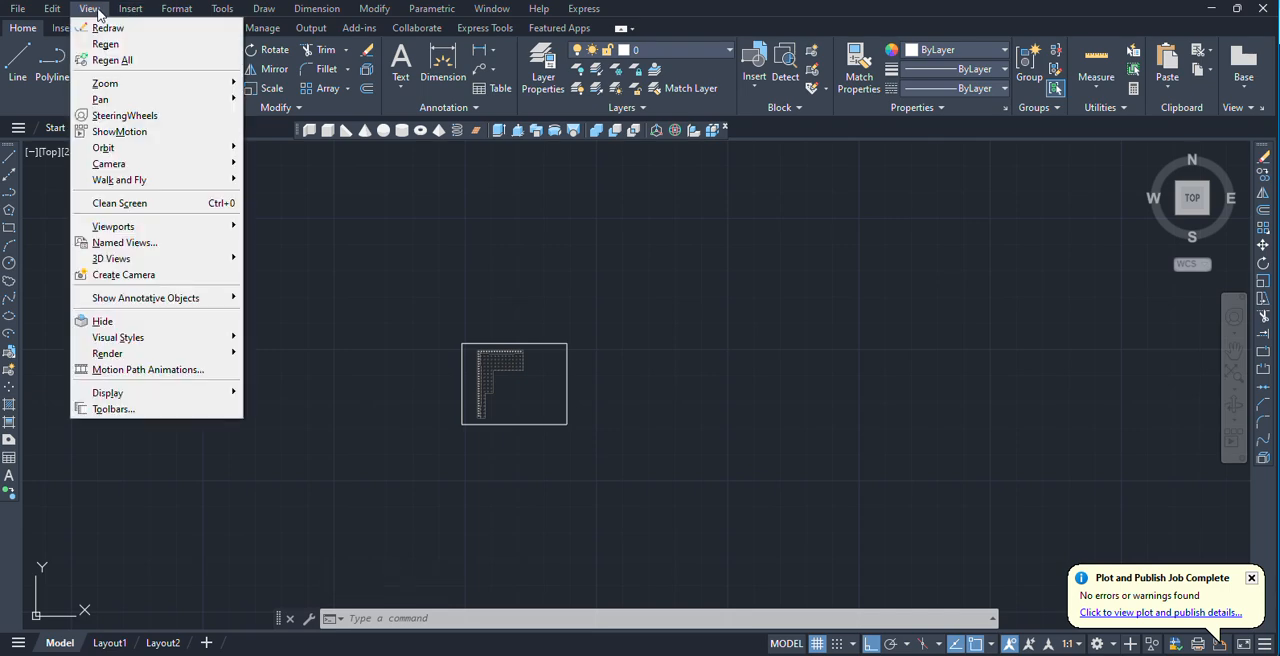
left_click(52, 10)
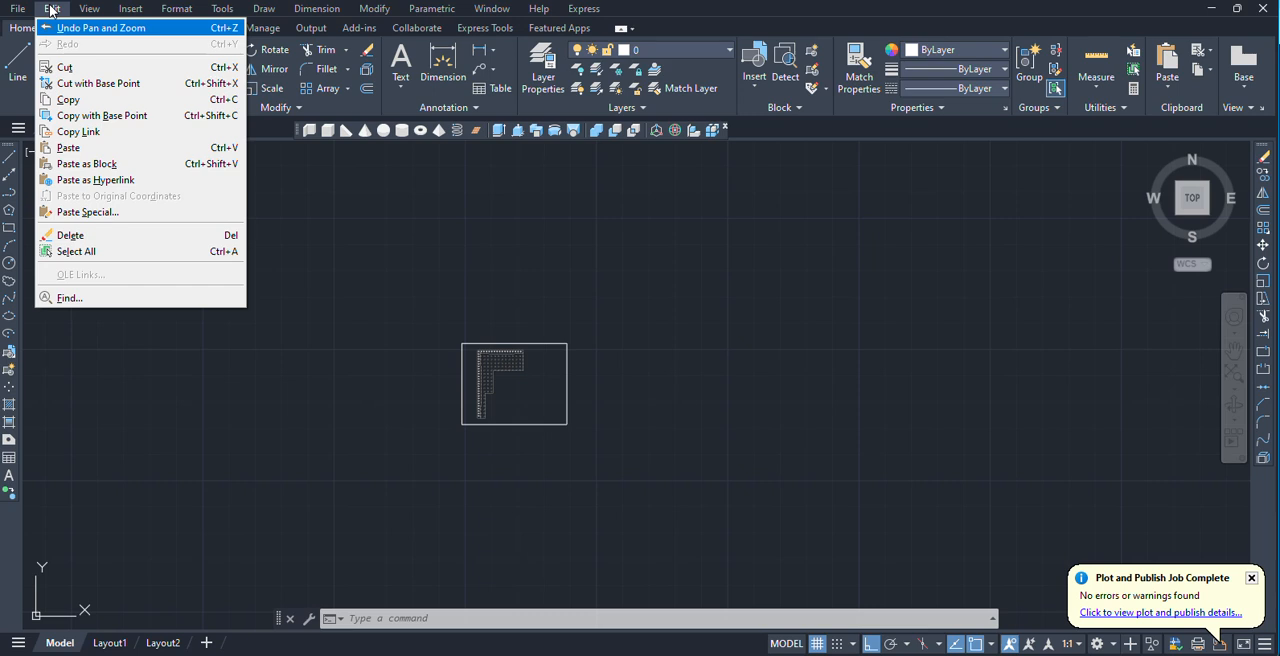
left_click(434, 414)
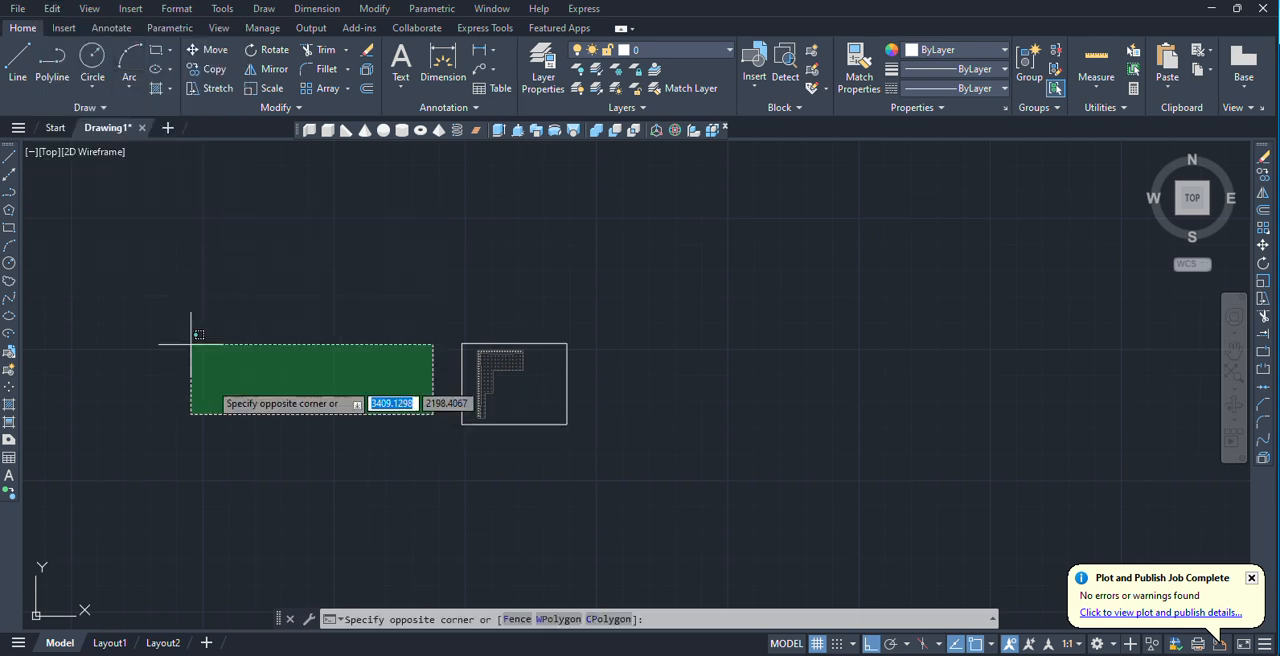
left_click(52, 9)
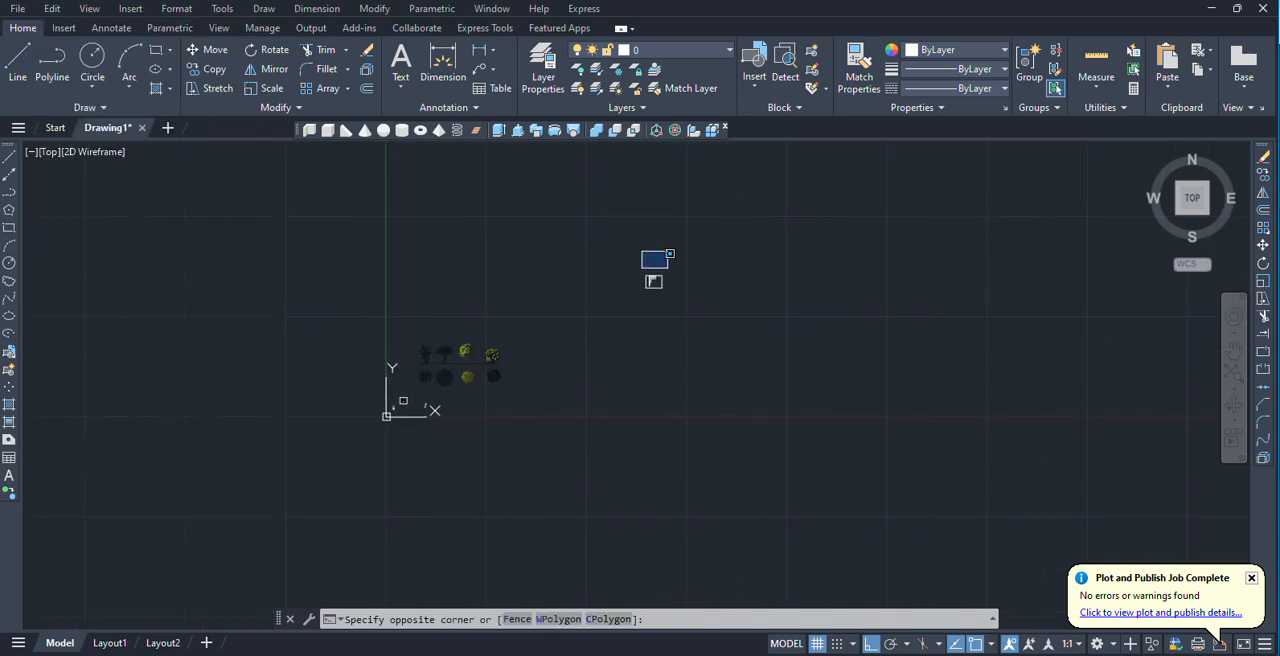
Select the whole garden plan near the origin and cut it to the clipboard.
scroll(337, 477, "down", 2)
middle_click_drag(345, 460, 440, 410)
scroll(425, 405, "up", 8)
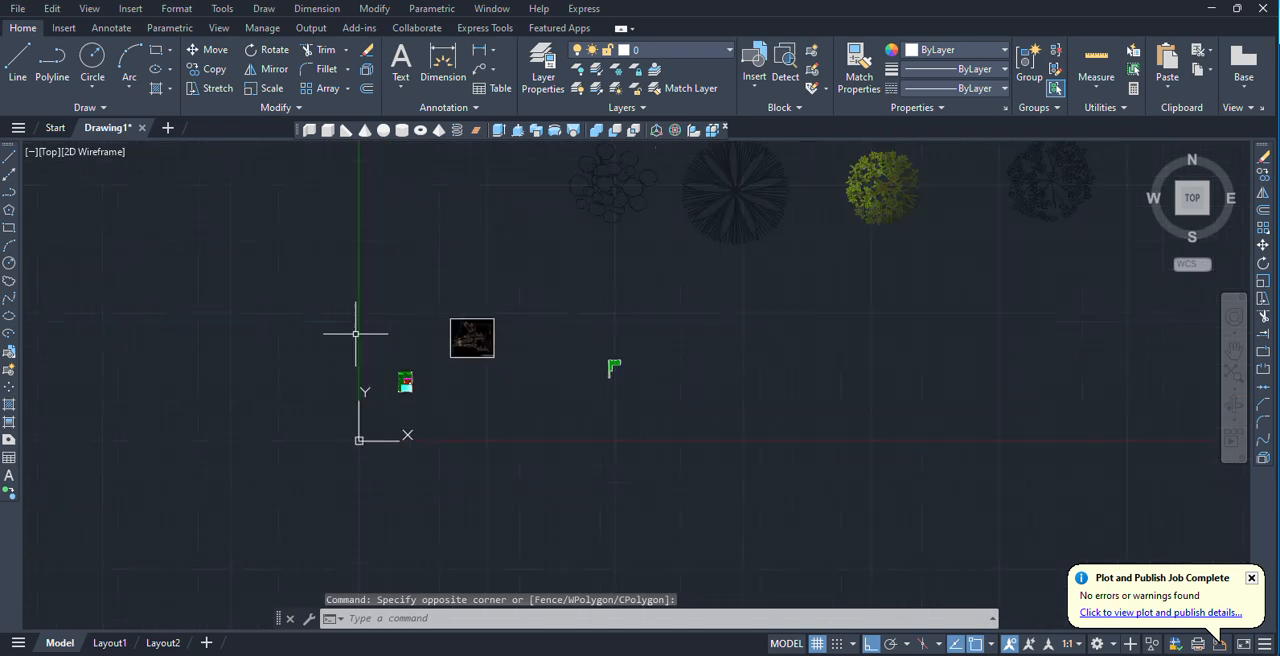
scroll(375, 342, "up", 8)
scroll(450, 466, "up", 4)
mouse_move(450, 464)
middle_mouse_down()
mouse_move(310, 312)
mouse_move(347, 296)
middle_mouse_up()
scroll(314, 311, "up", 2)
scroll(314, 313, "down", 2)
left_click(251, 234)
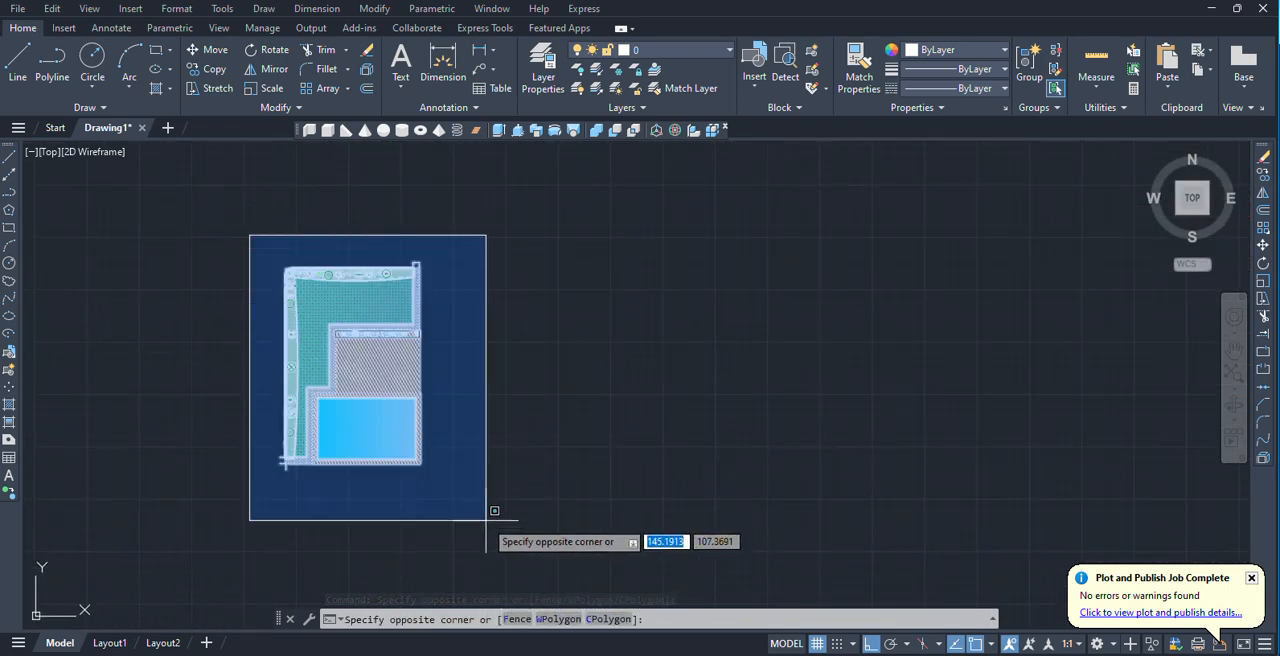
left_click(522, 529)
left_click(52, 9)
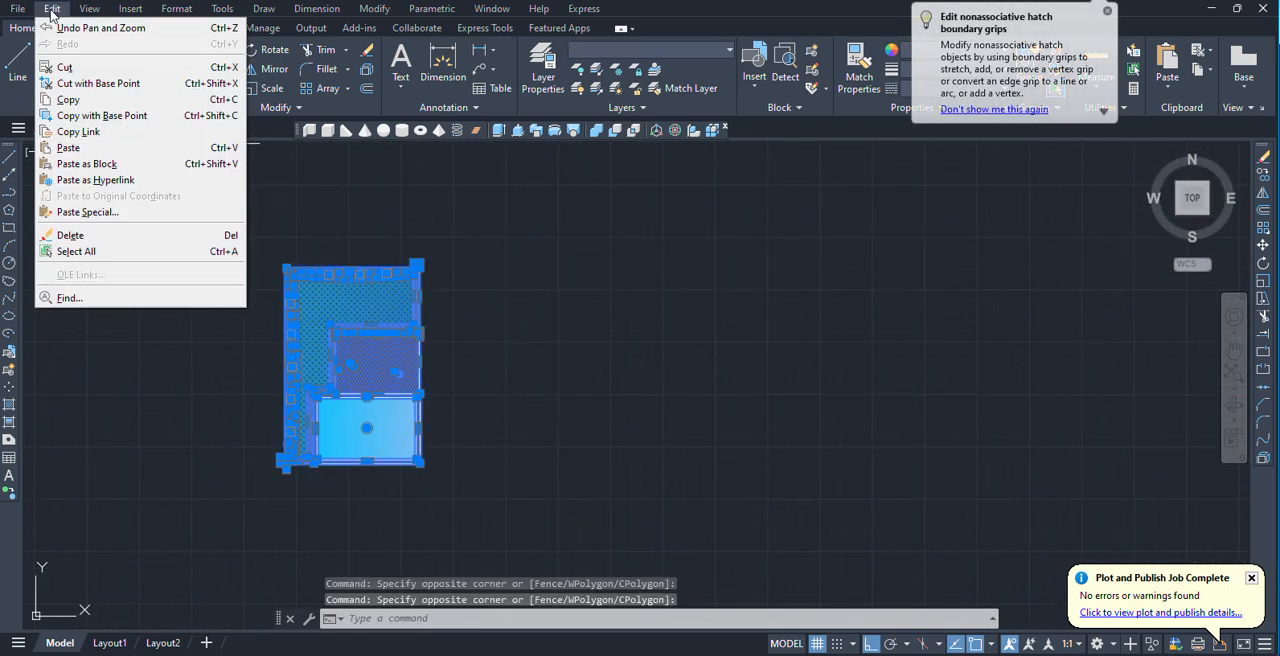
left_click(63, 68)
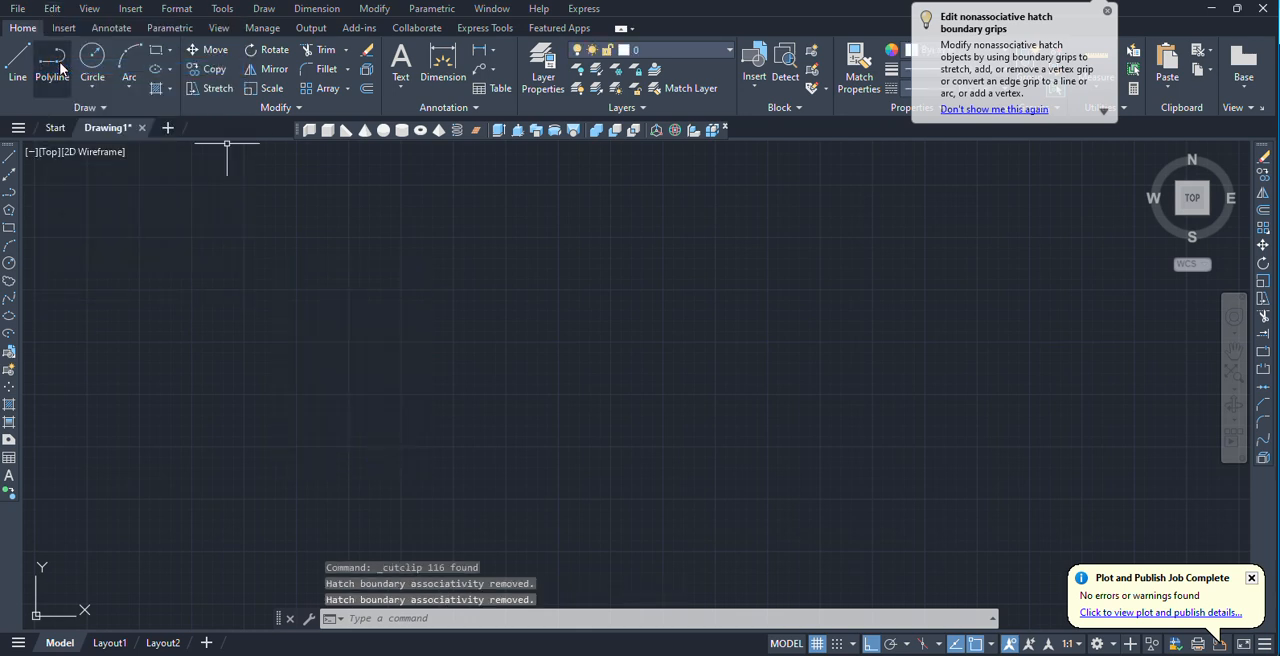
Create a new drawing and paste the garden plan into it near the origin.
left_click(169, 129)
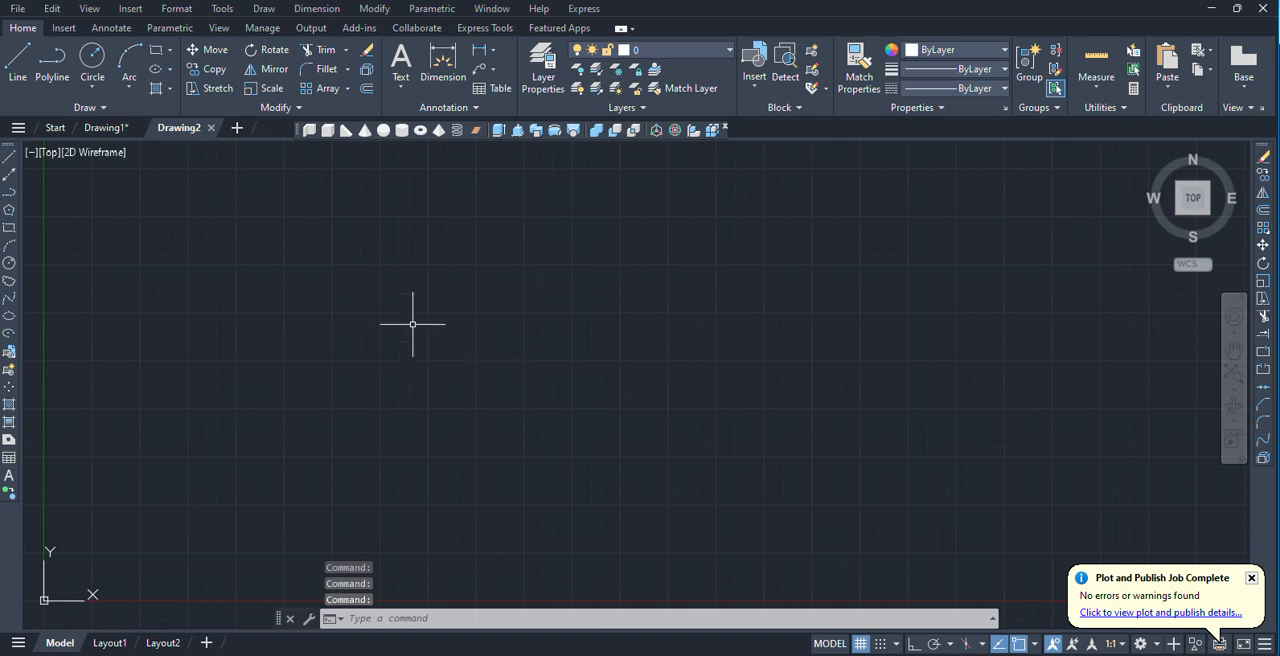
key("ctrl+v")
scroll(343, 371, "down", 4)
left_click(345, 366)
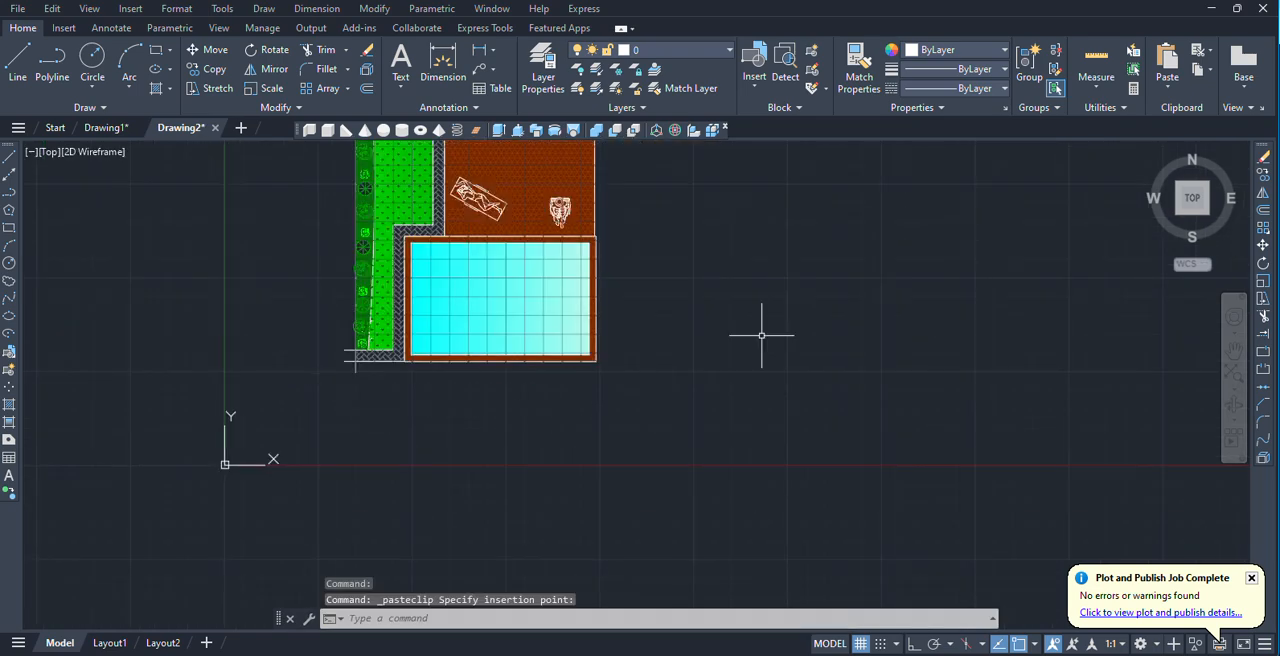
scroll(802, 281, "down", 6)
middle_click_drag(764, 254, 560, 352)
scroll(560, 352, "up", 4)
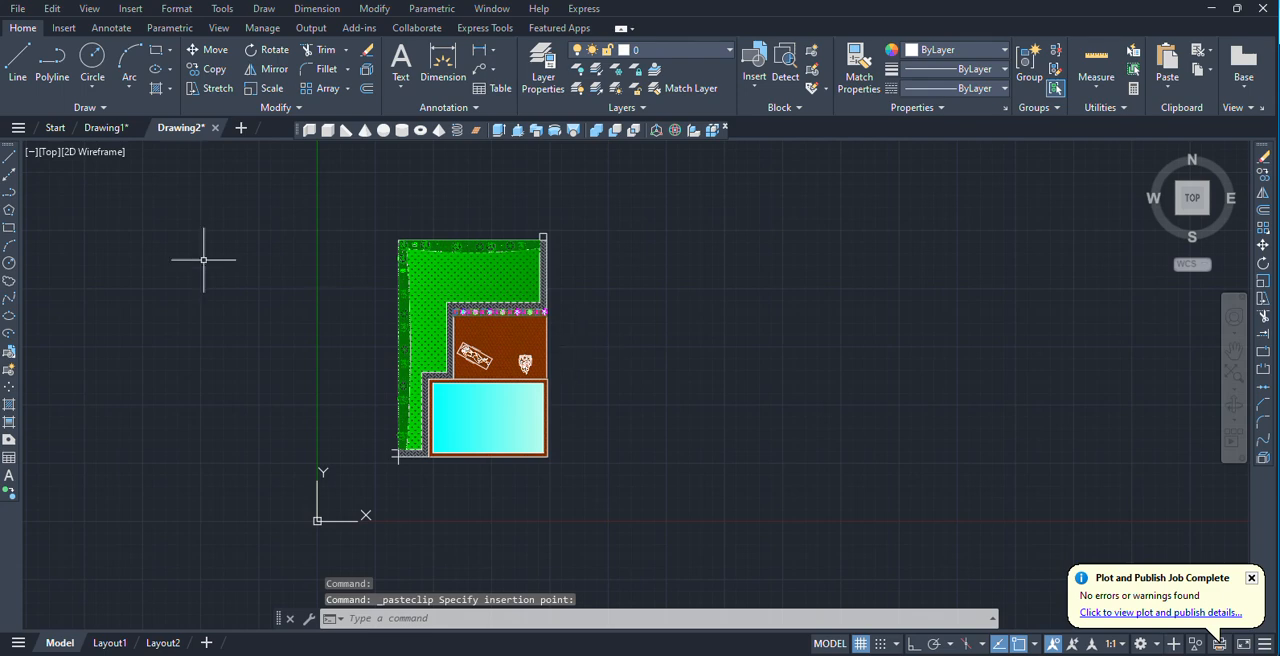
Cut the whole garden plan with a base point at its lower-left corner.
left_click(48, 9)
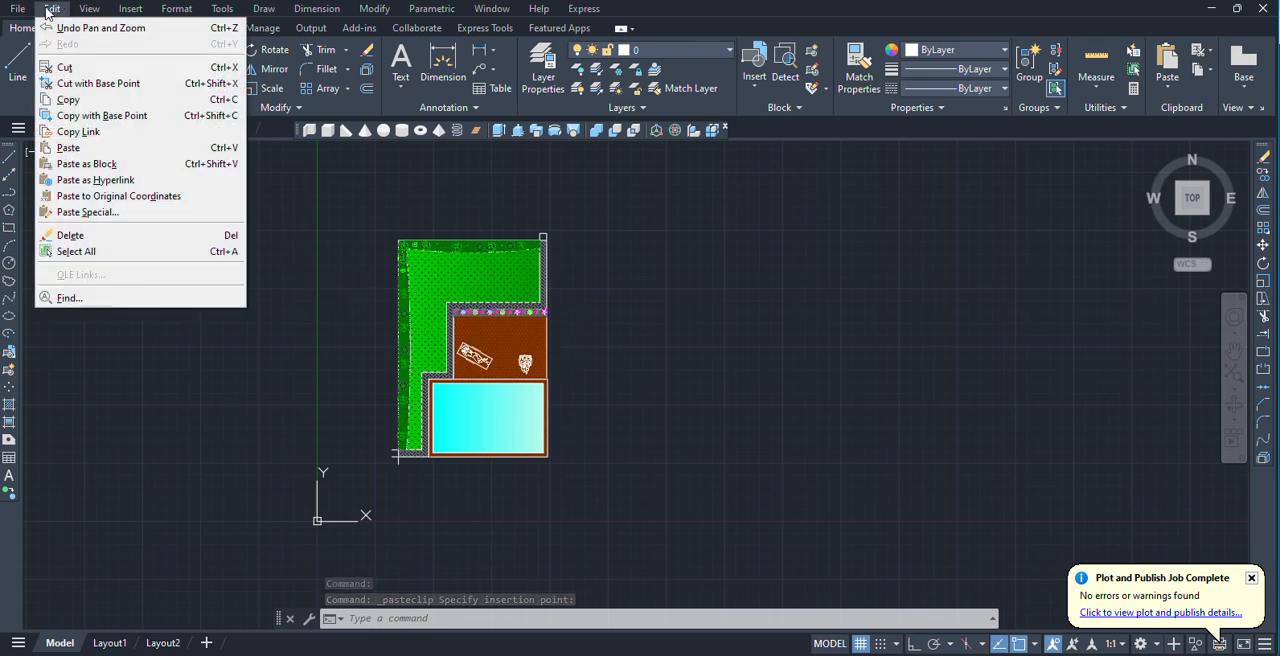
left_click(91, 84)
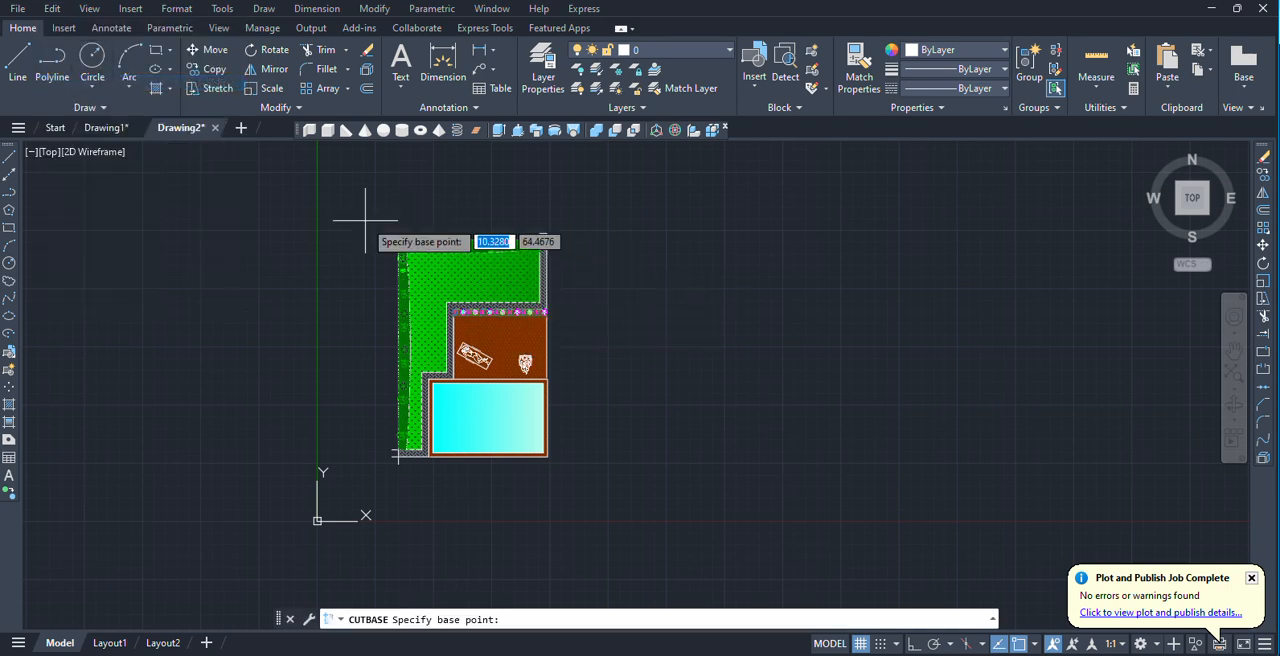
scroll(420, 465, "up", 4)
left_click(371, 449)
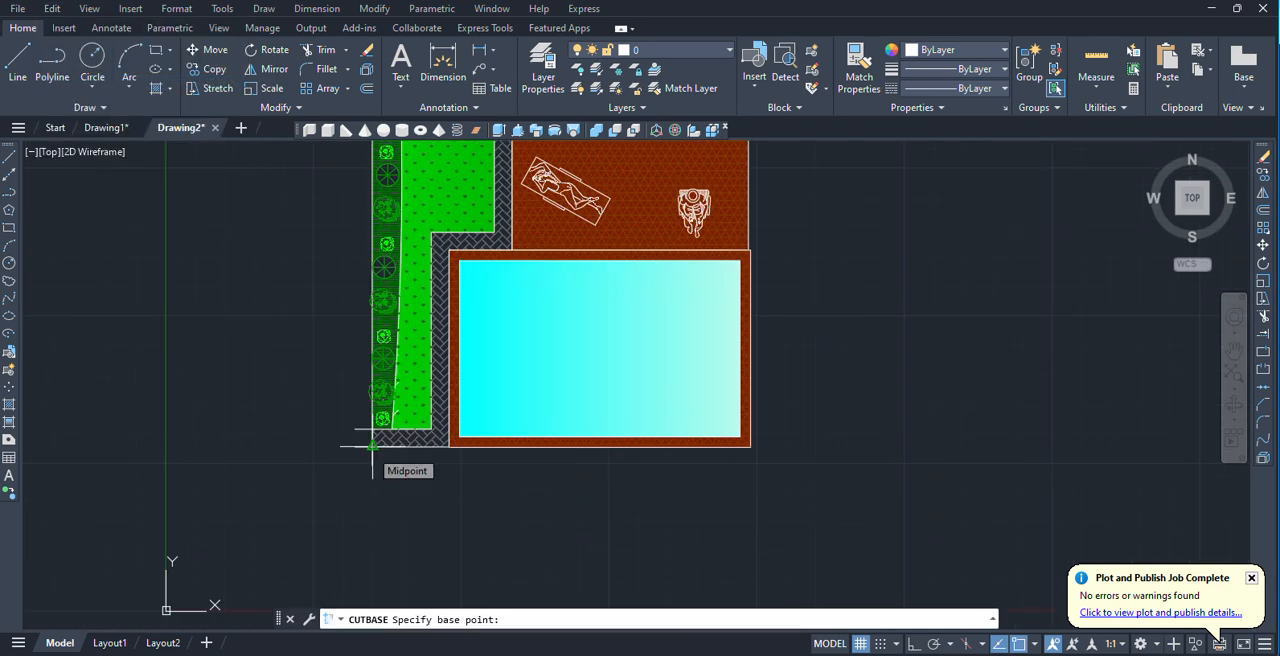
scroll(365, 515, "down", 6)
left_click(507, 517)
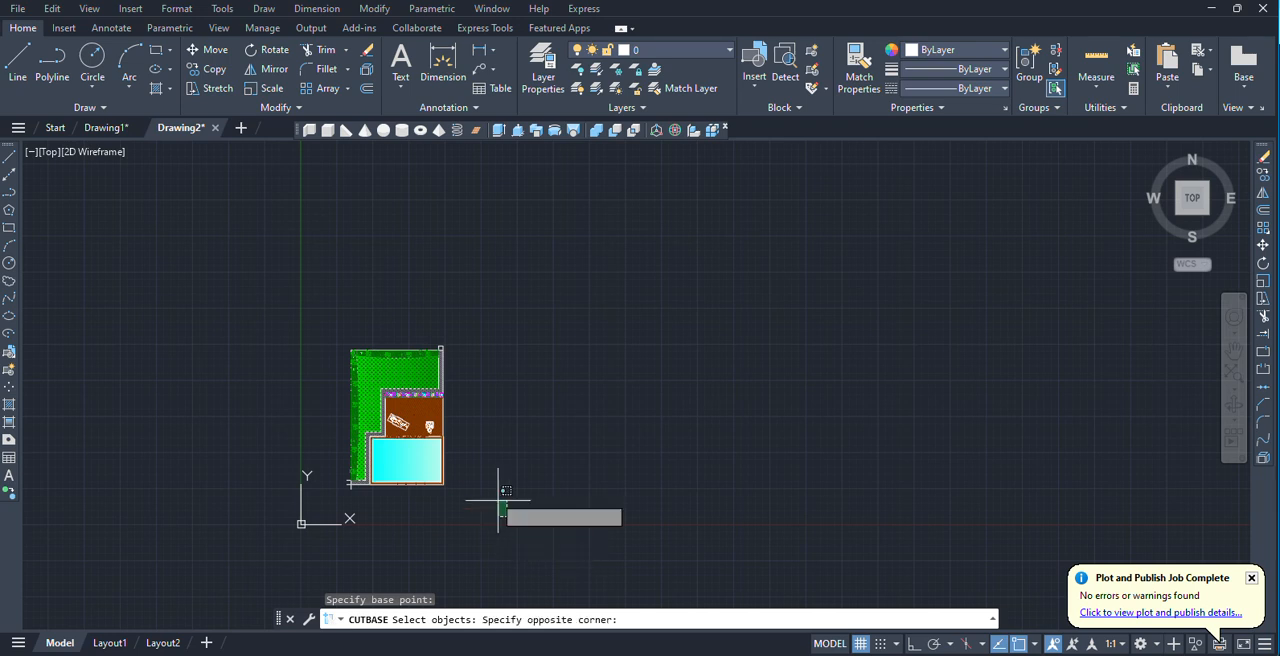
left_click(347, 292)
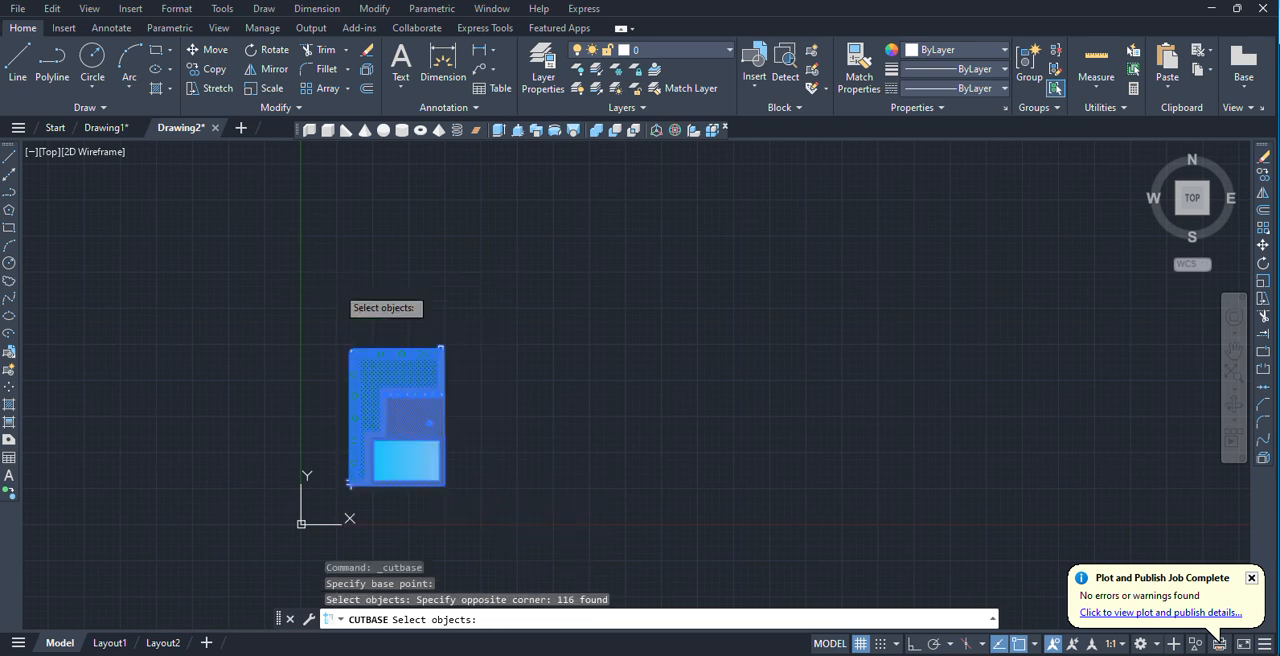
key("Return")
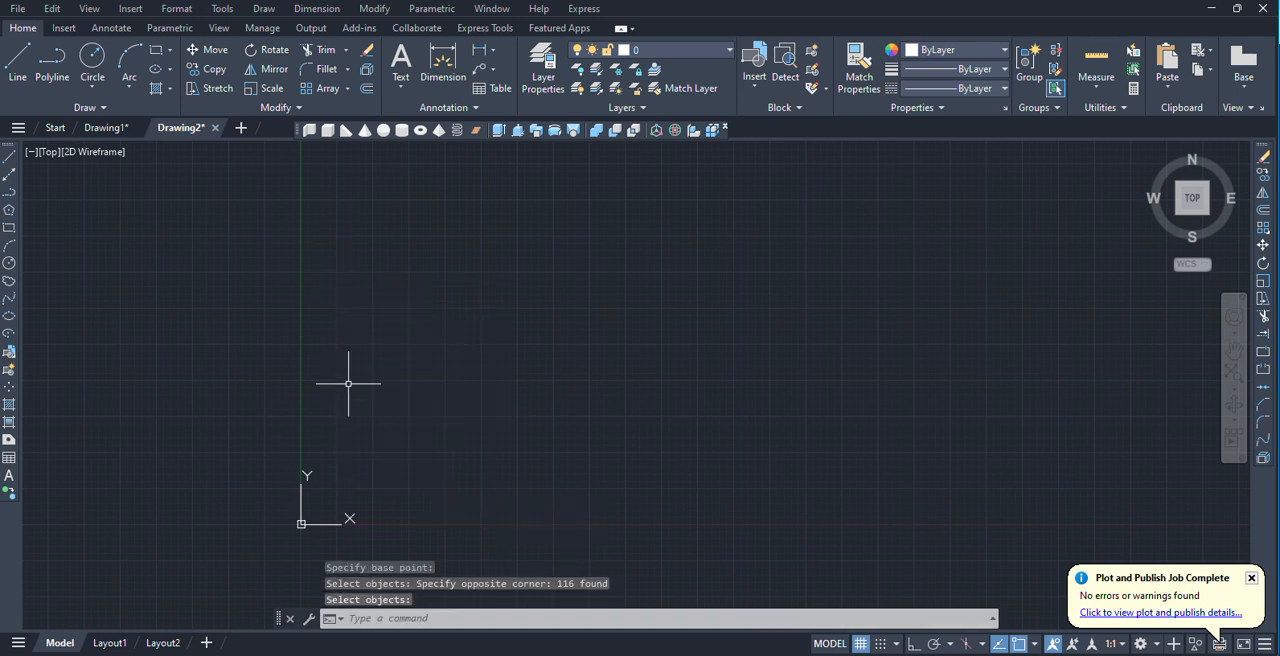
Return to Drawing1 and paste the garden plan near the origin, placing it by its base point.
left_click(106, 128)
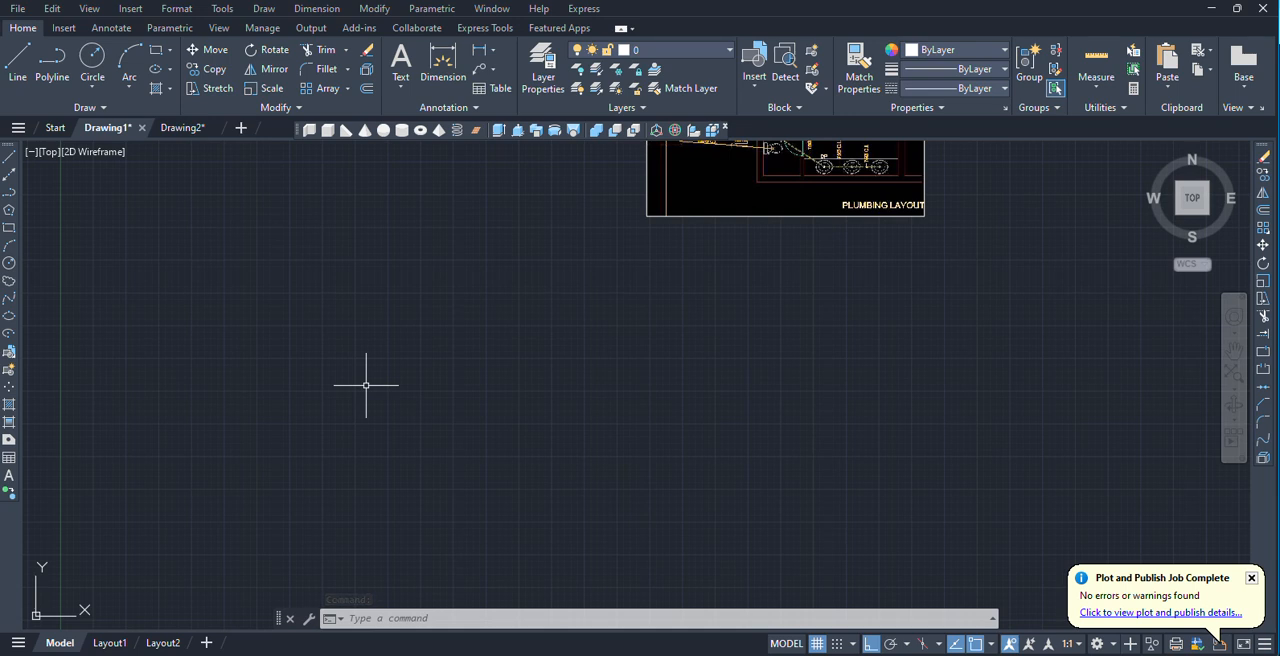
key("ctrl+v")
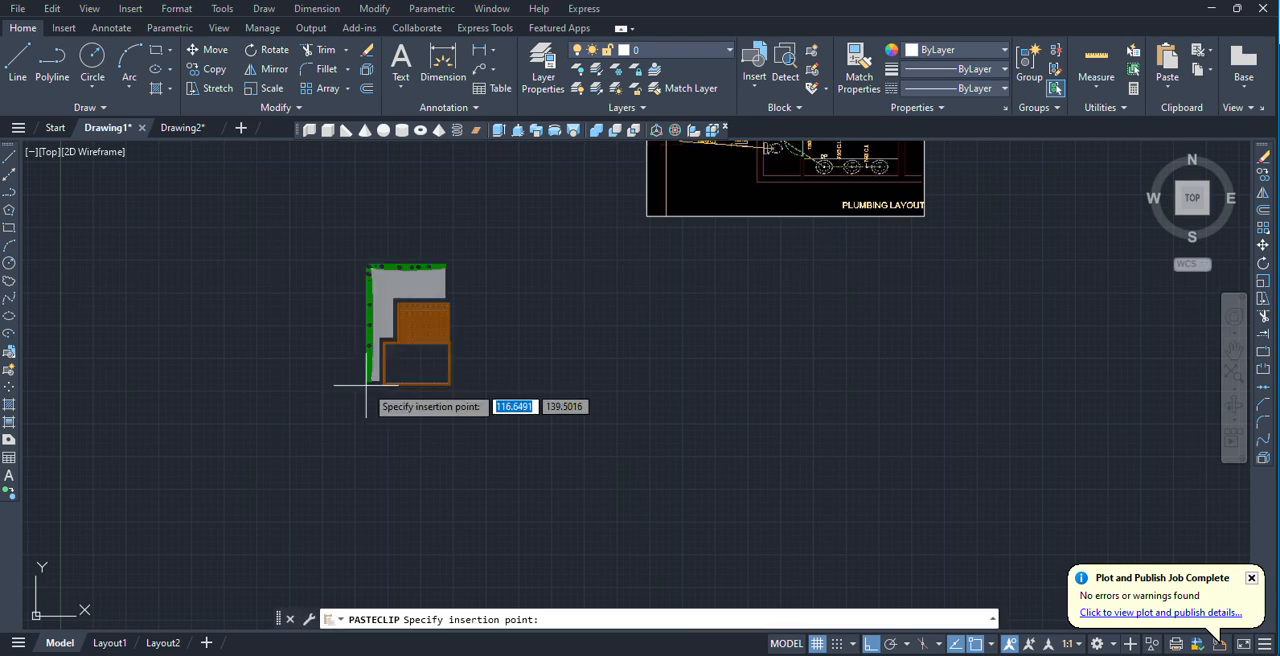
scroll(366, 385, "up", 4)
scroll(240, 394, "down", 12)
middle_click_drag(162, 400, 497, 406)
scroll(485, 410, "up", 2)
middle_click_drag(445, 533, 457, 386)
scroll(391, 474, "up", 5)
left_click(328, 418)
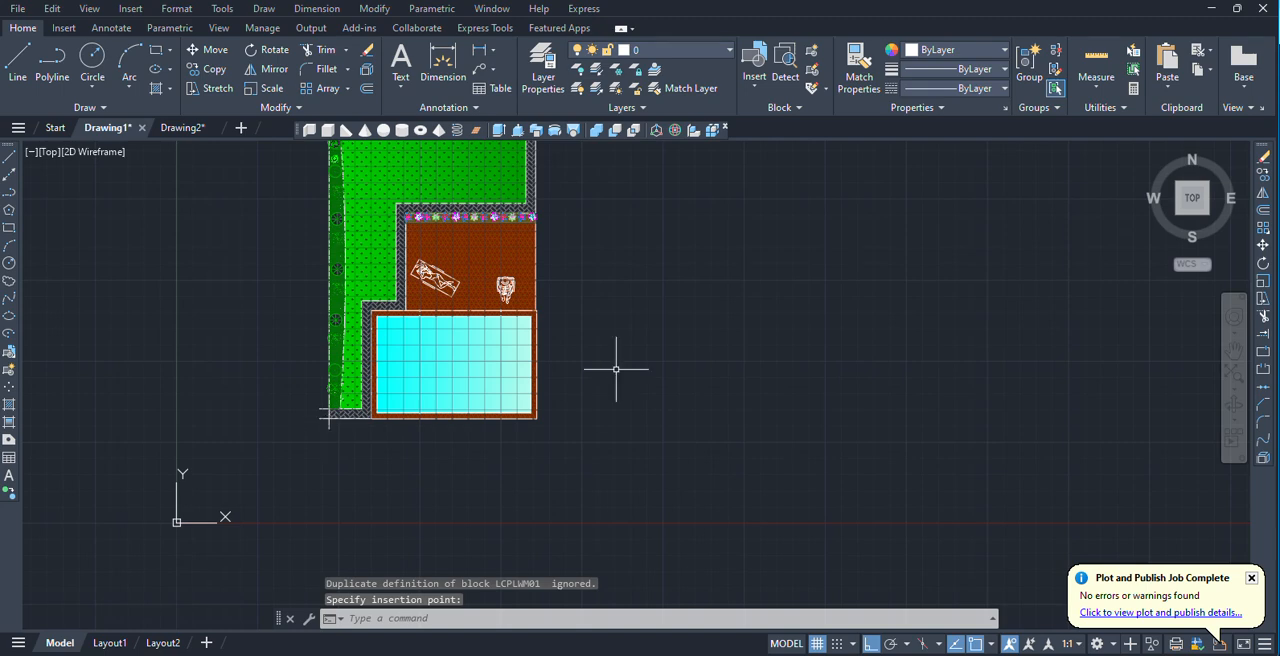
Export the drawing to the Desktop as Drawing1.dwfx in the 3D DWFx format.
left_click(51, 9)
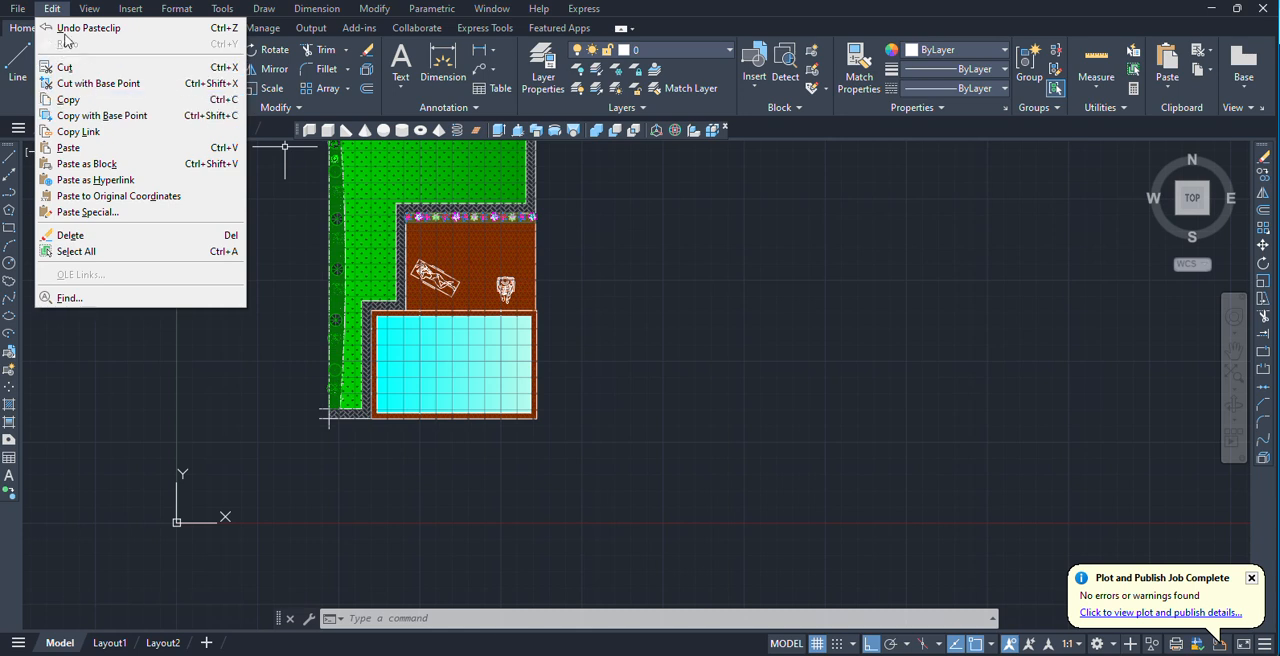
mouse_move(17, 12)
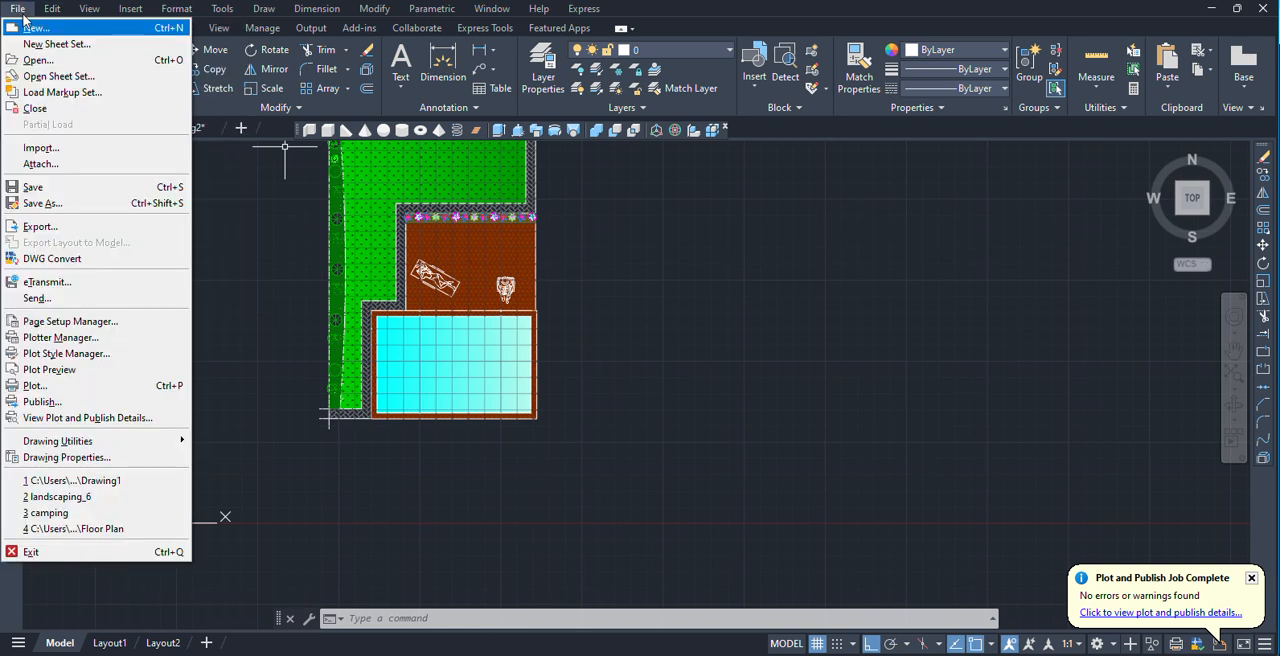
left_click(40, 226)
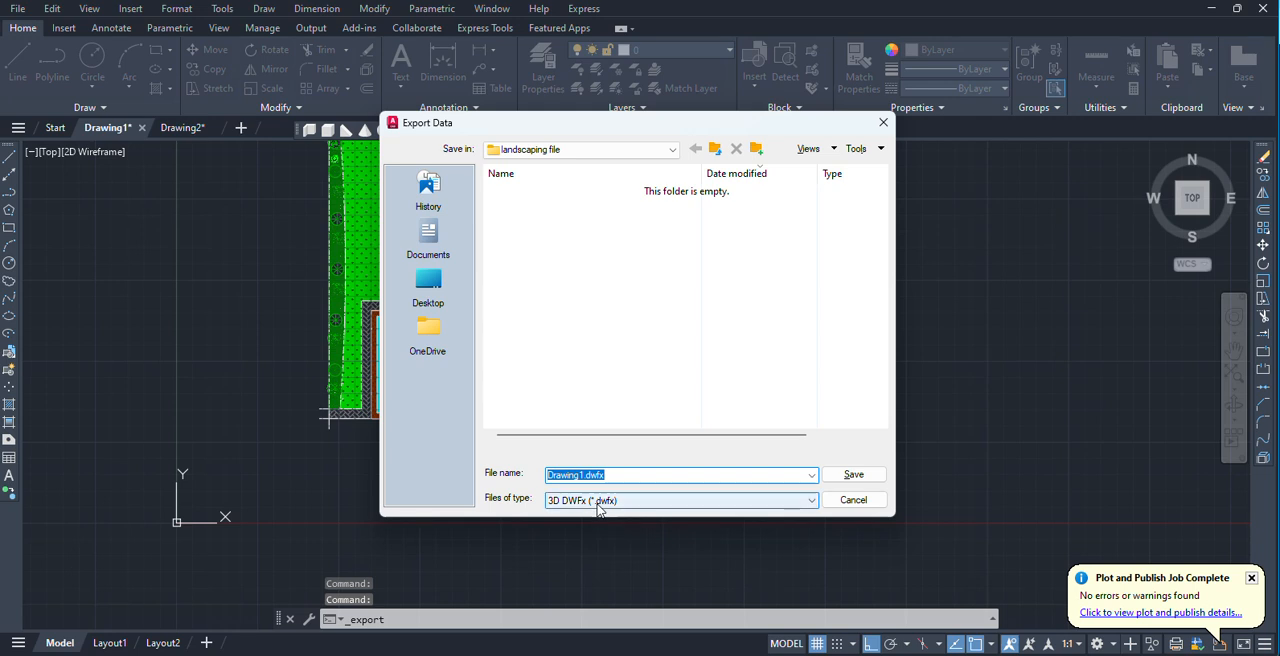
left_click(599, 510)
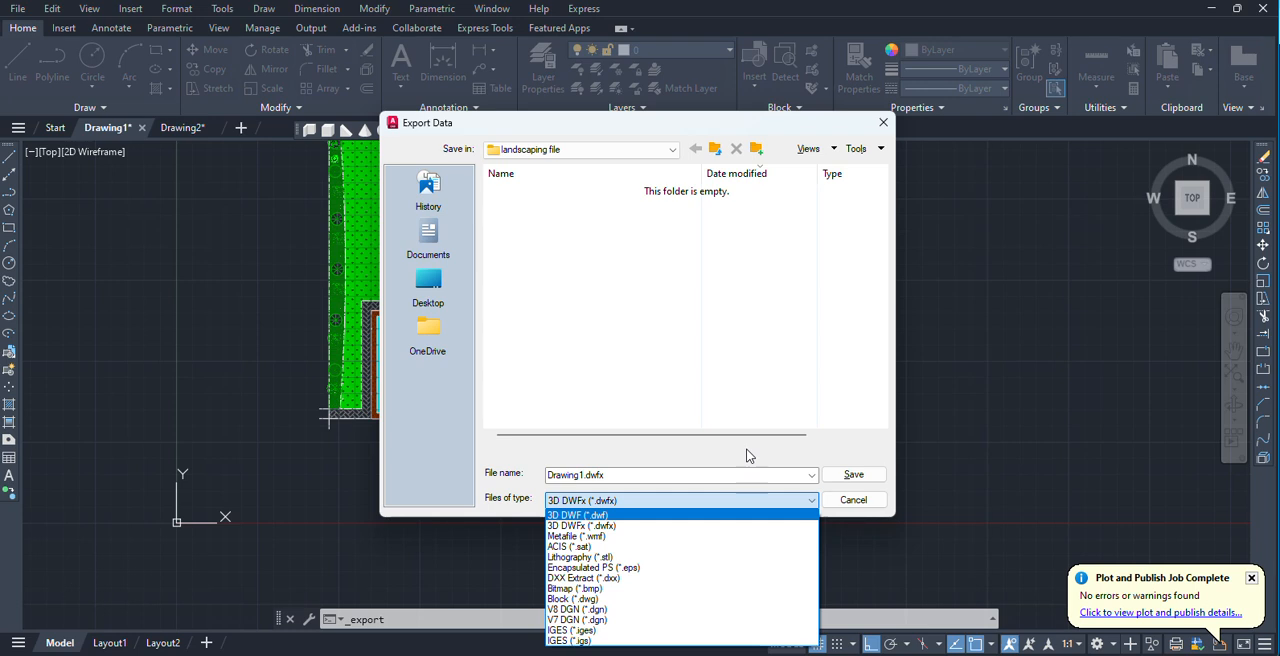
left_click(566, 526)
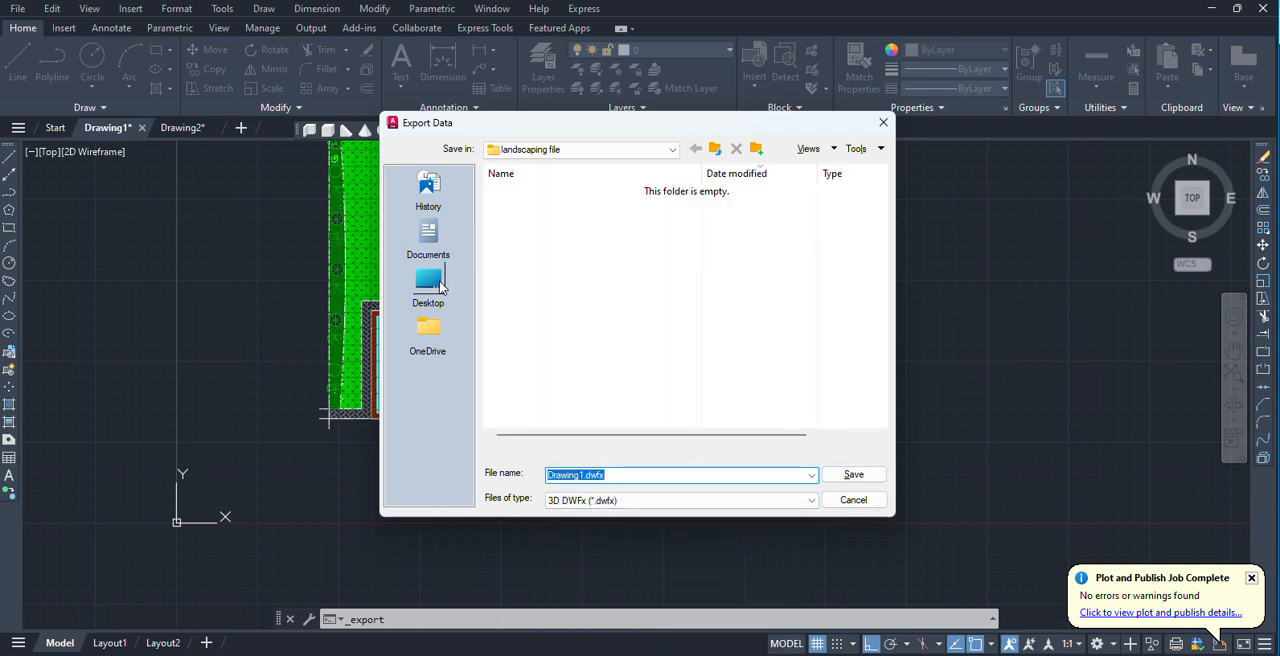
left_click(428, 282)
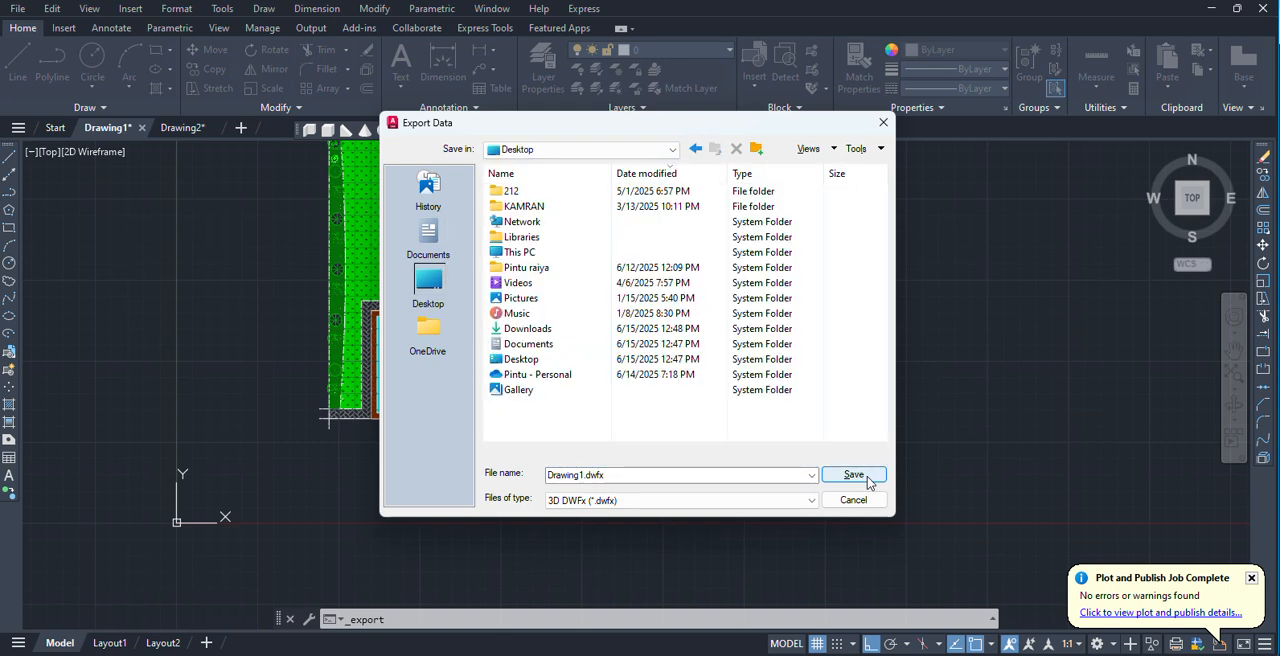
left_click(855, 475)
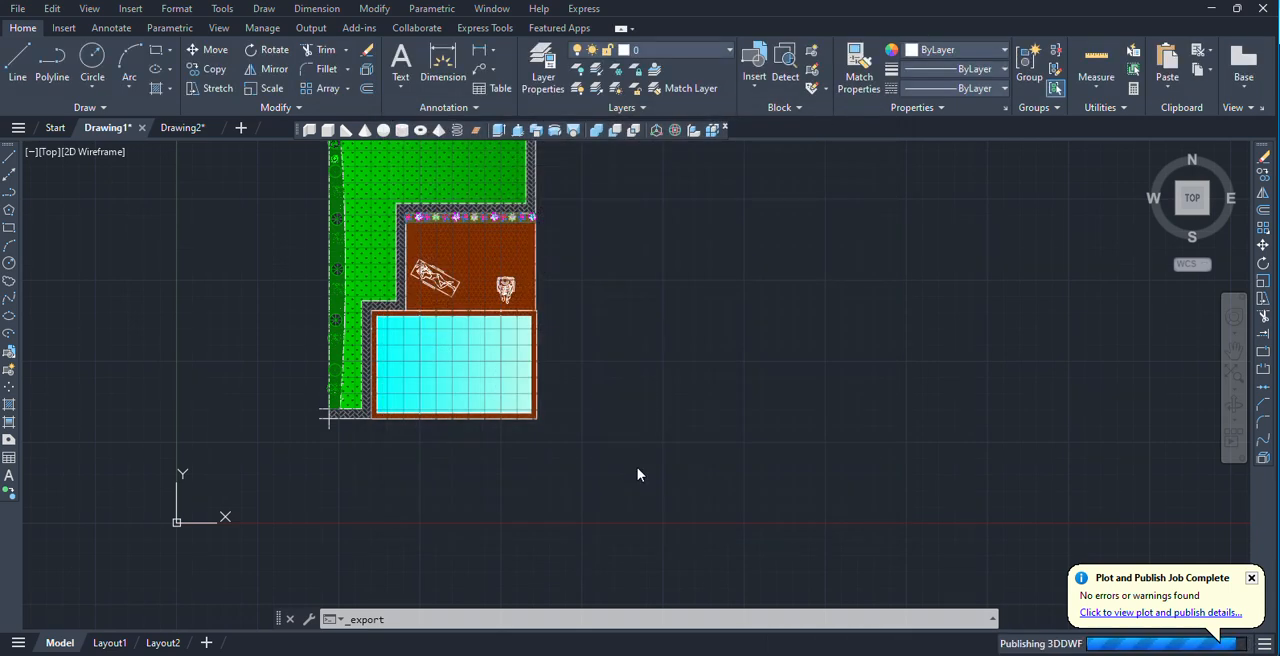
Try to view the exported DWFx file, dismiss the app chooser and check the file in the Desktop folder in File Explorer.
left_click(711, 365)
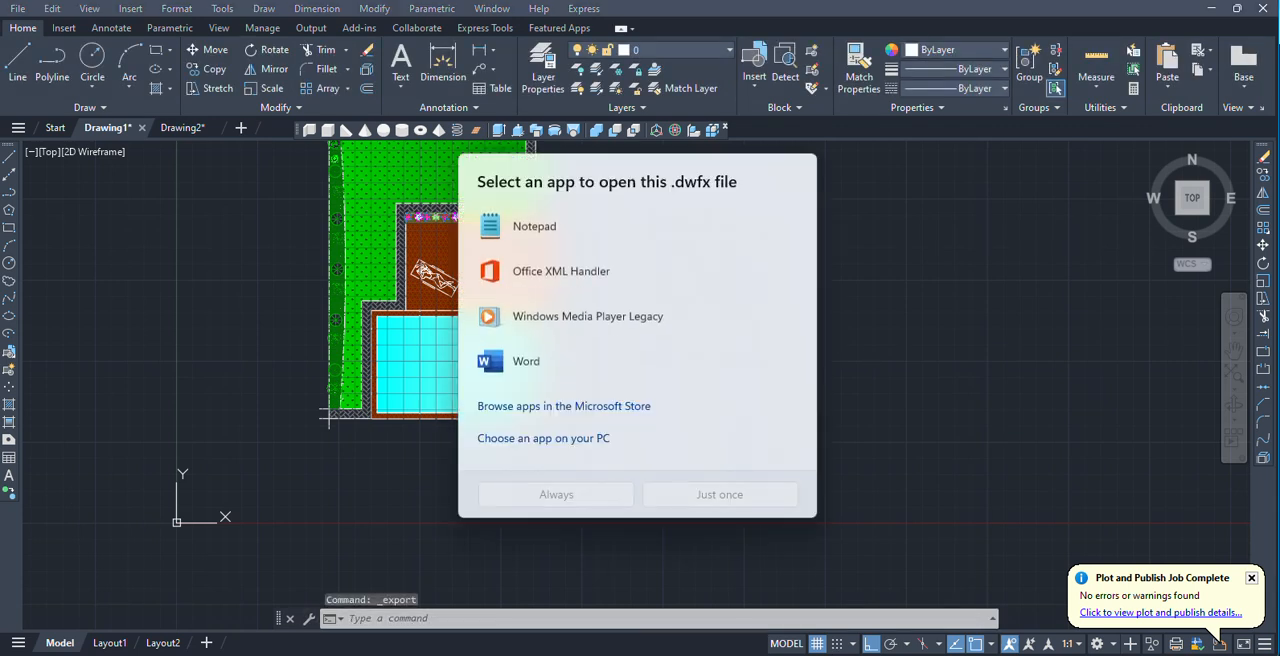
left_click(874, 271)
left_click(757, 460)
left_click(632, 654)
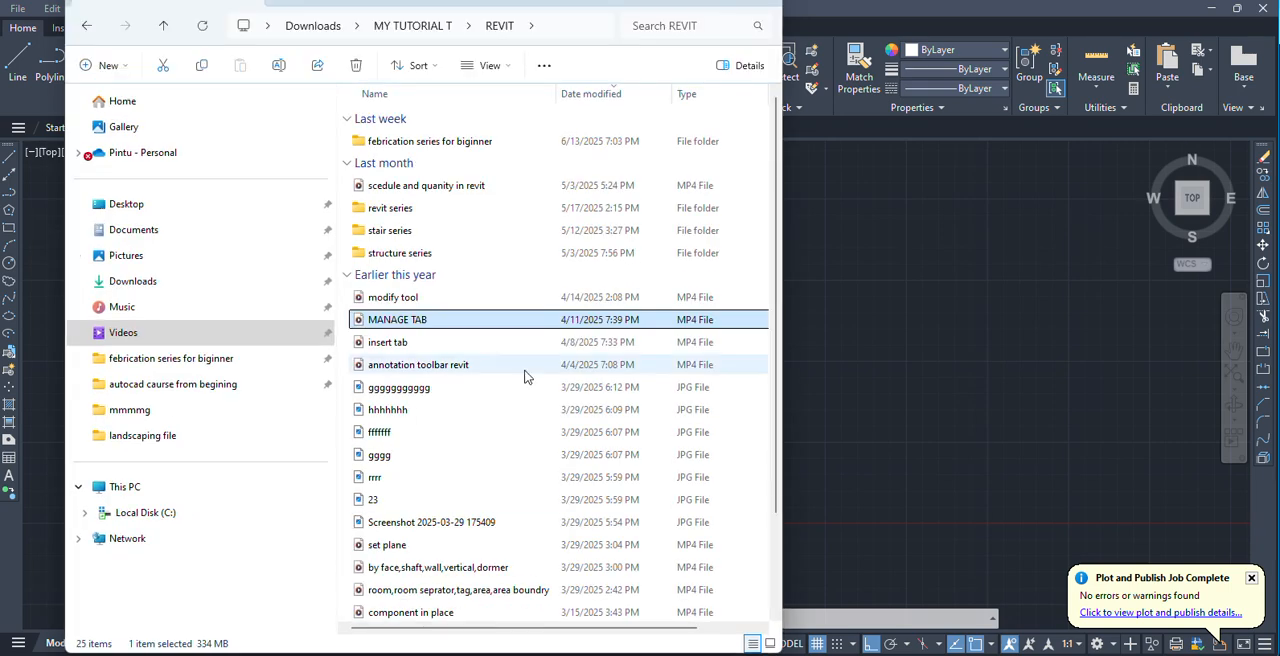
left_click(148, 212)
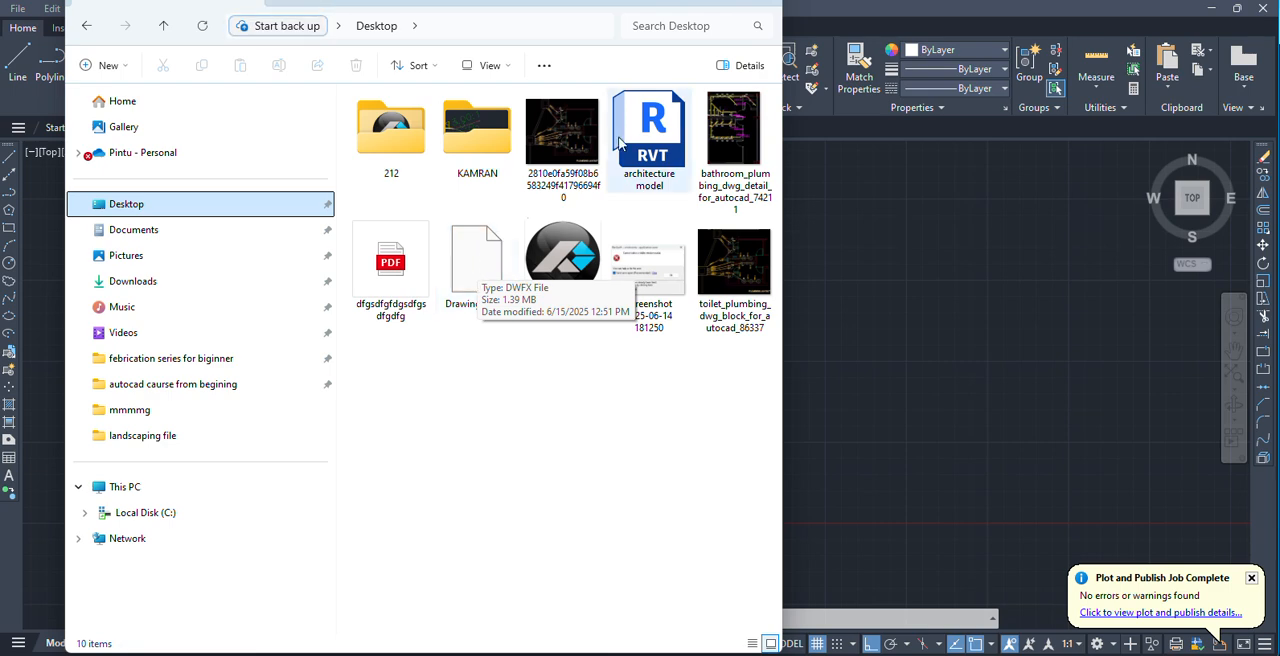
left_click(760, 1)
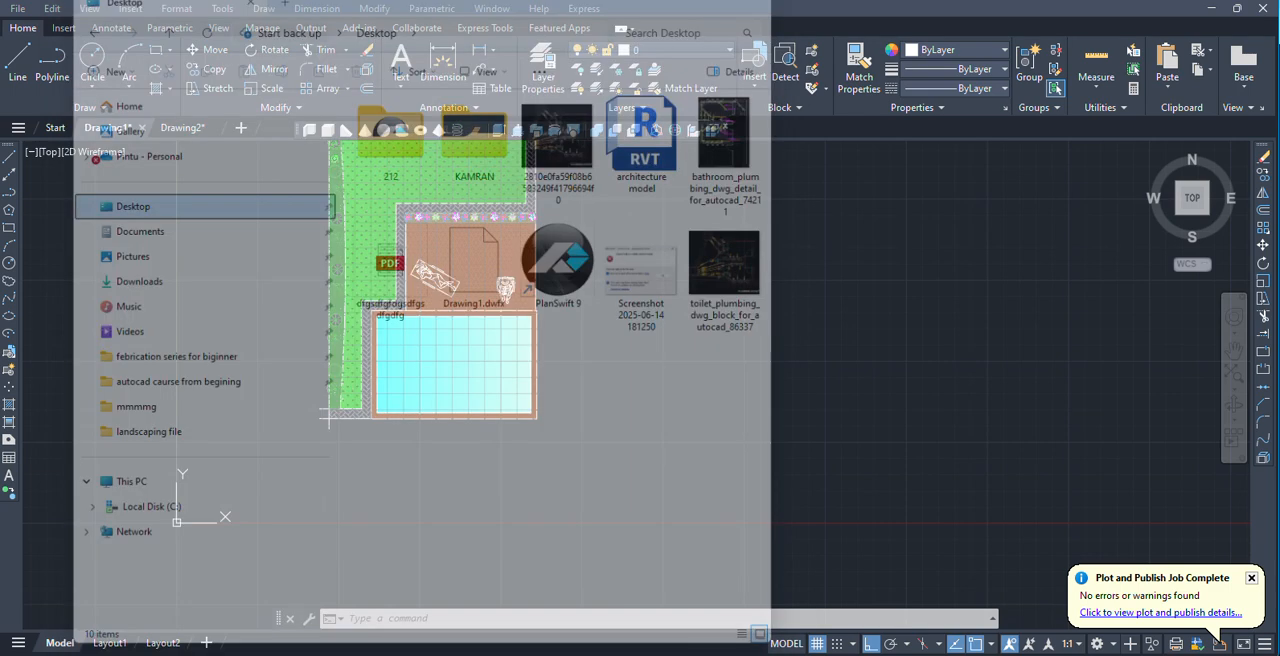
left_click(19, 9)
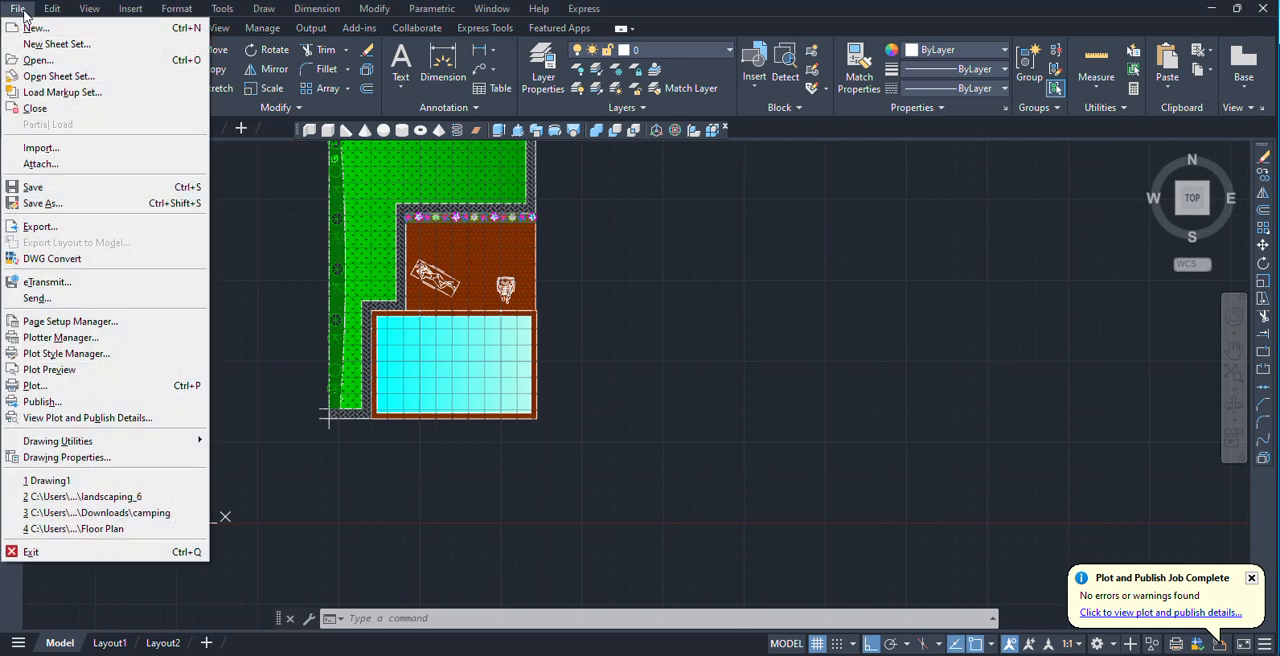
left_click(257, 323)
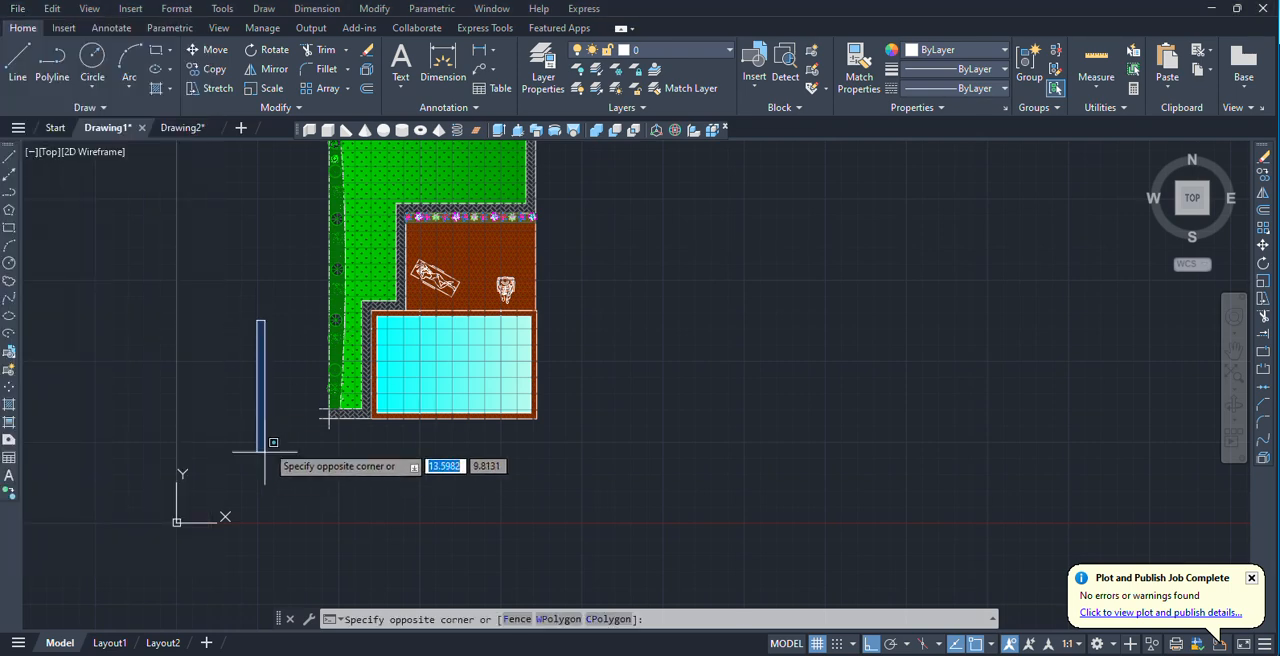
left_click(264, 460)
Set up a plot with a window around the whole garden plan as plot area, portrait orientation and the plot centered.
scroll(262, 401, "down", 4)
scroll(263, 377, "up", 2)
middle_click_drag(263, 377, 357, 377)
scroll(357, 377, "up", 3)
scroll(242, 363, "down", 4)
mouse_move(585, 396)
middle_mouse_down()
mouse_move(680, 400)
mouse_move(683, 380)
middle_mouse_up()
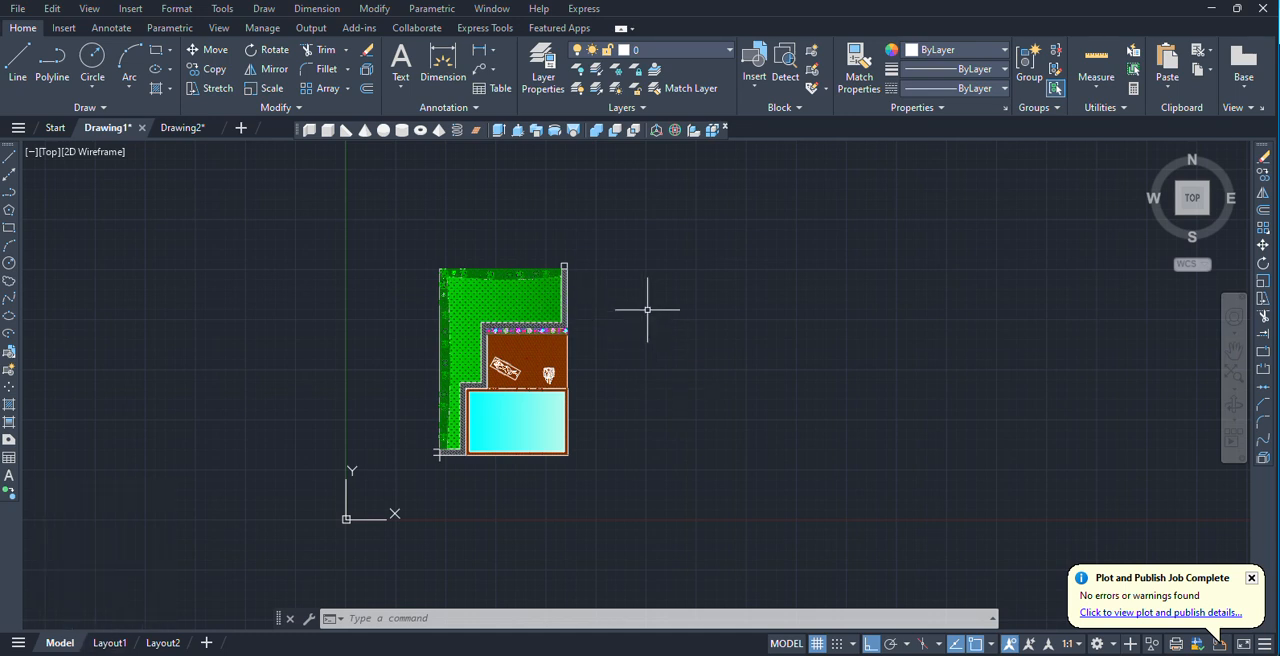
key("ctrl+p")
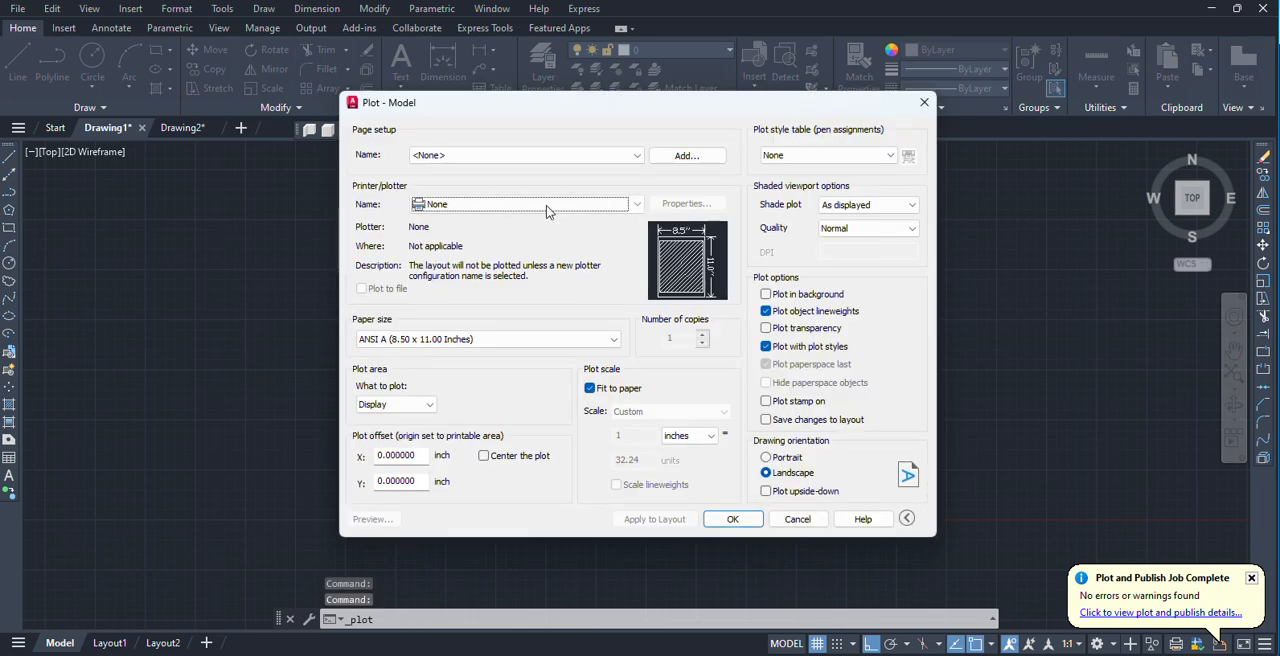
left_click(395, 404)
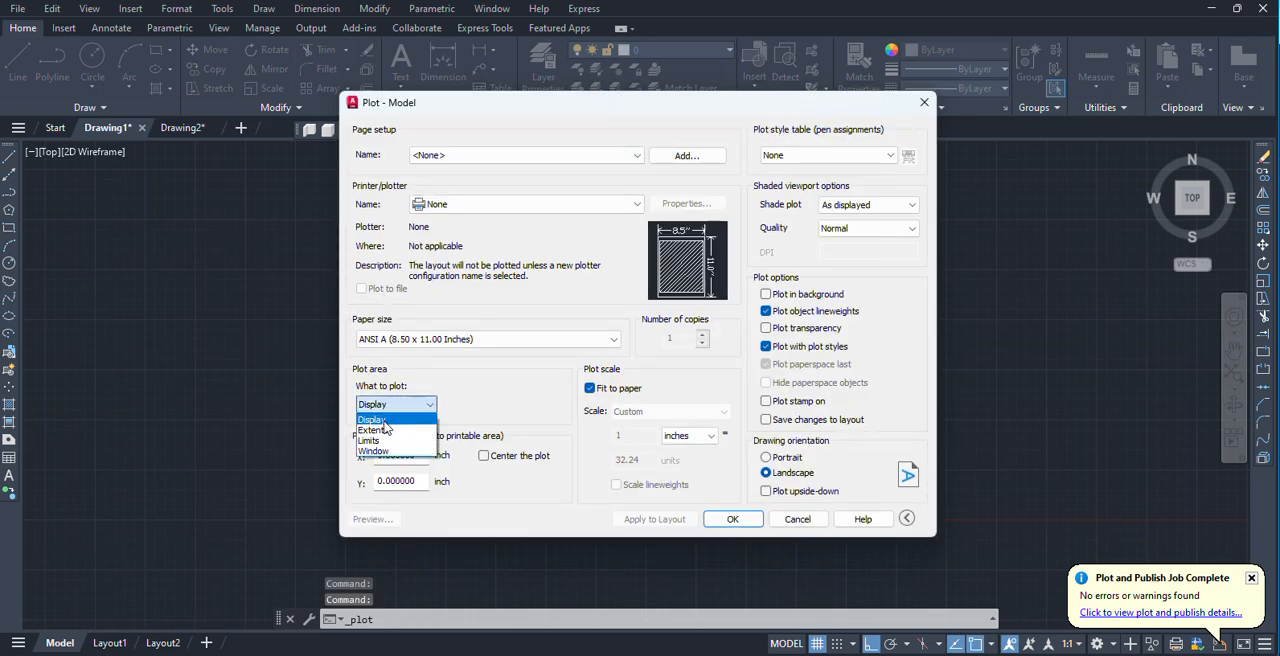
left_click(378, 457)
left_click(437, 256)
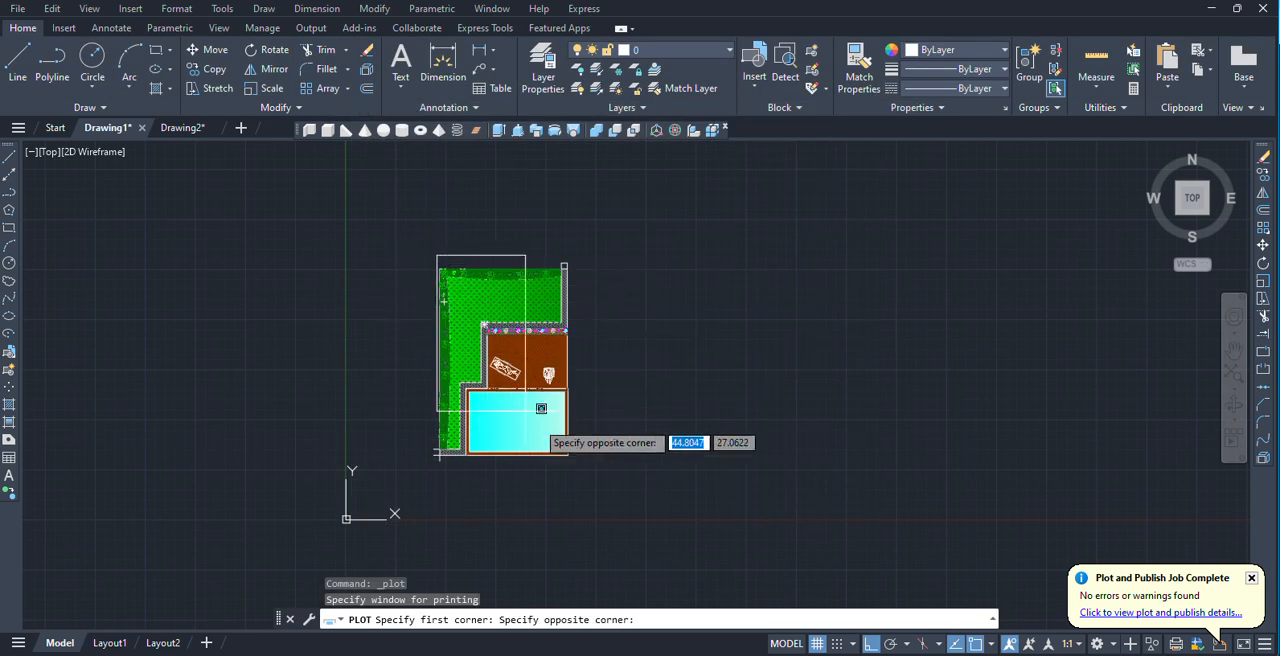
left_click(579, 458)
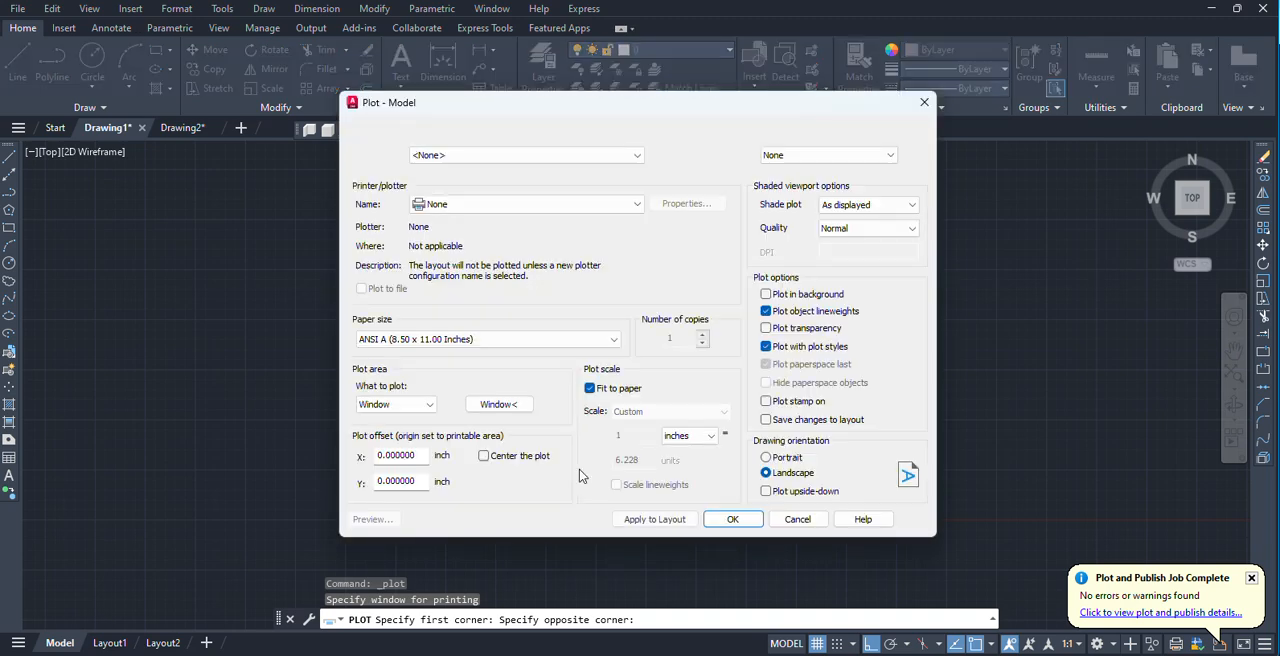
left_click(767, 458)
left_click(485, 458)
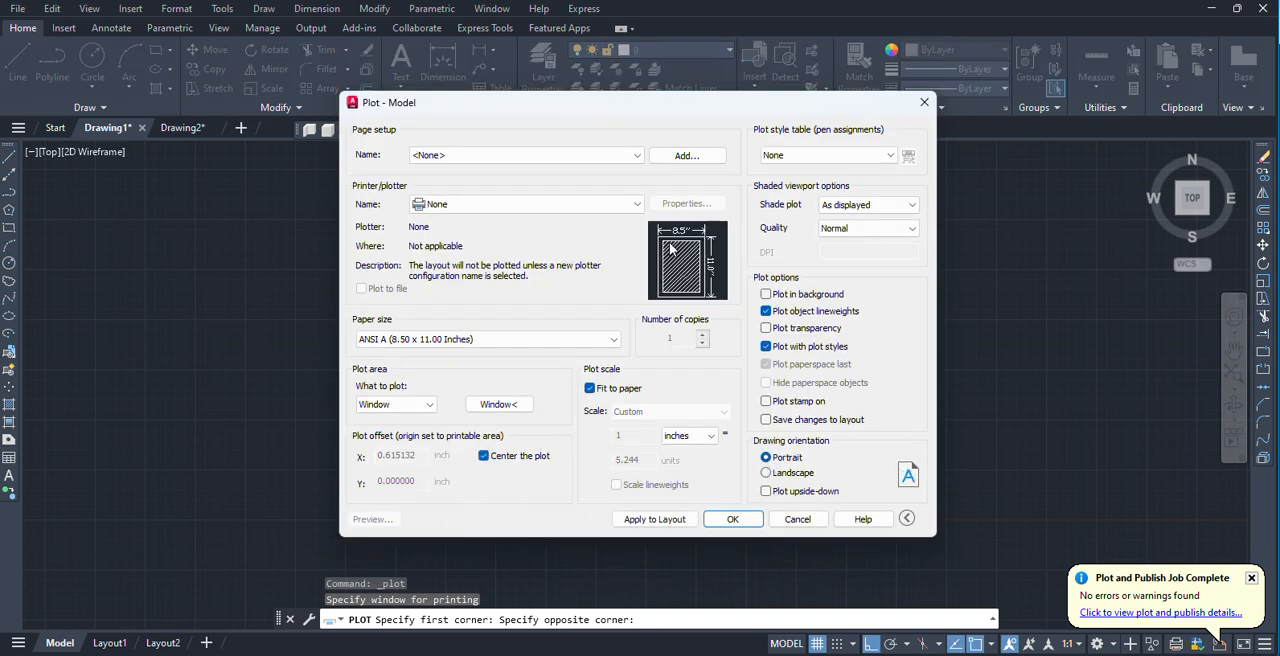
Review the available printers and plotters for the plot, then close the plot setup without plotting.
left_click(476, 210)
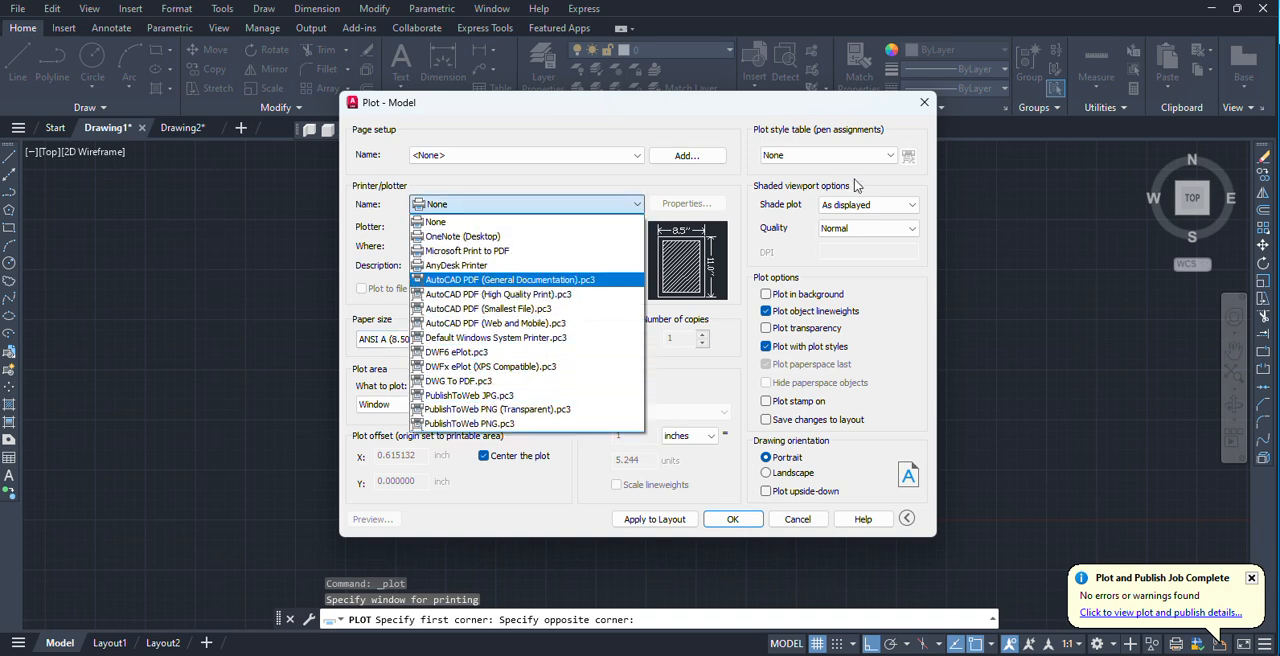
left_click(924, 102)
left_click(924, 102)
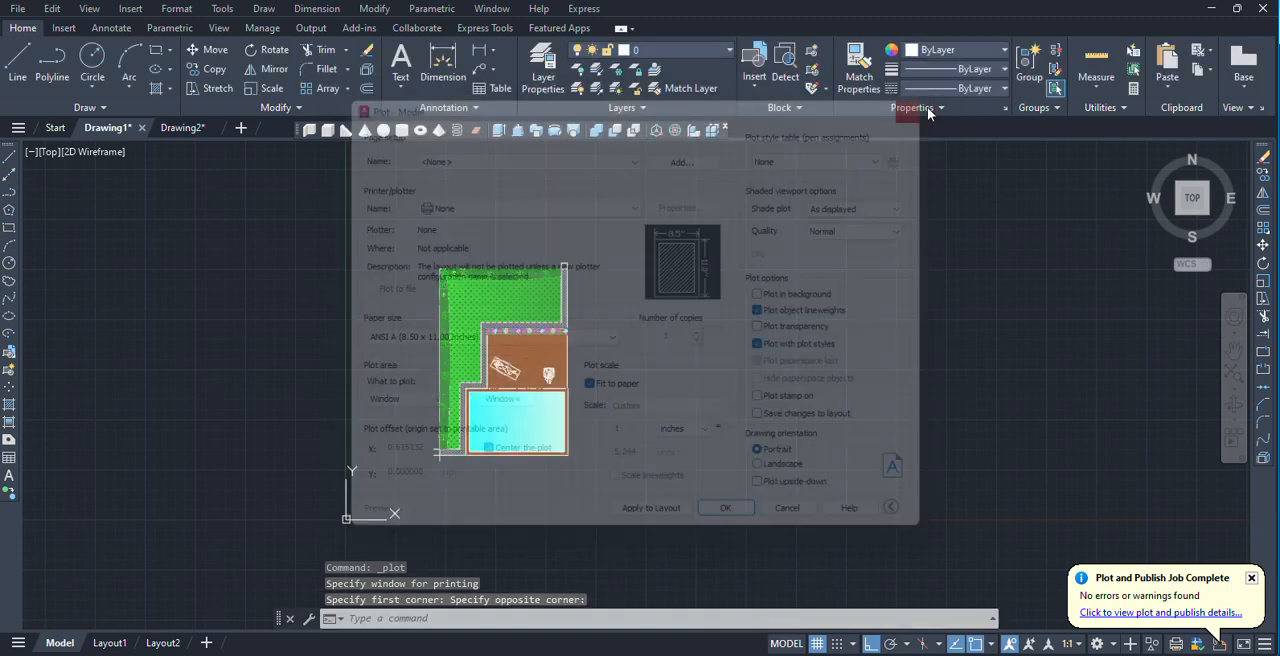
View the Layout1 sheet, compare it with the garden plan in model space and return to Layout1.
middle_click_drag(582, 345, 609, 346)
scroll(536, 358, "up", 2)
mouse_move(106, 646)
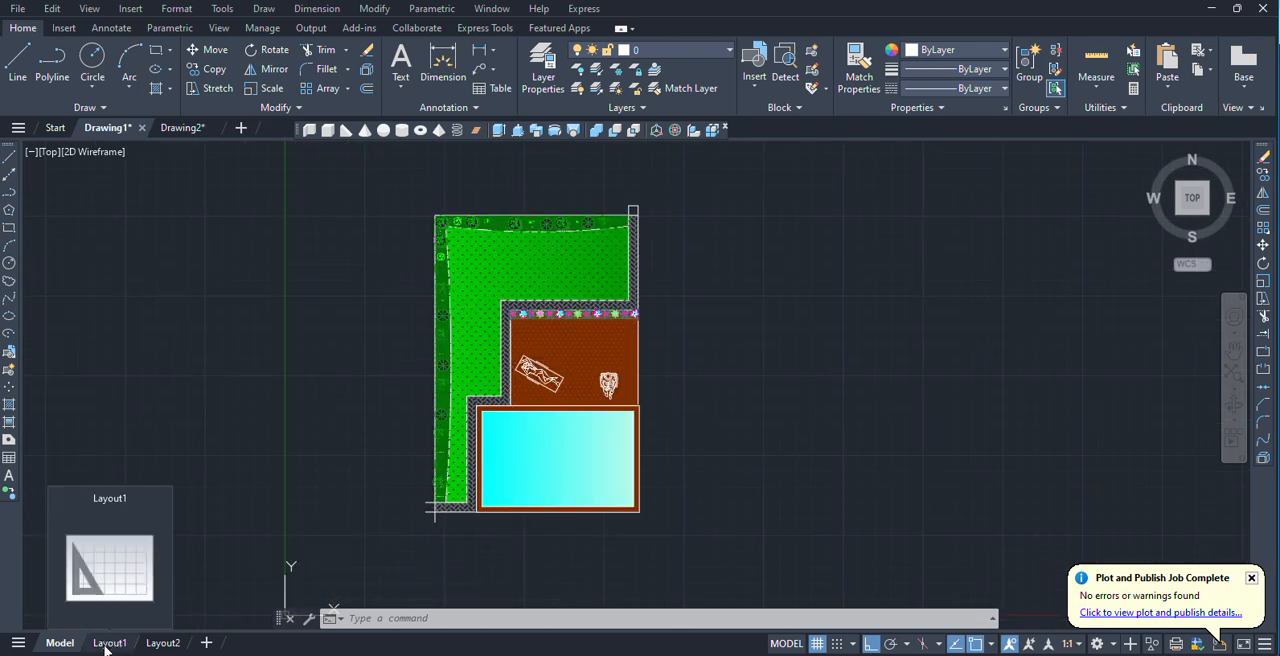
left_click(107, 643)
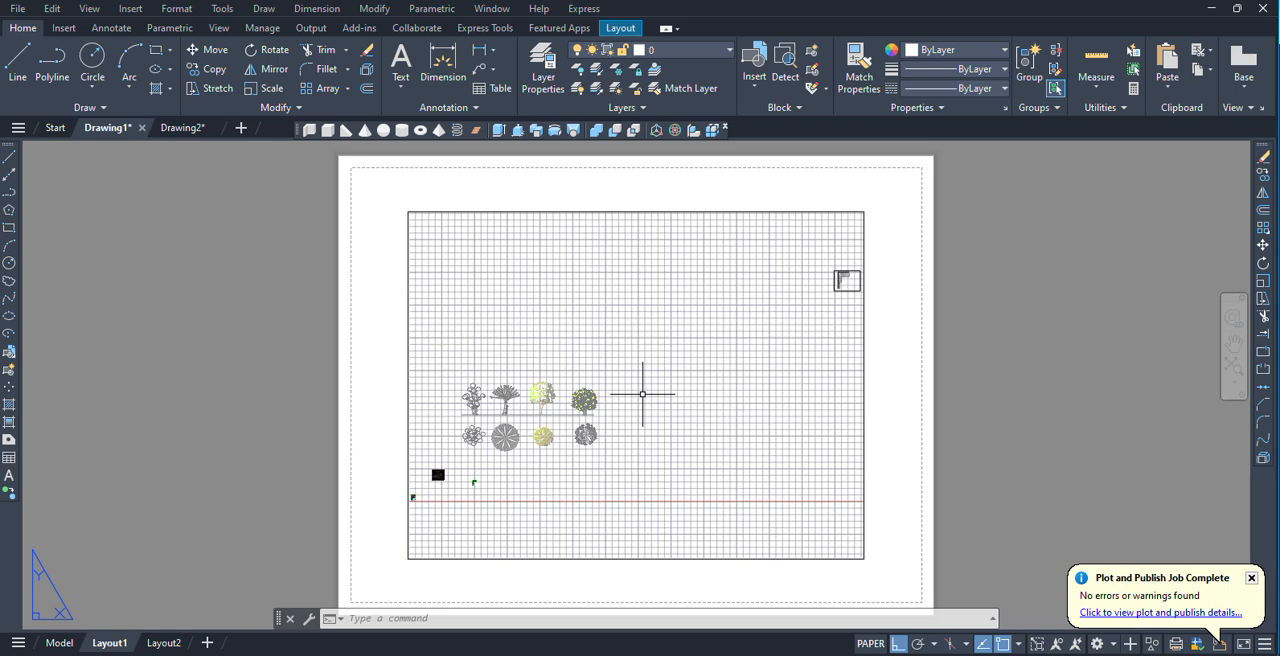
left_click(58, 645)
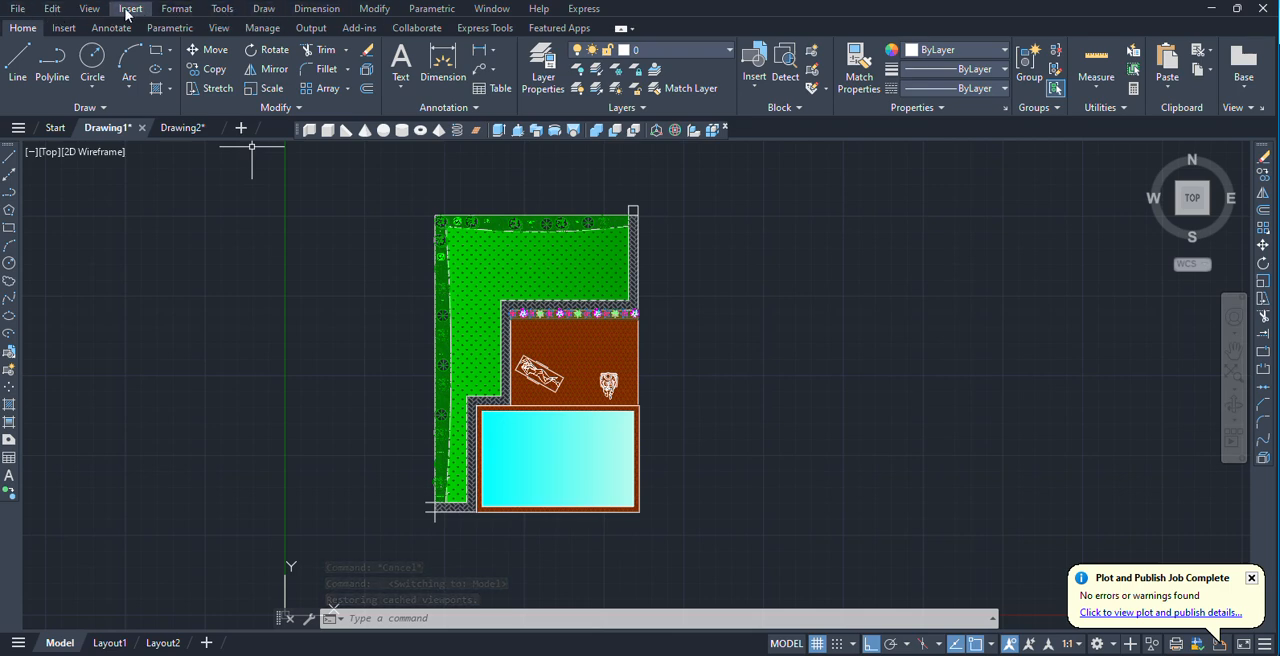
left_click(110, 643)
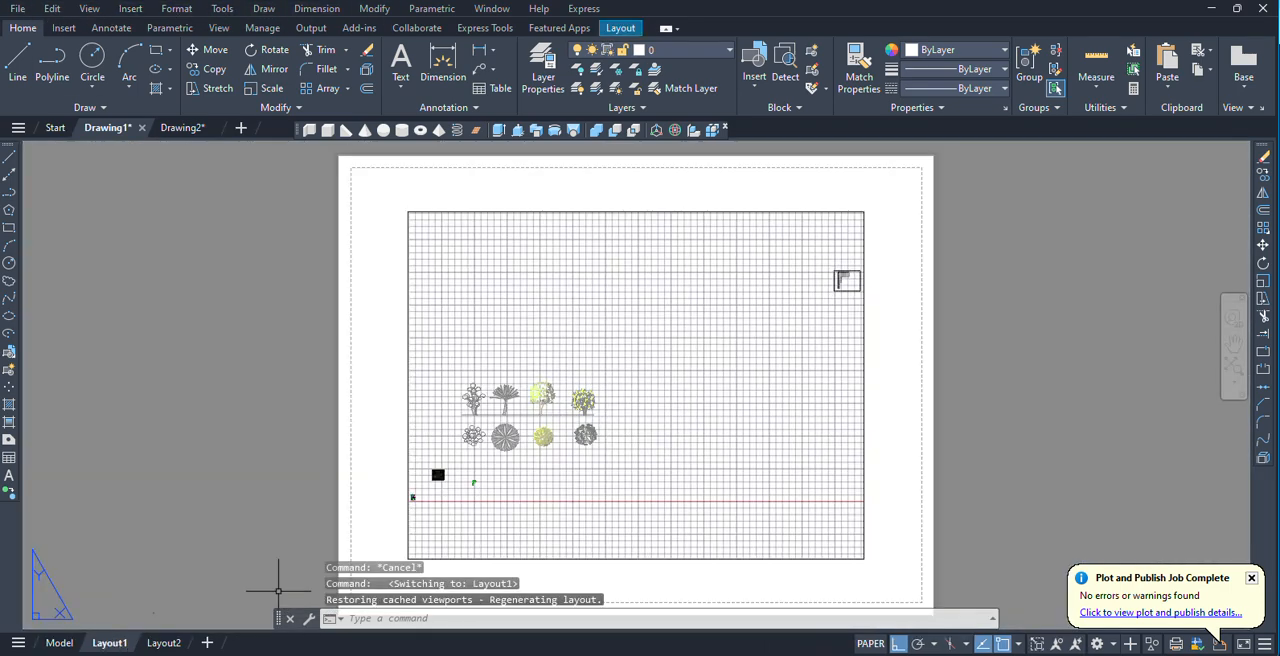